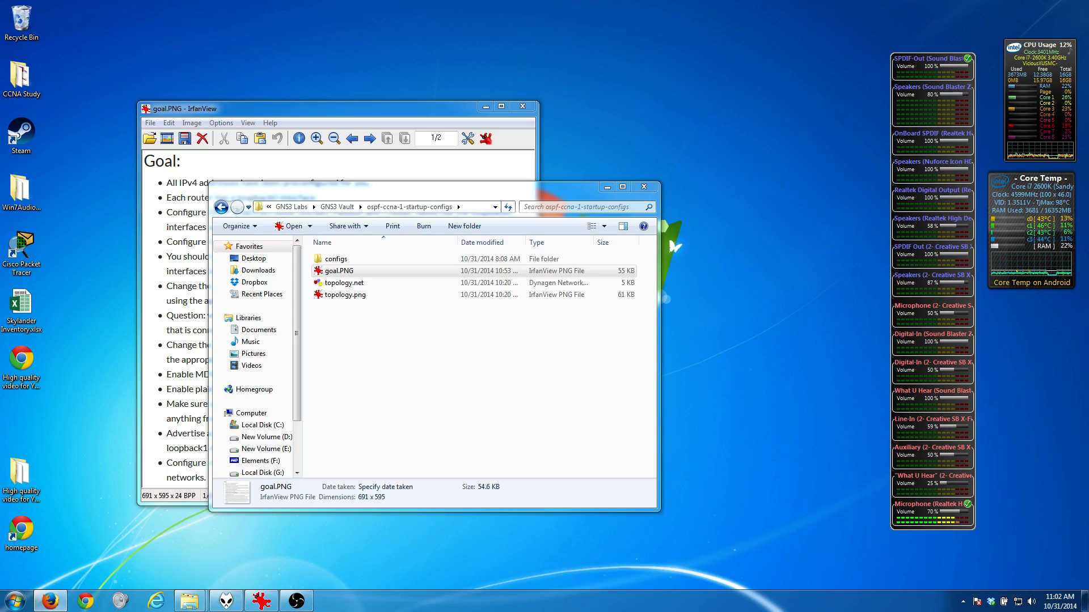
Step: Bring the Firefox lab page on screen and review the OSPF CCNA 1 scenario, goals, topology and configuration files
{"action": "left_click_drag", "start_coordinate": [0, 59], "coordinate": [598, 91]}
{"action": "double_click", "coordinate": [597, 90]}
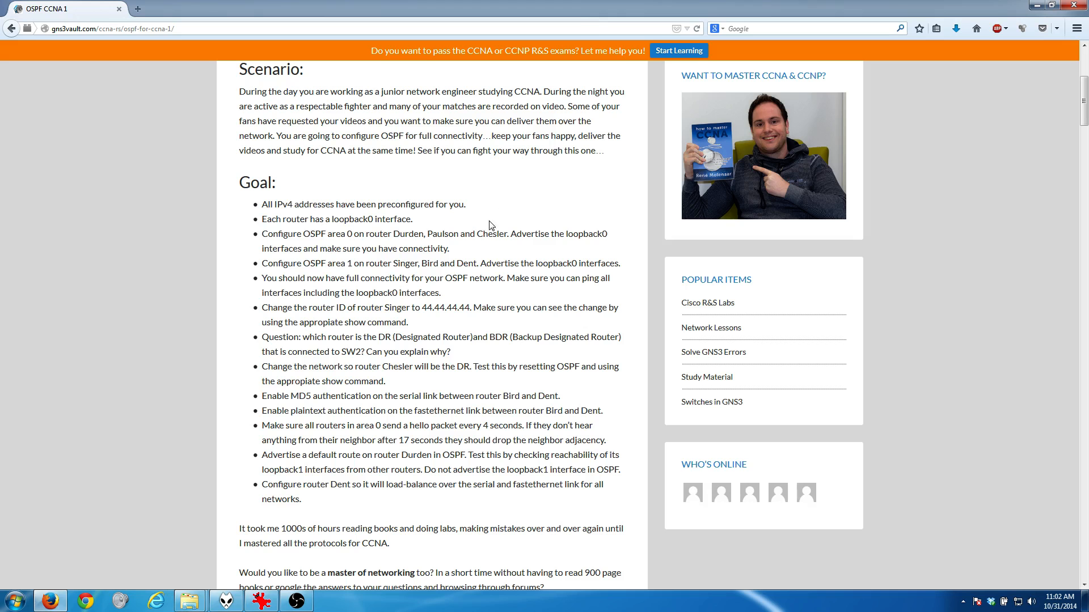
{"action": "scroll", "coordinate": [492, 230], "scroll_direction": "up", "scroll_amount": 8}
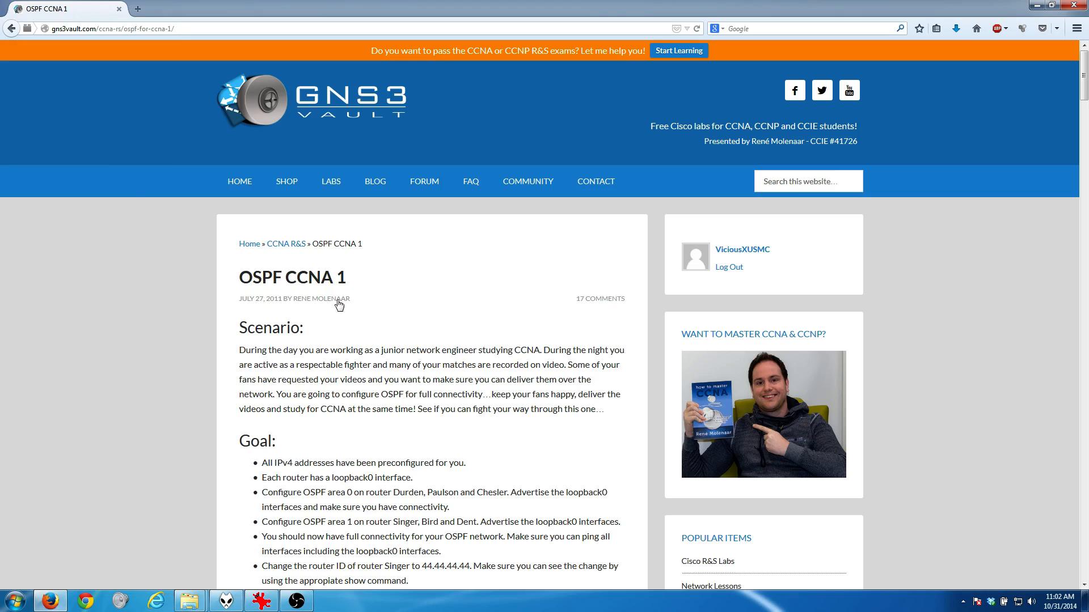
{"action": "scroll", "coordinate": [443, 213], "scroll_direction": "down", "scroll_amount": 7}
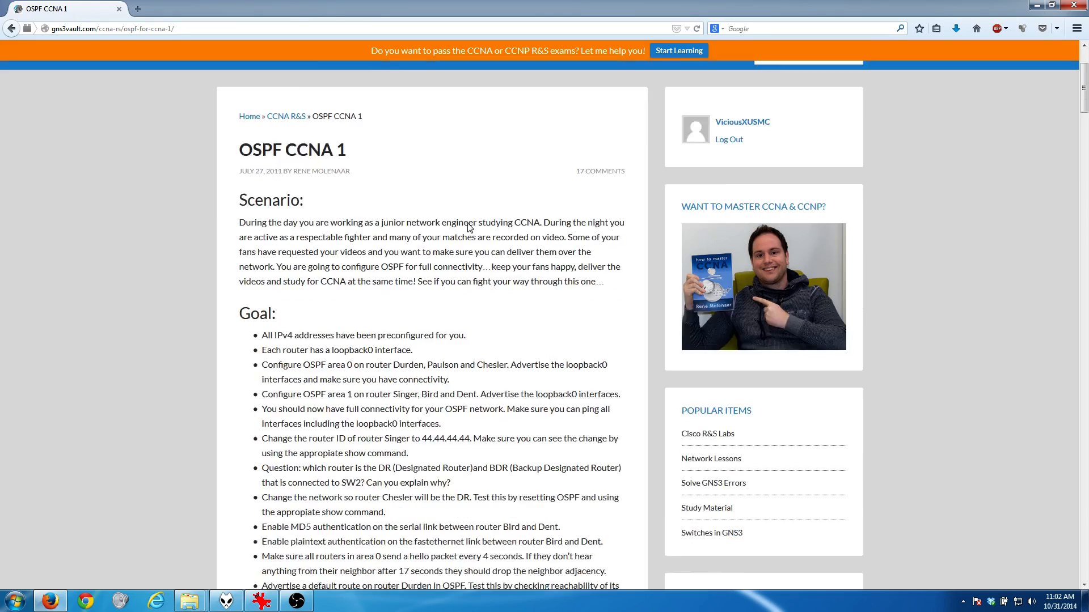
{"action": "scroll", "coordinate": [453, 229], "scroll_direction": "down", "scroll_amount": 3}
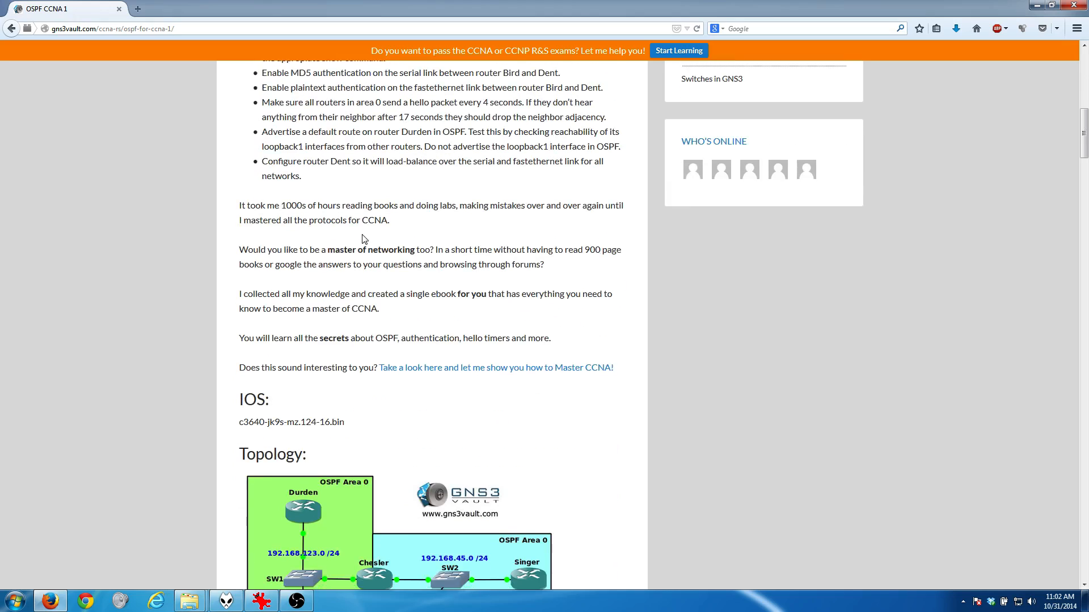
{"action": "scroll", "coordinate": [408, 232], "scroll_direction": "up", "scroll_amount": 5}
{"action": "scroll", "coordinate": [361, 235], "scroll_direction": "down", "scroll_amount": 4}
{"action": "scroll", "coordinate": [357, 236], "scroll_direction": "down", "scroll_amount": 4}
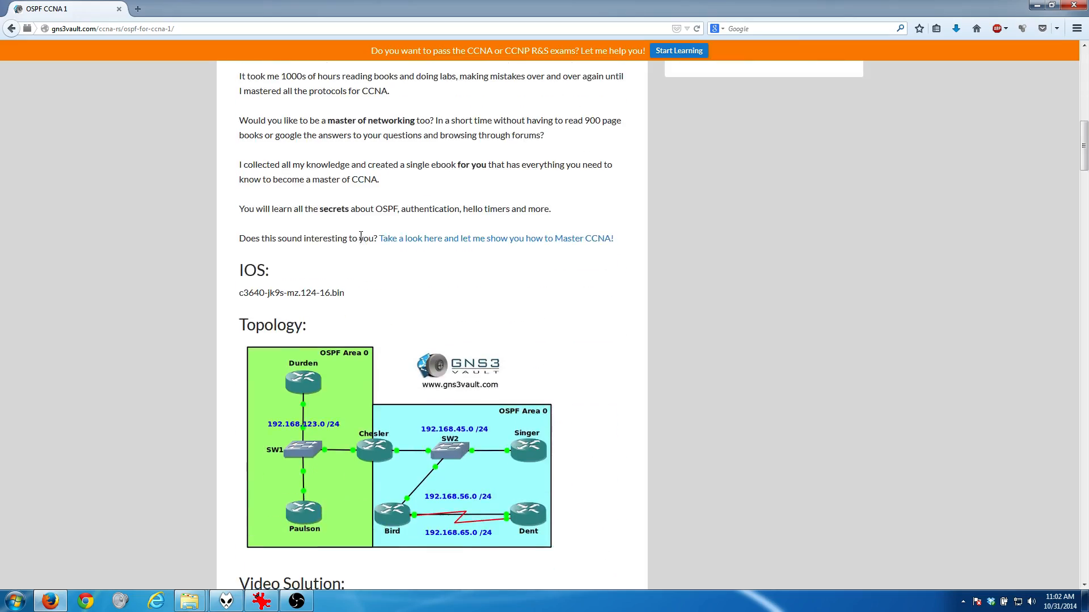
{"action": "scroll", "coordinate": [362, 238], "scroll_direction": "up", "scroll_amount": 4}
{"action": "scroll", "coordinate": [361, 240], "scroll_direction": "up", "scroll_amount": 4}
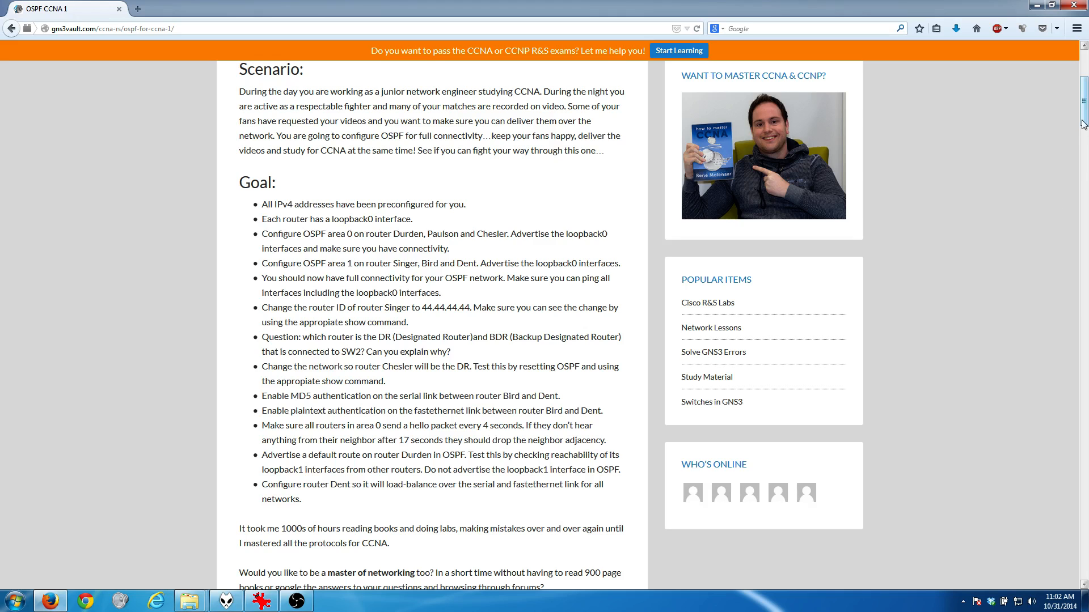
{"action": "left_click_drag", "start_coordinate": [1081, 118], "coordinate": [1081, 91]}
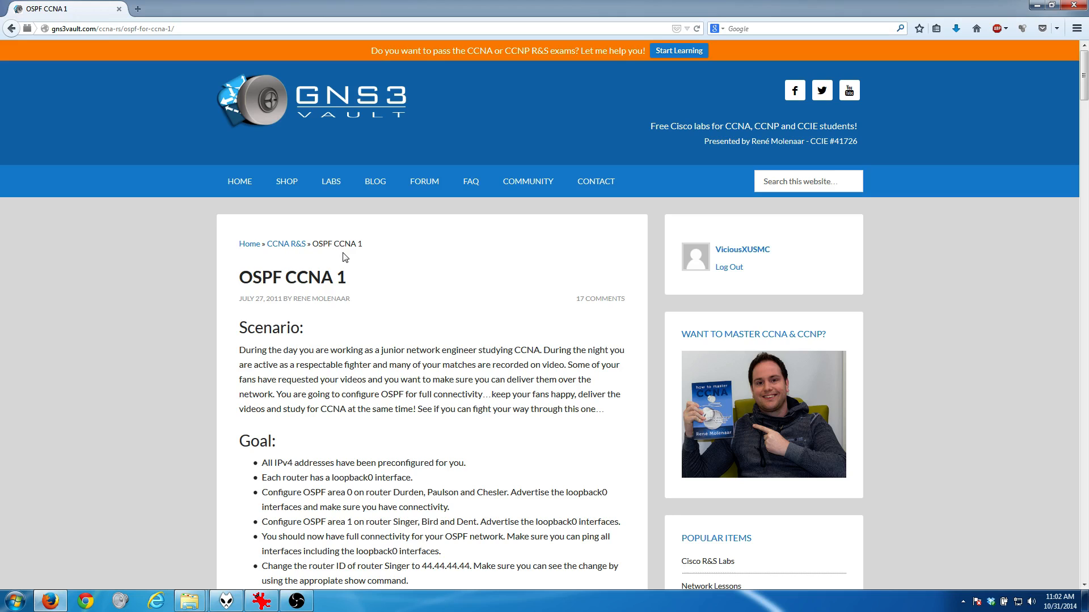
{"action": "scroll", "coordinate": [161, 406], "scroll_direction": "down", "scroll_amount": 1}
{"action": "scroll", "coordinate": [162, 406], "scroll_direction": "down", "scroll_amount": 15}
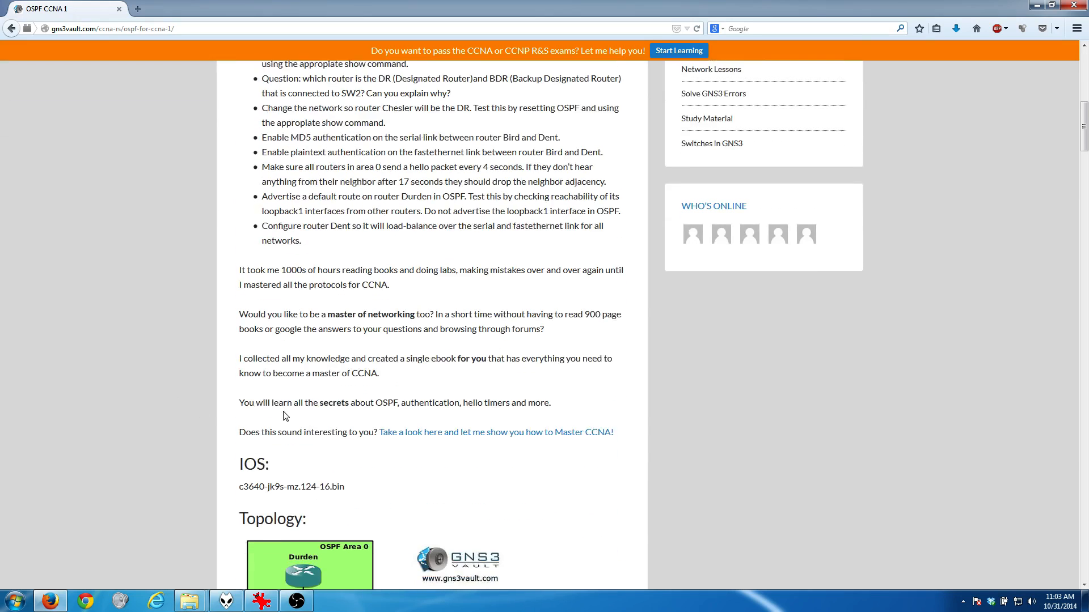
{"action": "scroll", "coordinate": [227, 386], "scroll_direction": "down", "scroll_amount": 1}
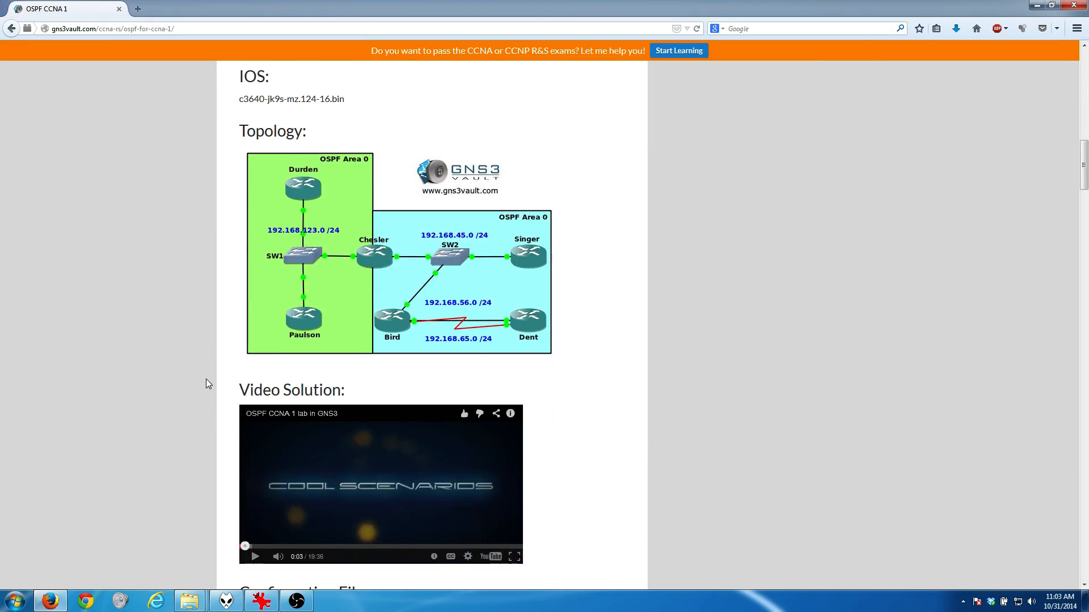
{"action": "scroll", "coordinate": [206, 379], "scroll_direction": "up", "scroll_amount": 10}
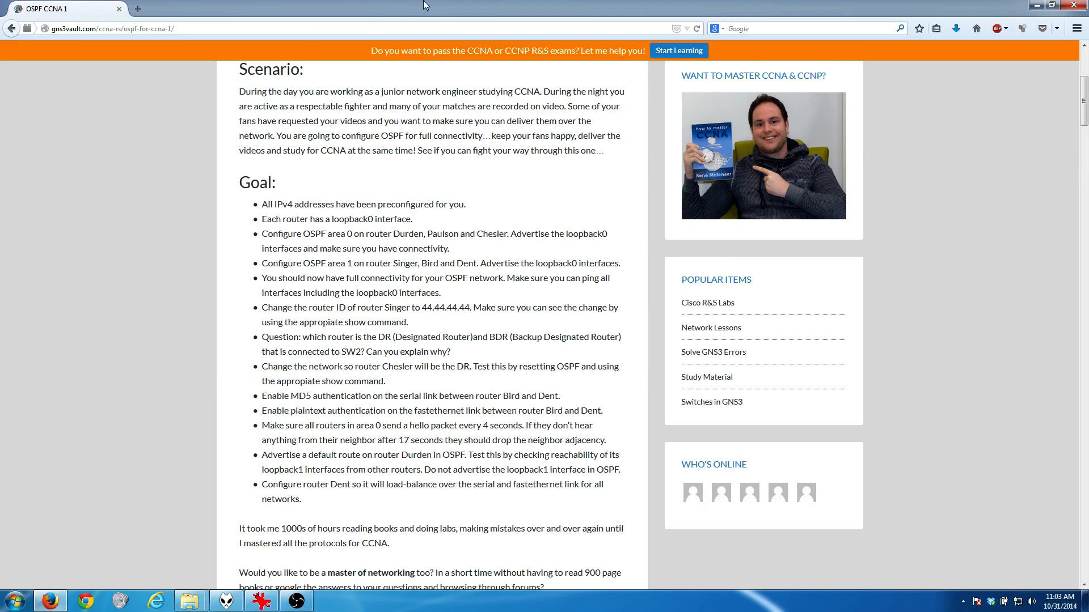
{"action": "scroll", "coordinate": [102, 444], "scroll_direction": "down", "scroll_amount": 10}
{"action": "scroll", "coordinate": [111, 441], "scroll_direction": "down", "scroll_amount": 5}
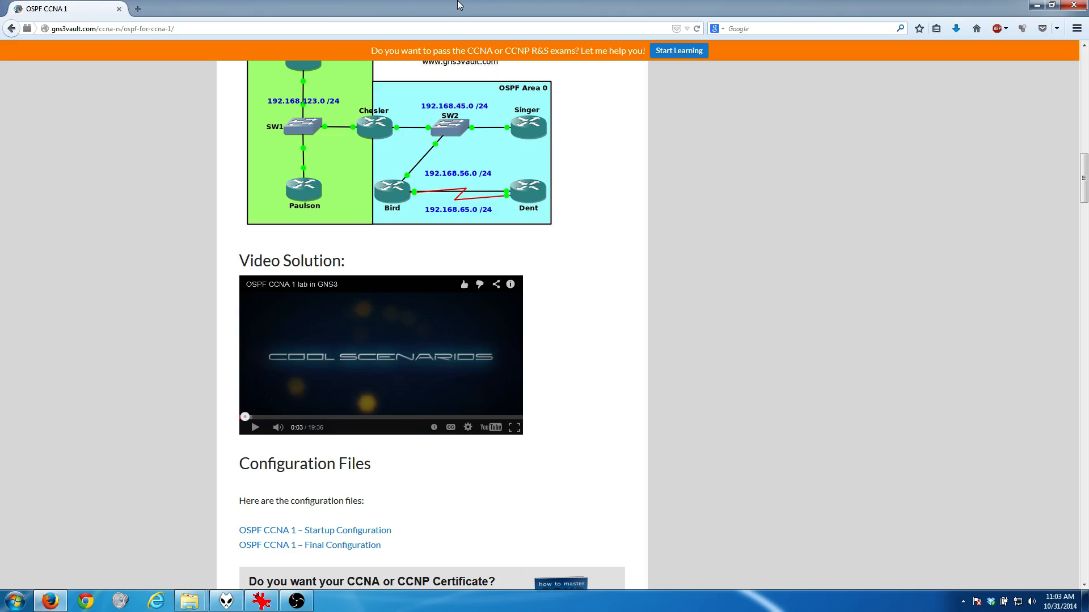
{"action": "left_click_drag", "start_coordinate": [462, 3], "coordinate": [0, 80]}
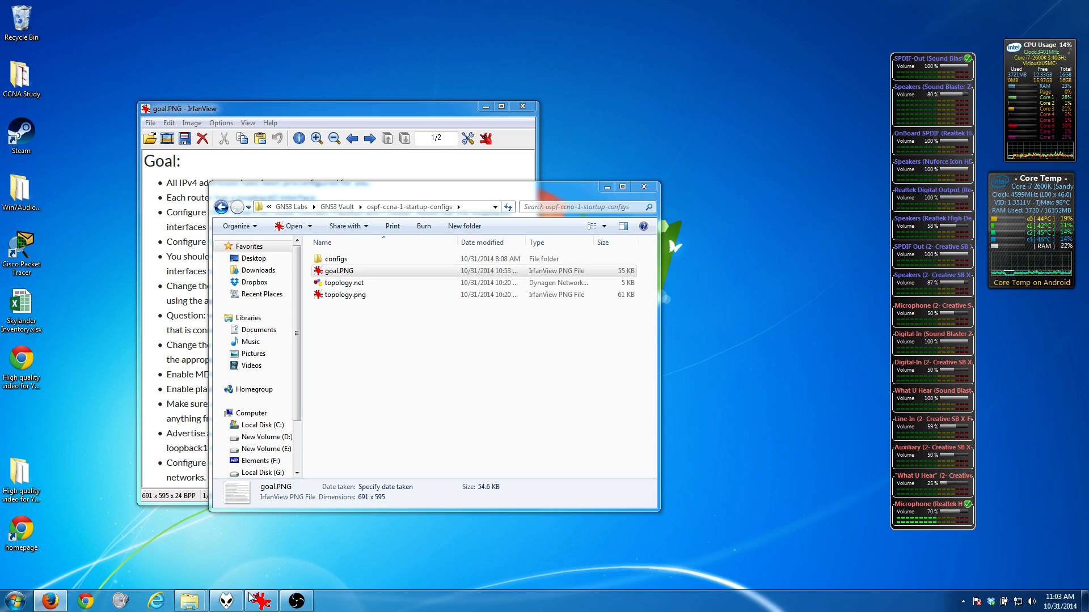
Step: Bring the goal.PNG task list to the front and open topology.net from the ospf-ccna-1-startup-configs folder in GNS3
{"action": "left_click", "coordinate": [262, 600]}
{"action": "left_click_drag", "start_coordinate": [299, 111], "coordinate": [238, 82]}
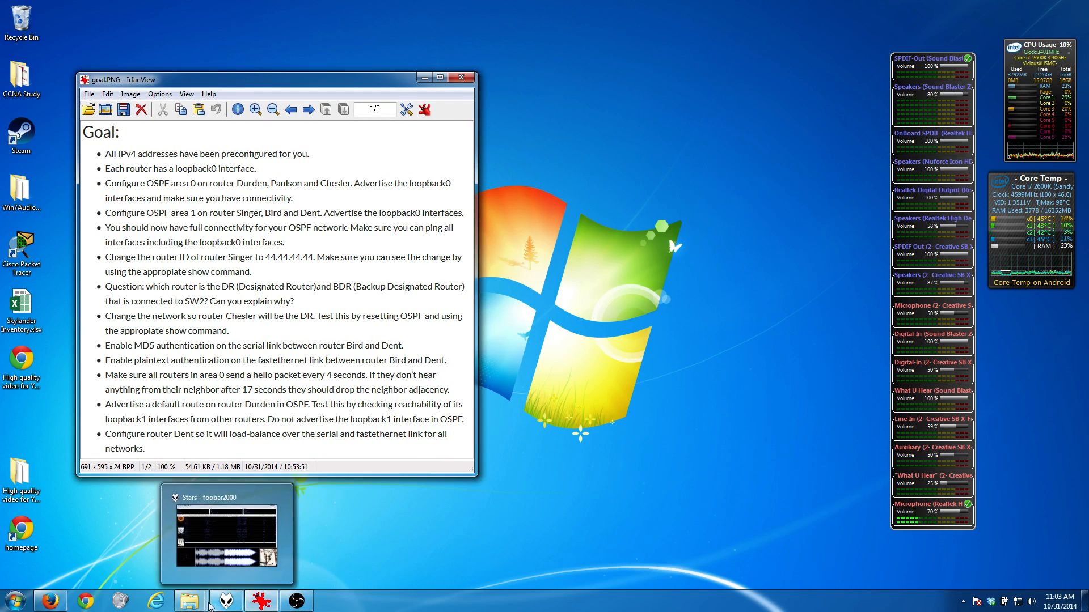
{"action": "mouse_move", "coordinate": [189, 600]}
{"action": "left_click", "coordinate": [144, 557]}
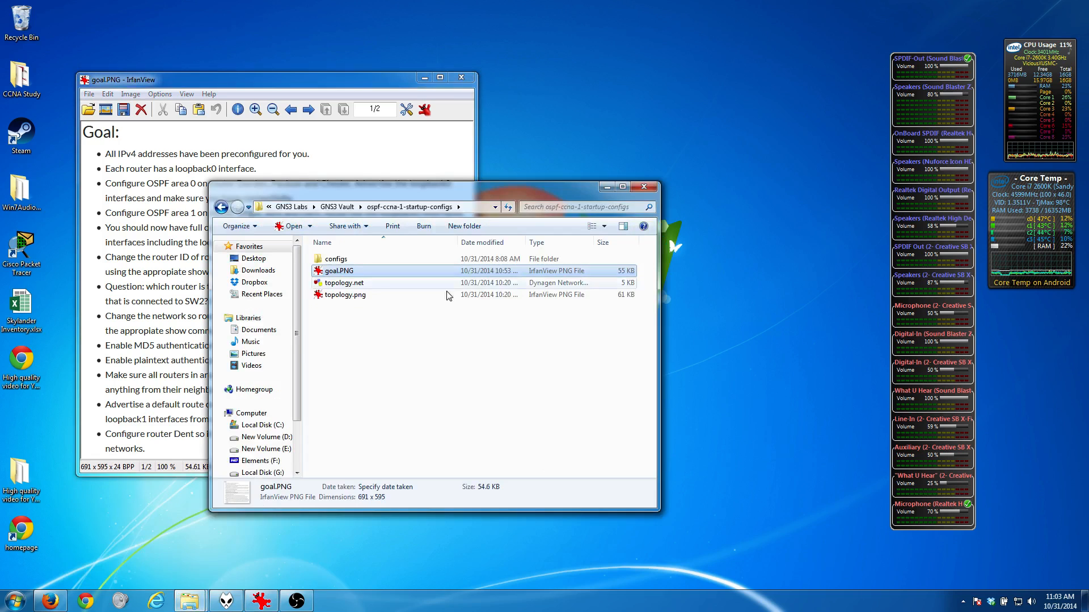
{"action": "double_click", "coordinate": [344, 283]}
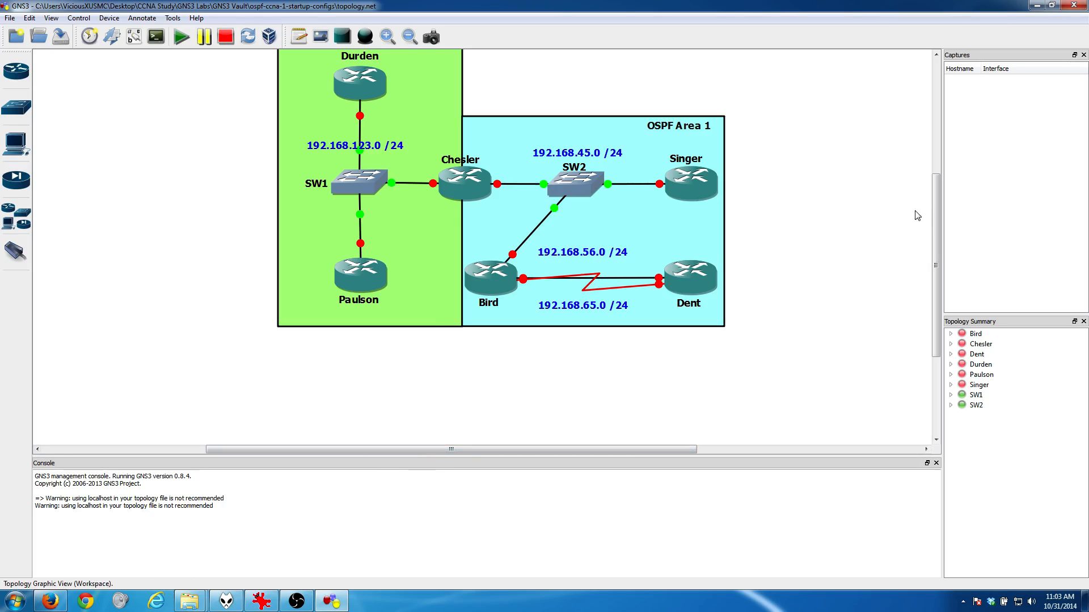
Step: Start all devices in the topology and open console connections to all of them
{"action": "left_click_drag", "start_coordinate": [935, 207], "coordinate": [934, 179]}
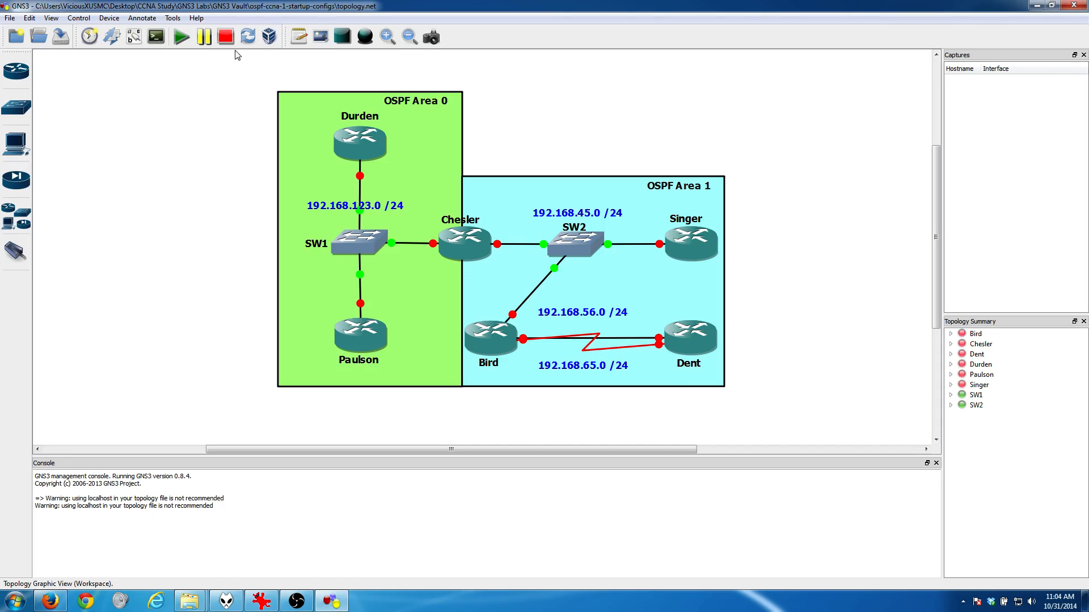
{"action": "left_click", "coordinate": [180, 38]}
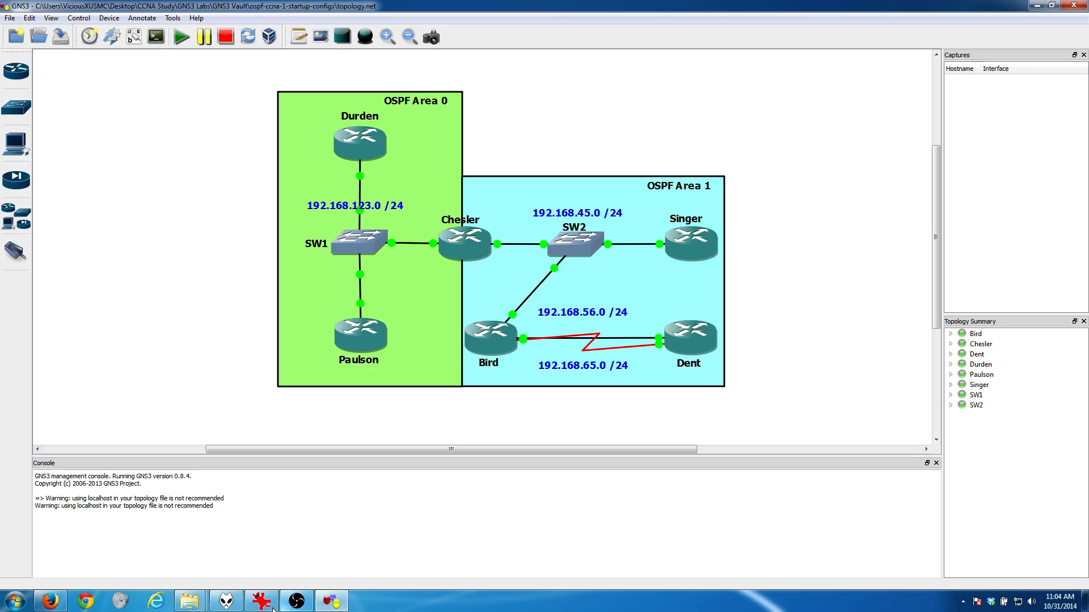
{"action": "left_click", "coordinate": [161, 39]}
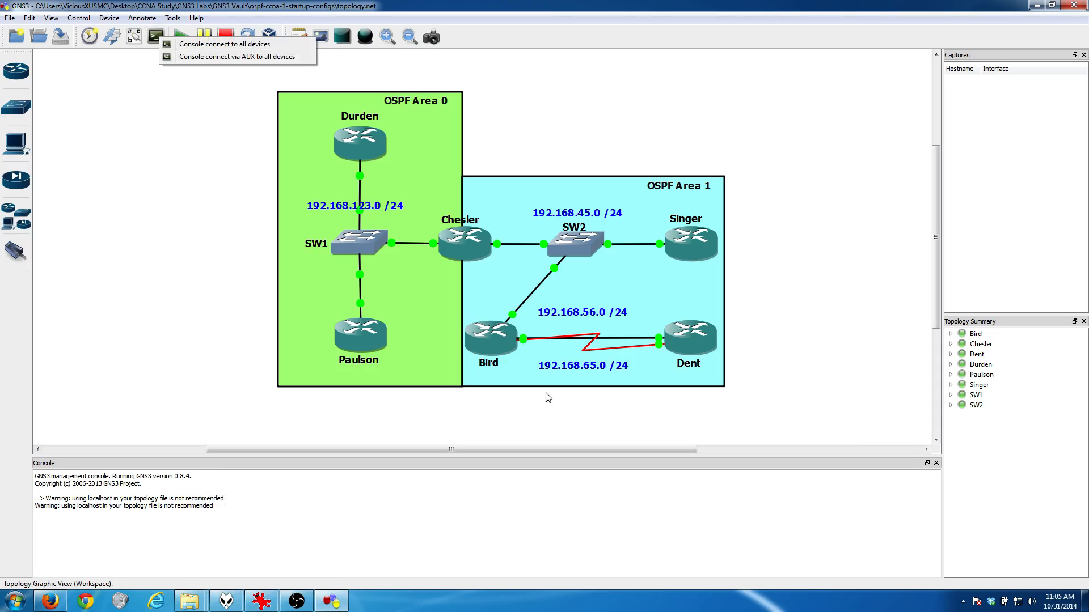
{"action": "left_click", "coordinate": [212, 45]}
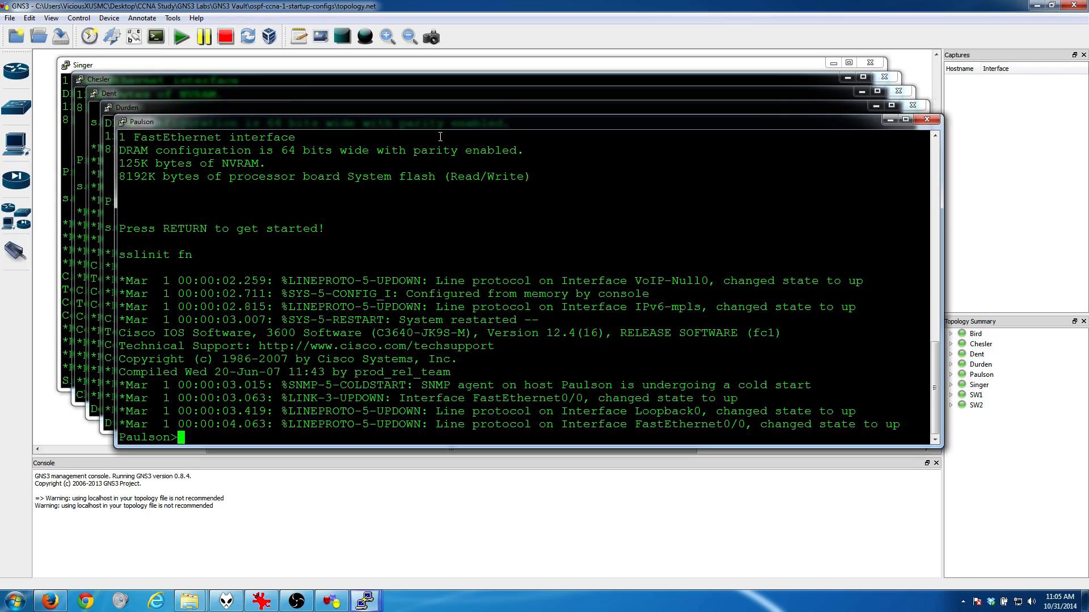
{"action": "key", "text": "Return"}
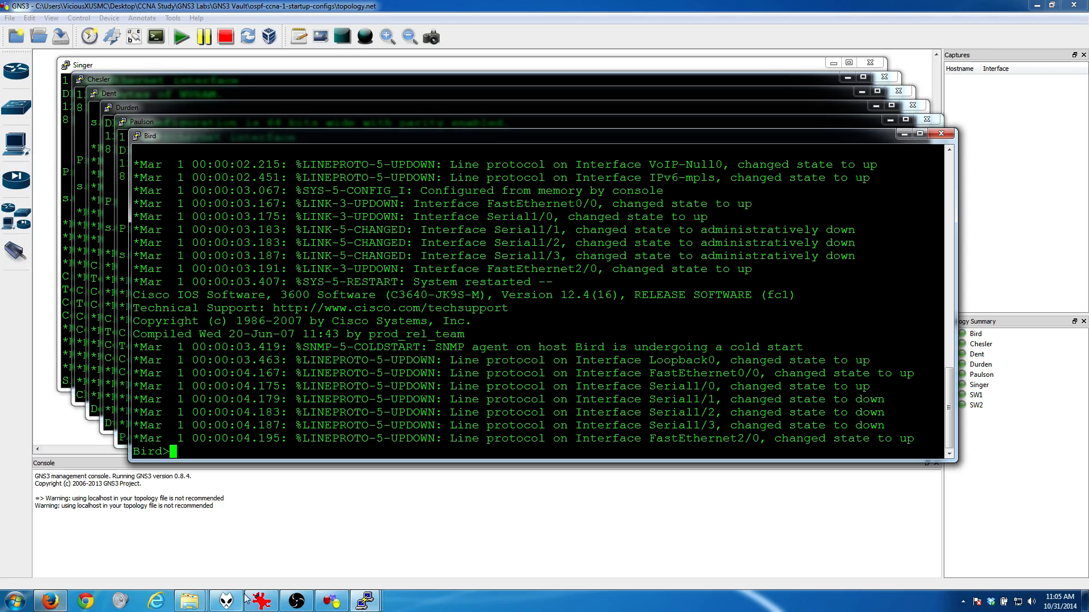
Step: Clear the console windows from view and review the goal.PNG tasks alongside the OSPF area 0 and area 1 topology
{"action": "right_click", "coordinate": [266, 604]}
{"action": "left_click", "coordinate": [454, 498]}
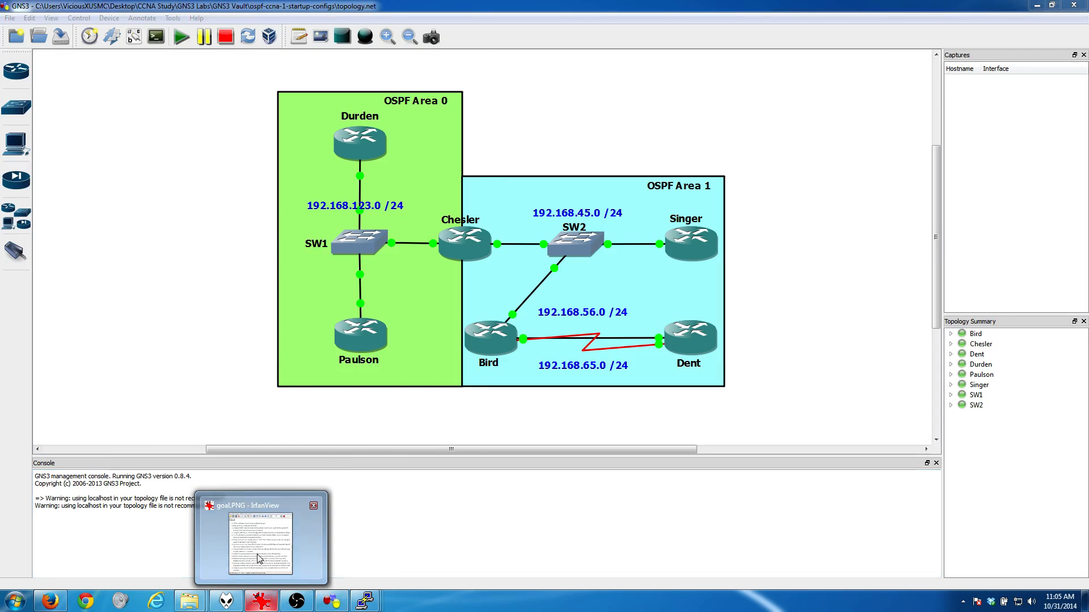
{"action": "left_click", "coordinate": [274, 606]}
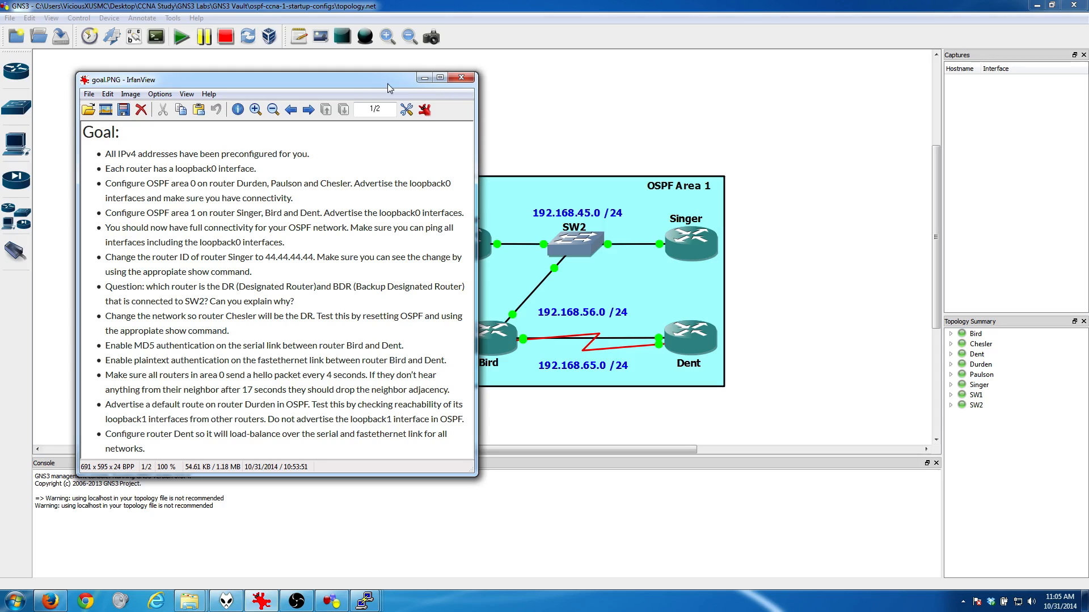
{"action": "left_click_drag", "start_coordinate": [376, 85], "coordinate": [284, 123]}
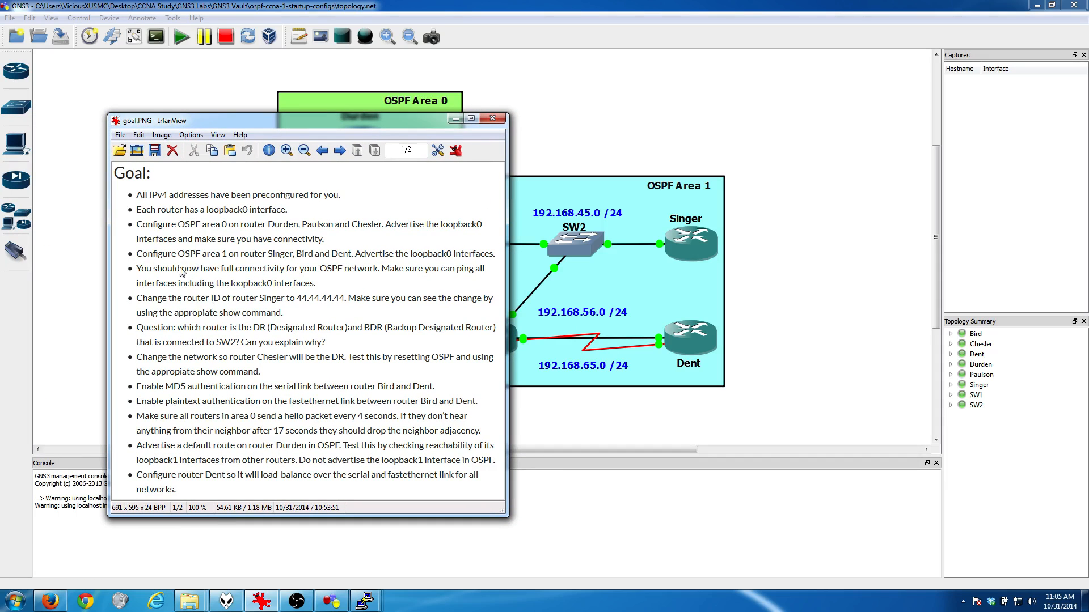
{"action": "left_click_drag", "start_coordinate": [357, 129], "coordinate": [307, 137]}
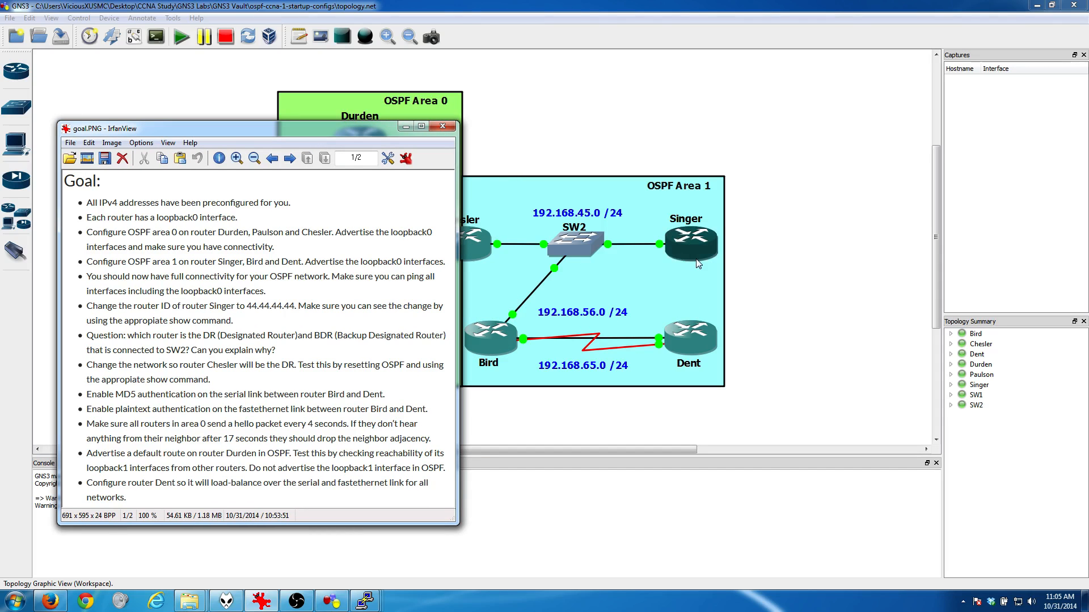
{"action": "left_click_drag", "start_coordinate": [371, 133], "coordinate": [0, 104]}
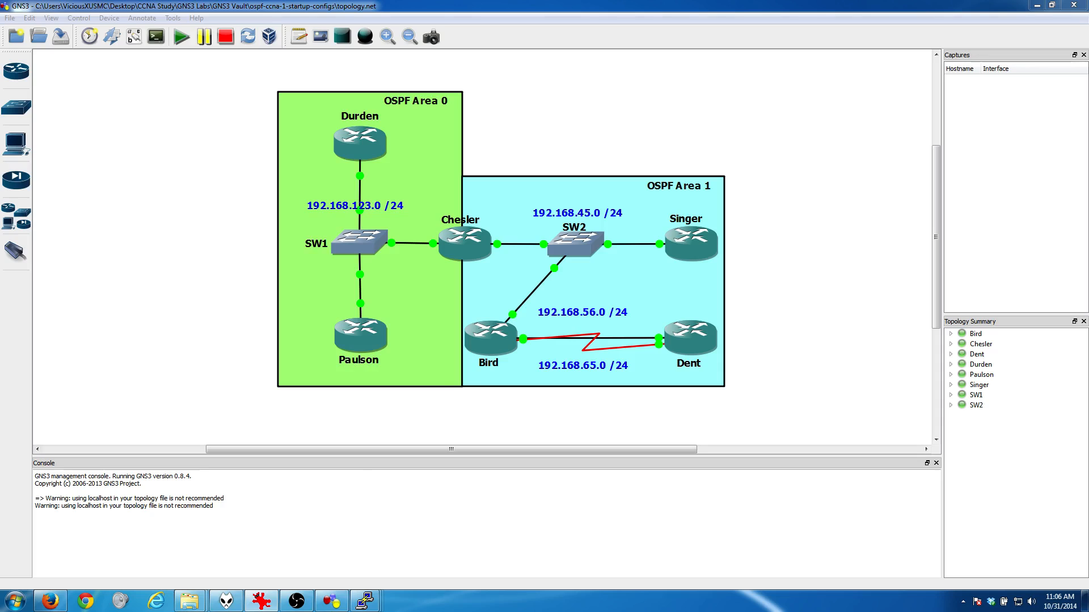
{"action": "left_click_drag", "start_coordinate": [0, 117], "coordinate": [317, 117]}
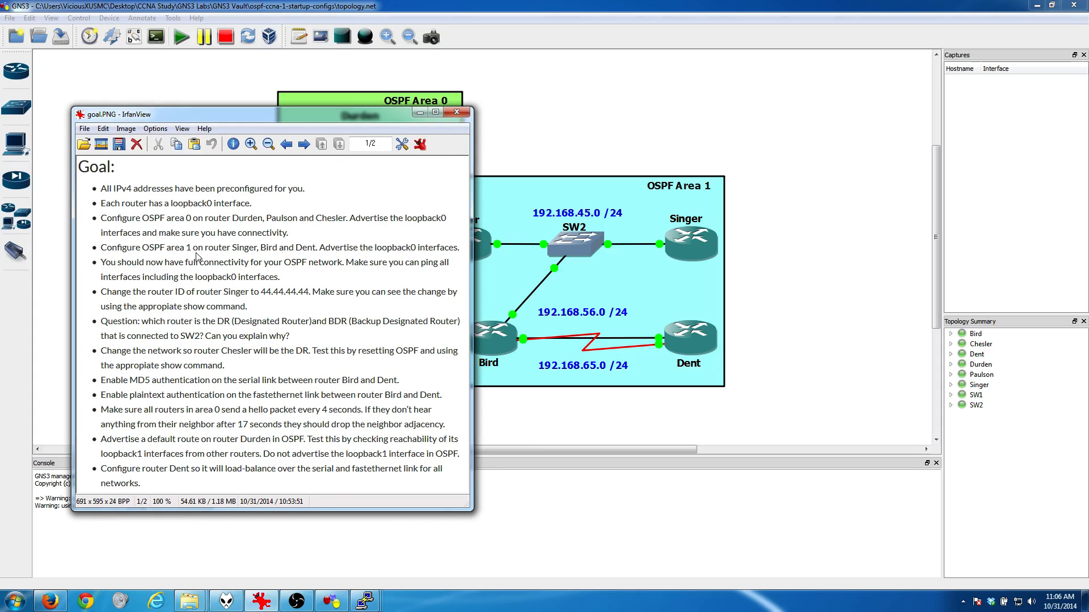
{"action": "left_click_drag", "start_coordinate": [372, 117], "coordinate": [0, 108]}
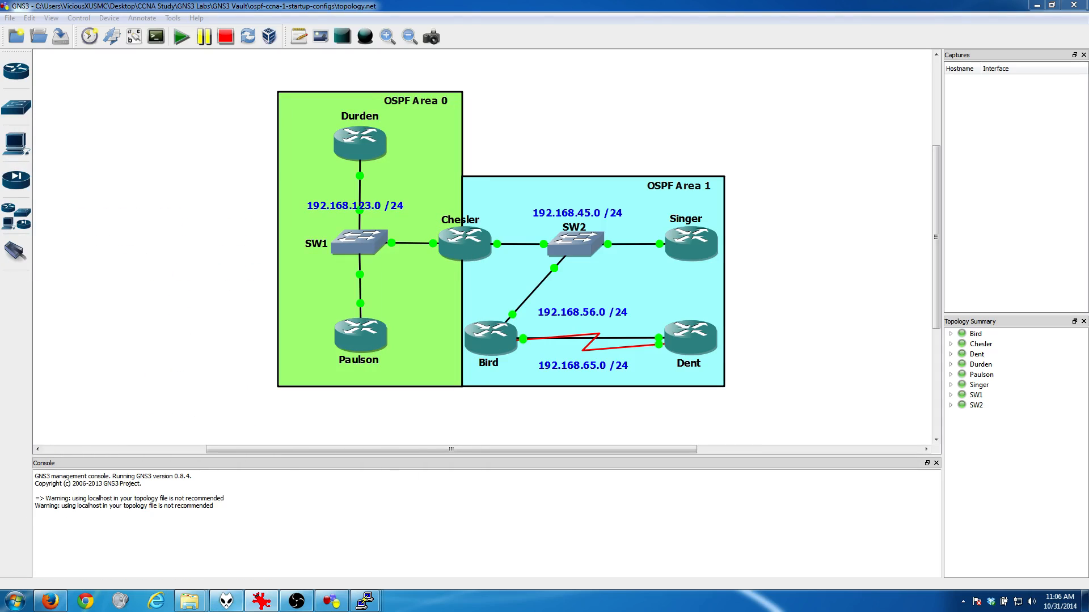
Step: Open router Durden's console and enter global configuration mode with "en" and "conf t"
{"action": "mouse_move", "coordinate": [365, 604]}
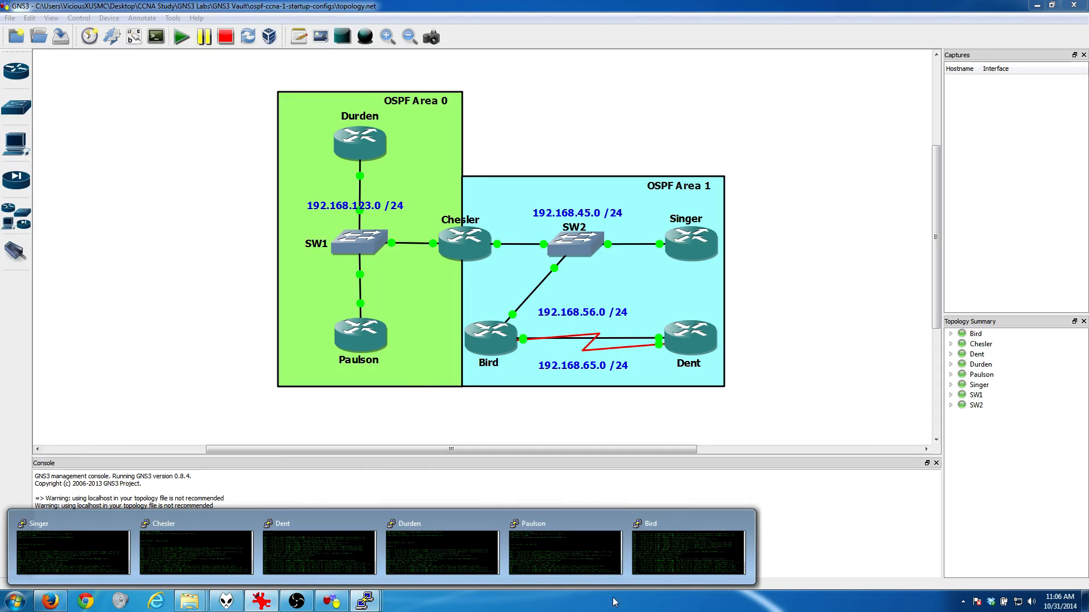
{"action": "left_click", "coordinate": [442, 539]}
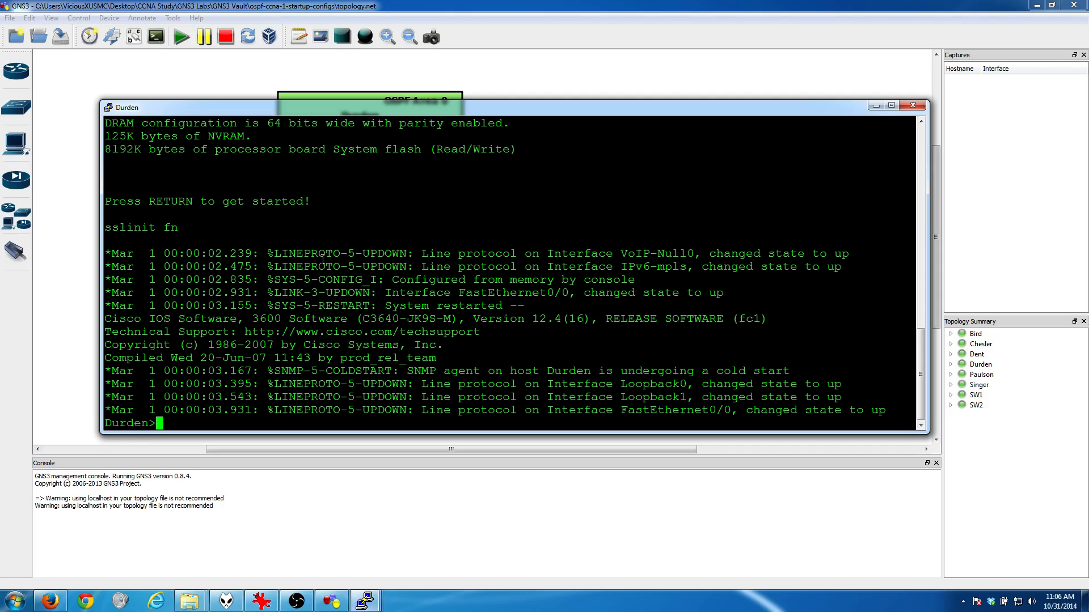
{"action": "type", "text": "en"}
{"action": "key", "text": "Return"}
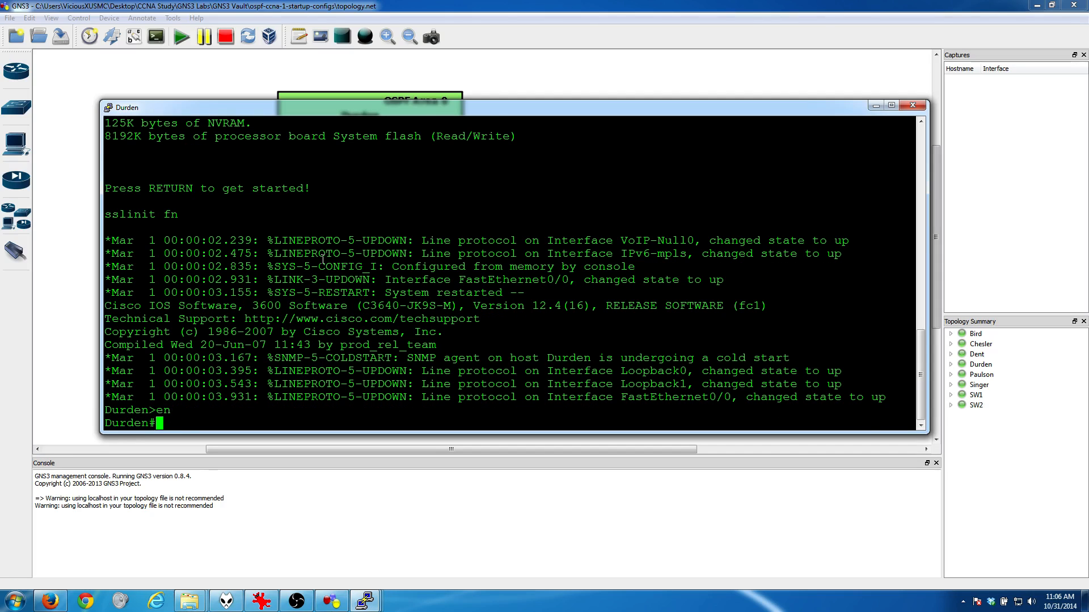
{"action": "type", "text": "conf t"}
{"action": "key", "text": "Return"}
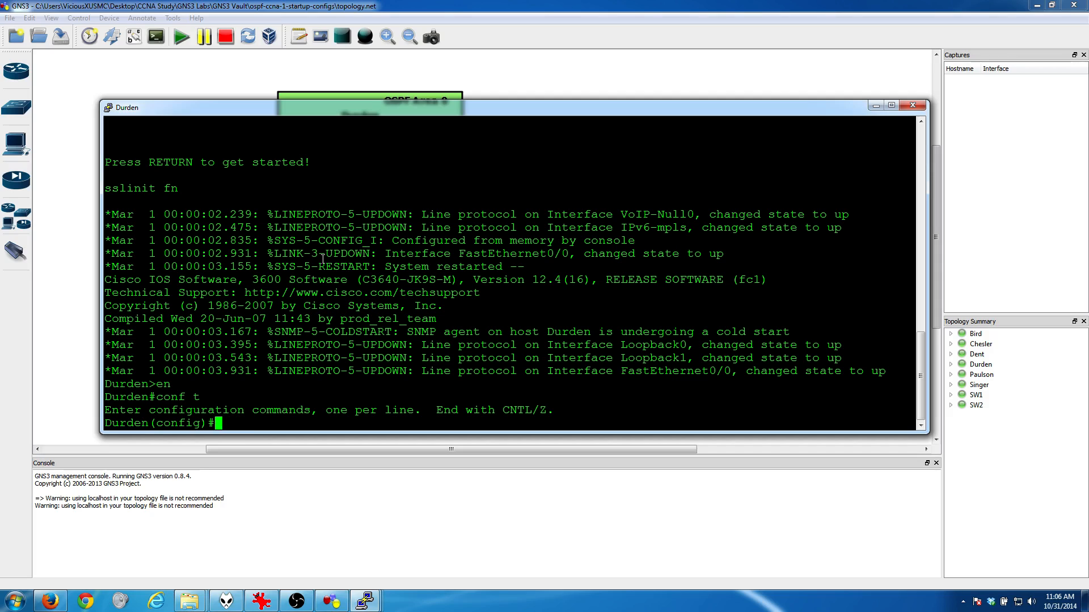
Step: List Durden's interfaces and IP addresses from configuration mode with "do show ip int brief"
{"action": "type", "text": "show ip int brief"}
{"action": "key", "text": "Return"}
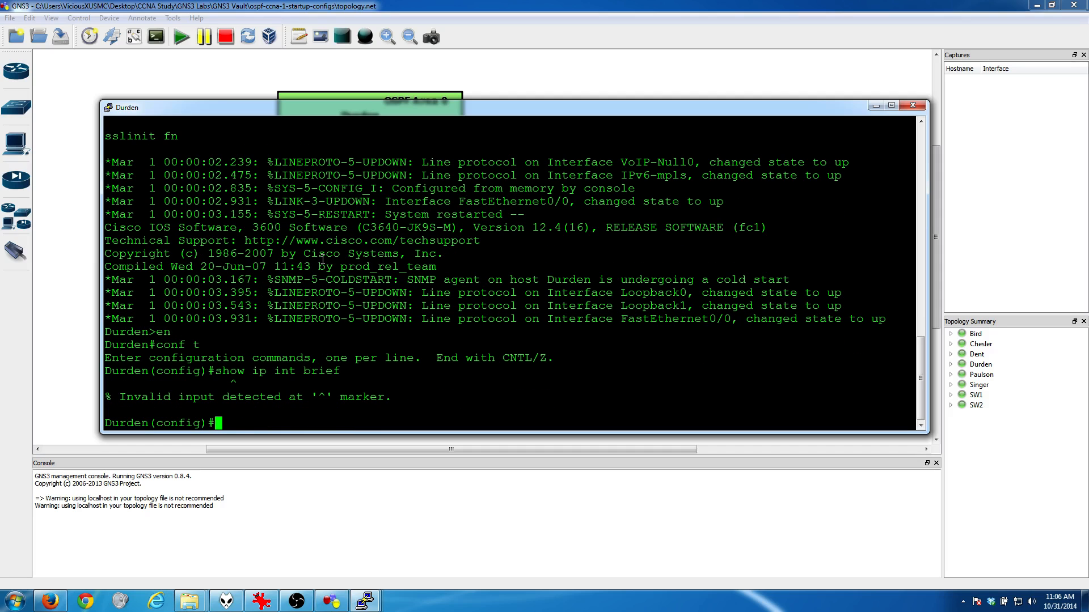
{"action": "type", "text": "do show ip int b"}
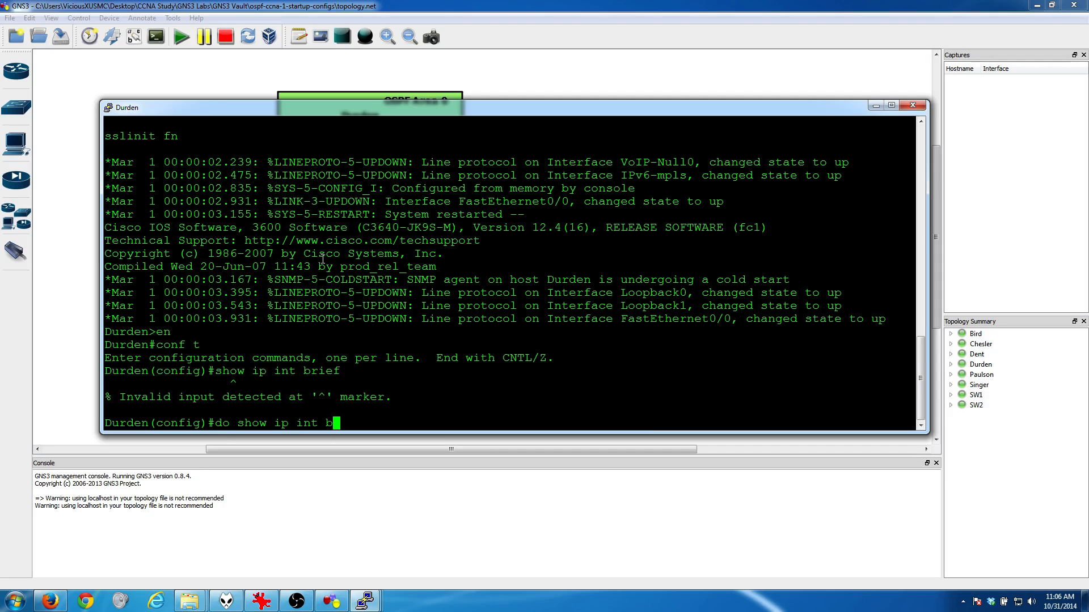
{"action": "type", "text": "rief"}
{"action": "key", "text": "Return"}
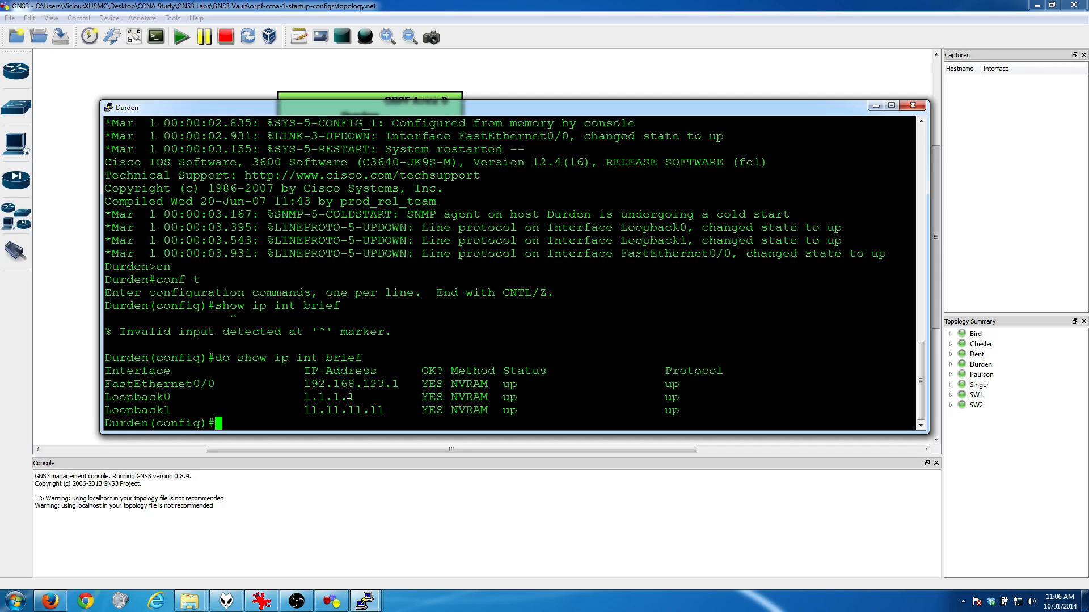
Step: Start OSPF process 1 on Durden with "router ospf 1"
{"action": "type", "text": "conf"}
{"action": "key", "text": "BackSpace"}
{"action": "key", "text": "BackSpace"}
{"action": "key", "text": "BackSpace"}
{"action": "key", "text": "BackSpace"}
{"action": "key", "text": "BackSpace"}
{"action": "type", "text": "router ospf 1"}
{"action": "key", "text": "Return"}
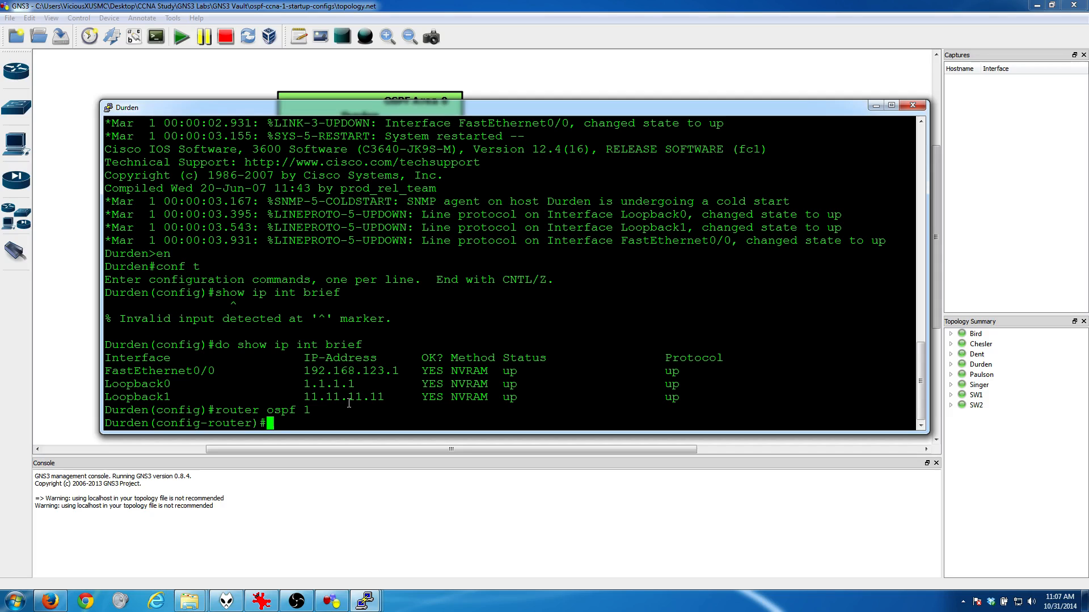
{"action": "type", "text": "network"}
{"action": "type", "text": "192.168.12"}
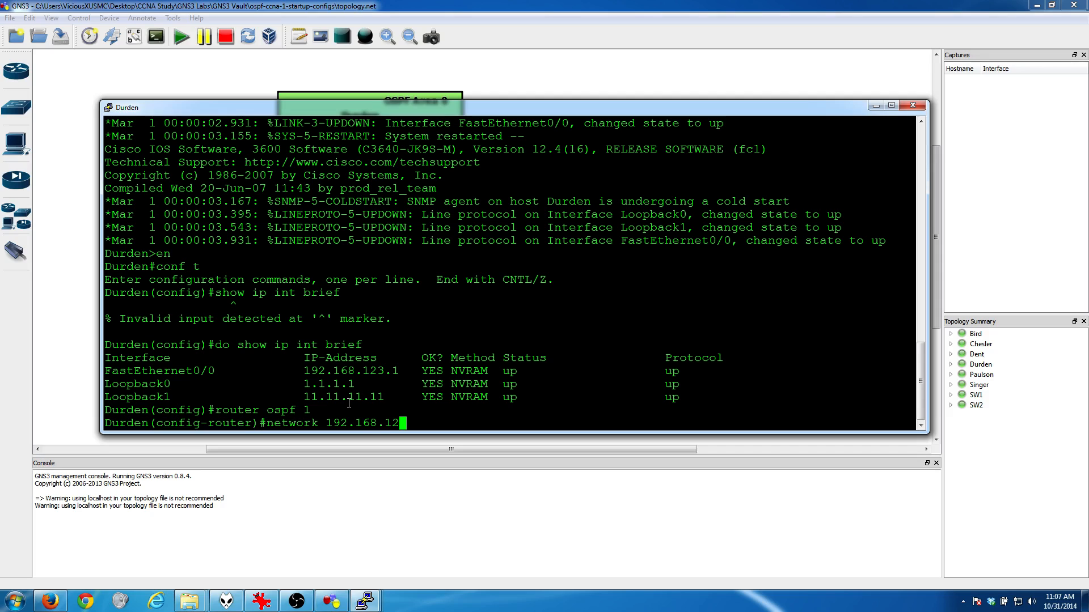
{"action": "type", "text": "3.1 0.0.0.0"}
{"action": "key", "text": "BackSpace"}
{"action": "key", "text": "BackSpace"}
{"action": "key", "text": "BackSpace"}
{"action": "key", "text": "BackSpace"}
{"action": "key", "text": "BackSpace"}
{"action": "key", "text": "BackSpace"}
{"action": "key", "text": "BackSpace"}
{"action": "key", "text": "BackSpace"}
{"action": "key", "text": "BackSpace"}
{"action": "key", "text": "BackSpace"}
{"action": "key", "text": "BackSpace"}
{"action": "key", "text": "BackSpace"}
{"action": "key", "text": "BackSpace"}
{"action": "key", "text": "BackSpace"}
{"action": "key", "text": "BackSpace"}
{"action": "key", "text": "BackSpace"}
{"action": "key", "text": "BackSpace"}
{"action": "key", "text": "BackSpace"}
{"action": "key", "text": "BackSpace"}
{"action": "key", "text": "BackSpace"}
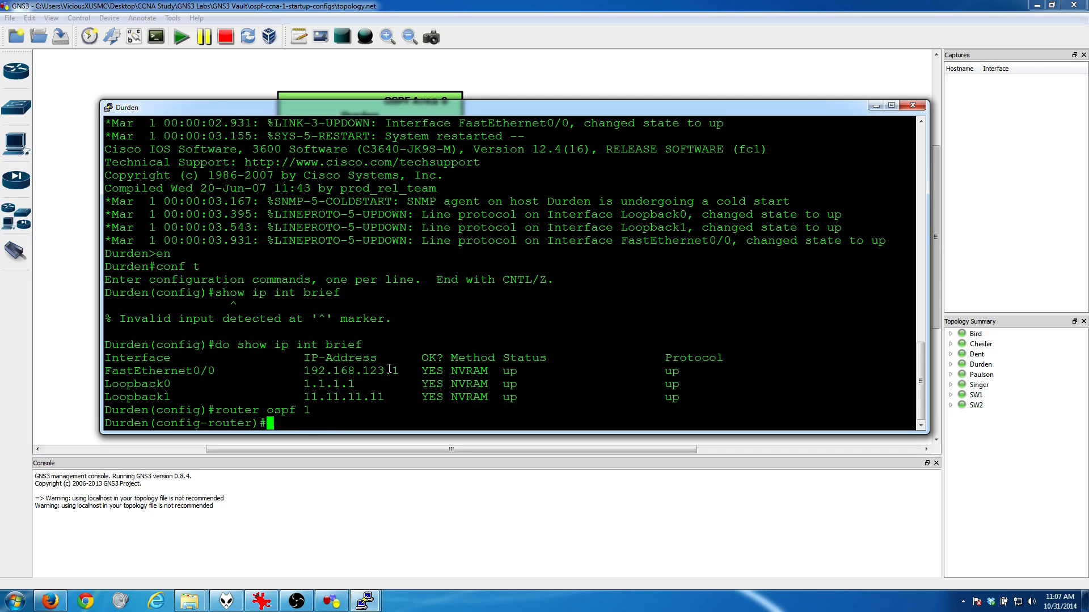
Step: Advertise all of Durden's interfaces in OSPF area 0 with "network 0.0.0.0 255.255.255.255 area 0", and minimize its console
{"action": "type", "text": "network 0.0.0.0 255.255.255.2525"}
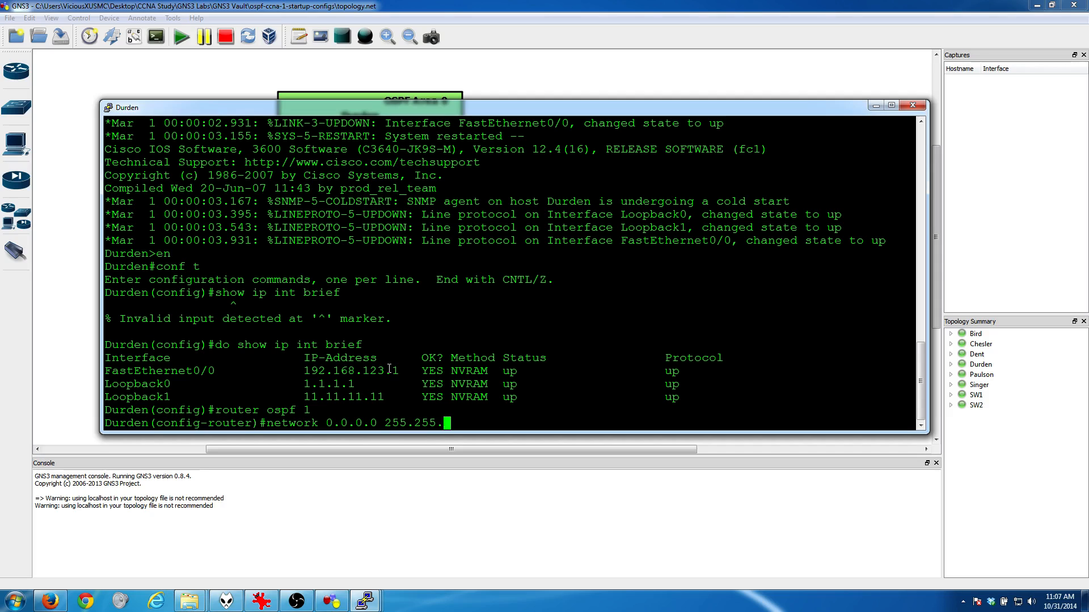
{"action": "key", "text": "BackSpace"}
{"action": "key", "text": "BackSpace"}
{"action": "type", "text": "5"}
{"action": "type", "text": "area 0"}
{"action": "key", "text": "Return"}
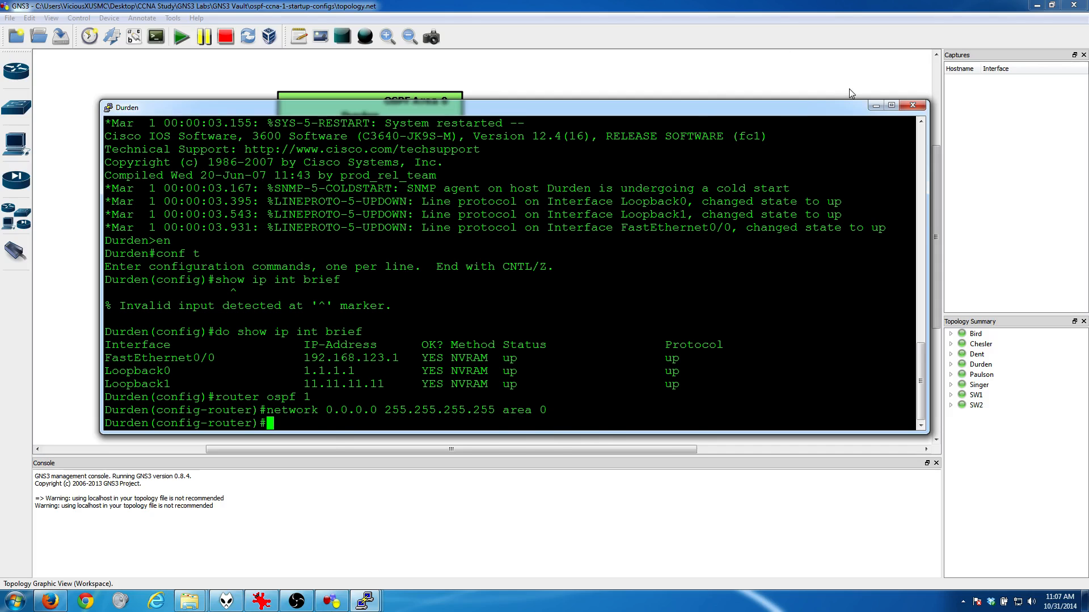
{"action": "left_click", "coordinate": [876, 105]}
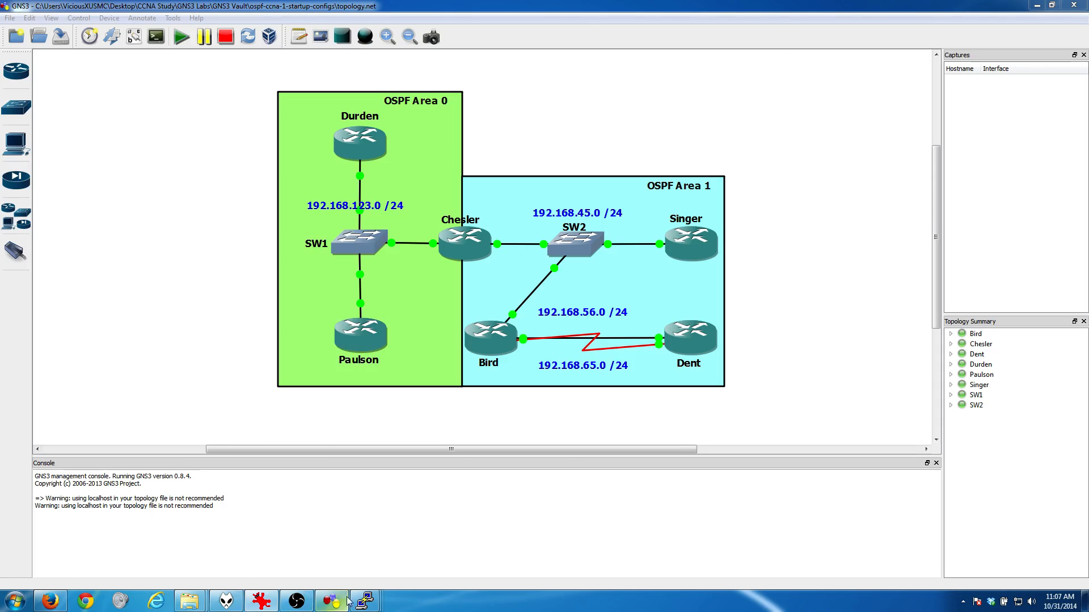
Step: Open router Paulson's console and enter global configuration mode with "en" and "conf t"
{"action": "mouse_move", "coordinate": [365, 601]}
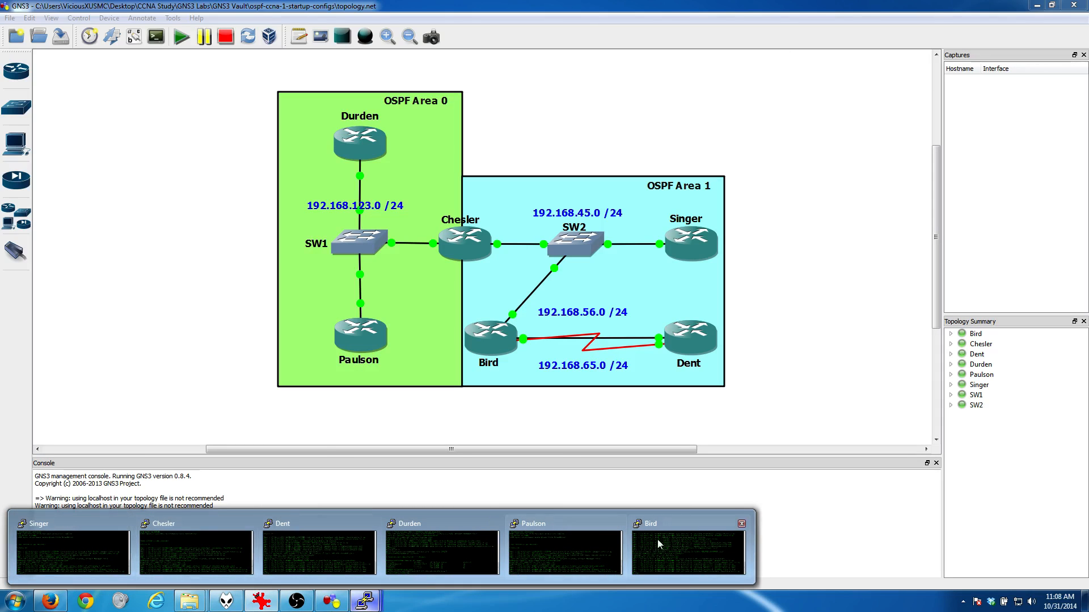
{"action": "left_click", "coordinate": [549, 549]}
{"action": "type", "text": "en"}
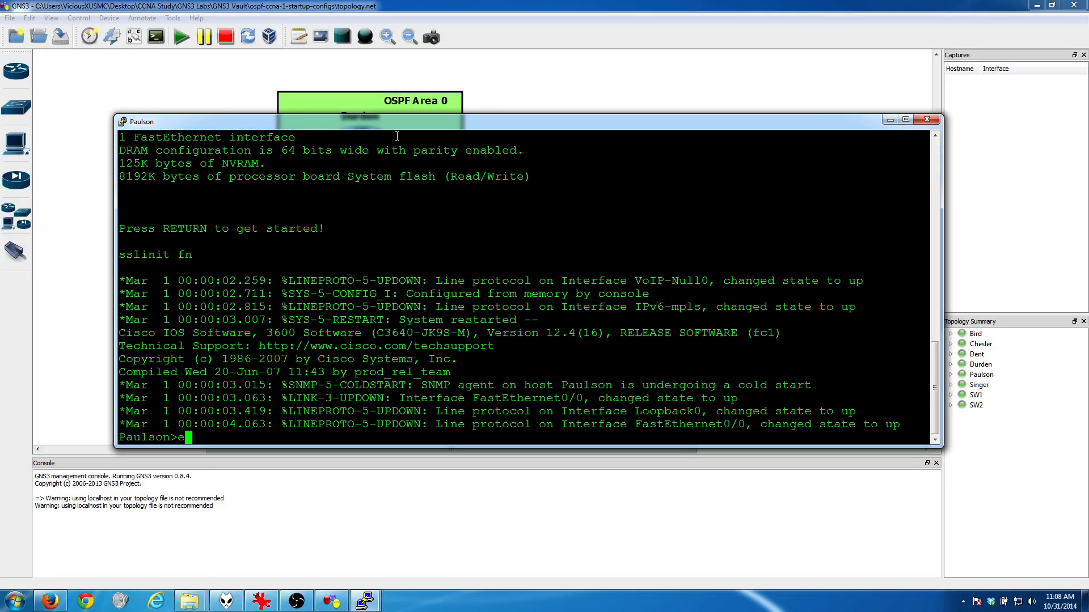
{"action": "key", "text": "Return"}
{"action": "type", "text": "conf "}
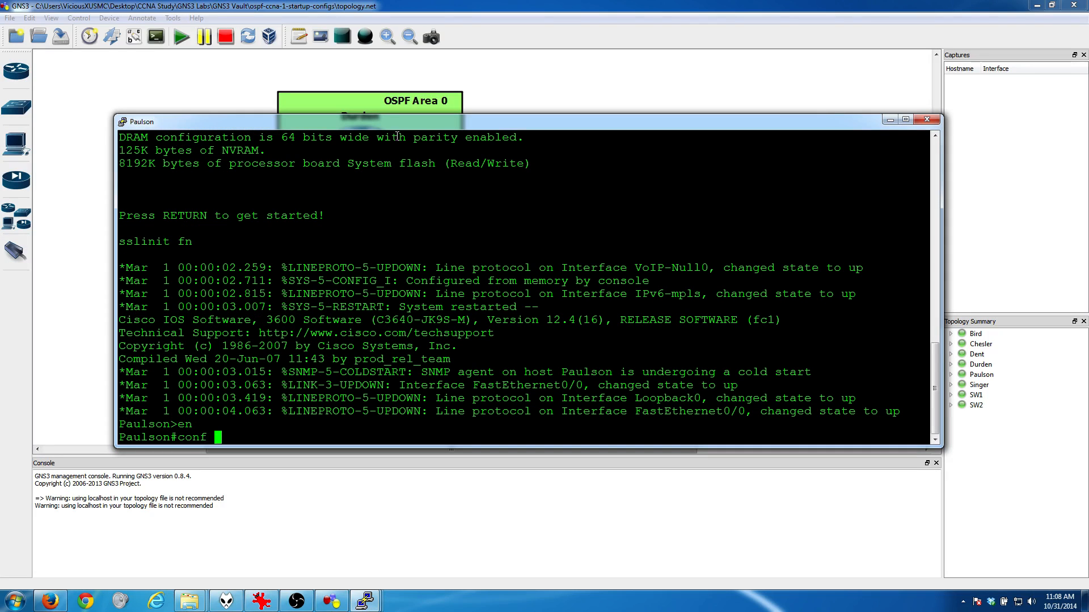
{"action": "type", "text": "t"}
{"action": "key", "text": "Return"}
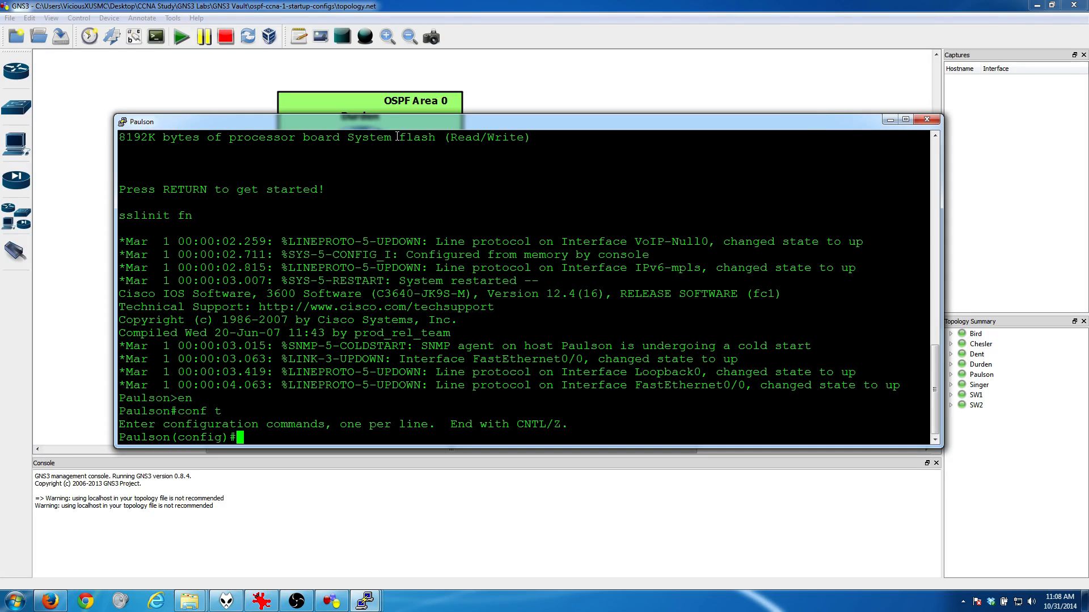
Step: Start OSPF process 1 on Paulson and enter "network 0.0.0.0 255.255.255.255 area 0", then minimize its console
{"action": "type", "text": "router ospf 1"}
{"action": "key", "text": "Return"}
{"action": "type", "text": "network "}
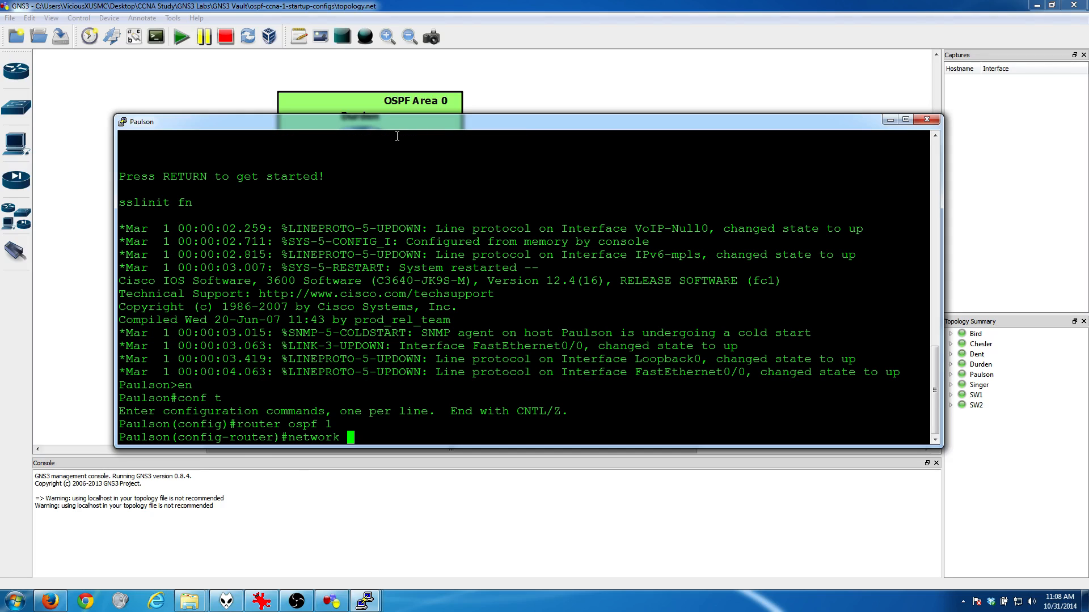
{"action": "type", "text": "0.0.0.0 255.255.255.255 area 0"}
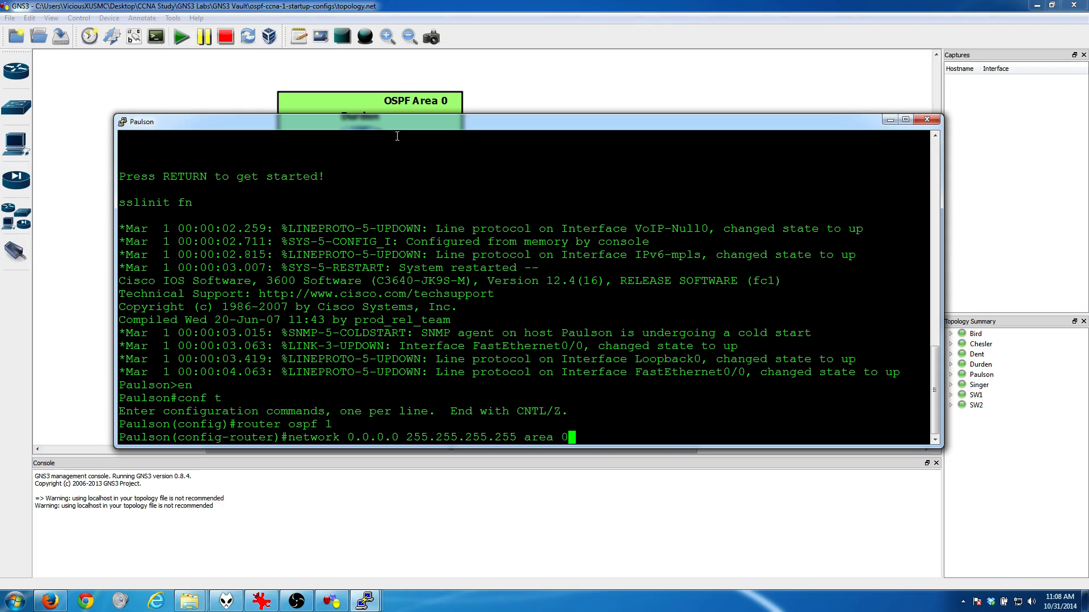
{"action": "key", "text": "Return"}
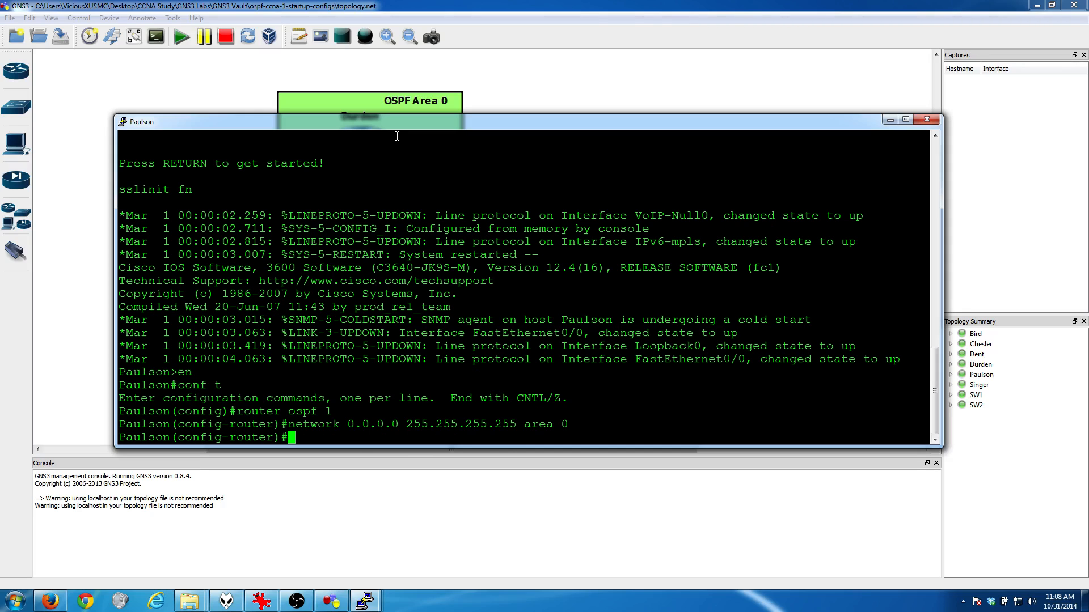
{"action": "left_click", "coordinate": [889, 119]}
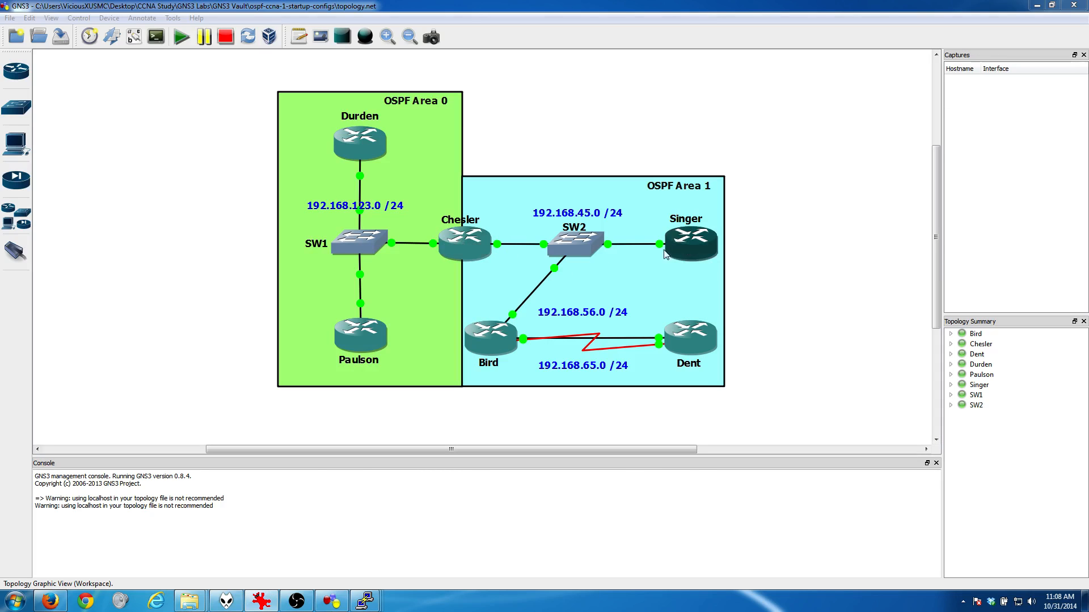
Step: Open router Singer's console and enter global configuration mode with "en" and "conf t"
{"action": "mouse_move", "coordinate": [363, 600]}
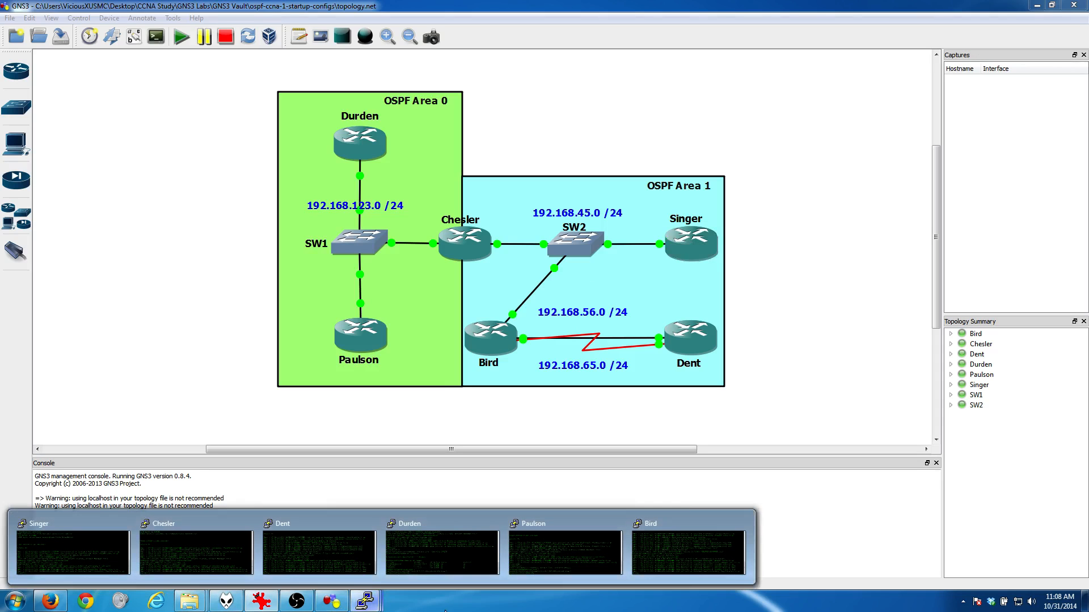
{"action": "left_click", "coordinate": [93, 559]}
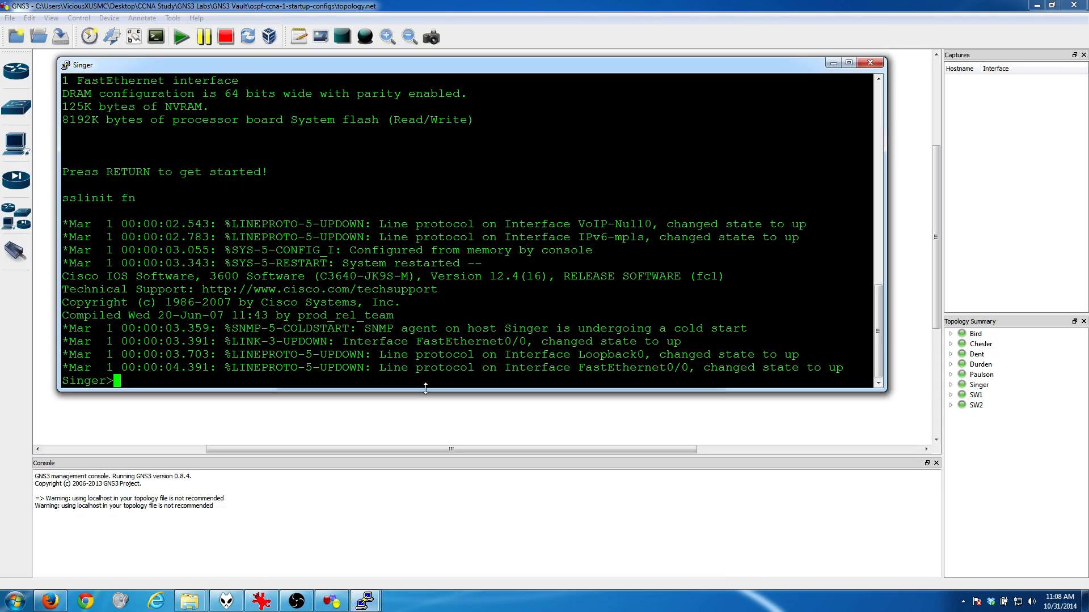
{"action": "type", "text": "en"}
{"action": "key", "text": "Return"}
{"action": "type", "text": "conf t"}
{"action": "key", "text": "Return"}
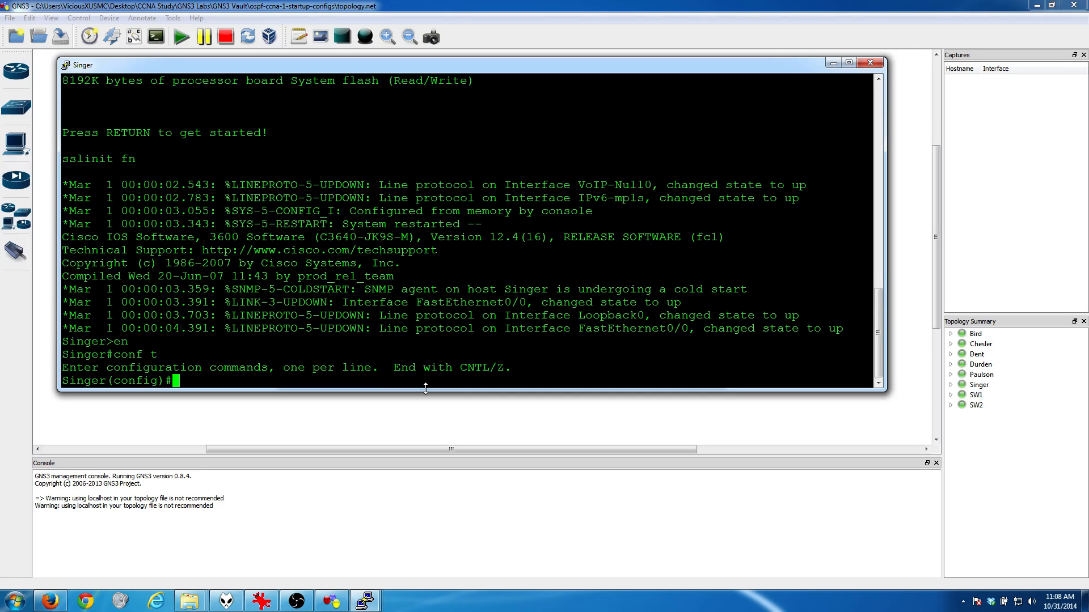
Step: Start OSPF process 1 on Singer and enter "network 0.0.0.0 255.255.255.255 area 1", then minimize its console
{"action": "type", "text": "router ospf 1"}
{"action": "key", "text": "Return"}
{"action": "type", "text": "network 0"}
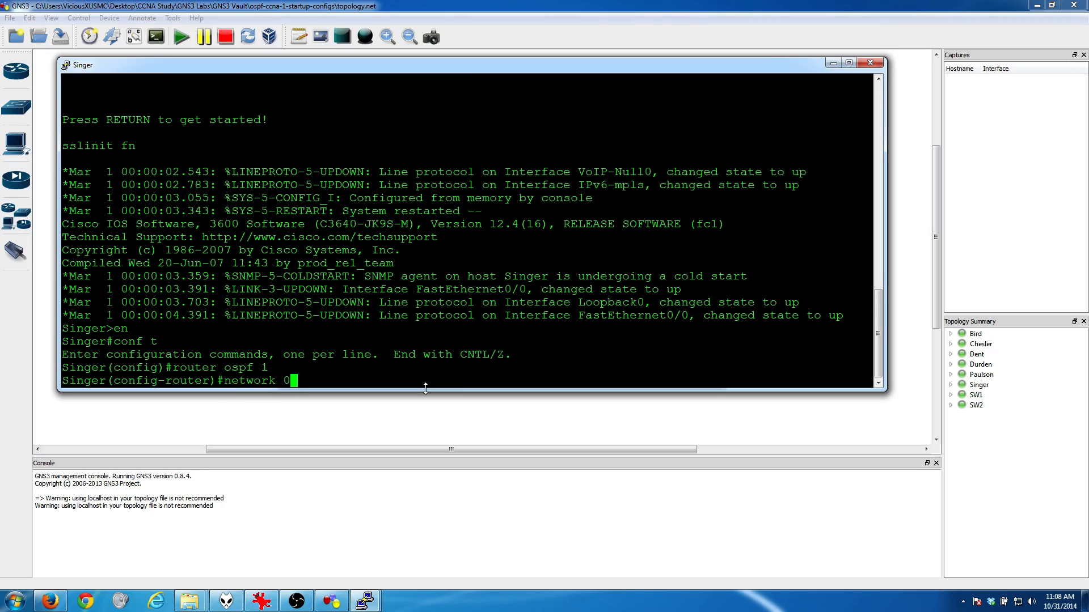
{"action": "type", "text": ".0.0.0 255.255.255.255 area"}
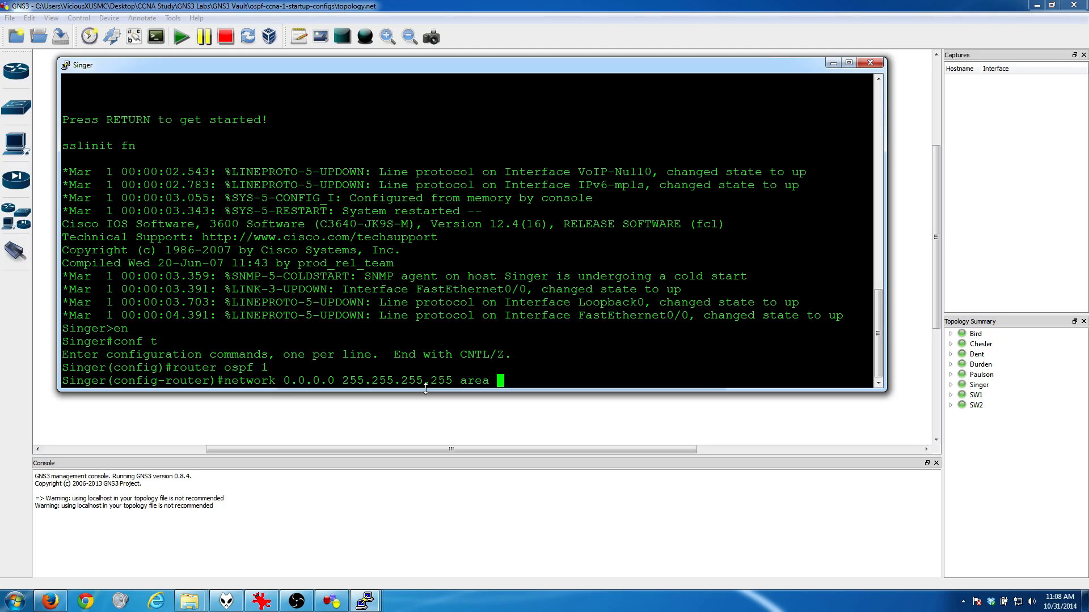
{"action": "type", "text": "1"}
{"action": "key", "text": "Return"}
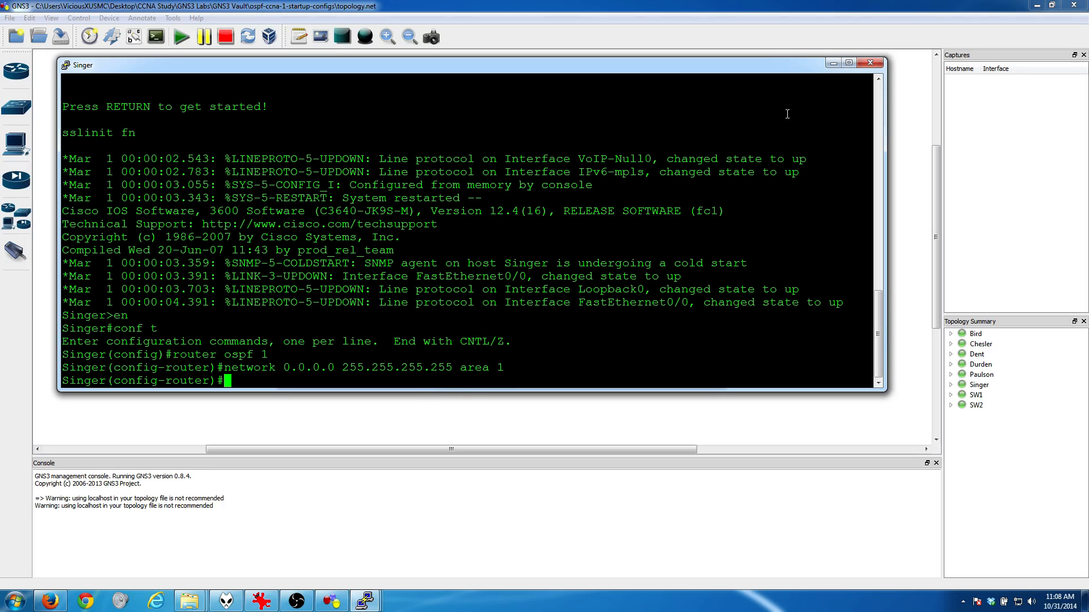
{"action": "left_click", "coordinate": [832, 63]}
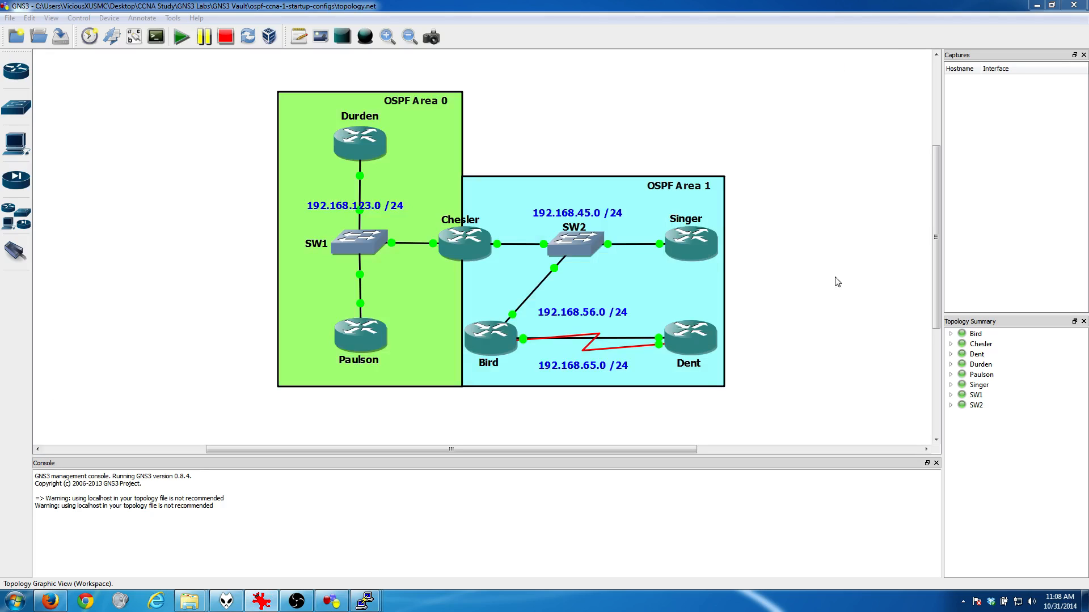
Step: Open router Bird's console and enter global configuration mode with "en" and "conf t"
{"action": "mouse_move", "coordinate": [365, 601]}
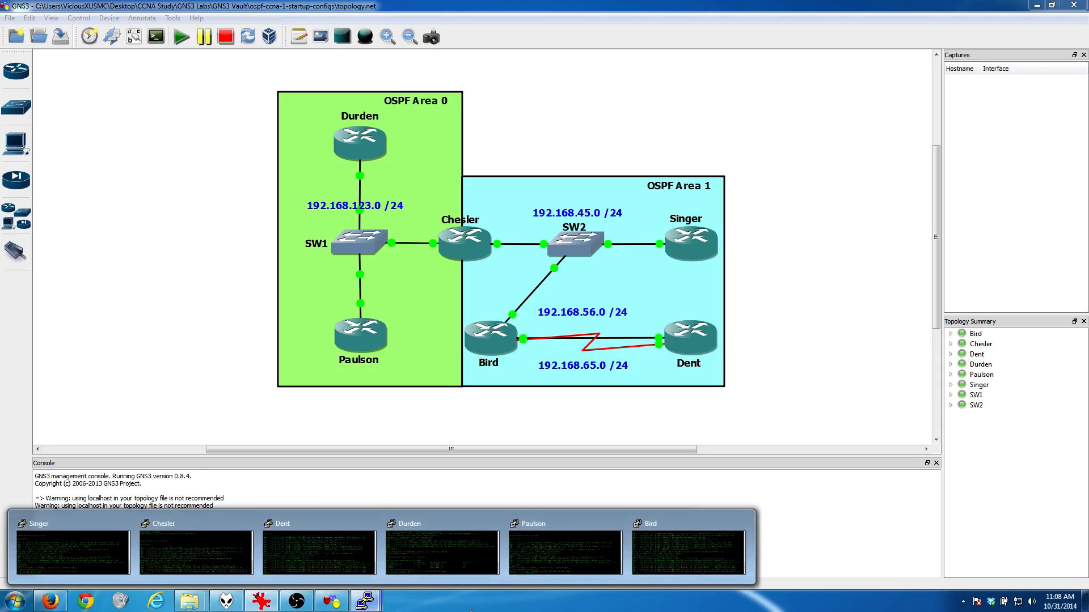
{"action": "left_click", "coordinate": [644, 557]}
{"action": "type", "text": "en"}
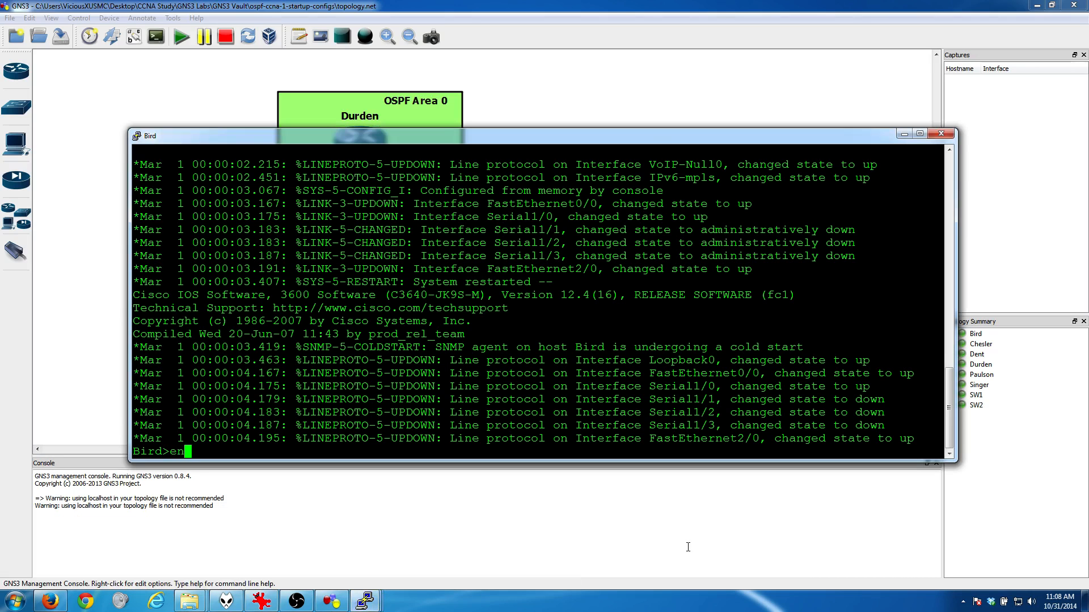
{"action": "key", "text": "Return"}
{"action": "type", "text": "conft"}
{"action": "key", "text": "Return"}
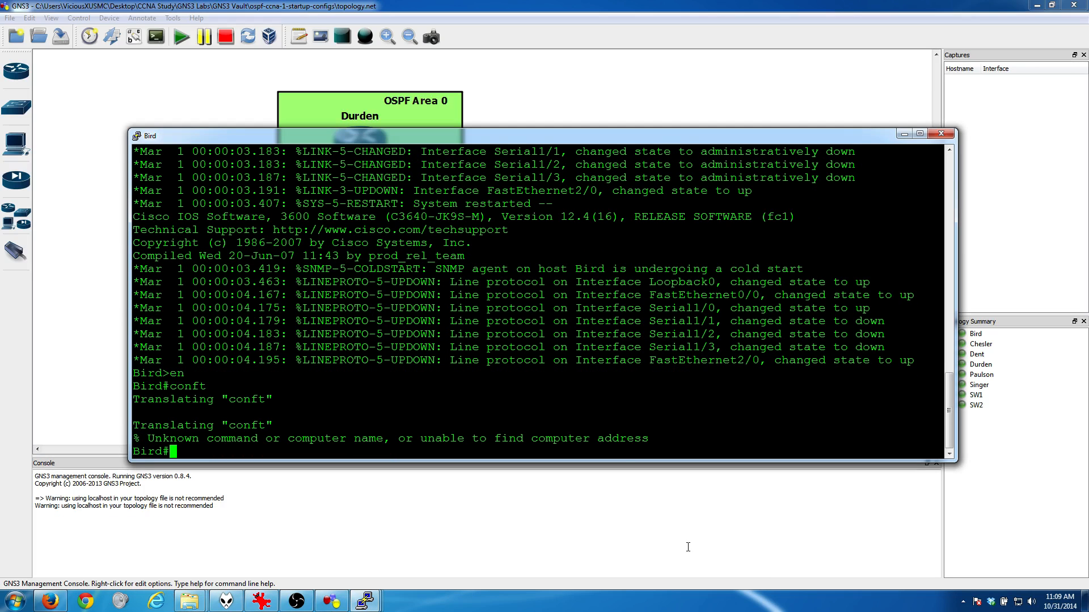
{"action": "type", "text": "conf t"}
{"action": "key", "text": "Return"}
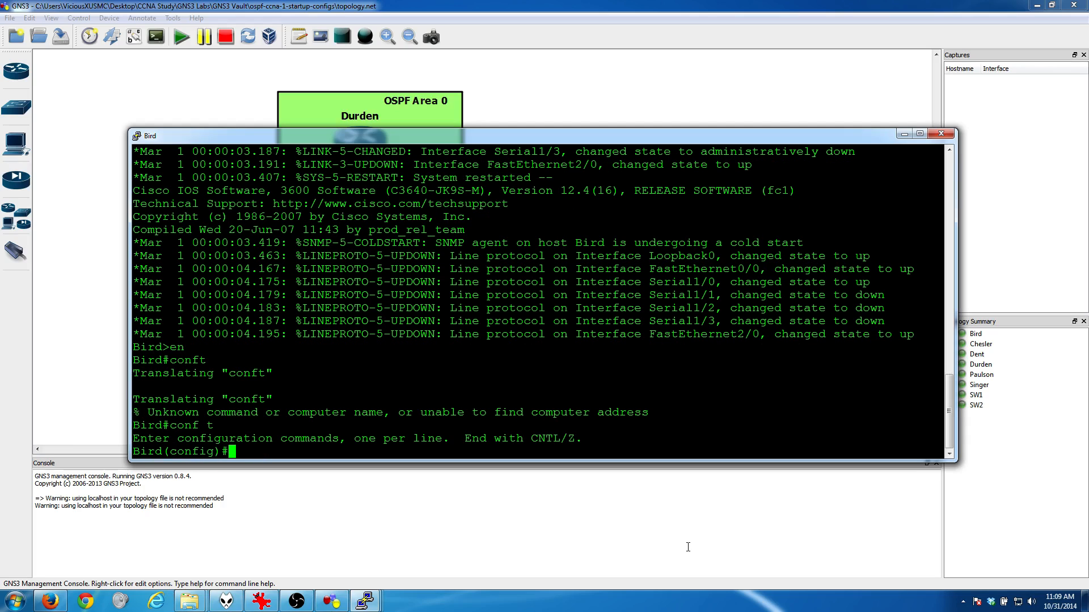
Step: Start OSPF process 1 on Bird and enter "network 0.0.0.0 255.255.255.255 area 1", then minimize its console
{"action": "type", "text": "router ospf 1"}
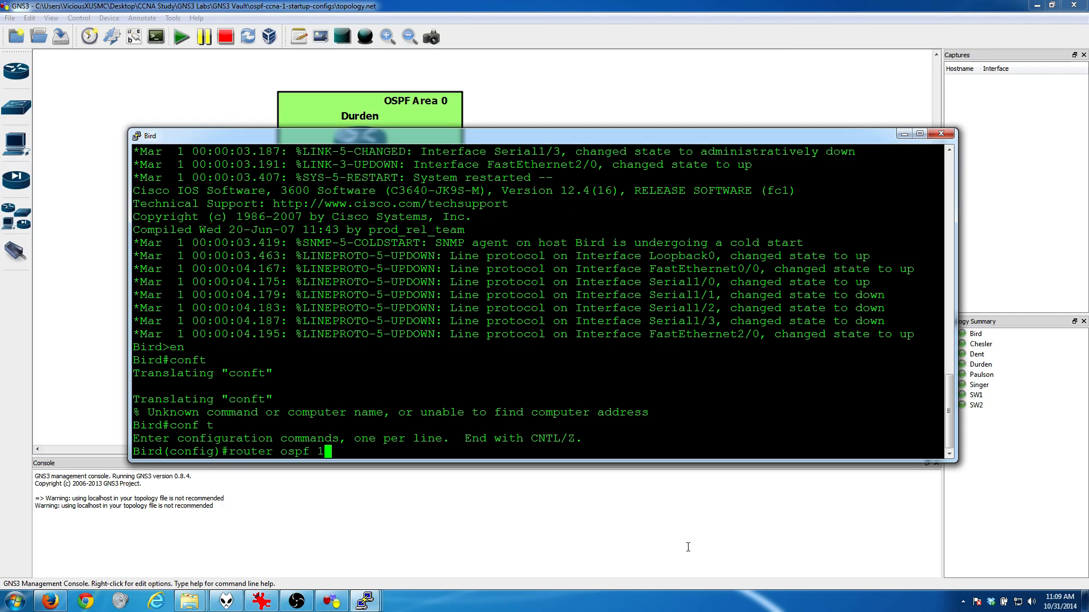
{"action": "key", "text": "Return"}
{"action": "type", "text": "network 0.0"}
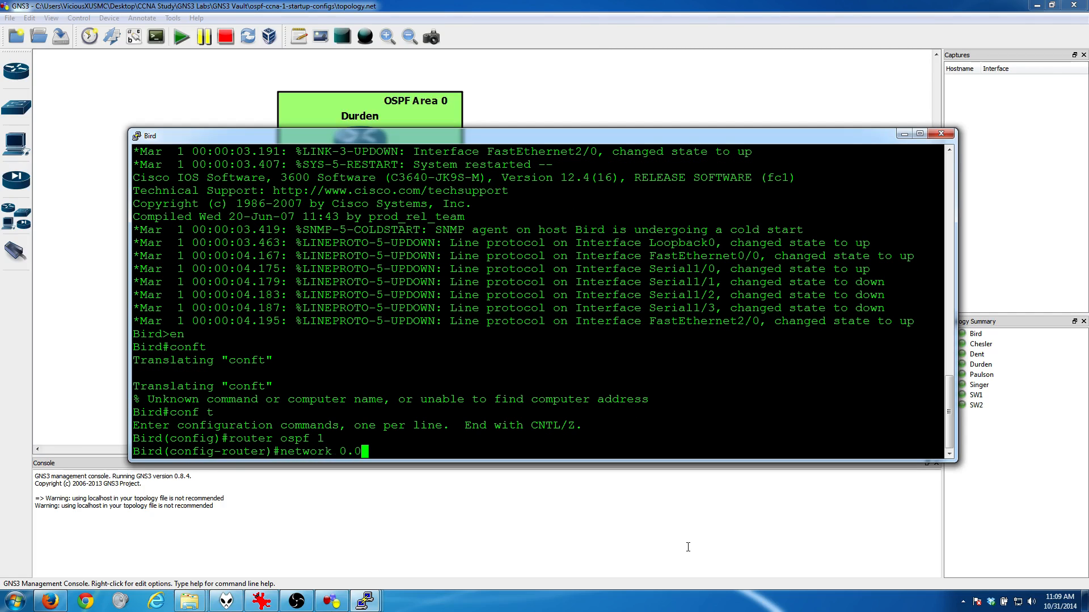
{"action": "type", "text": ".0.0 255.255.255.255 area"}
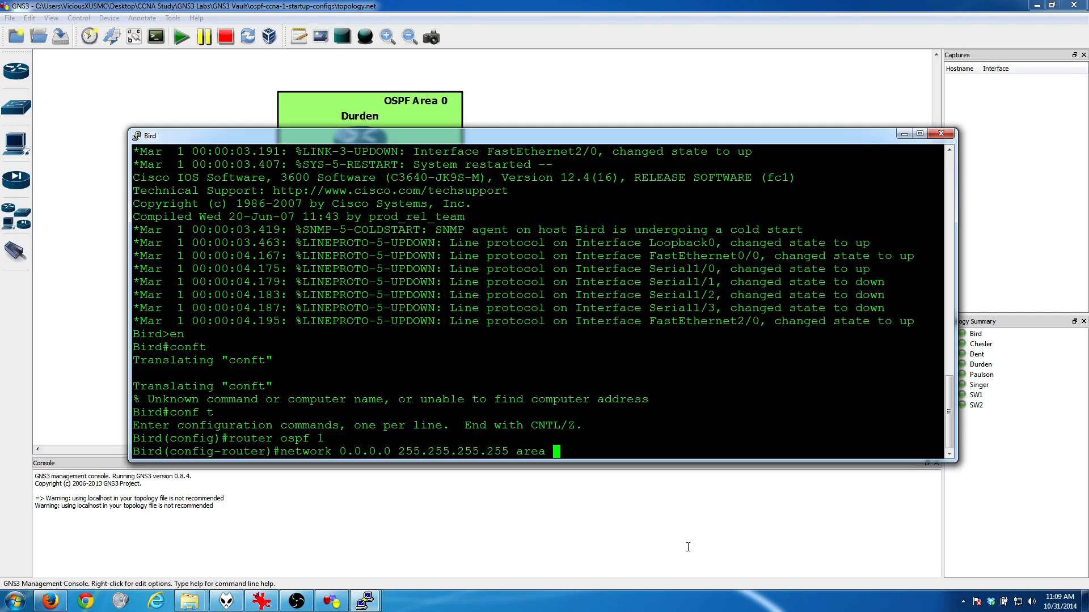
{"action": "type", "text": "1"}
{"action": "key", "text": "Return"}
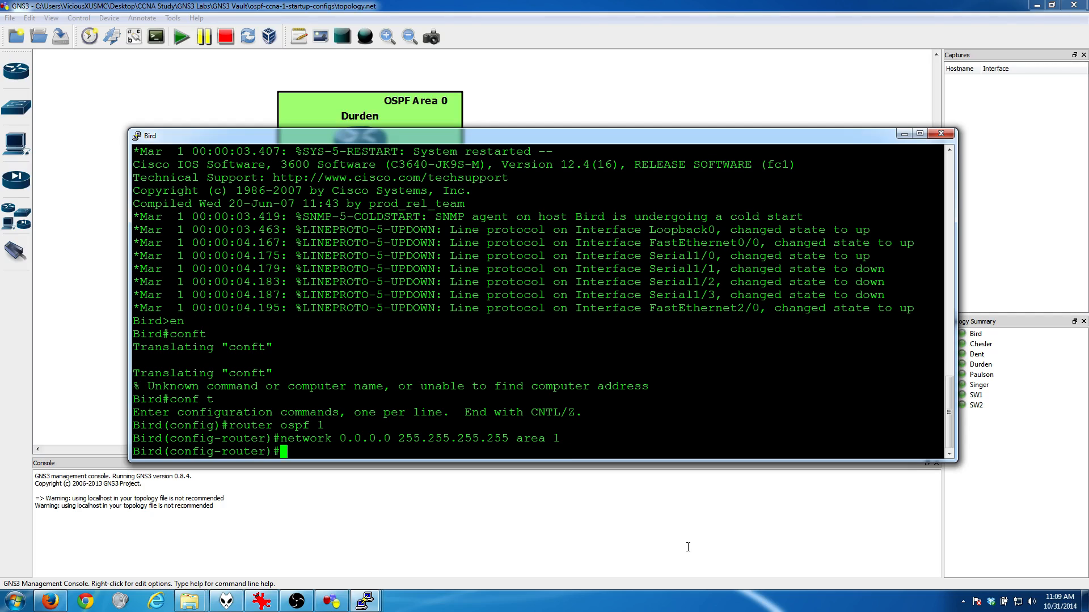
{"action": "left_click", "coordinate": [904, 134]}
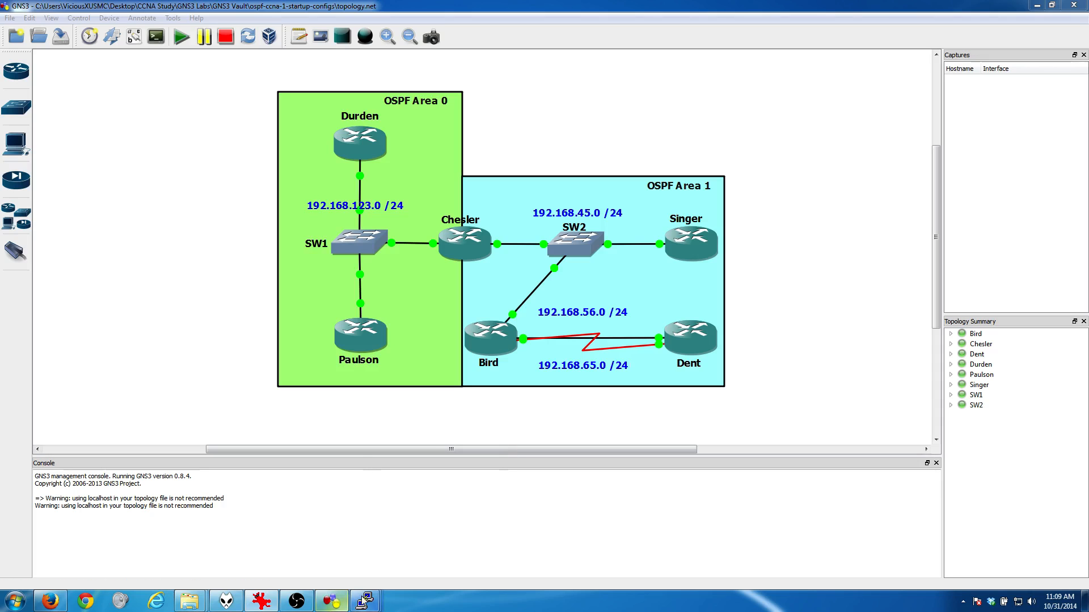
Step: Open router Dent's console and enter global configuration mode with "en" and "conf t"
{"action": "mouse_move", "coordinate": [364, 600]}
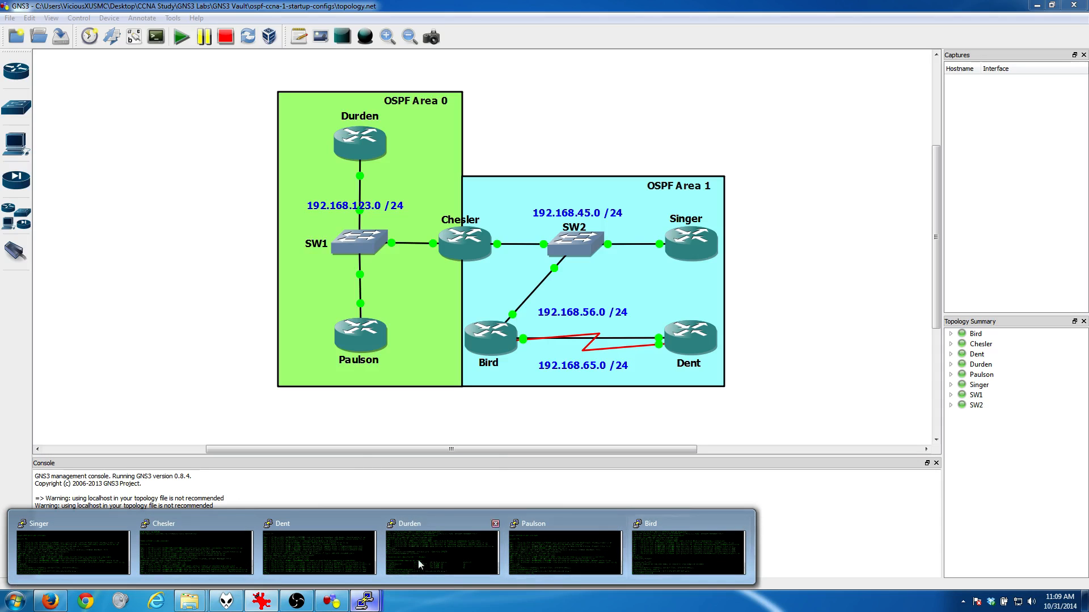
{"action": "left_click", "coordinate": [318, 553]}
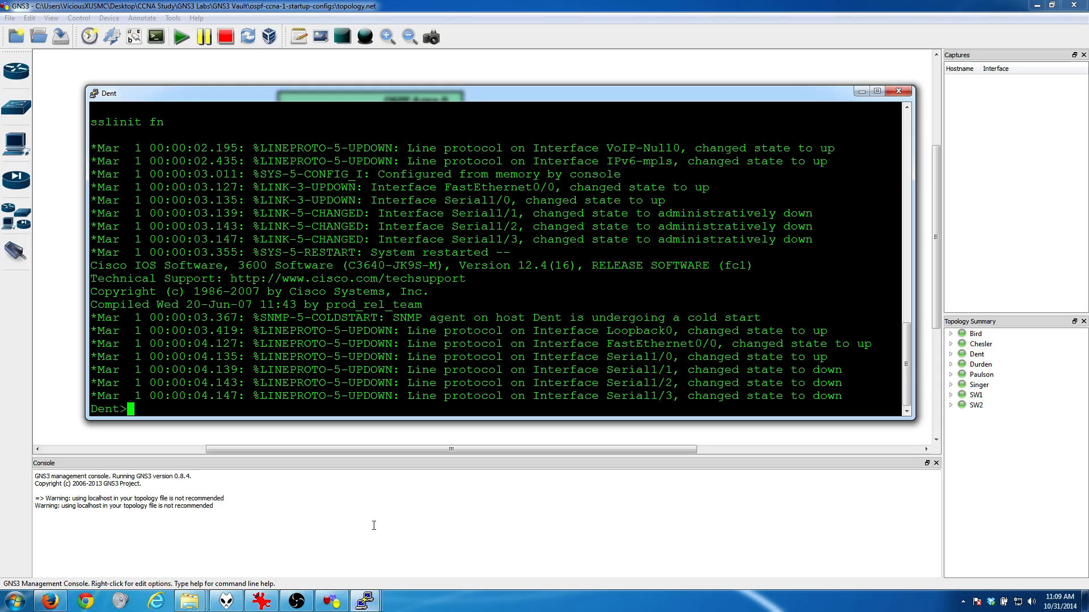
{"action": "type", "text": "en"}
{"action": "key", "text": "Return"}
{"action": "type", "text": "conf"}
{"action": "type", "text": " t"}
{"action": "key", "text": "Return"}
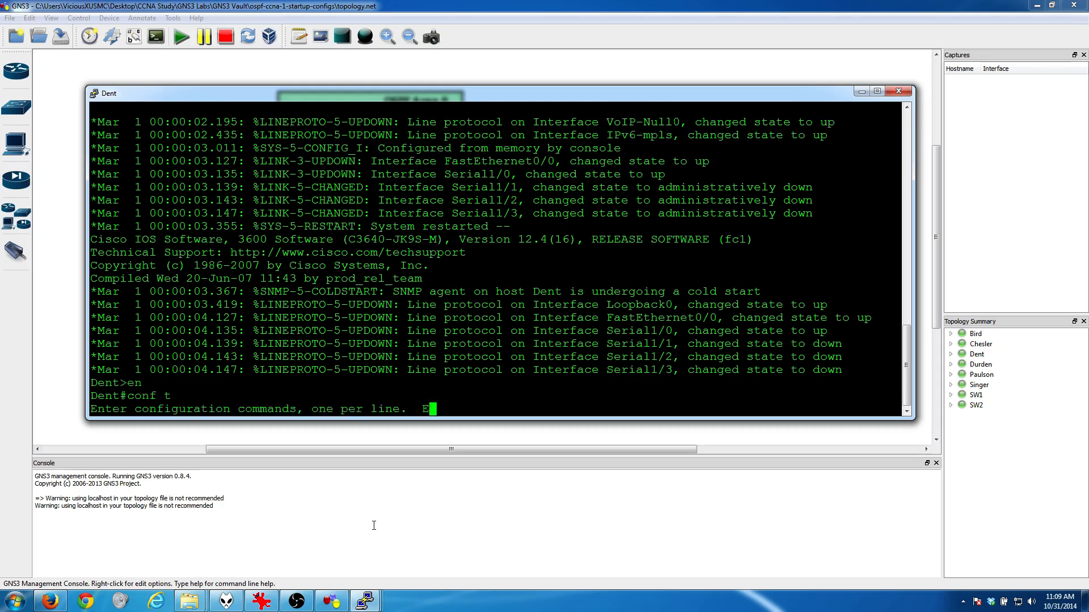
Step: Start OSPF process 1 on Dent and enter "network 0.0.0.0 255.255.255.255 area 1"
{"action": "type", "text": "router ospf 1"}
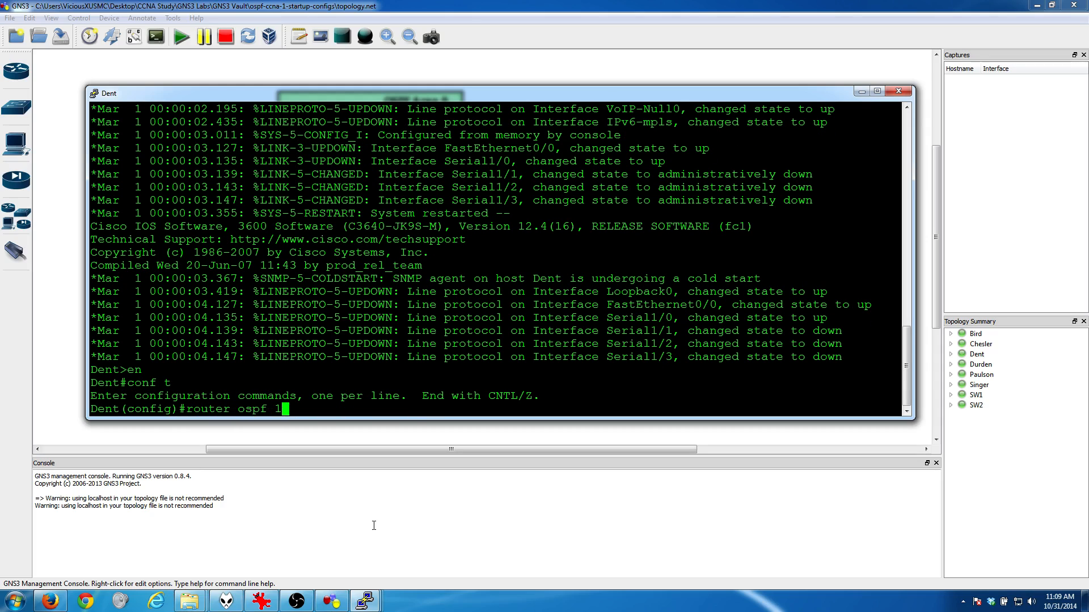
{"action": "key", "text": "Return"}
{"action": "type", "text": "netwo"}
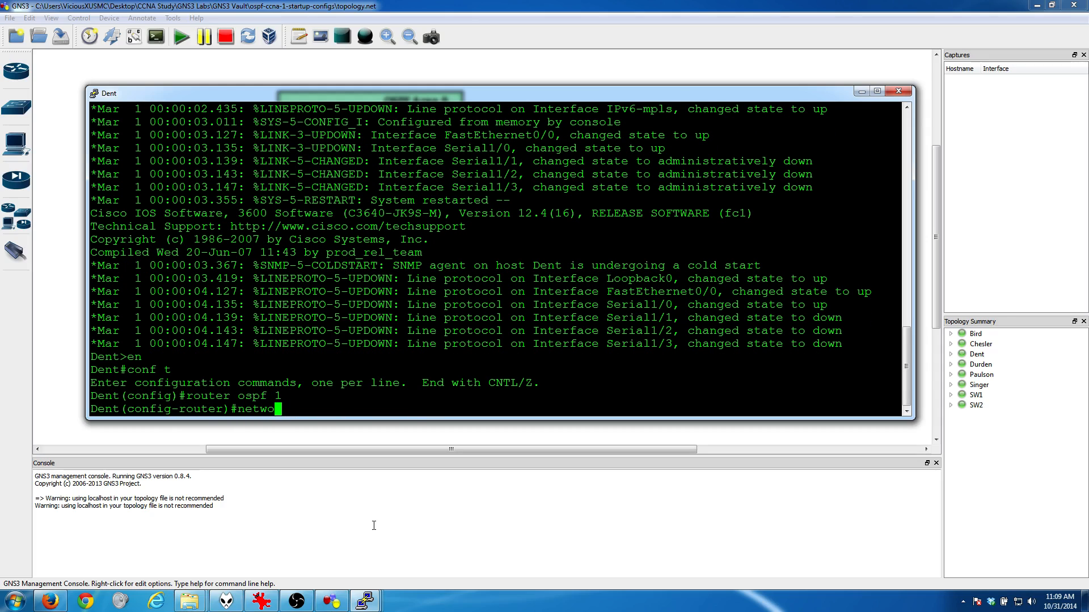
{"action": "type", "text": "rk 0.0.0.0 255.255.255.255 area 1"}
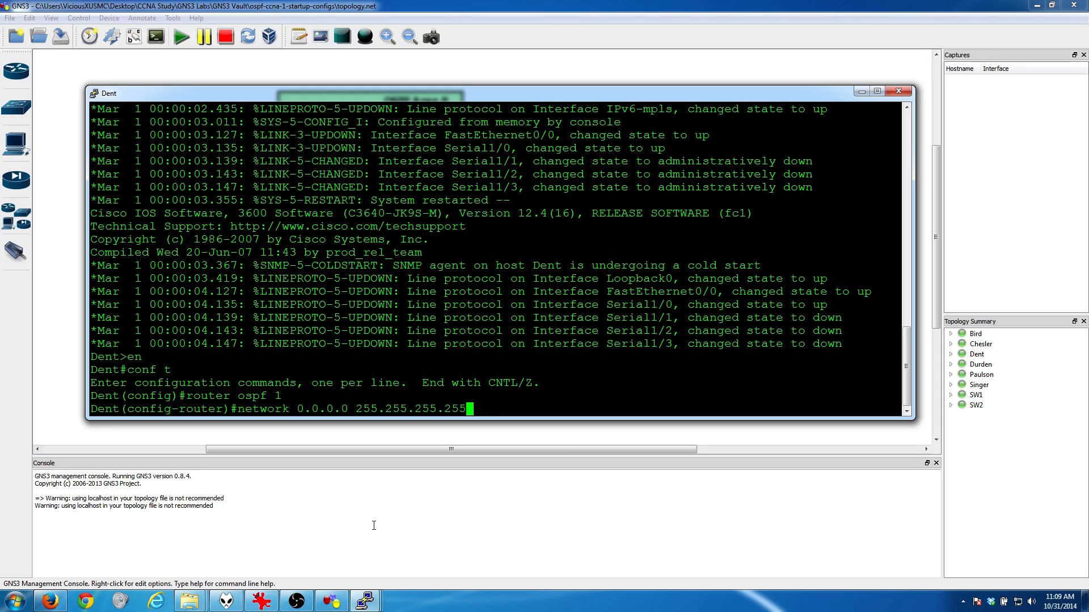
{"action": "key", "text": "Return"}
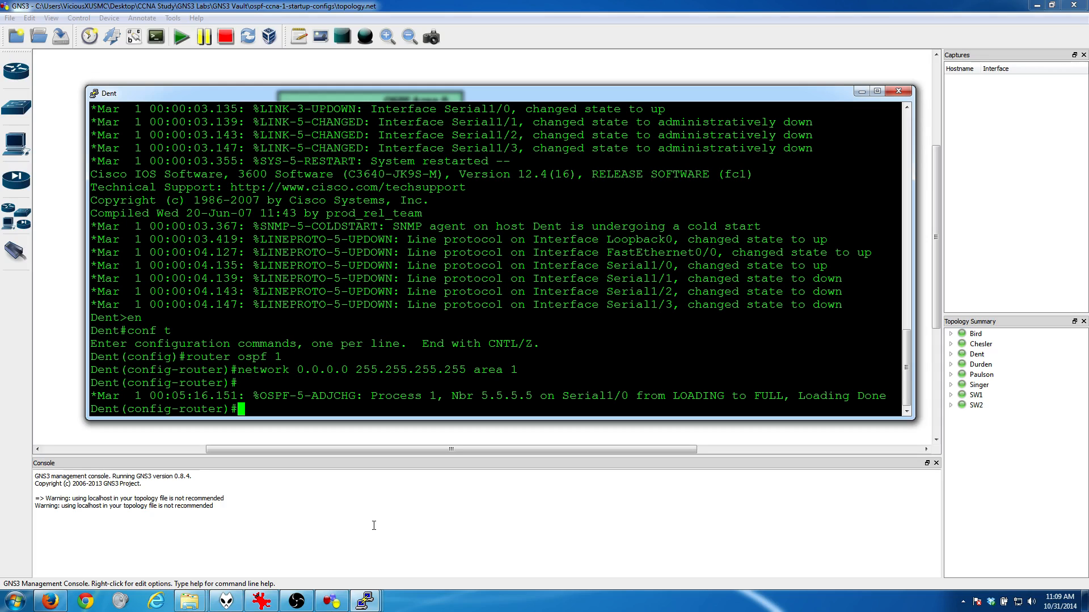
{"action": "key", "text": "Return"}
{"action": "key", "text": "Return"}
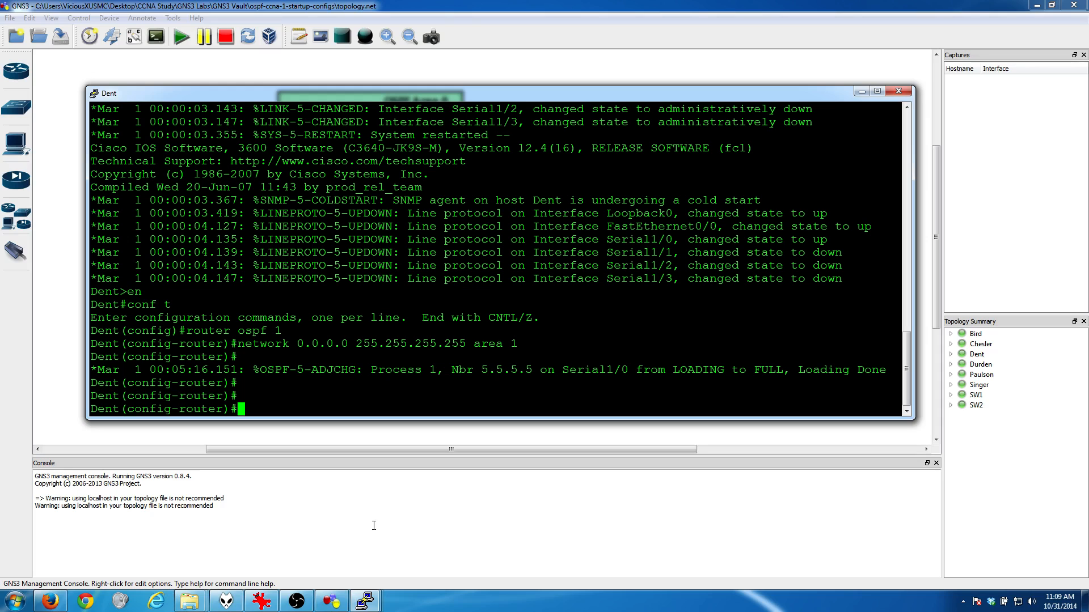
Step: Display Dent's routing table with "do show ip route", and minimize its console
{"action": "type", "text": "do show ip route"}
{"action": "key", "text": "Return"}
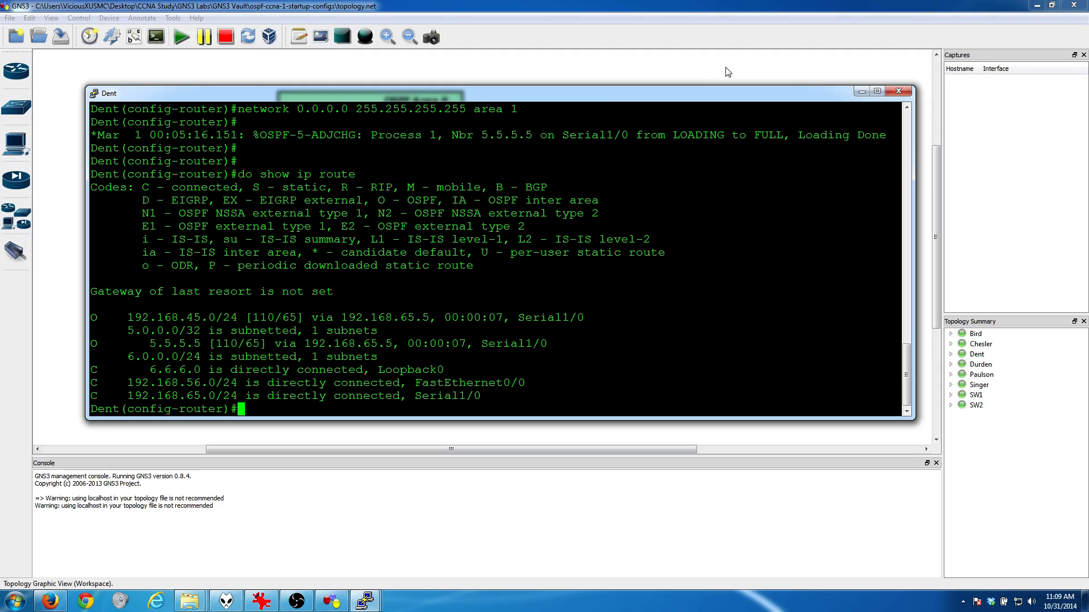
{"action": "left_click", "coordinate": [861, 92]}
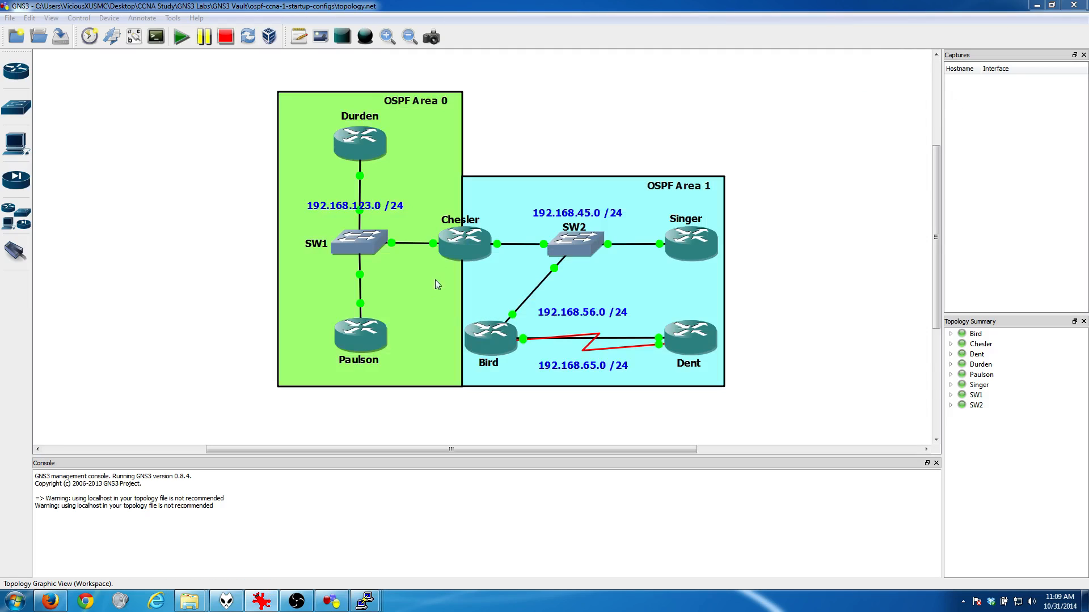
Step: Open router Chesler's console and enter global configuration mode with "en" and "conf t"
{"action": "mouse_move", "coordinate": [374, 604]}
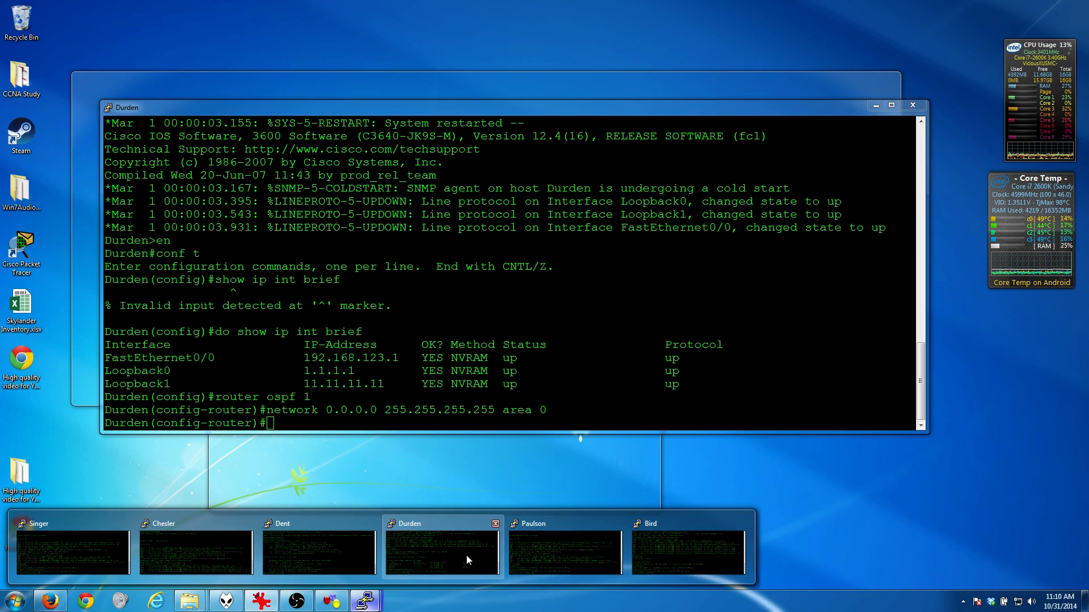
{"action": "left_click", "coordinate": [154, 551]}
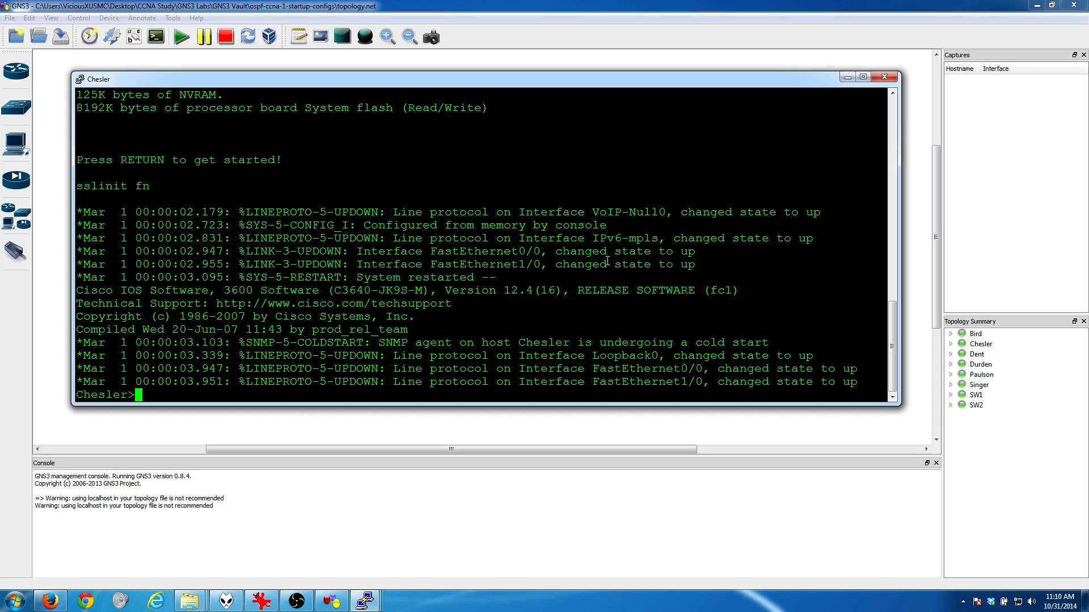
{"action": "type", "text": "en"}
{"action": "key", "text": "Return"}
{"action": "type", "text": "conf t"}
{"action": "key", "text": "Return"}
{"action": "key", "text": "Return"}
{"action": "key", "text": "Return"}
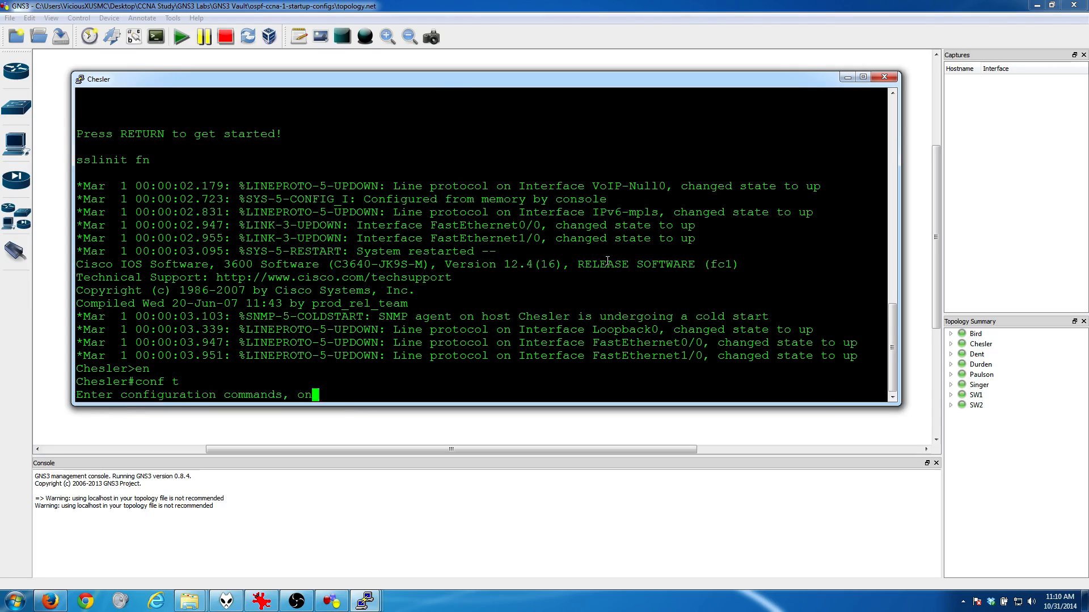
Step: List Chesler's interface addresses with "do show ip int brief" and move the console so the area boundary in the topology is visible
{"action": "type", "text": "do show i"}
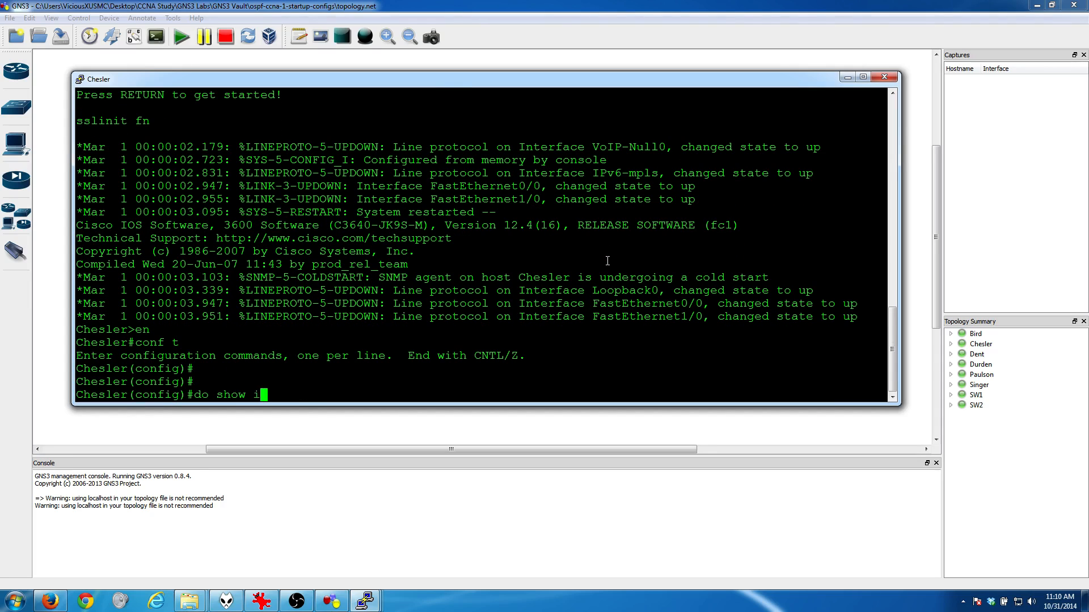
{"action": "type", "text": "p int brief"}
{"action": "key", "text": "Return"}
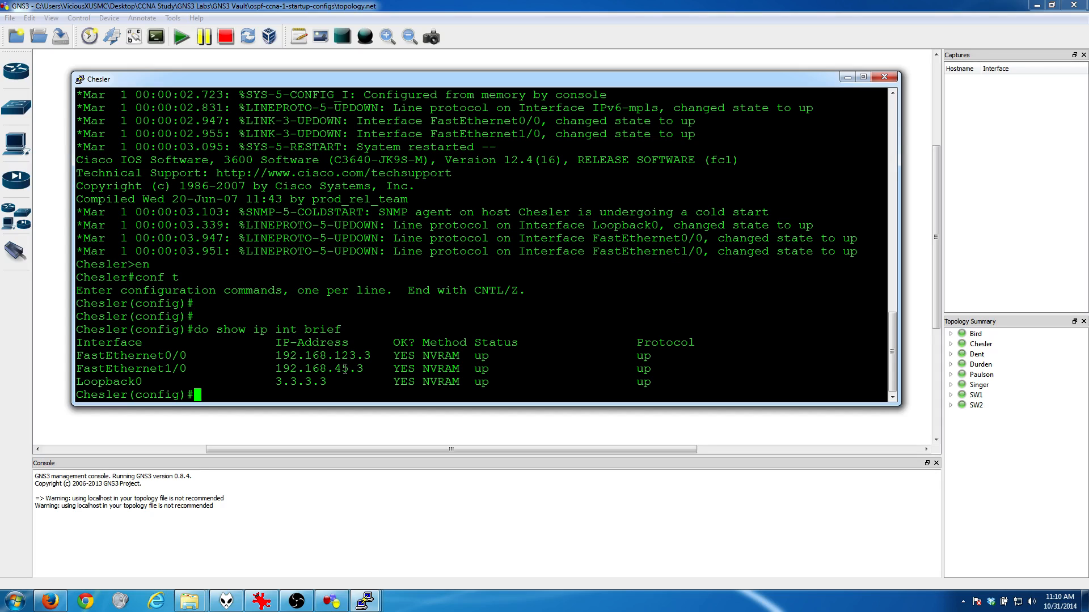
{"action": "left_click_drag", "start_coordinate": [437, 80], "coordinate": [449, 317]}
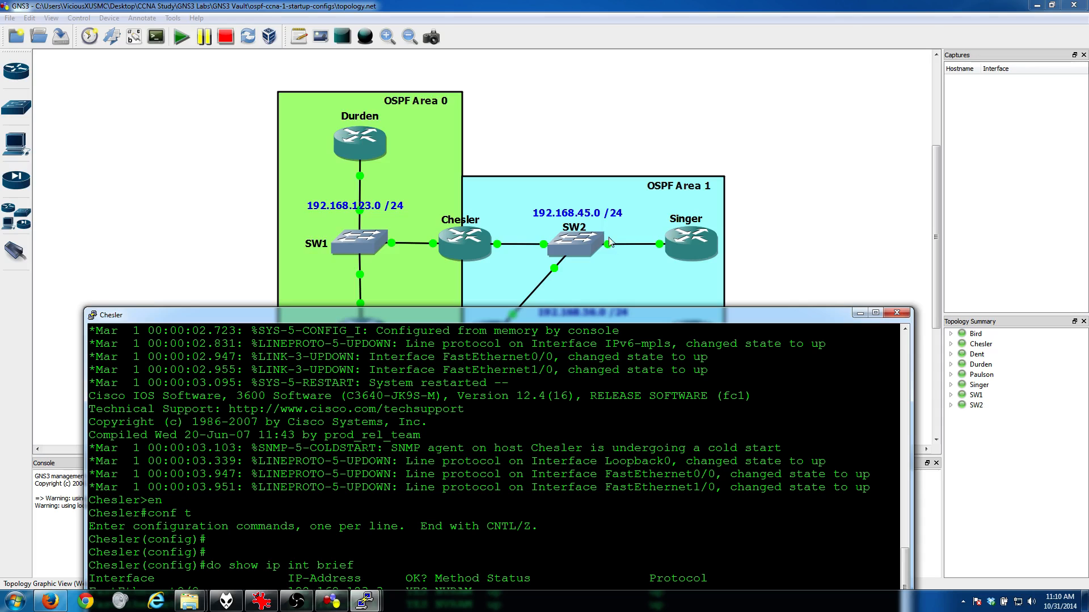
{"action": "left_click_drag", "start_coordinate": [579, 321], "coordinate": [596, 261]}
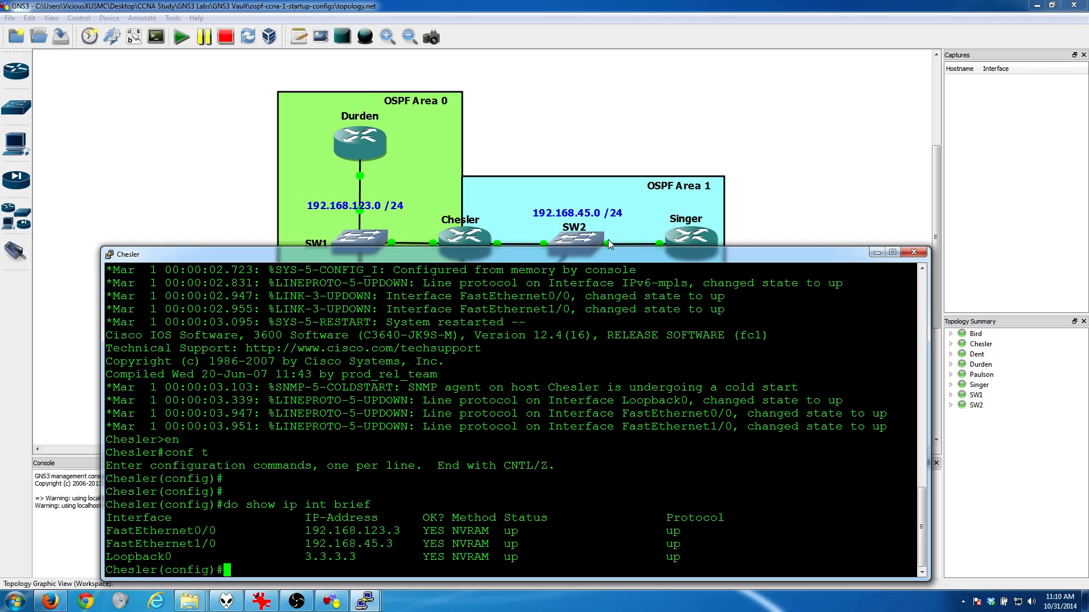
Step: Start OSPF process 1 on Chesler and enter "network 192.168.123.3 0.0.0.0 area 0"
{"action": "type", "text": "router ospf 1"}
{"action": "key", "text": "Return"}
{"action": "type", "text": "network"}
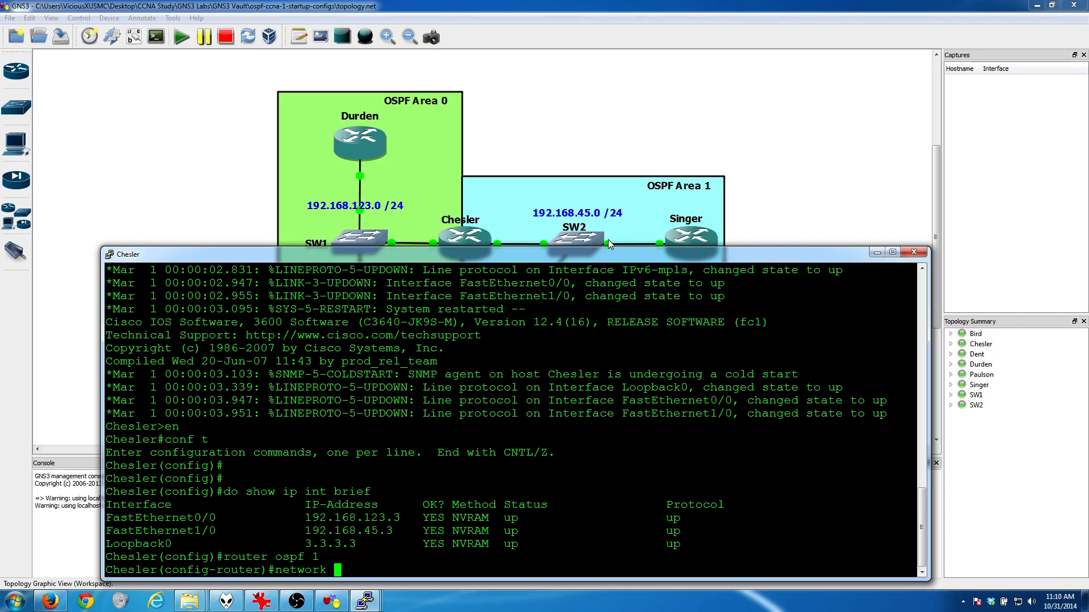
{"action": "type", "text": "192.168.123.3 0.0.0.0"}
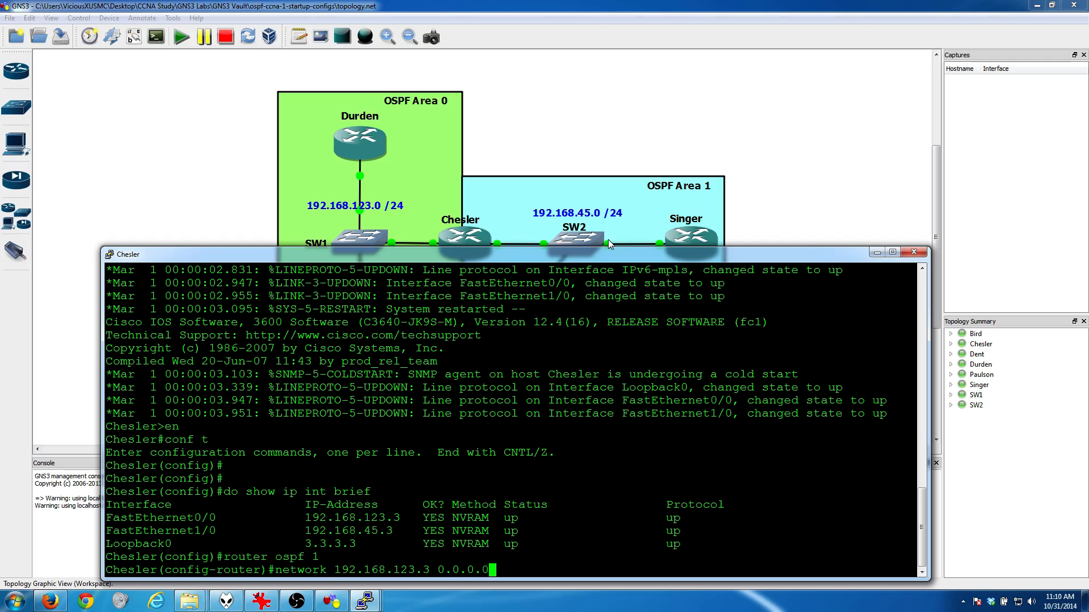
{"action": "type", "text": " area 0"}
{"action": "key", "text": "Return"}
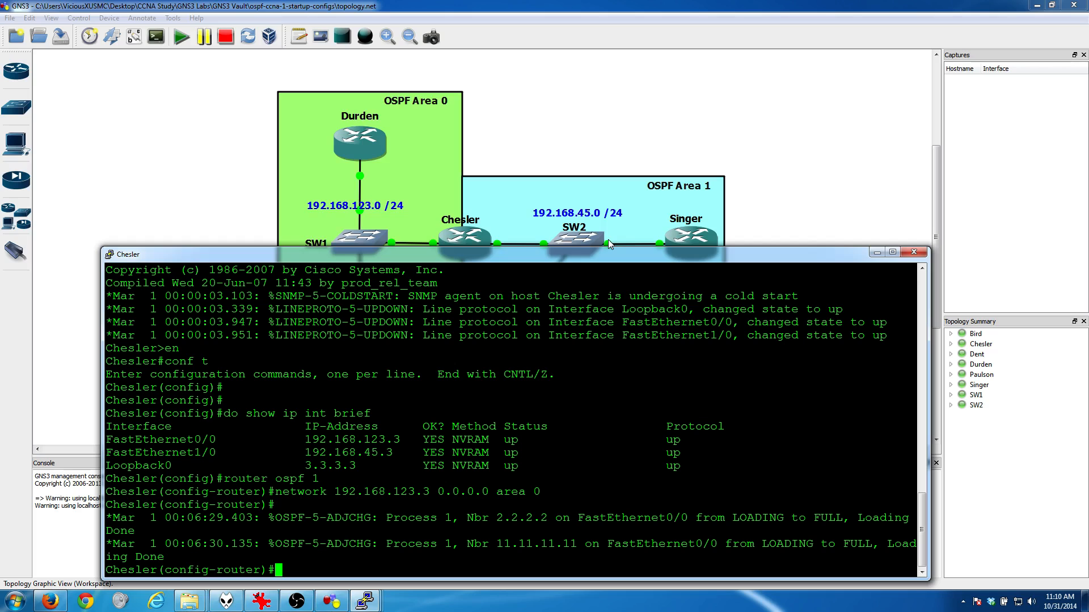
{"action": "key", "text": "Return"}
{"action": "key", "text": "Return"}
{"action": "key", "text": "Return"}
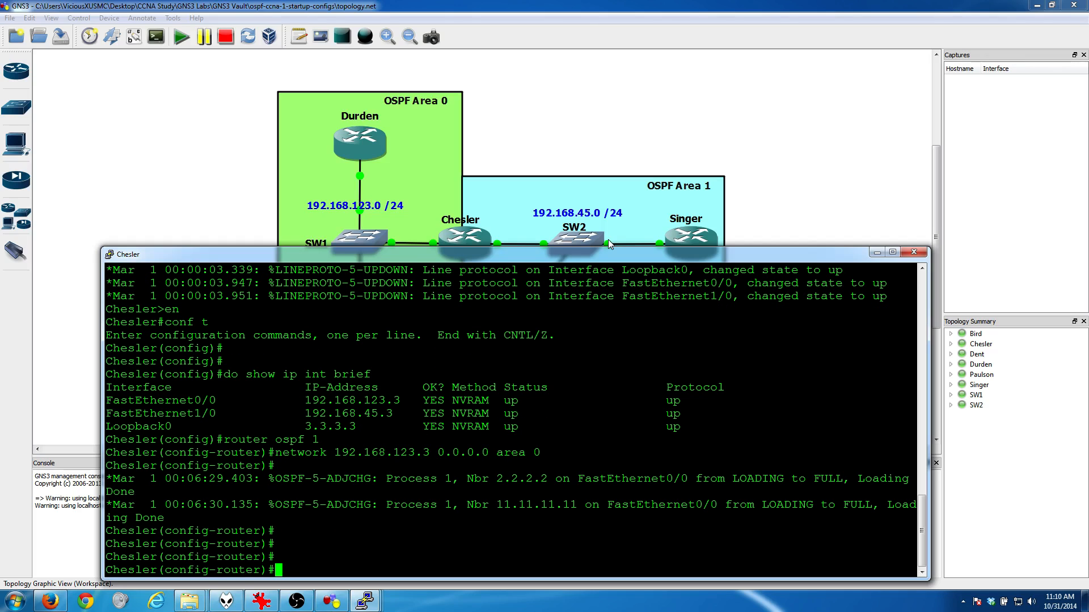
Step: Advertise Chesler's FastEthernet1/0 in OSPF with "network 192.168.45.3 0.0.0.0 area 1"
{"action": "type", "text": "network 192.168.43"}
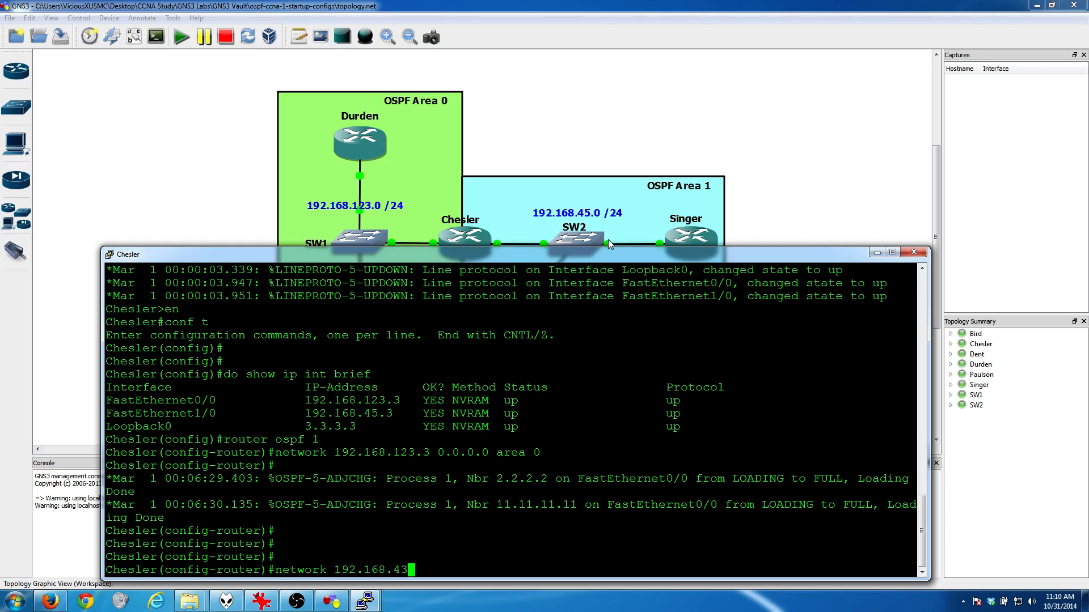
{"action": "key", "text": "BackSpace"}
{"action": "type", "text": "5.3 0.0.0.0 area 1"}
{"action": "key", "text": "Return"}
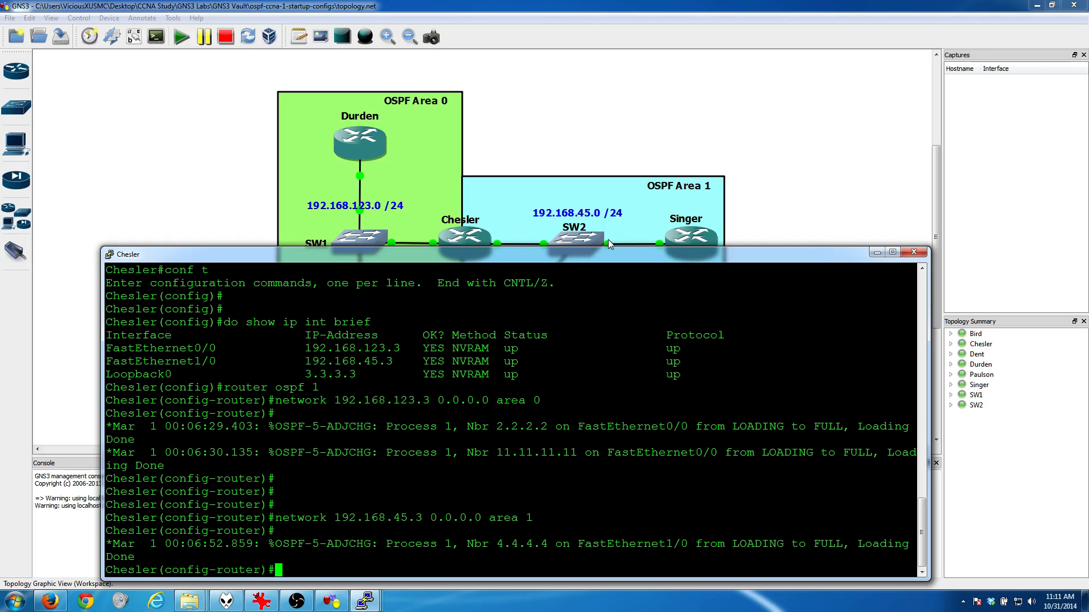
Step: Advertise Chesler's loopback with "network 3.3.3.3 0.0.0.0 area 0", and minimize its console
{"action": "type", "text": "net"}
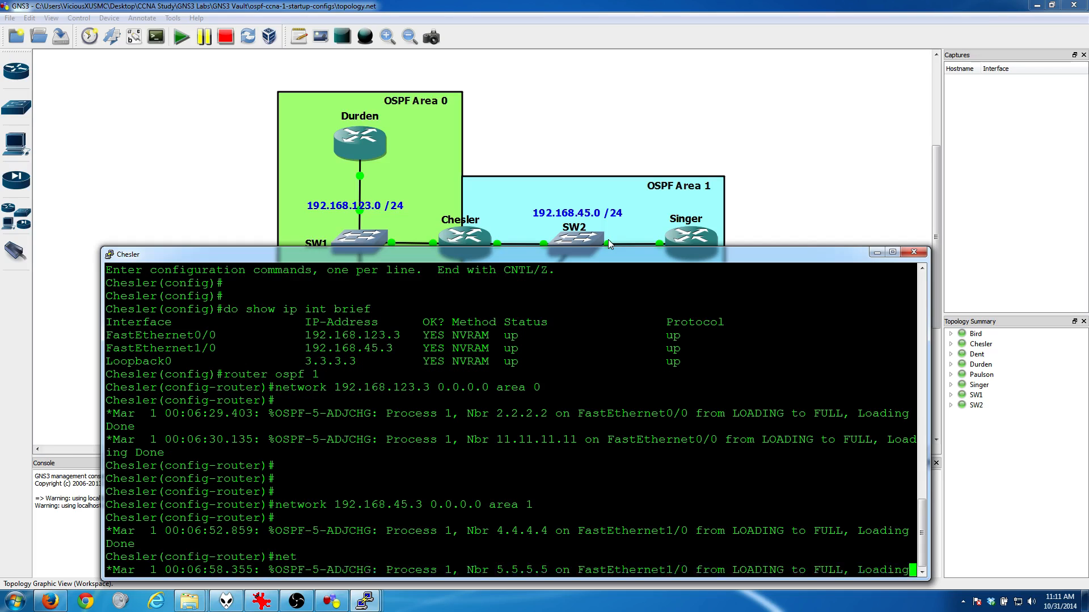
{"action": "type", "text": "work 3.3.3.3"}
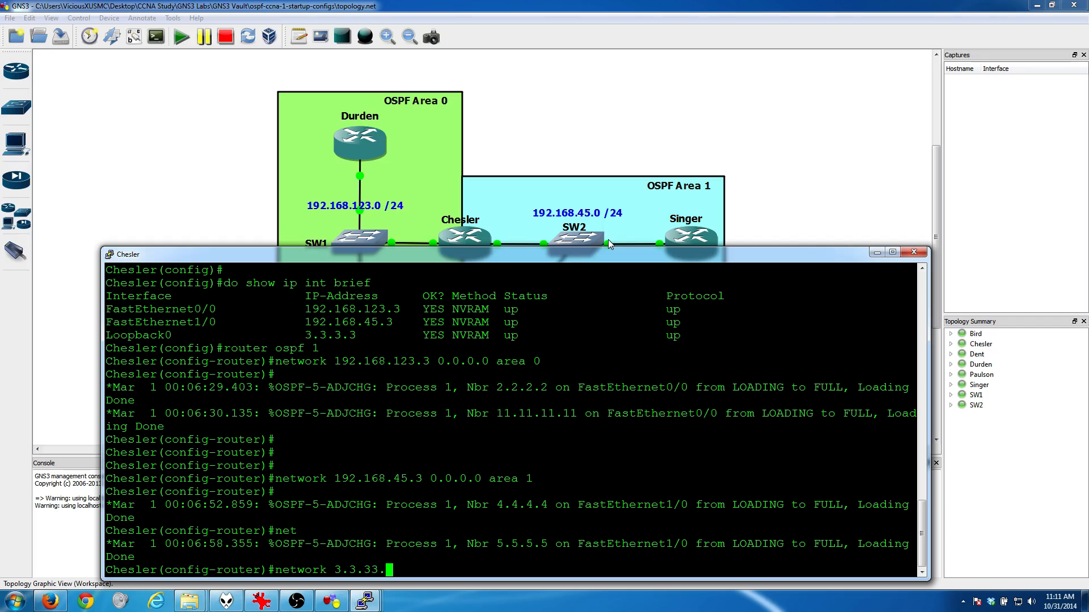
{"action": "type", "text": " 0.0"}
{"action": "type", "text": ".0.0 a"}
{"action": "type", "text": "rea "}
{"action": "type", "text": "90"}
{"action": "key", "text": "BackSpace"}
{"action": "key", "text": "BackSpace"}
{"action": "type", "text": "0"}
{"action": "key", "text": "Return"}
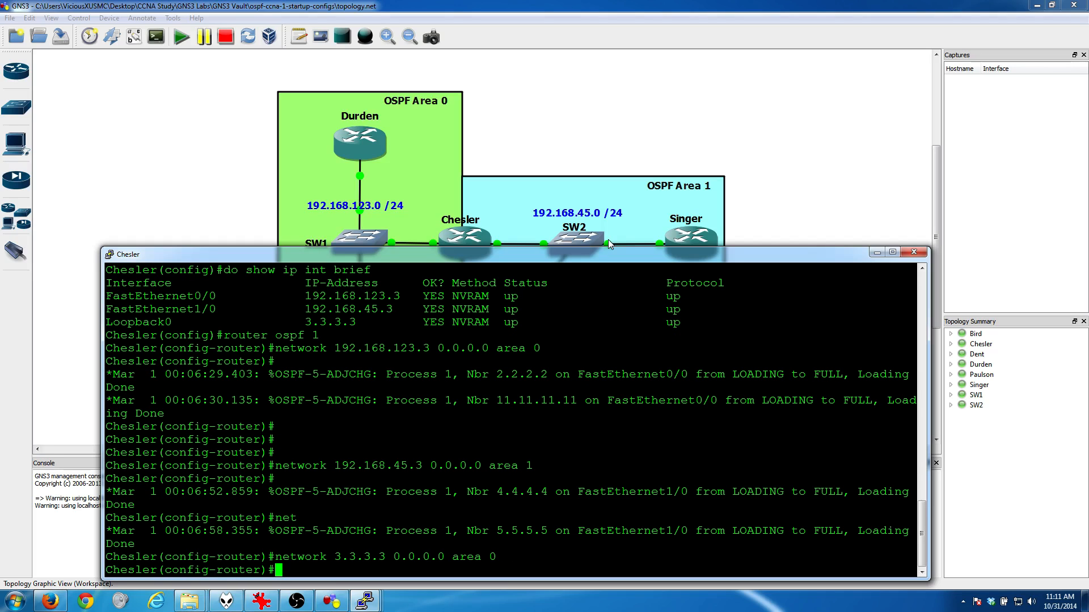
{"action": "left_click", "coordinate": [876, 252]}
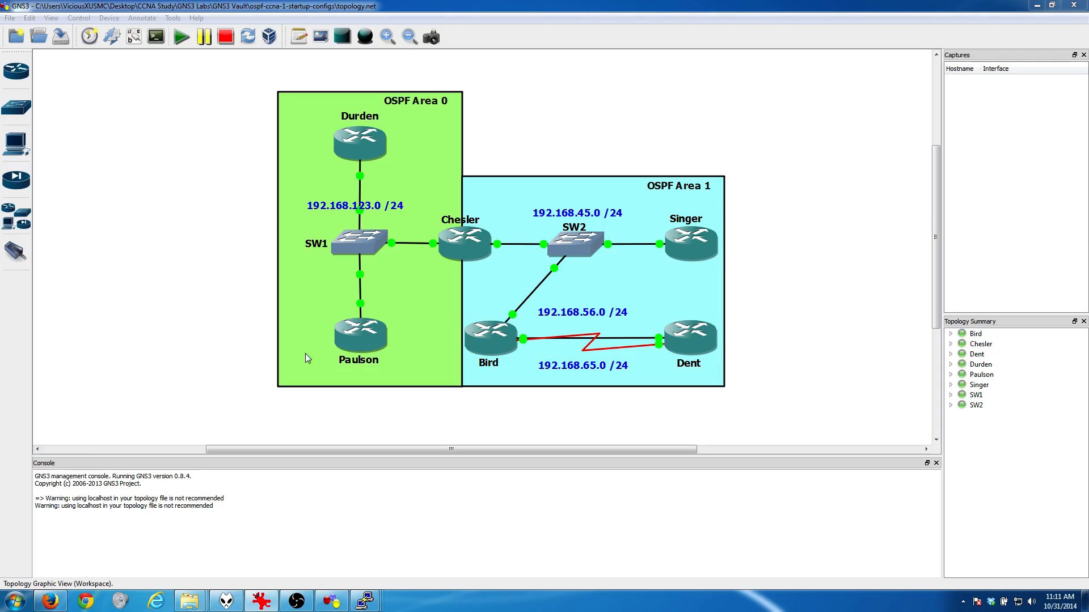
Step: Reopen Dent's console and display its routing table with "do show ip route"
{"action": "mouse_move", "coordinate": [380, 606]}
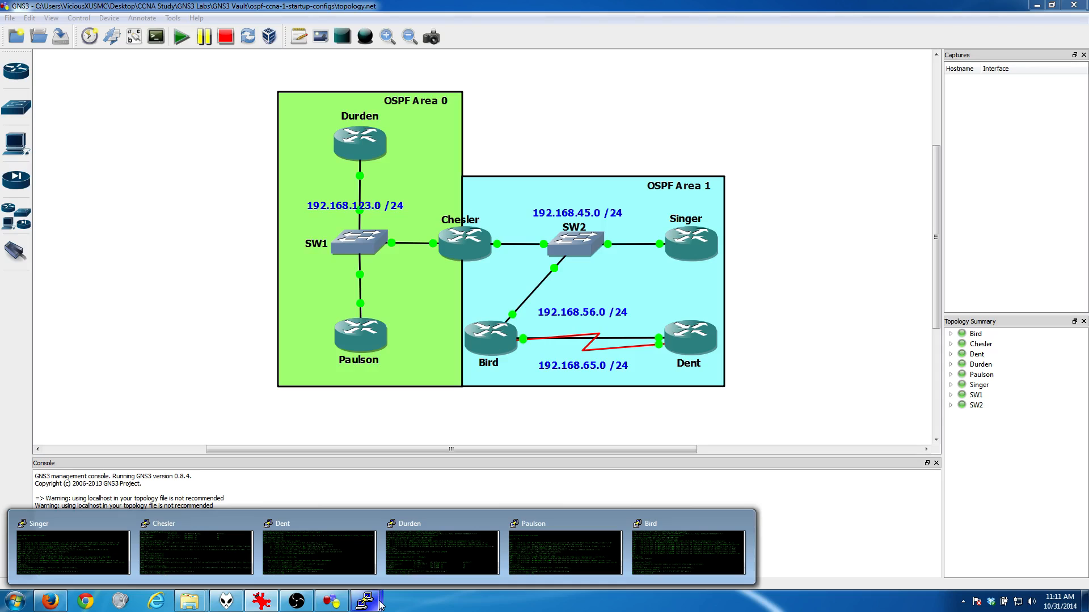
{"action": "left_click", "coordinate": [284, 553]}
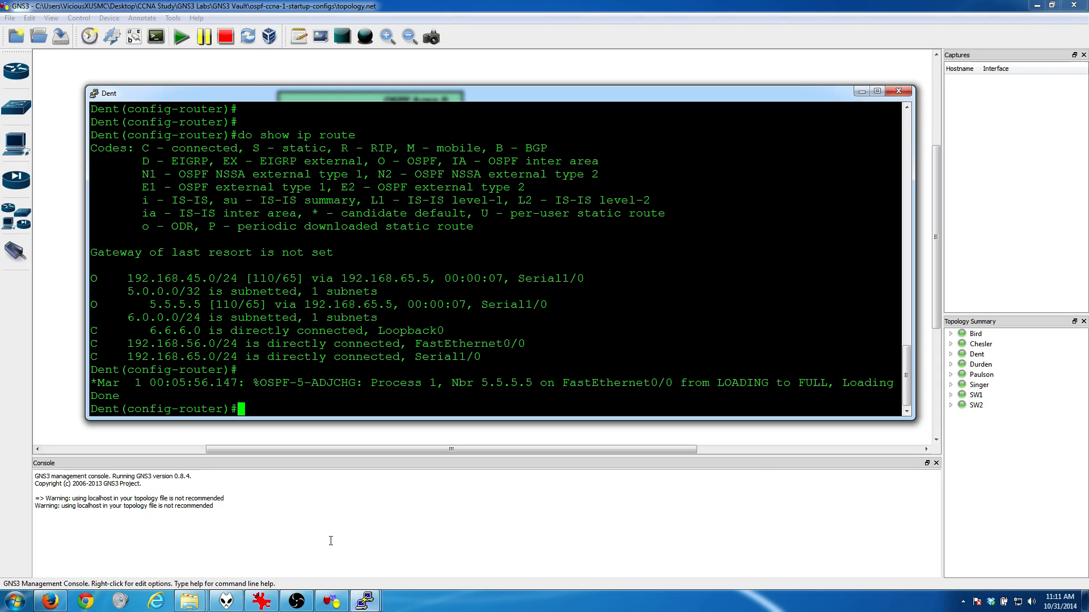
{"action": "type", "text": "do show ip r"}
{"action": "type", "text": "oute"}
{"action": "key", "text": "Return"}
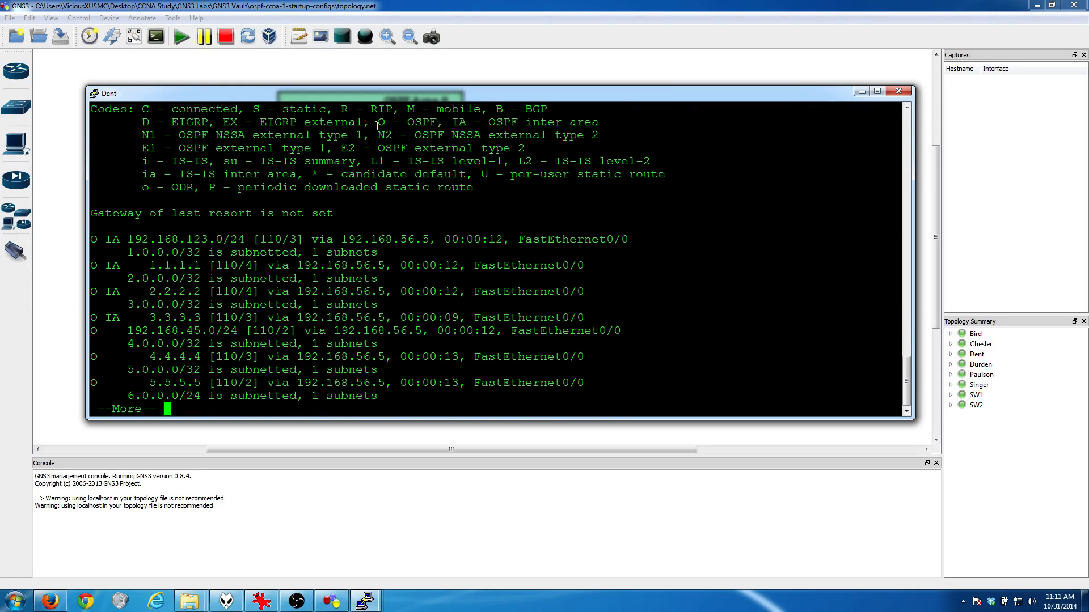
Step: Compare the O and IA route codes with the legend in Dent's routing table and page through the remaining routes
{"action": "left_click_drag", "start_coordinate": [374, 122], "coordinate": [443, 122]}
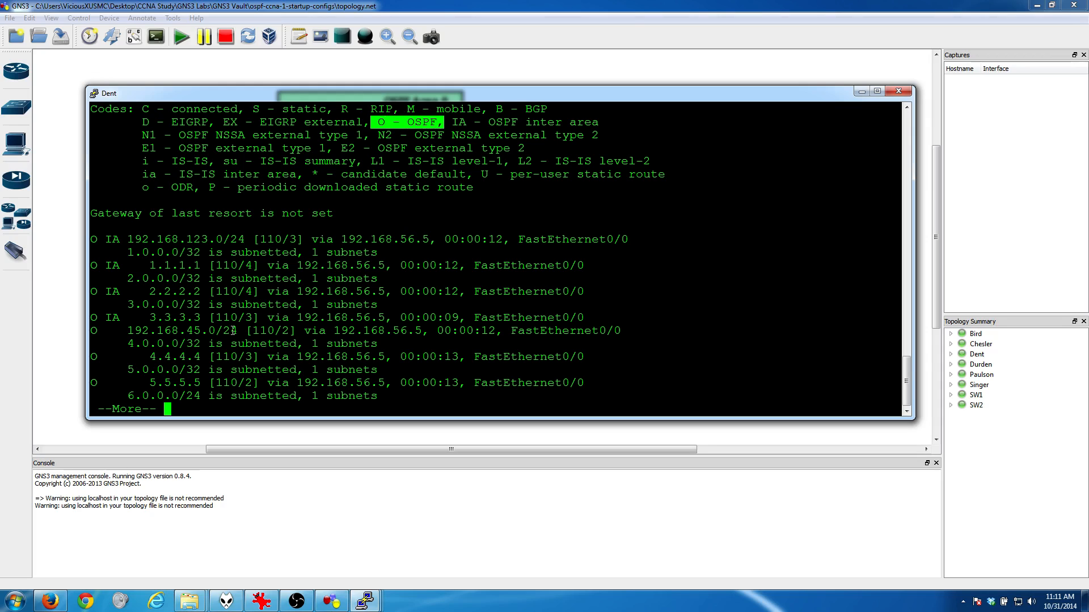
{"action": "left_click_drag", "start_coordinate": [108, 238], "coordinate": [122, 239]}
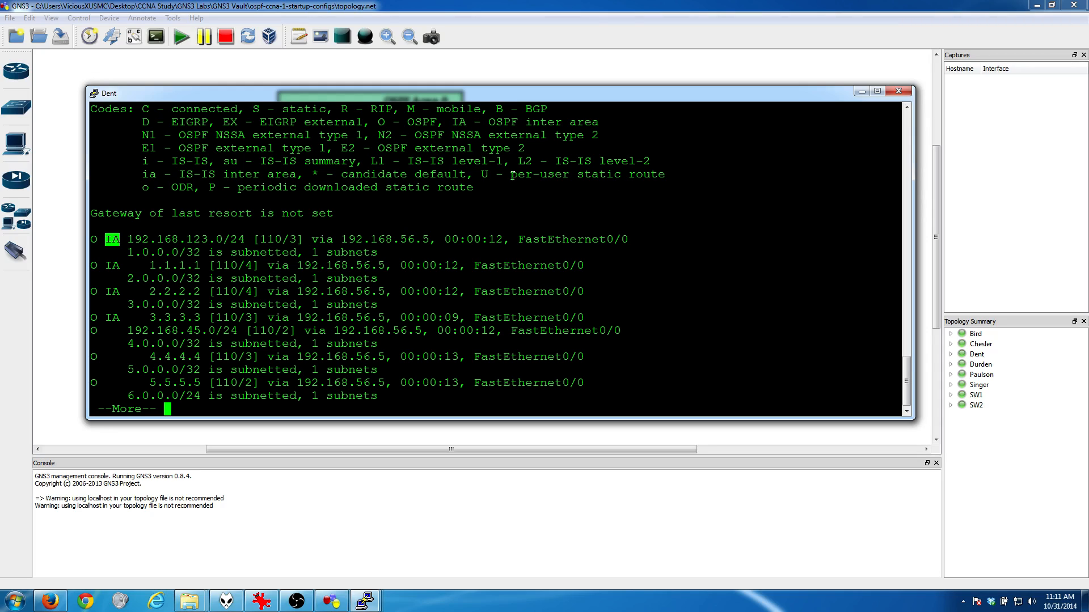
{"action": "left_click_drag", "start_coordinate": [451, 123], "coordinate": [601, 128]}
{"action": "key", "text": "space"}
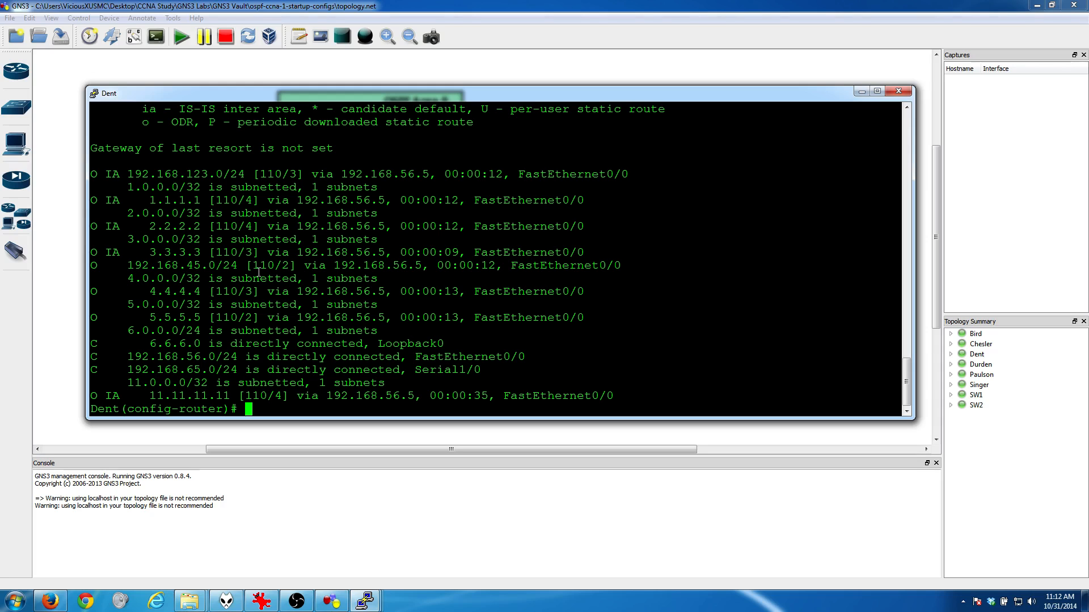
{"action": "key", "text": "Return"}
{"action": "key", "text": "Return"}
{"action": "key", "text": "Return"}
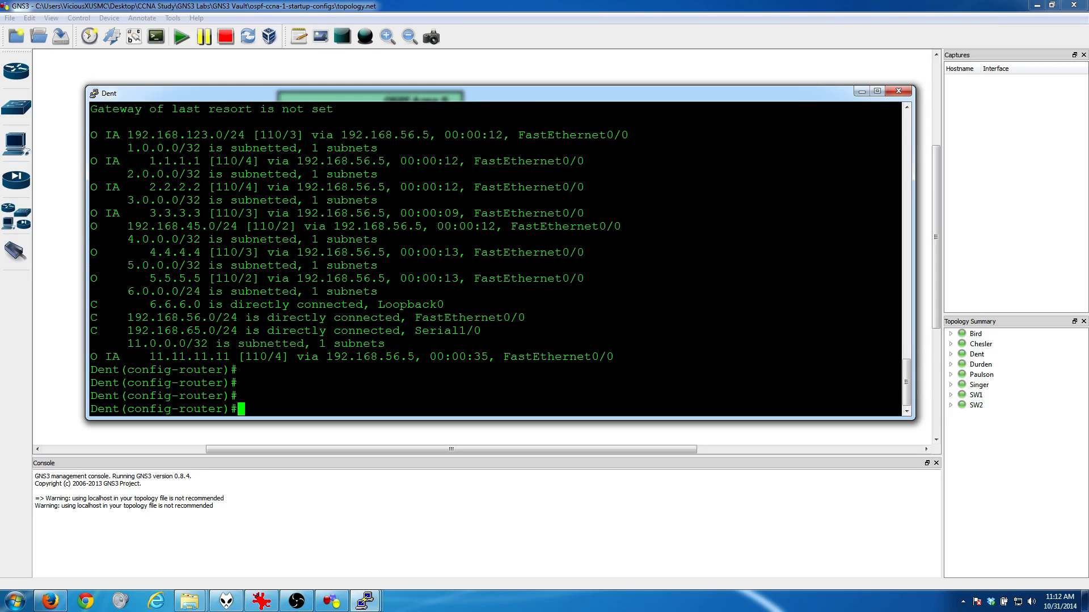
Step: Check the lab goals in goal.PNG, minimize it, and return Dent to privileged EXEC mode by entering "exit" twice
{"action": "left_click", "coordinate": [261, 600]}
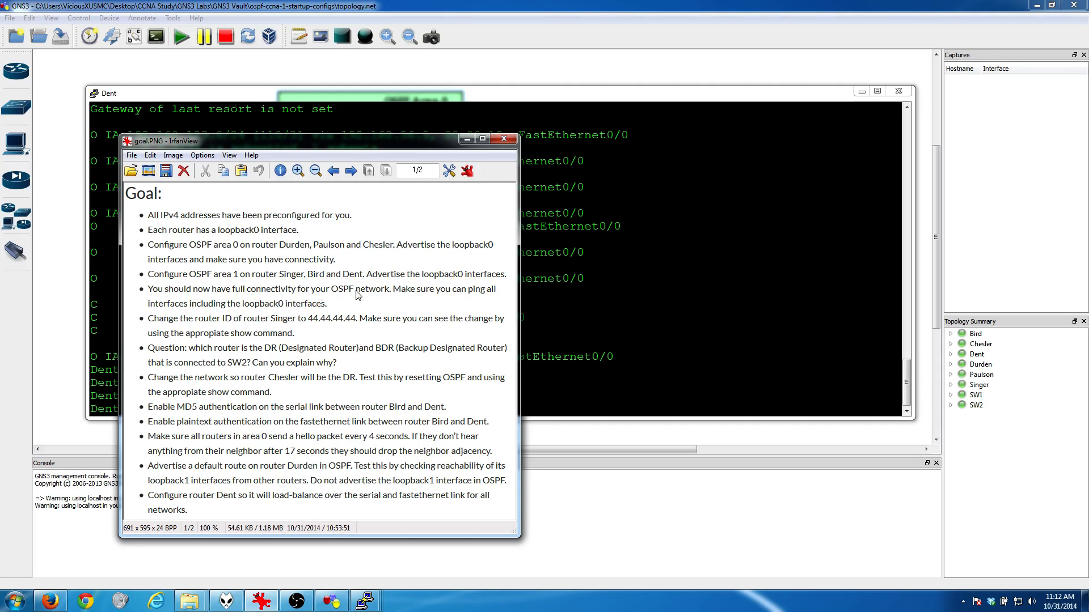
{"action": "left_click", "coordinate": [467, 139]}
{"action": "type", "text": "exit"}
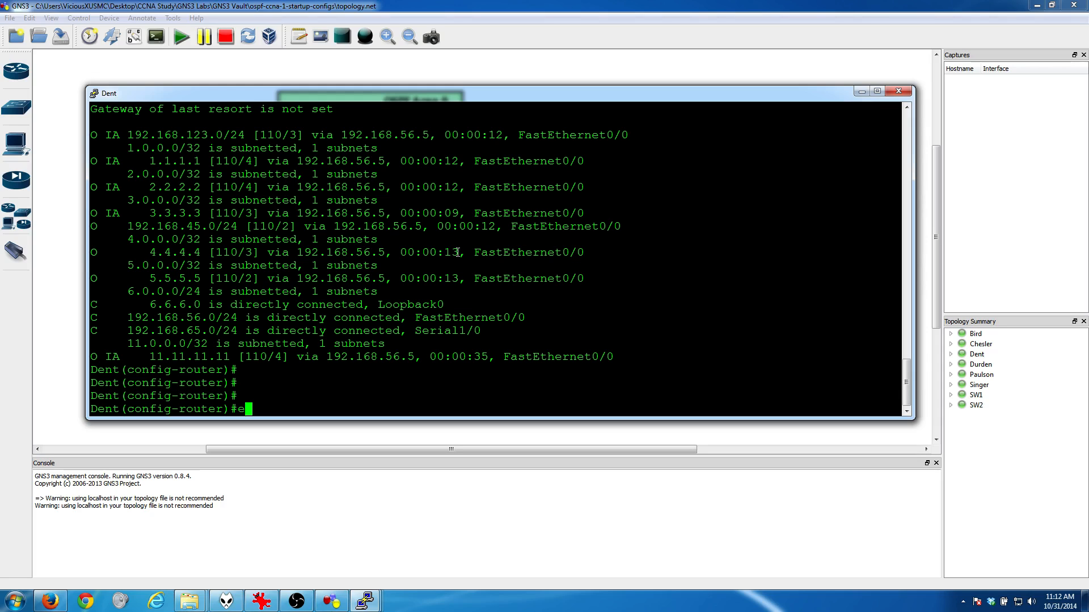
{"action": "key", "text": "Return"}
{"action": "type", "text": "exit"}
{"action": "key", "text": "Return"}
{"action": "key", "text": "Return"}
{"action": "key", "text": "Return"}
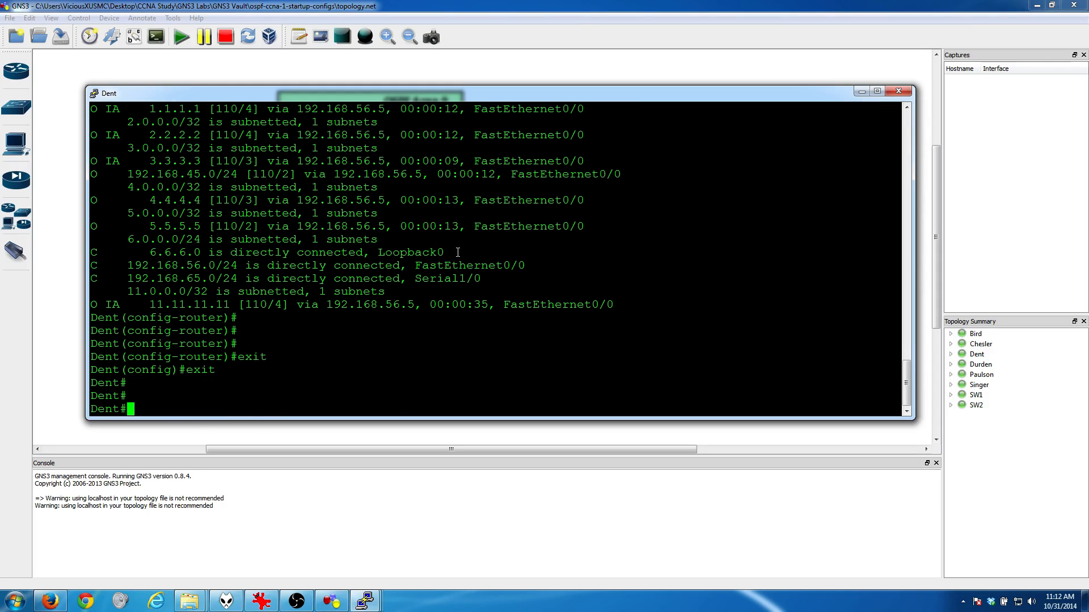
Step: Ping the loopbacks 1.1.1.1, 2.2.2.2, 3.3.3.3, 4.4.4.4 and 5.5.5.5 from Dent, and minimize its console
{"action": "type", "text": "ping "}
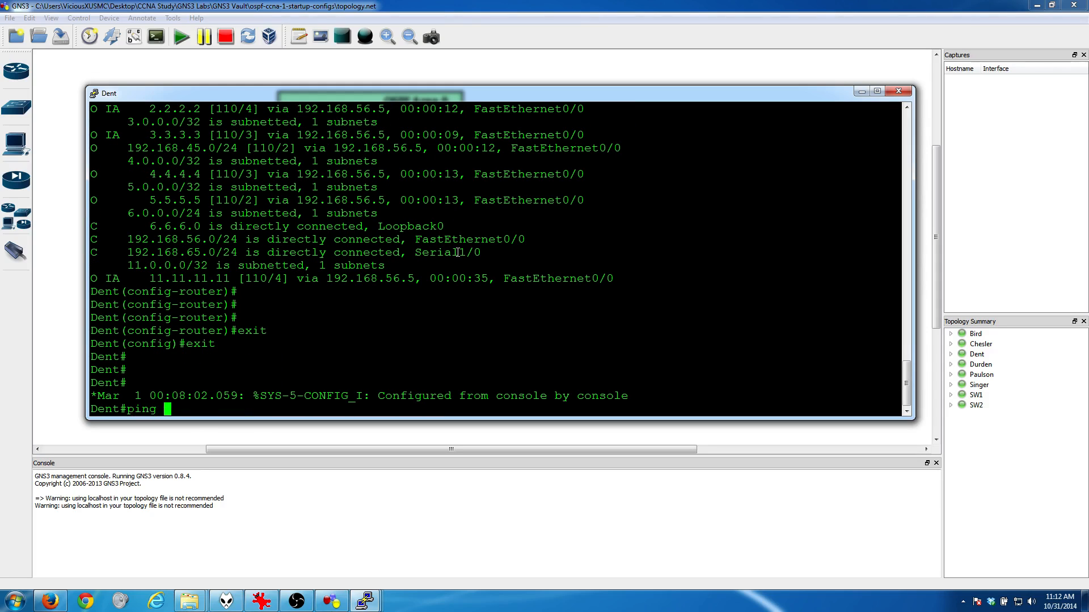
{"action": "type", "text": "1.1.1.1"}
{"action": "key", "text": "Return"}
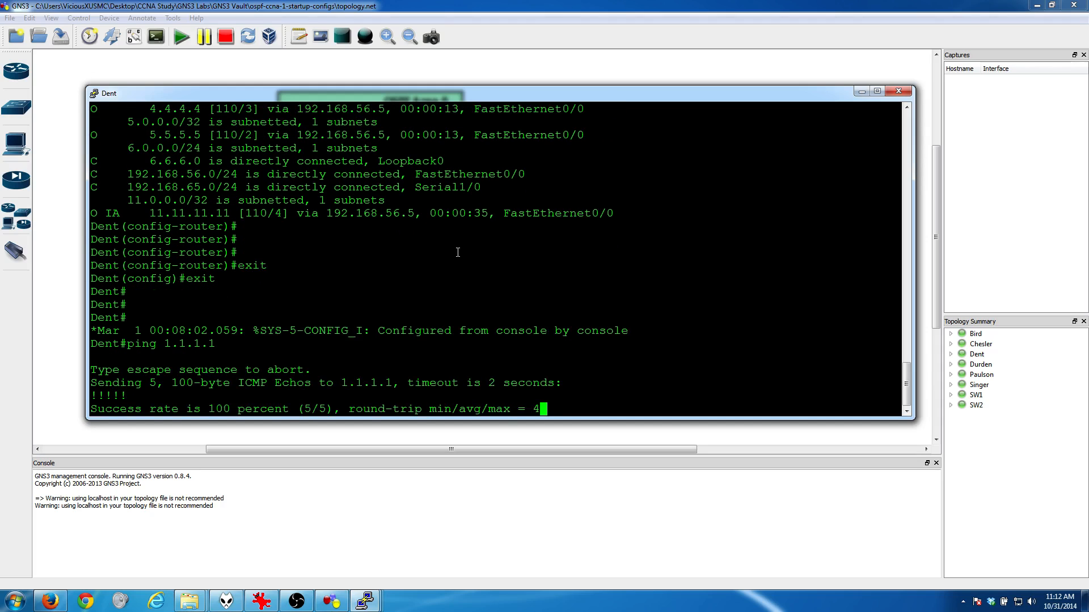
{"action": "type", "text": "ping 2.2.2.2"}
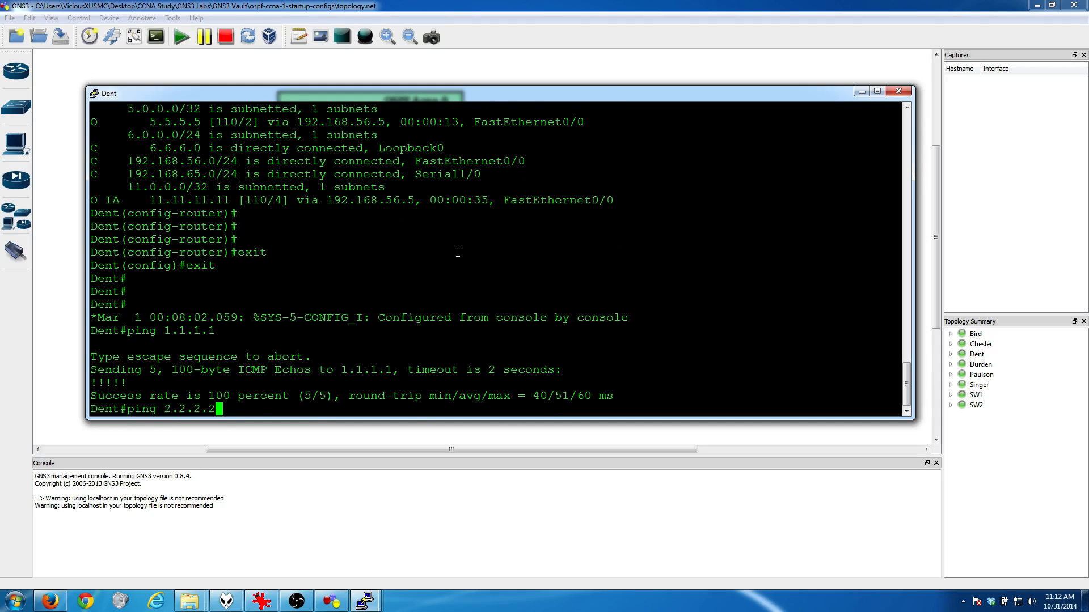
{"action": "key", "text": "Return"}
{"action": "type", "text": "ping 3.3.3.3"}
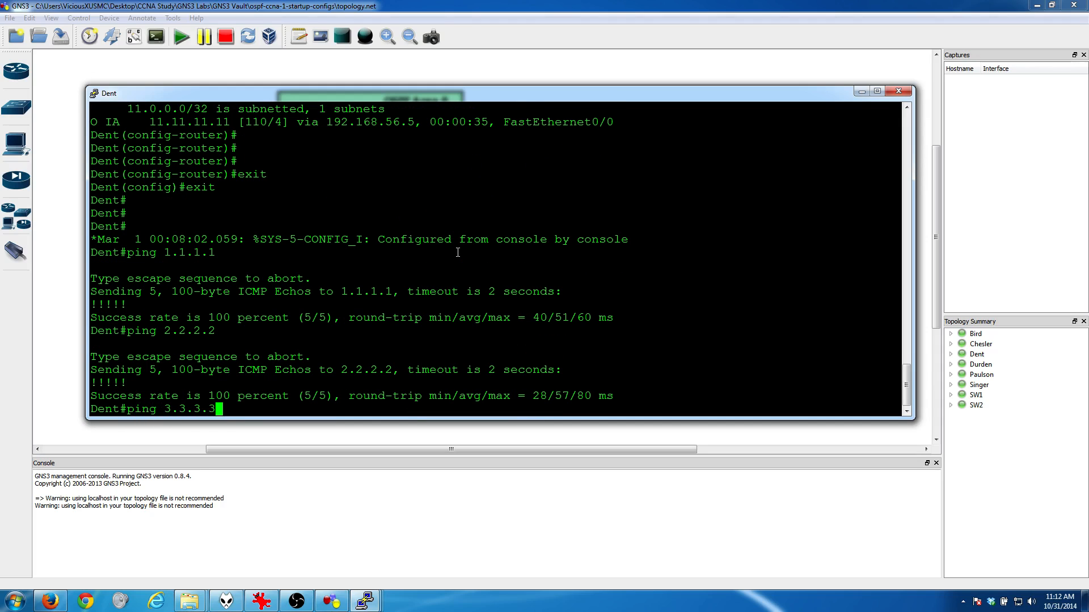
{"action": "key", "text": "Return"}
{"action": "type", "text": "ping 4.4.4.4"}
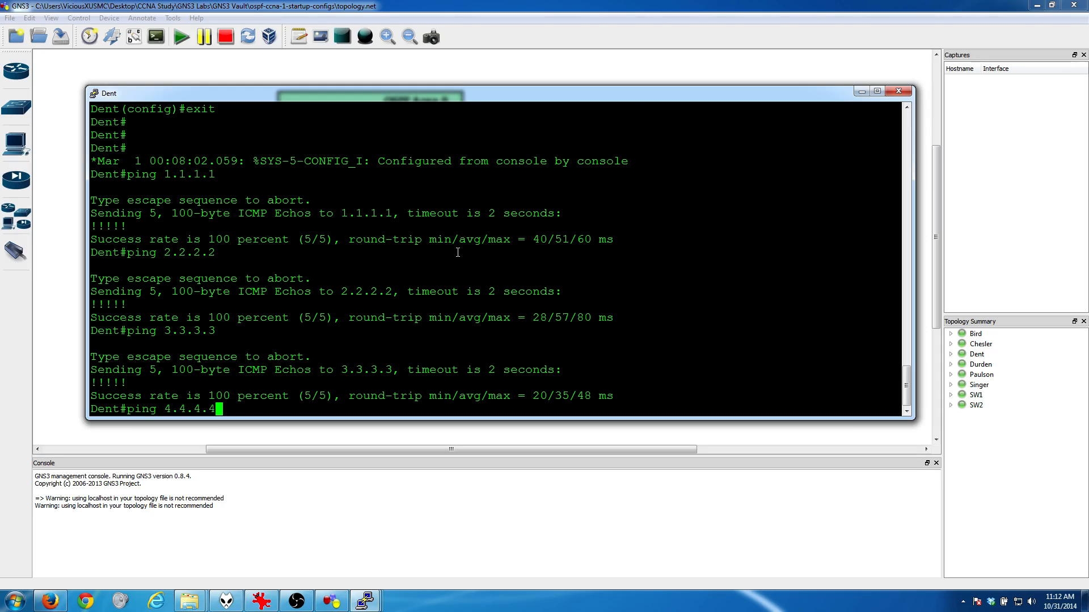
{"action": "key", "text": "Return"}
{"action": "type", "text": "ping 5.5.5.5"}
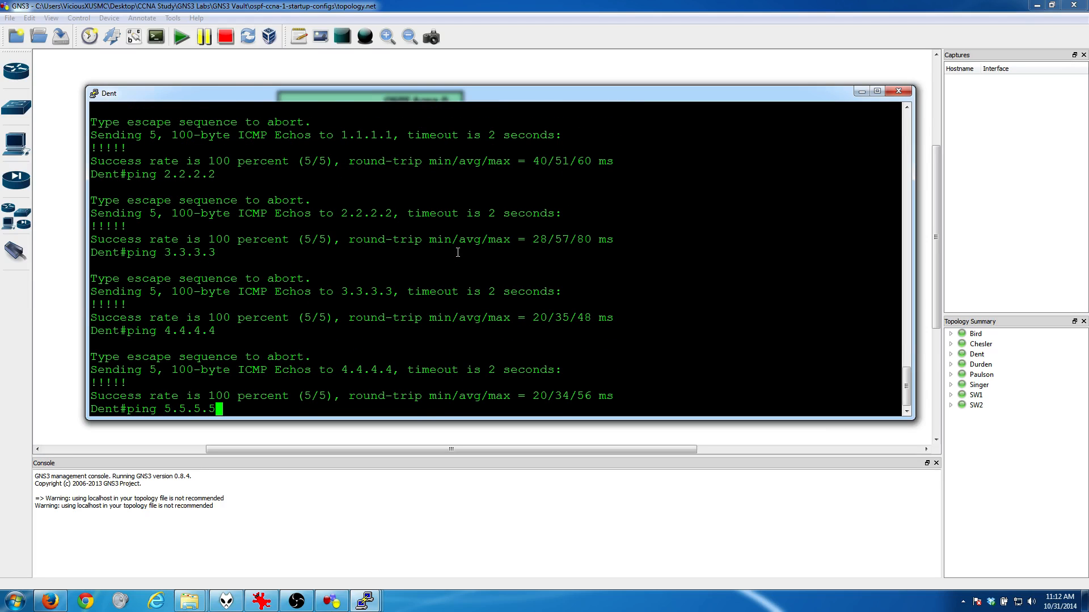
{"action": "key", "text": "Return"}
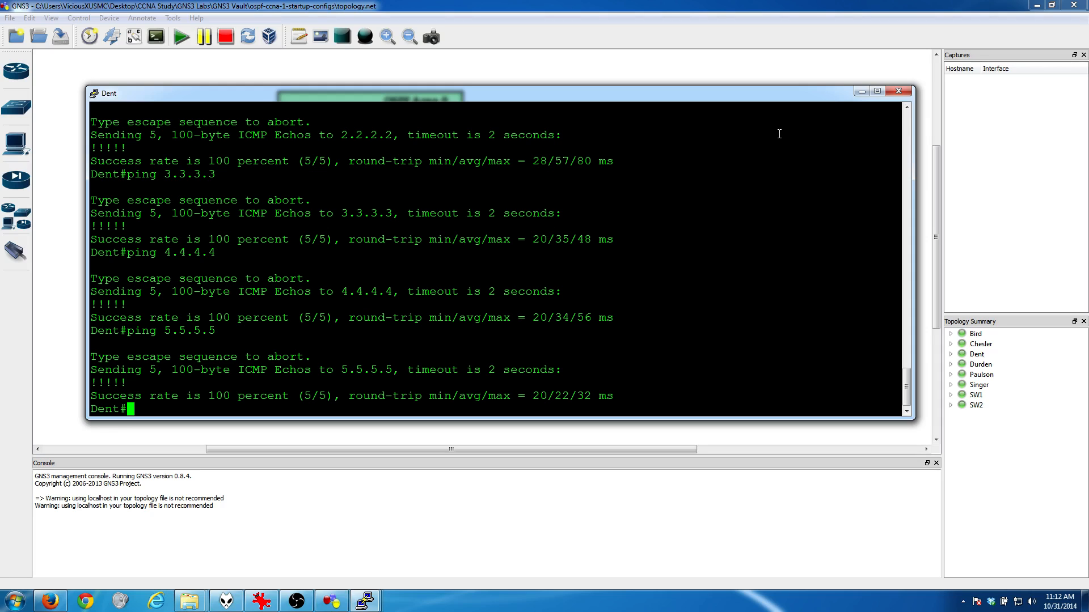
{"action": "left_click", "coordinate": [861, 91]}
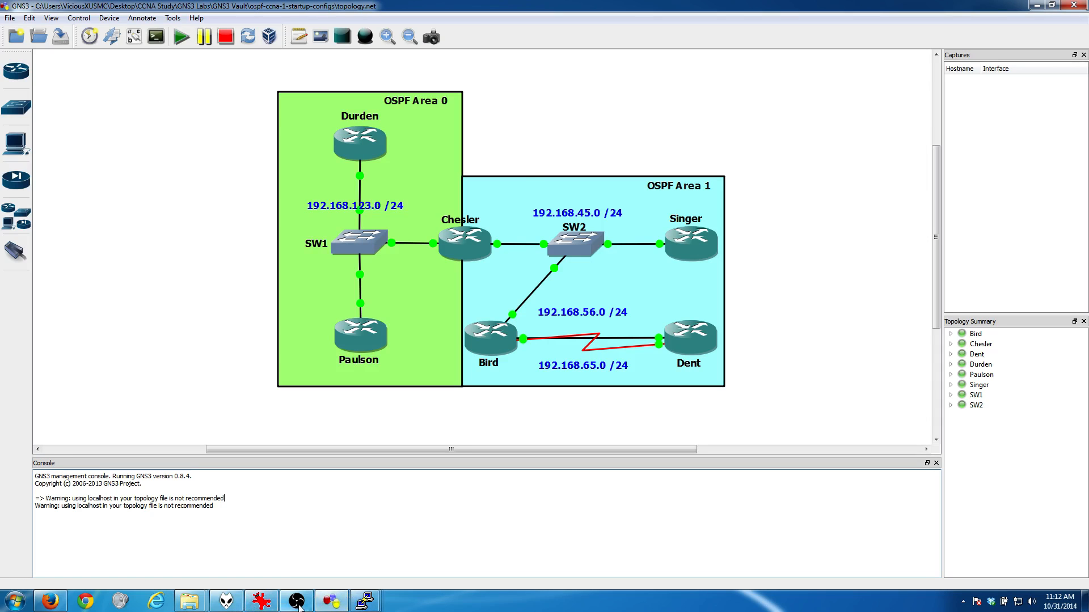
Step: Review the area 1, full connectivity and Singer router ID goals in goal.PNG, and minimize it
{"action": "left_click", "coordinate": [263, 600]}
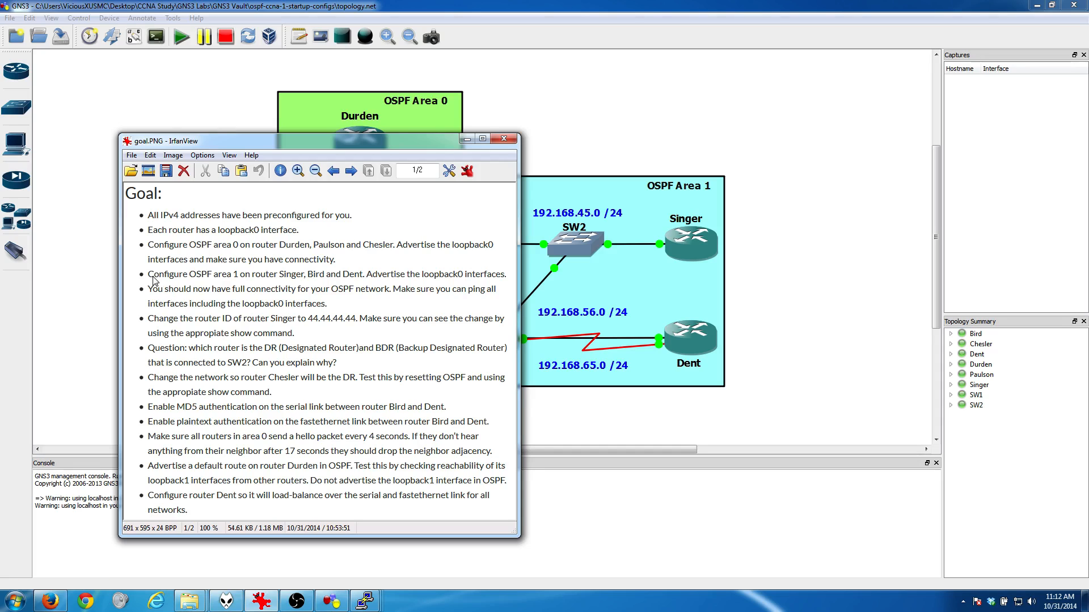
{"action": "left_click_drag", "start_coordinate": [150, 276], "coordinate": [278, 272]}
{"action": "left_click", "coordinate": [221, 293]}
{"action": "left_click", "coordinate": [466, 139]}
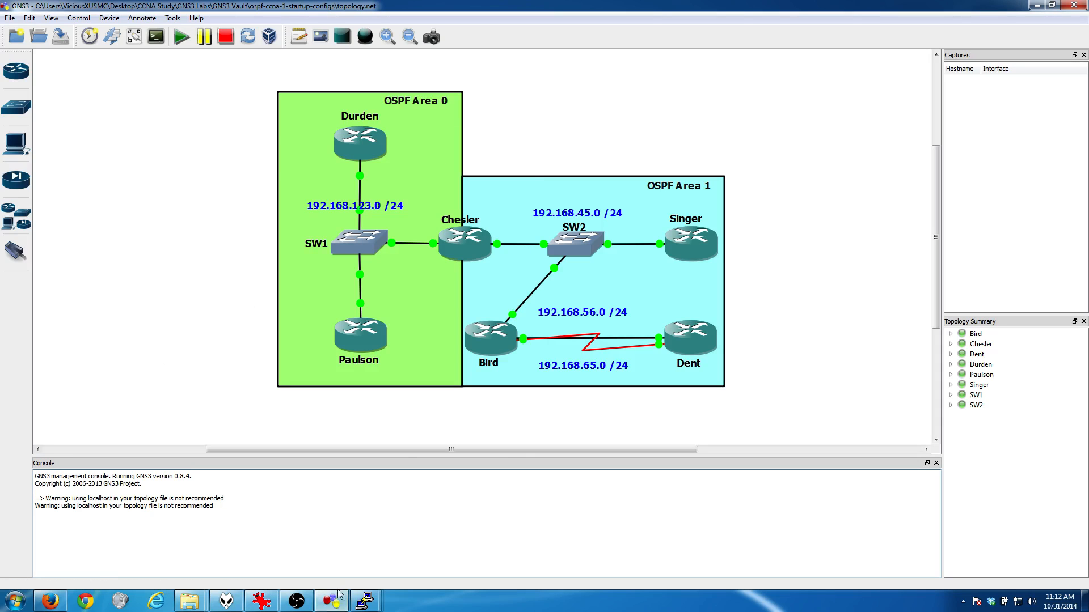
Step: Open Singer's console and set its OSPF router ID with "router-id 44.44.44.44"
{"action": "left_click", "coordinate": [363, 602]}
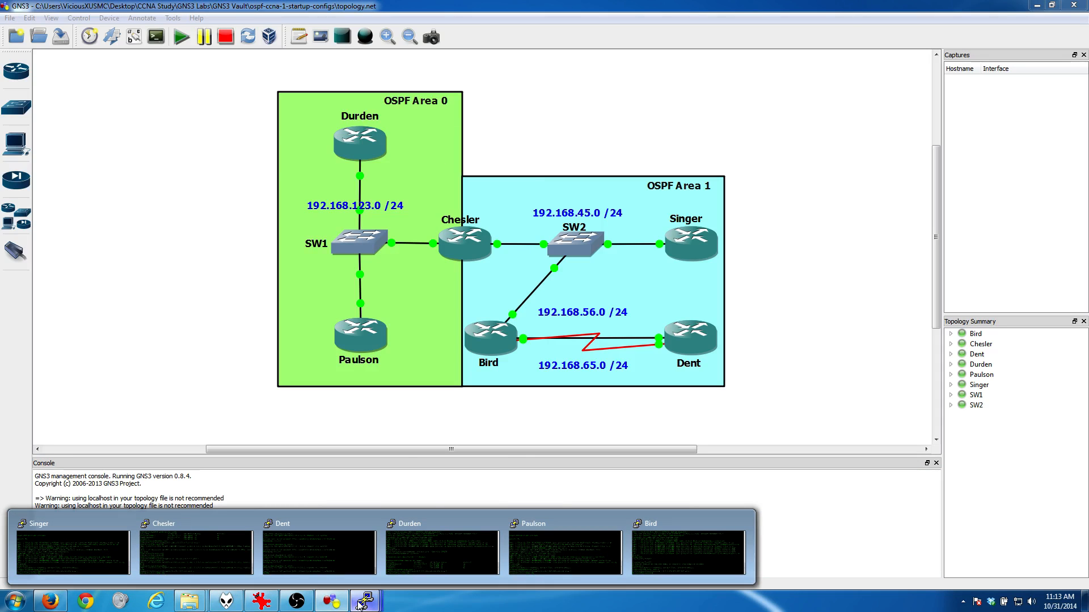
{"action": "left_click", "coordinate": [90, 552]}
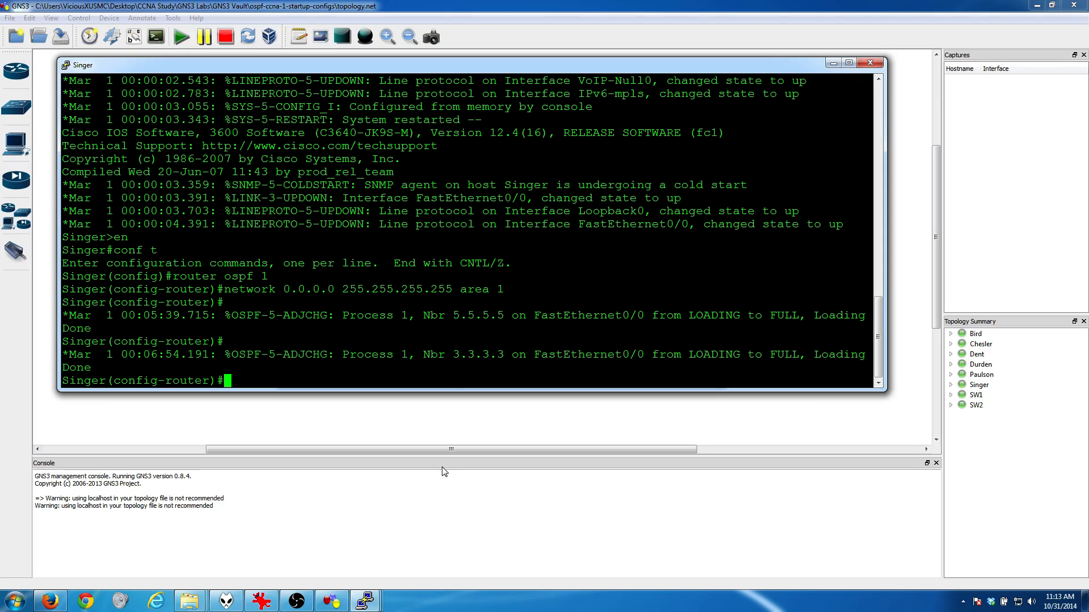
{"action": "type", "text": "router"}
{"action": "type", "text": "?"}
{"action": "type", "text": "-id"}
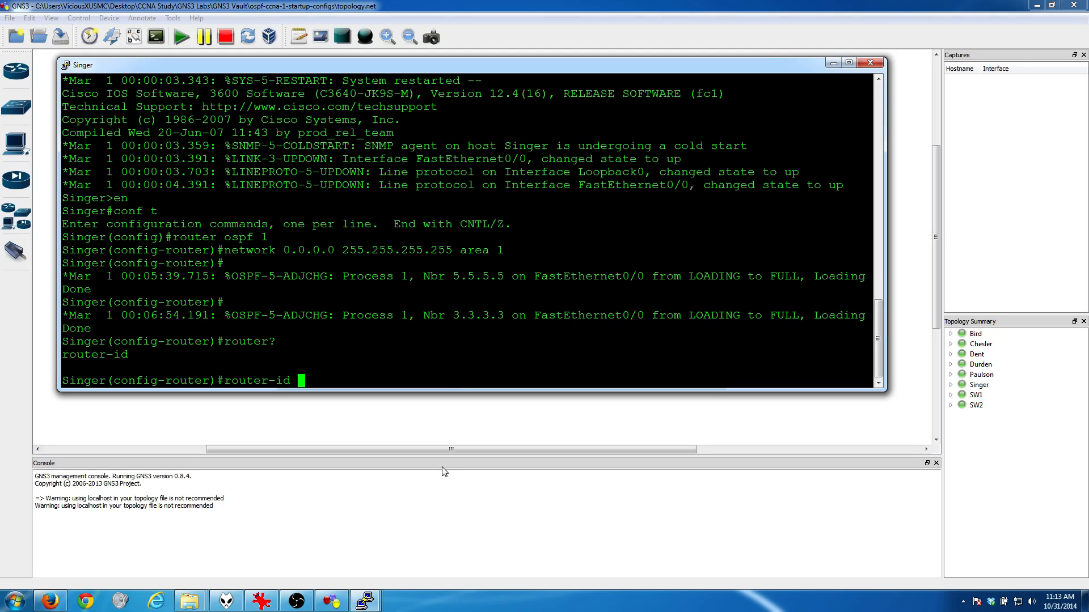
{"action": "type", "text": "44.44.44.44"}
{"action": "key", "text": "Return"}
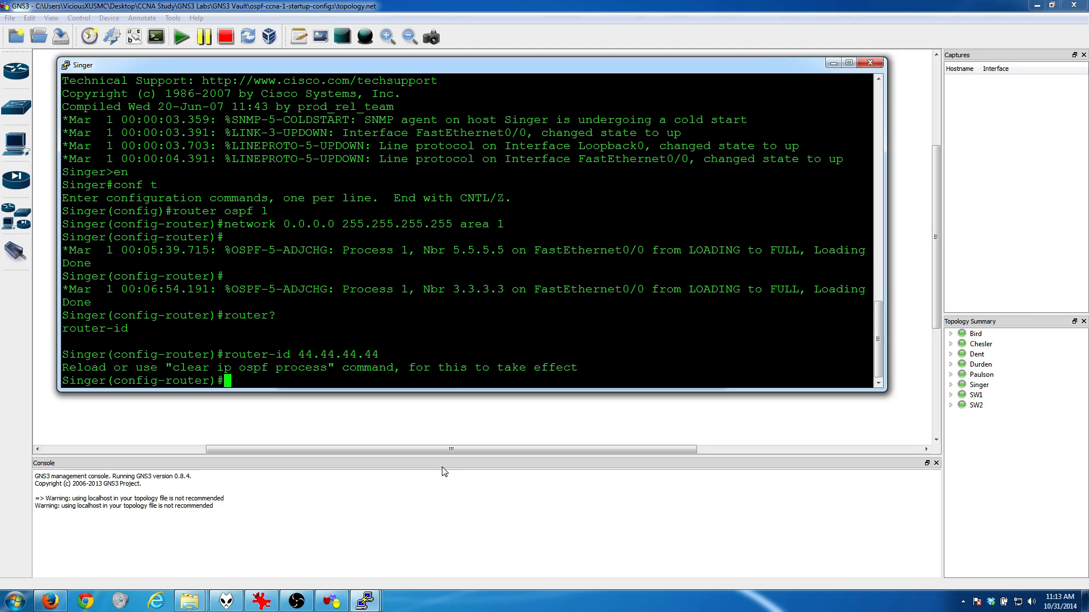
Step: Return Singer to privileged EXEC mode and reset all its OSPF processes with "clear ip ospf process", answering "y"
{"action": "type", "text": "exit"}
{"action": "key", "text": "Return"}
{"action": "type", "text": "exit"}
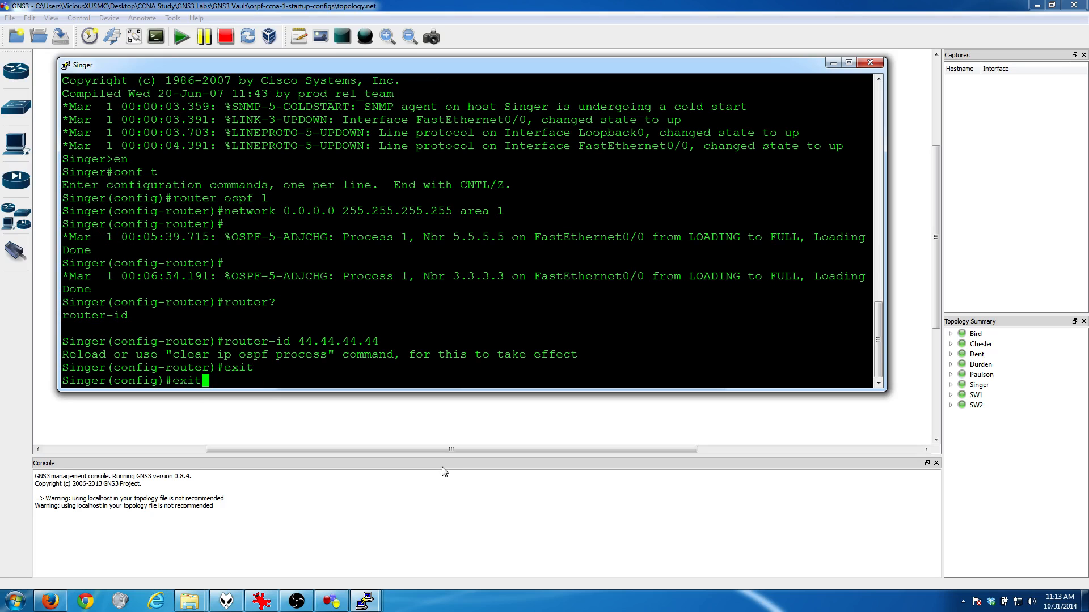
{"action": "key", "text": "Return"}
{"action": "key", "text": "Return"}
{"action": "key", "text": "Return"}
{"action": "type", "text": "cl"}
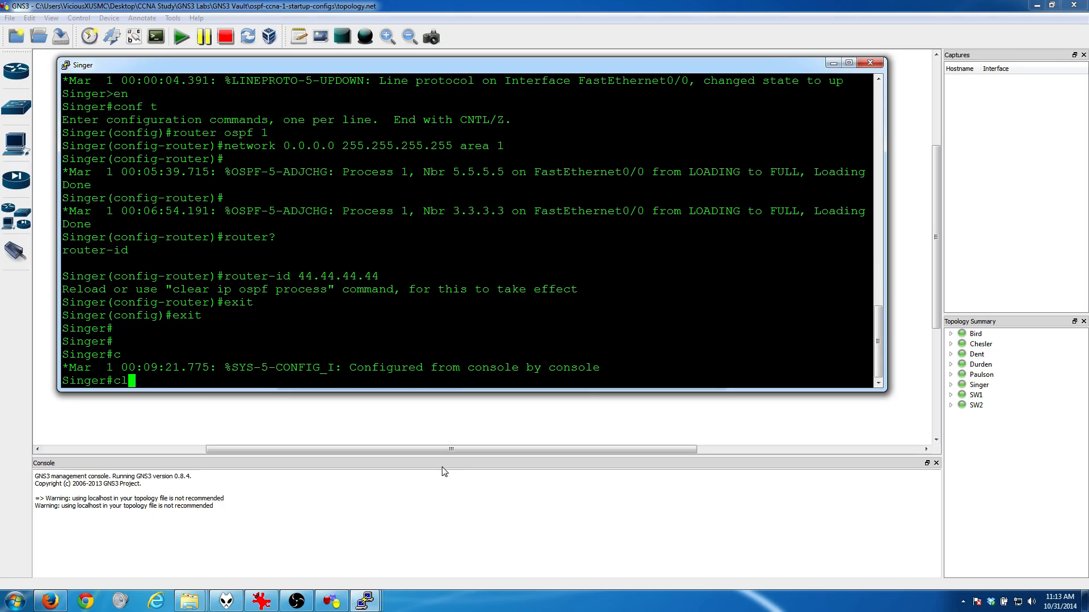
{"action": "type", "text": "ear ip ospf pr"}
{"action": "key", "text": "Tab"}
{"action": "key", "text": "Return"}
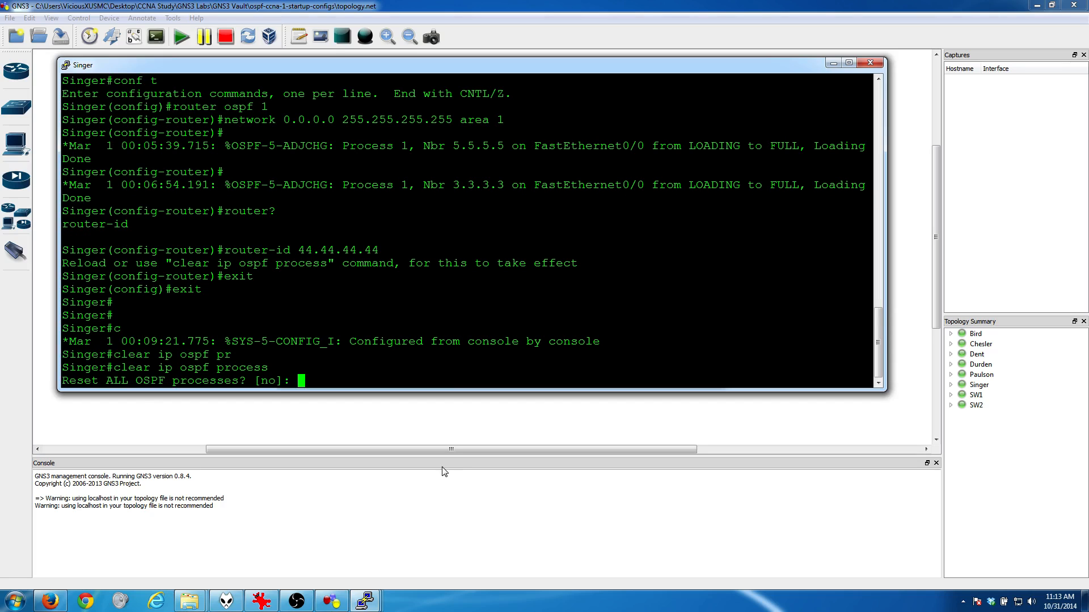
{"action": "type", "text": "y"}
{"action": "key", "text": "Return"}
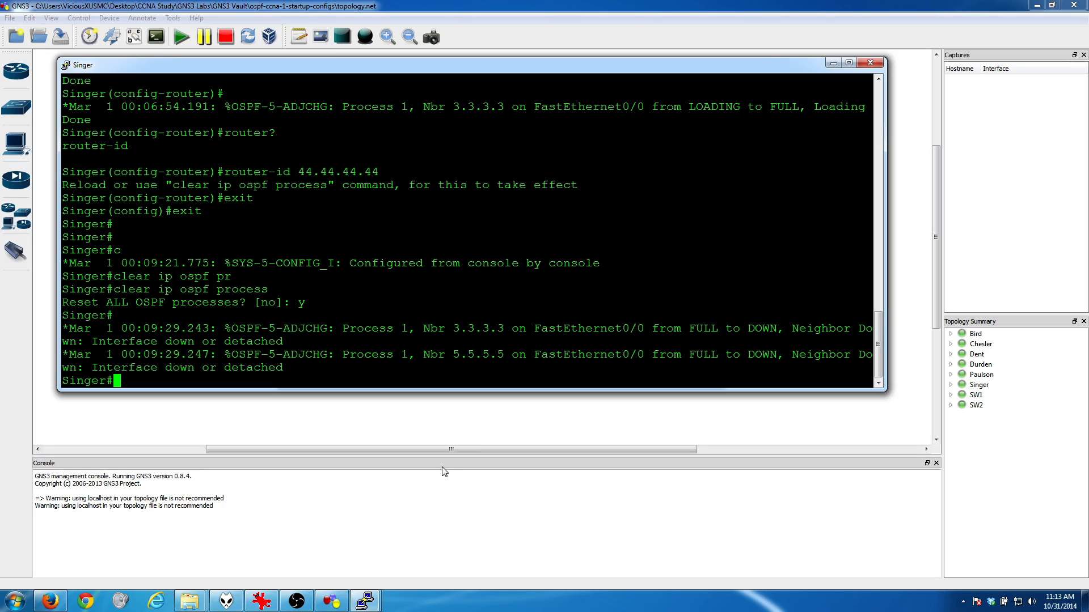
{"action": "key", "text": "Return"}
{"action": "key", "text": "Return"}
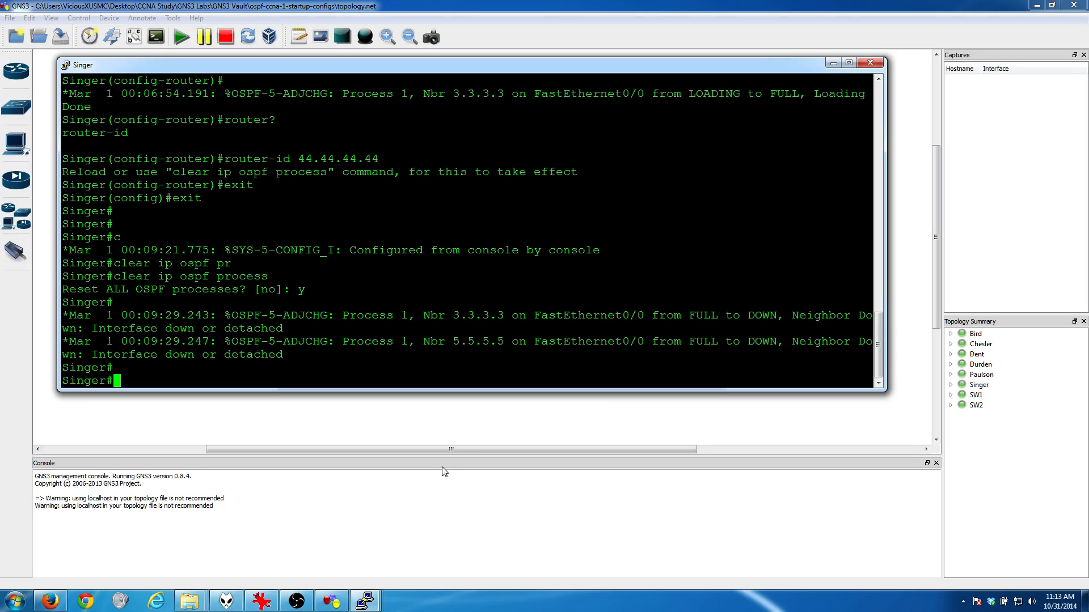
Step: Run "show ip protocols" on Singer, check the Router ID line, and minimize the console
{"action": "type", "text": "show ip"}
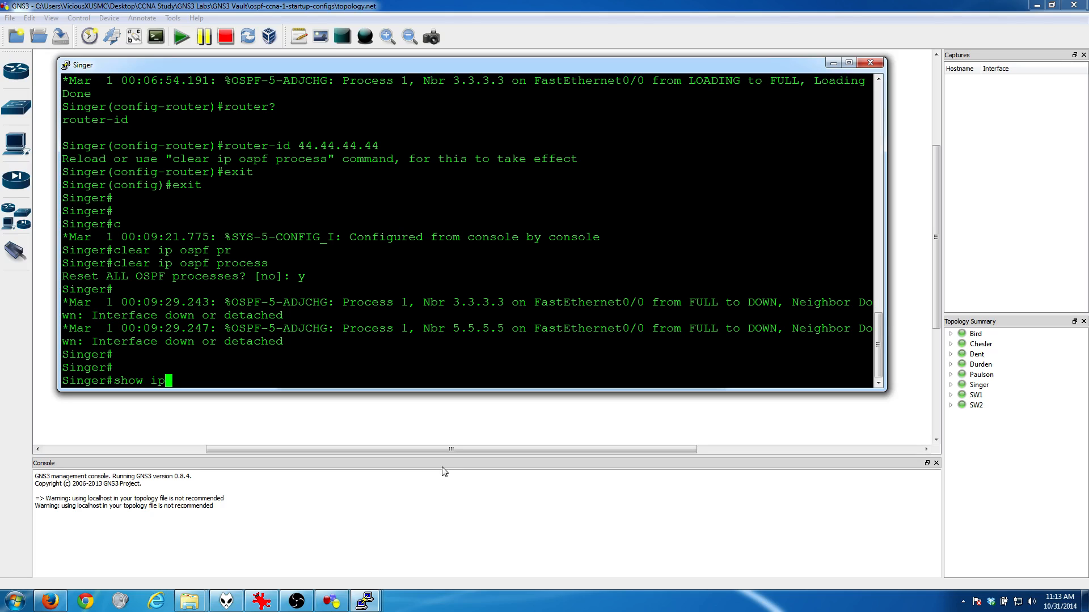
{"action": "type", "text": " ospf pro"}
{"action": "key", "text": "BackSpace"}
{"action": "key", "text": "BackSpace"}
{"action": "key", "text": "BackSpace"}
{"action": "key", "text": "BackSpace"}
{"action": "key", "text": "BackSpace"}
{"action": "key", "text": "BackSpace"}
{"action": "key", "text": "BackSpace"}
{"action": "key", "text": "BackSpace"}
{"action": "type", "text": "pro"}
{"action": "key", "text": "Tab"}
{"action": "key", "text": "Return"}
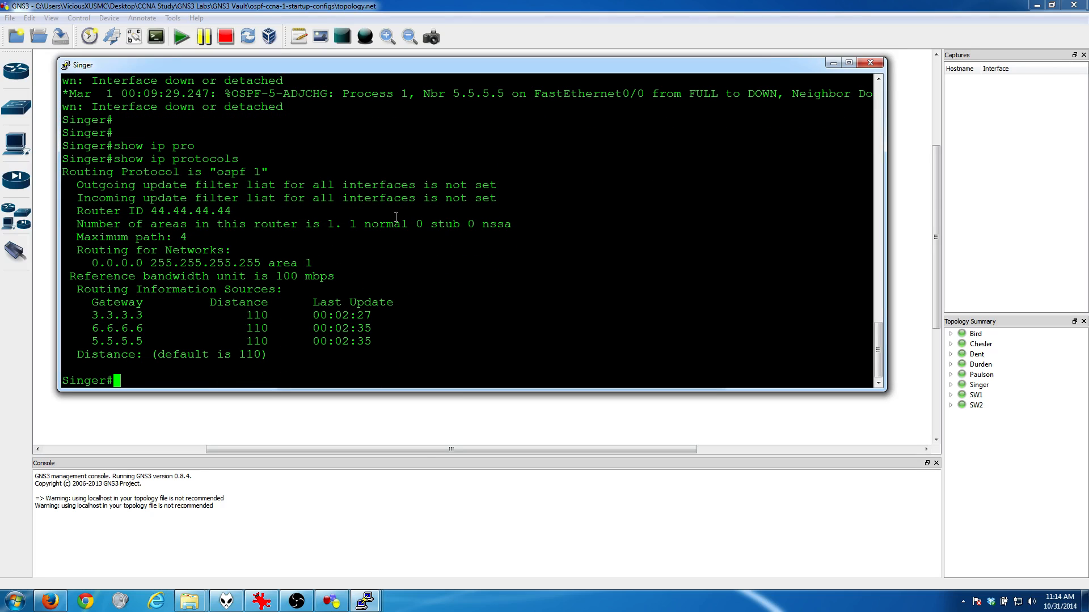
{"action": "left_click_drag", "start_coordinate": [143, 211], "coordinate": [235, 211]}
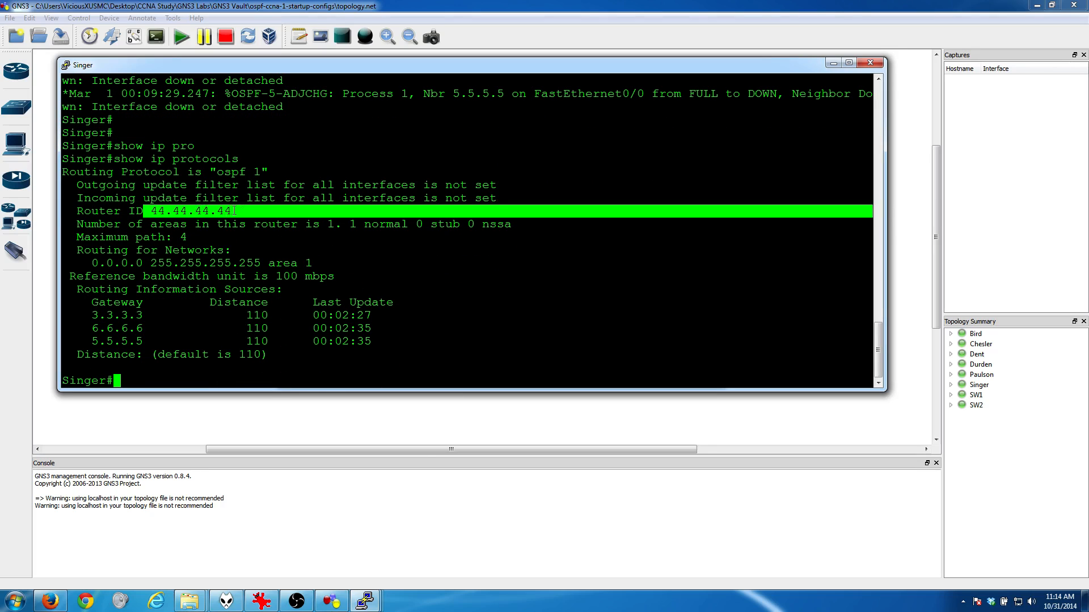
{"action": "left_click", "coordinate": [833, 63]}
Step: Read the DR and BDR question in goal.PNG, minimize it, and look at the routers connected to SW2
{"action": "left_click", "coordinate": [261, 600]}
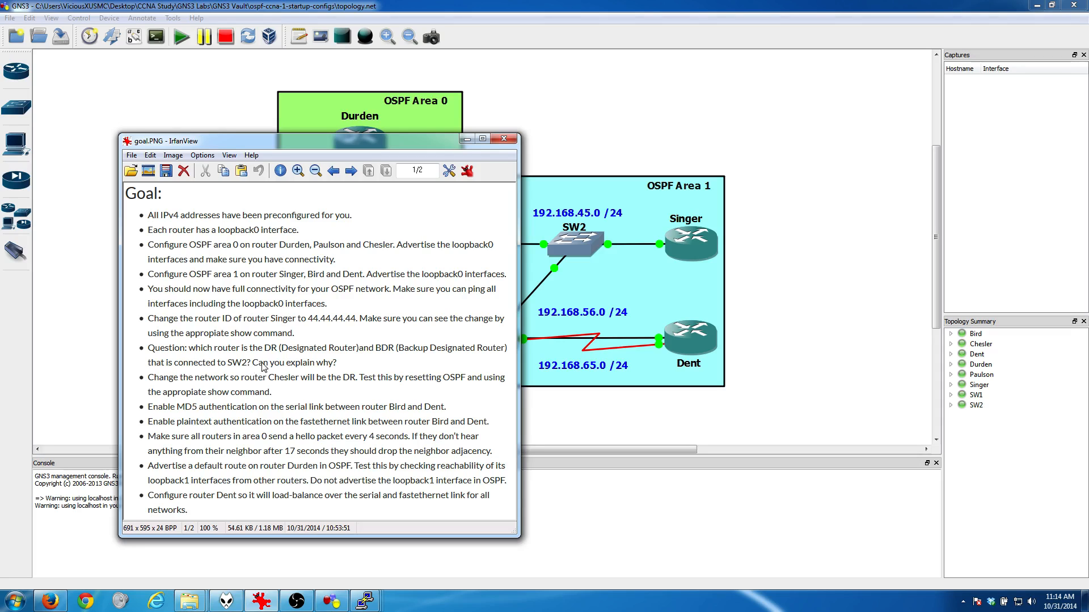
{"action": "left_click", "coordinate": [464, 140]}
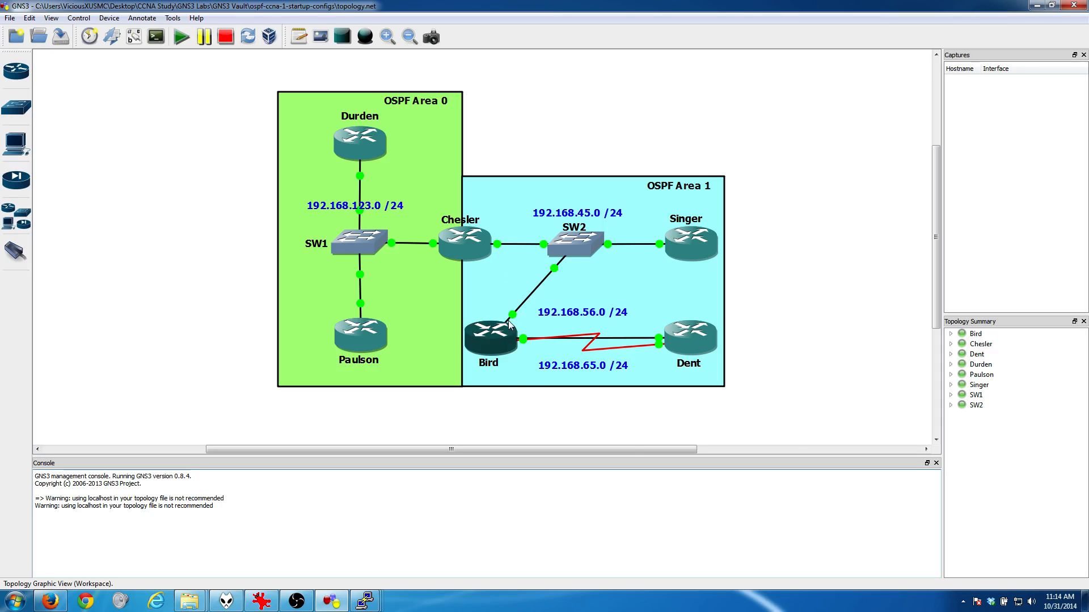
{"action": "mouse_move", "coordinate": [479, 241]}
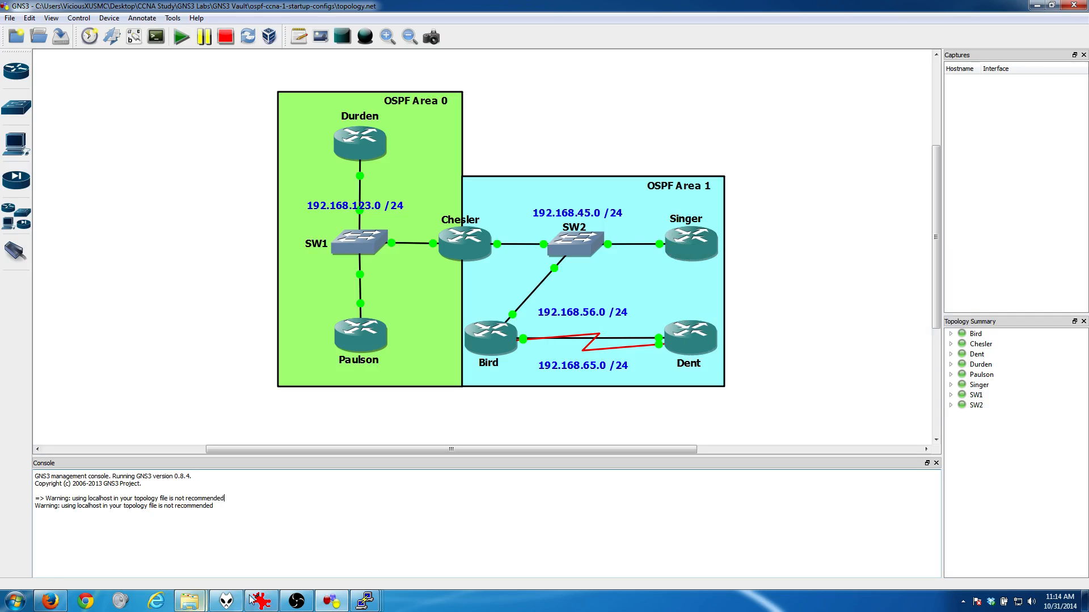
Step: Reopen Singer's console, run "show ip ospf neighbor", and examine the DR roles in the State column
{"action": "mouse_move", "coordinate": [364, 599]}
{"action": "mouse_move", "coordinate": [220, 563]}
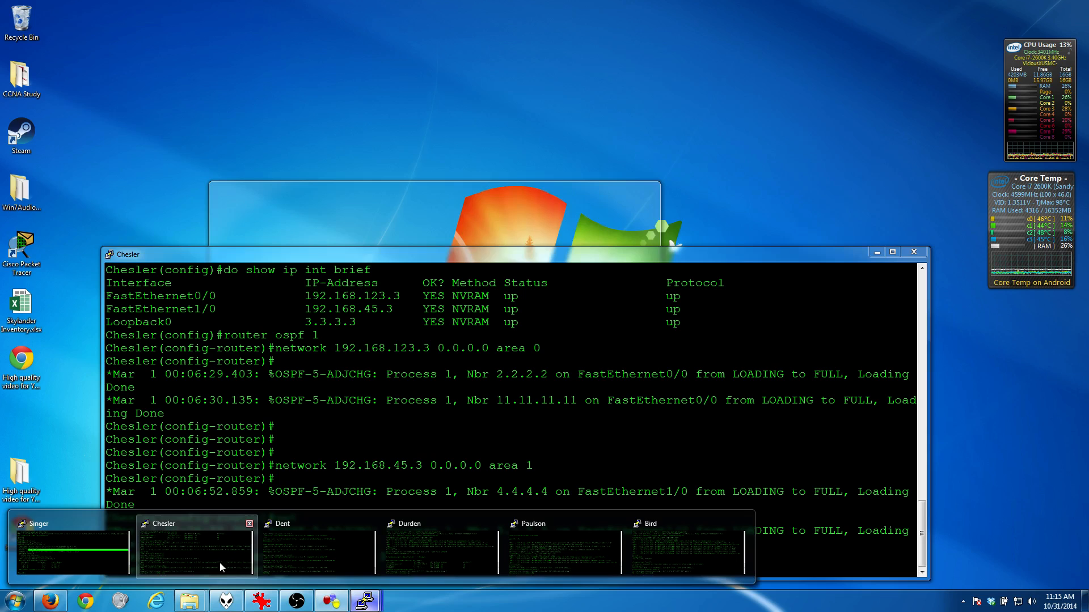
{"action": "left_click", "coordinate": [87, 554]}
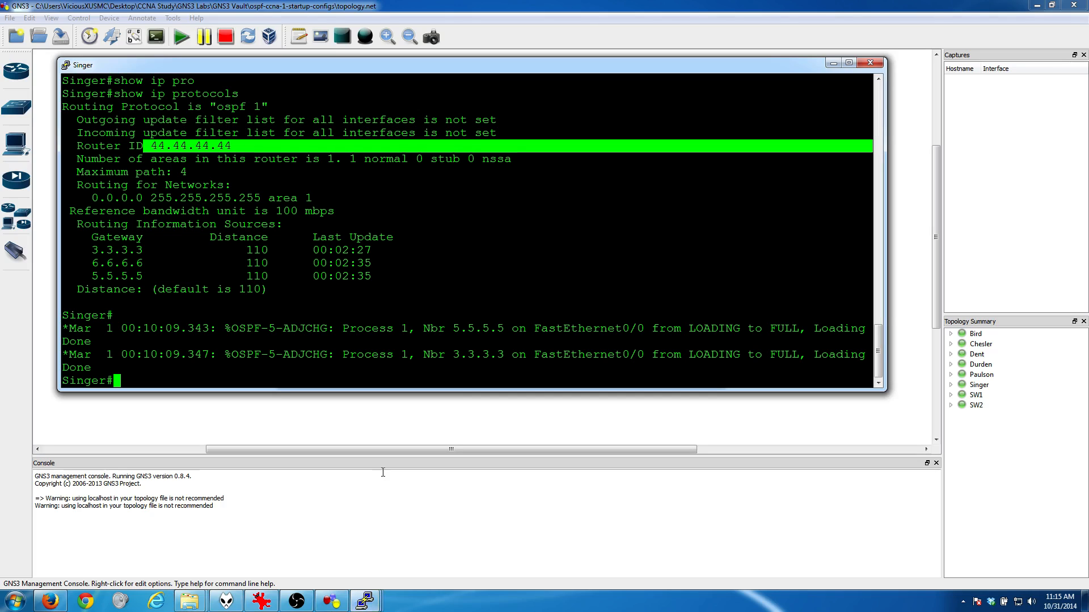
{"action": "type", "text": "show ip ospf n"}
{"action": "key", "text": "Tab"}
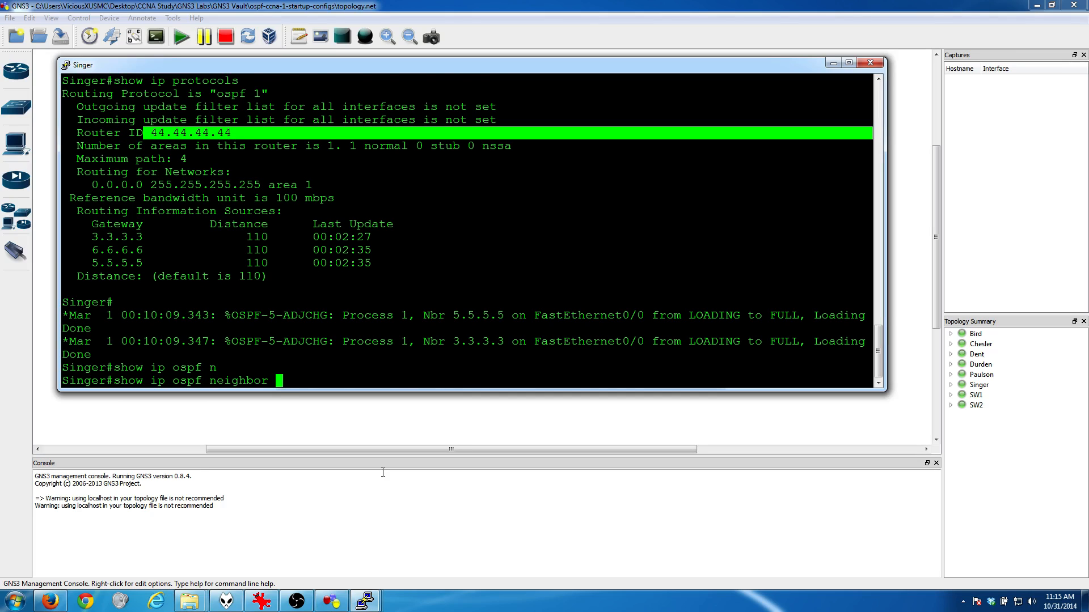
{"action": "key", "text": "Return"}
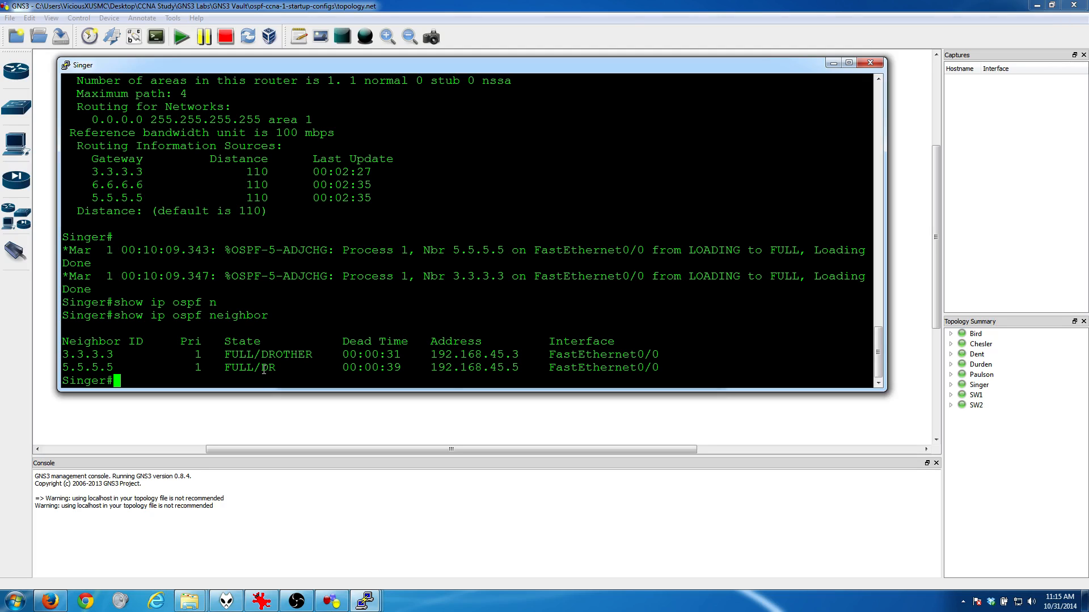
{"action": "left_click_drag", "start_coordinate": [263, 369], "coordinate": [276, 369]}
{"action": "left_click_drag", "start_coordinate": [266, 354], "coordinate": [308, 352]}
Step: Display Singer's routing protocol details again with "show ip pro"
{"action": "type", "text": "show ip rou"}
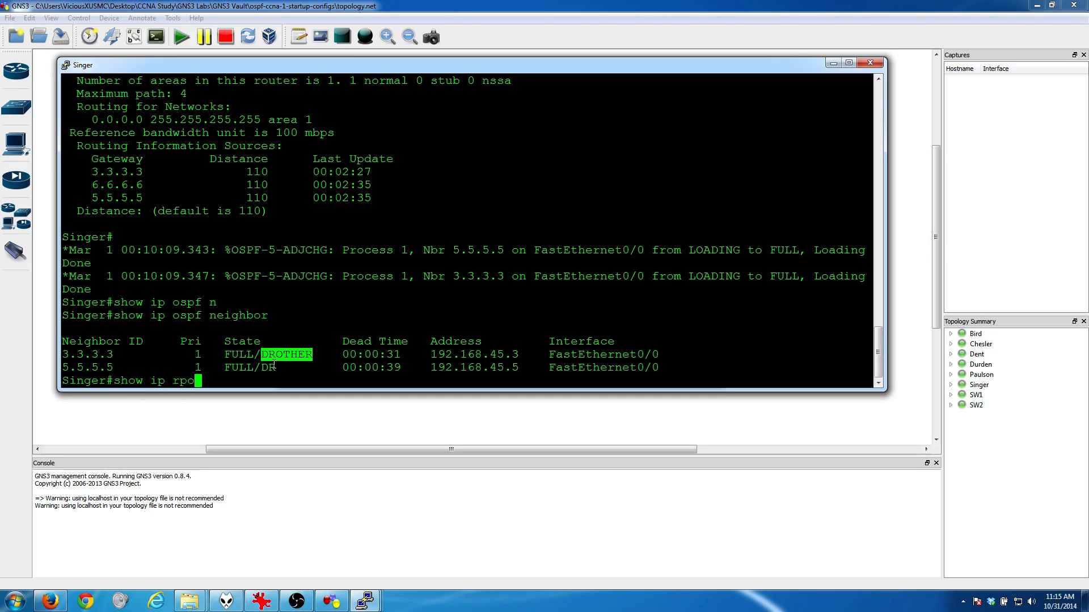
{"action": "key", "text": "BackSpace"}
{"action": "key", "text": "BackSpace"}
{"action": "key", "text": "BackSpace"}
{"action": "type", "text": "pro"}
{"action": "key", "text": "Return"}
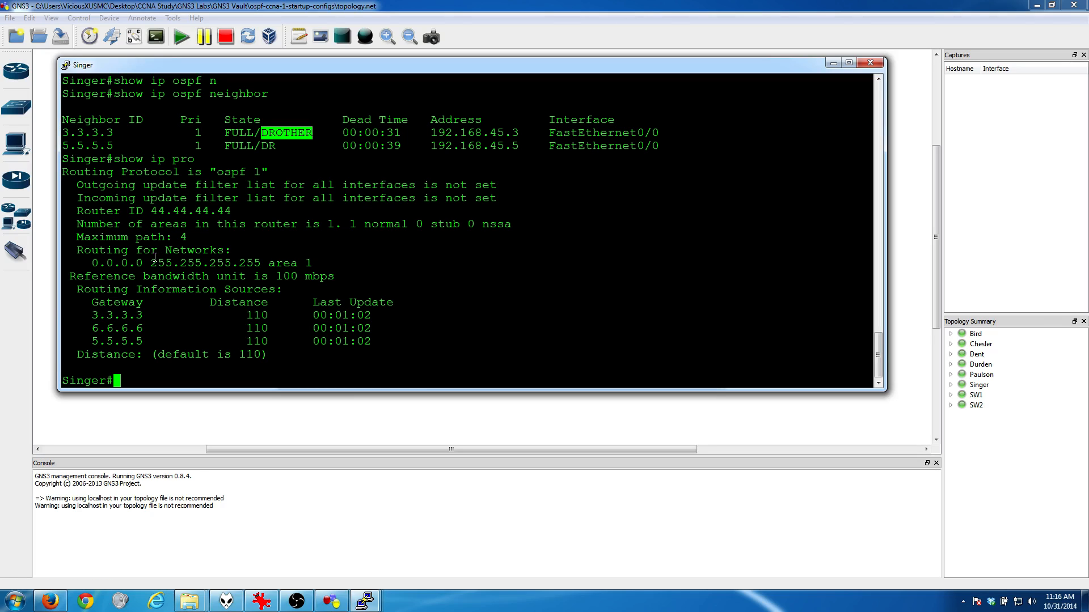
Step: Compare the neighbors' priorities and IDs with Singer's router ID, and minimize the console
{"action": "double_click", "coordinate": [198, 133]}
{"action": "double_click", "coordinate": [198, 146]}
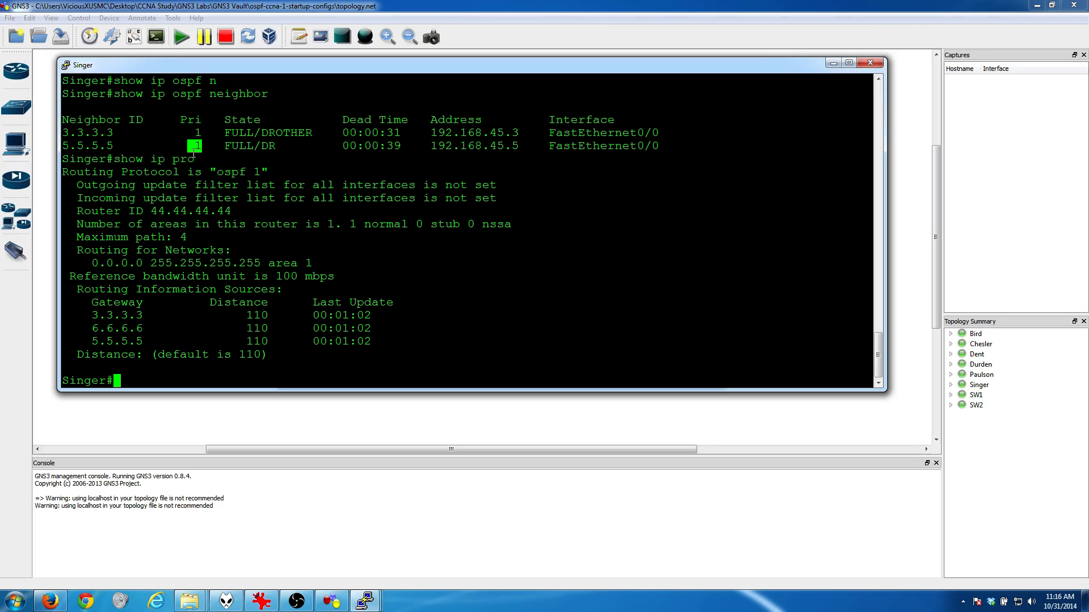
{"action": "left_click_drag", "start_coordinate": [117, 133], "coordinate": [66, 132]}
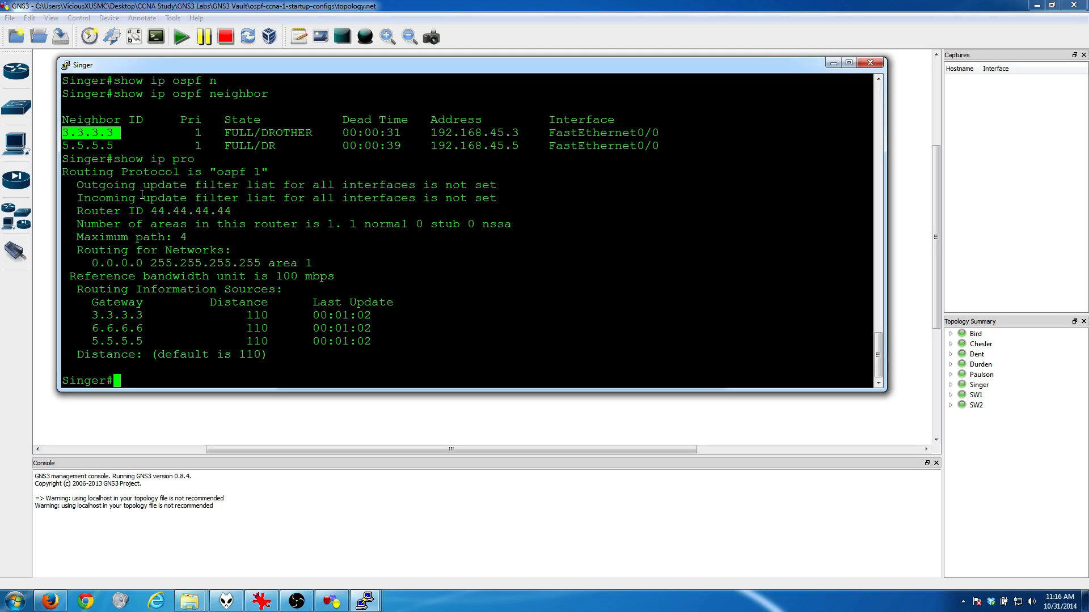
{"action": "left_click_drag", "start_coordinate": [150, 212], "coordinate": [235, 212]}
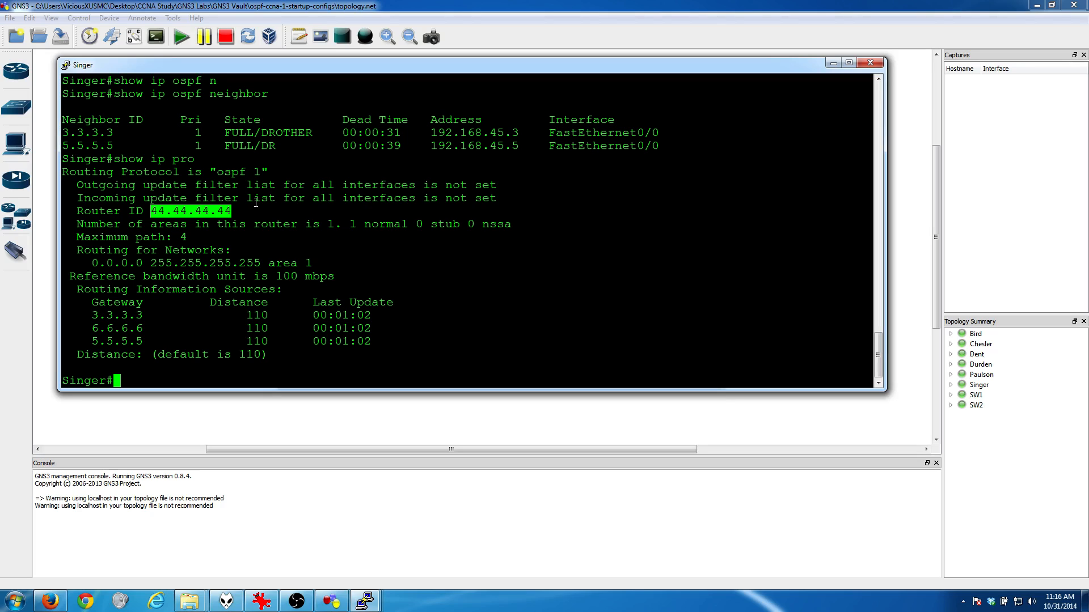
{"action": "left_click", "coordinate": [833, 62]}
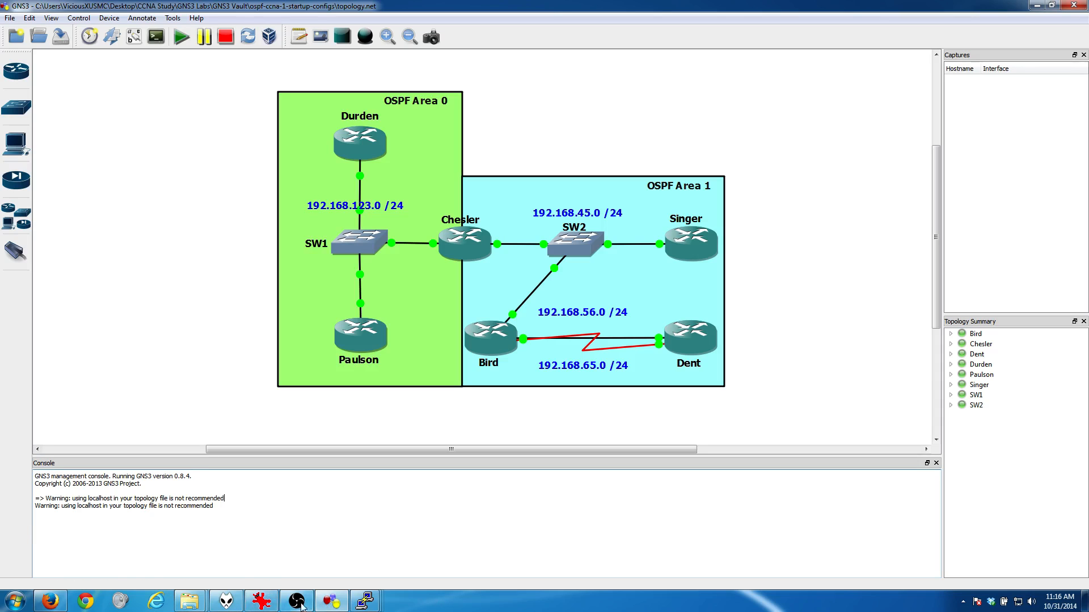
Step: Read the goal.PNG task about making Chesler the DR, minimize it, and examine Chesler's and SW2's links in the topology
{"action": "mouse_move", "coordinate": [261, 599]}
{"action": "left_click", "coordinate": [245, 557]}
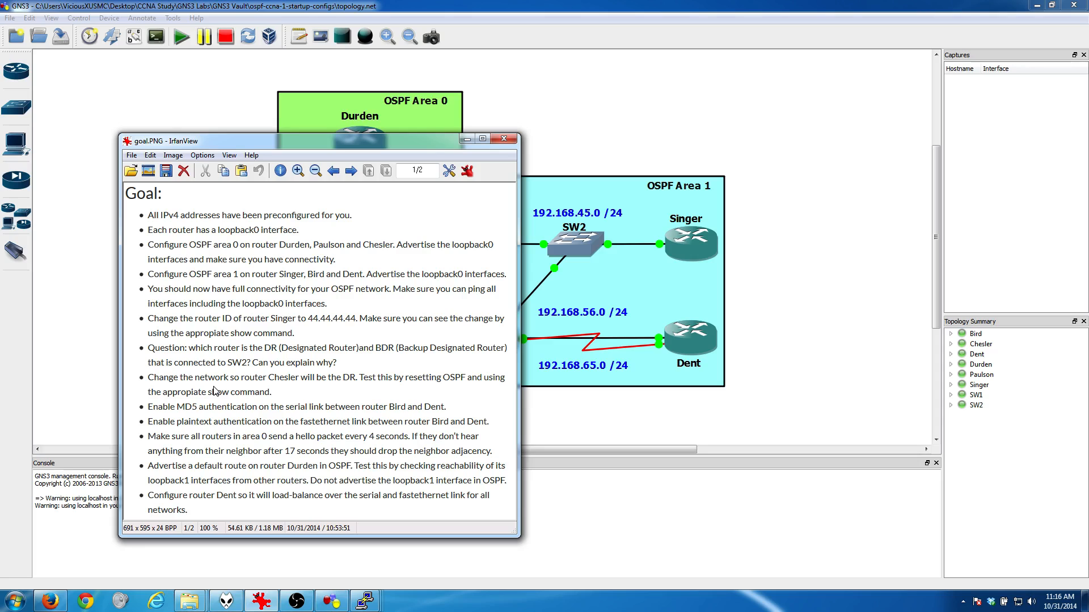
{"action": "left_click", "coordinate": [466, 139]}
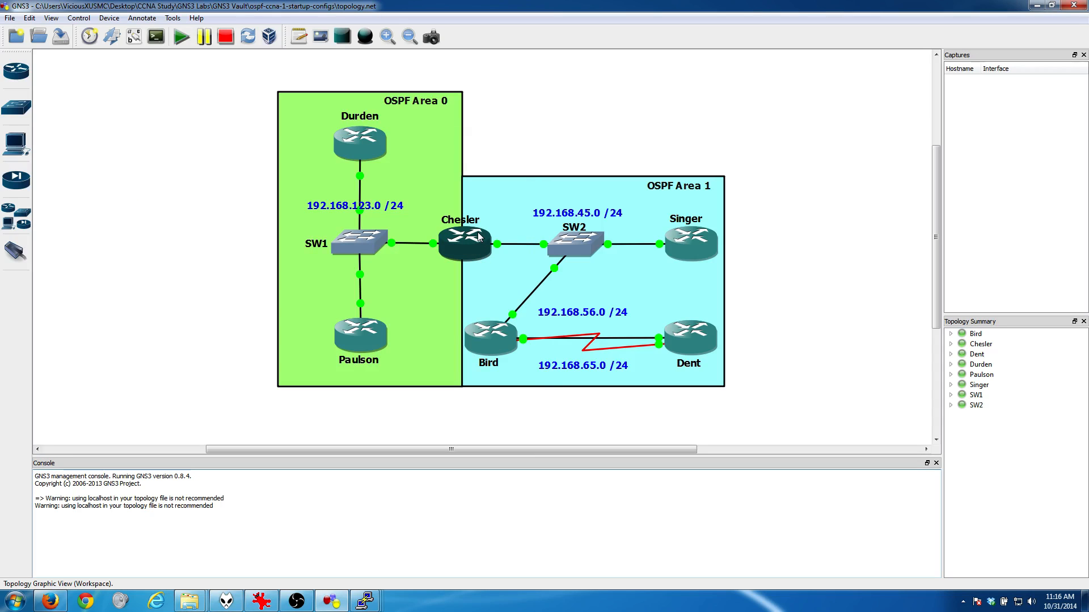
{"action": "mouse_move", "coordinate": [478, 237]}
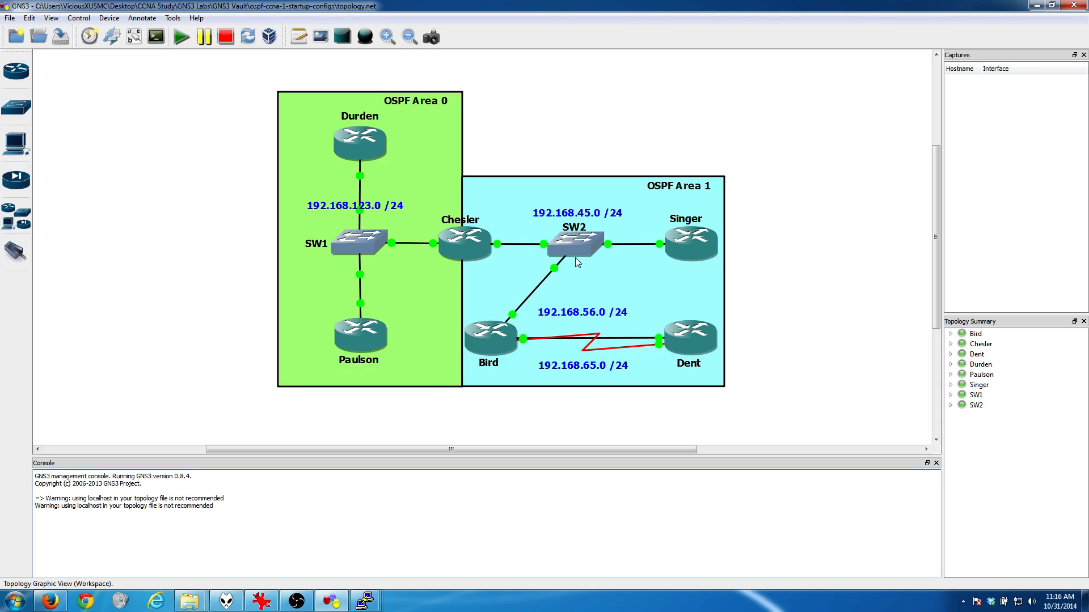
{"action": "mouse_move", "coordinate": [586, 261]}
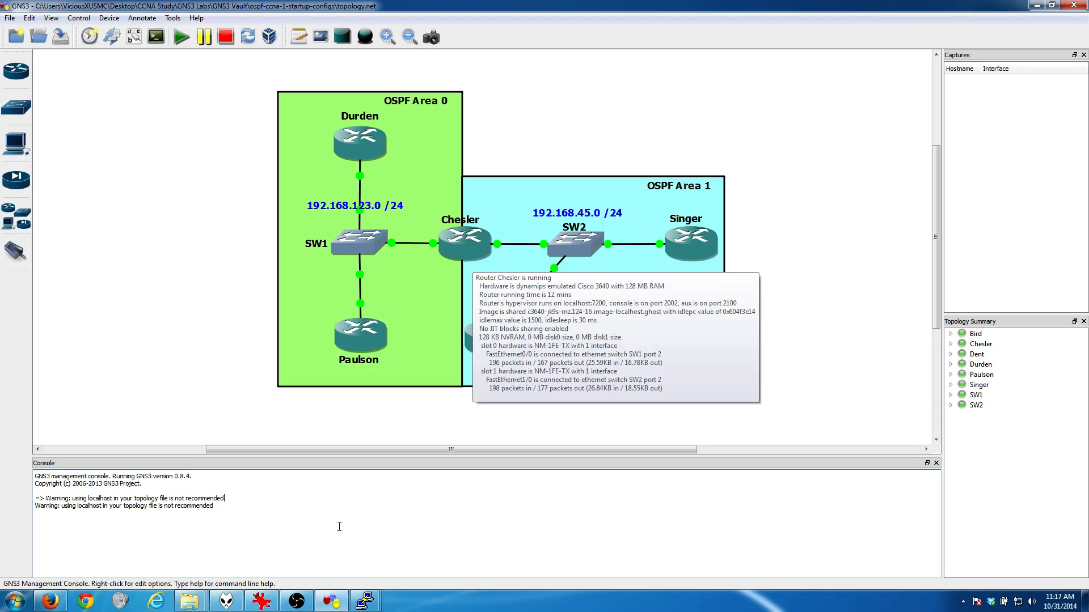
Step: Open Chesler's console window and bring up a fresh router configuration prompt
{"action": "mouse_move", "coordinate": [365, 601]}
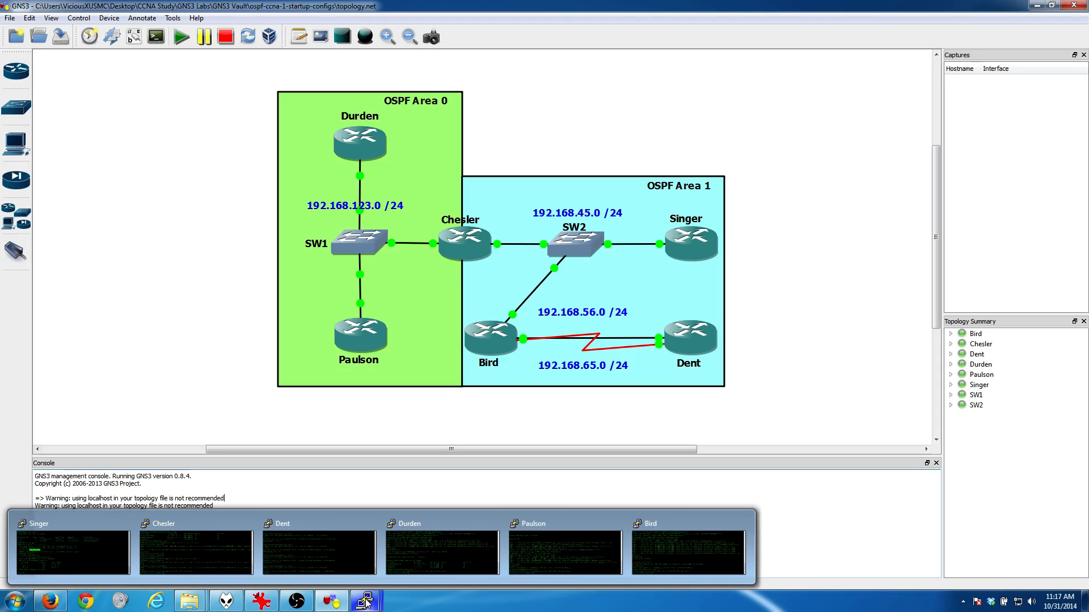
{"action": "left_click", "coordinate": [238, 539]}
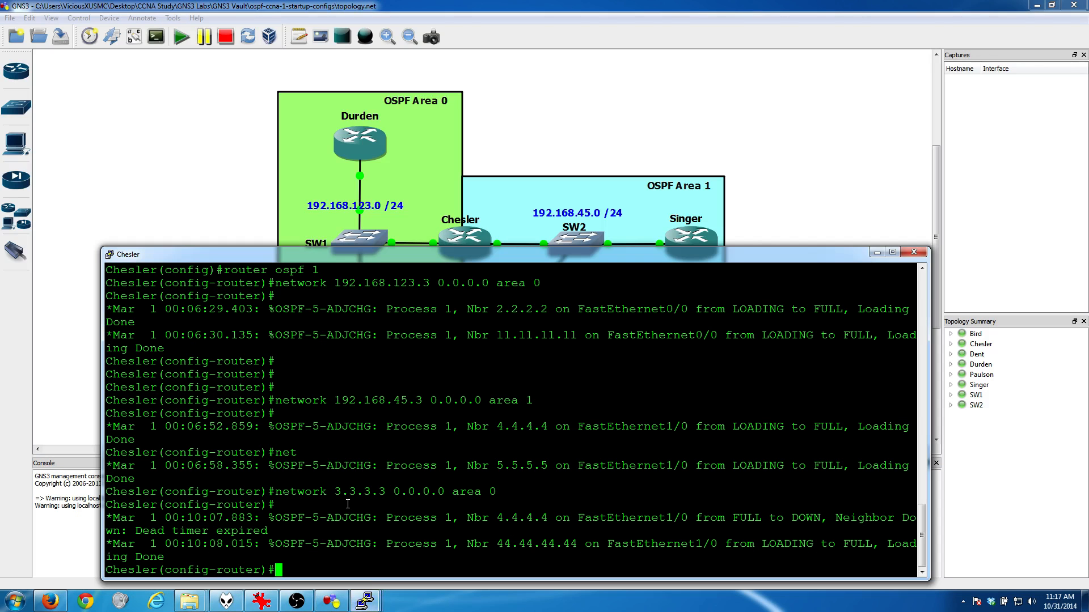
{"action": "key", "text": "Return"}
{"action": "key", "text": "Return"}
{"action": "key", "text": "Return"}
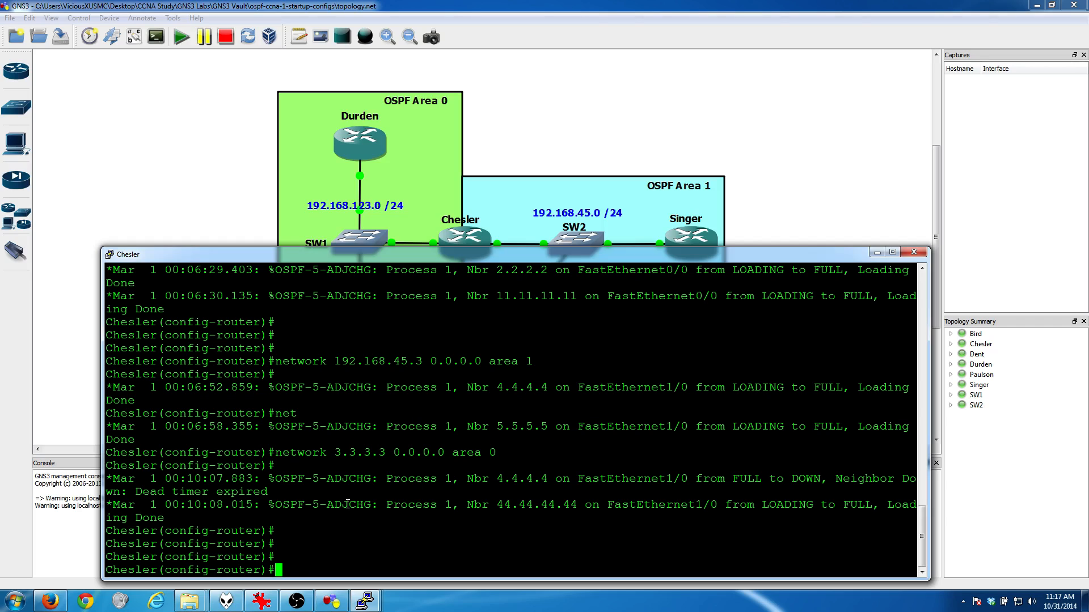
{"action": "type", "text": "pr"}
{"action": "key", "text": "Tab"}
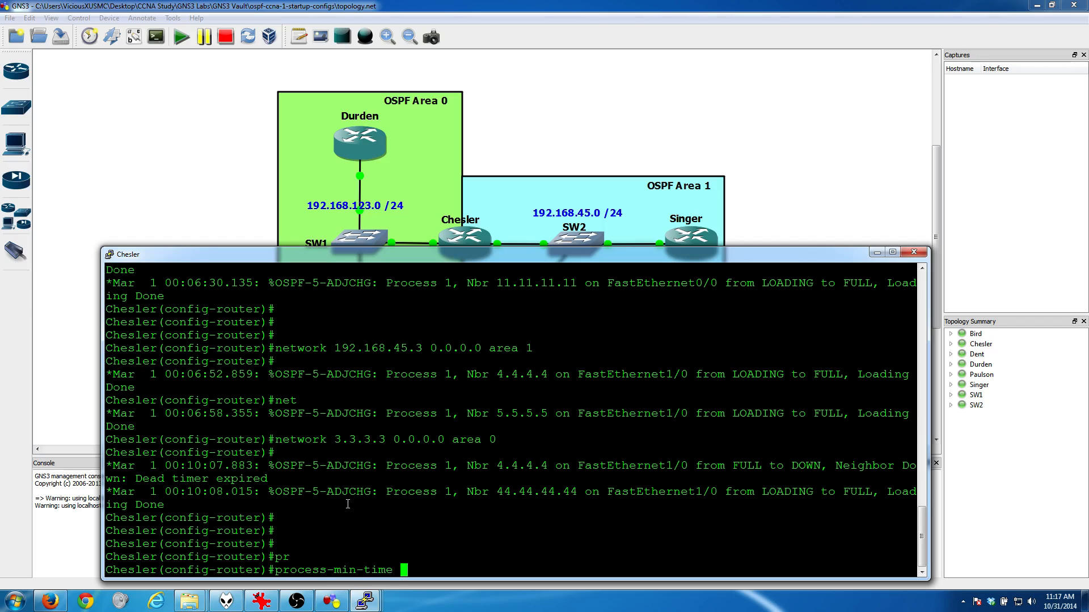
{"action": "key", "text": "BackSpace"}
{"action": "key", "text": "BackSpace"}
{"action": "key", "text": "BackSpace"}
{"action": "key", "text": "BackSpace"}
{"action": "key", "text": "BackSpace"}
{"action": "key", "text": "BackSpace"}
{"action": "key", "text": "BackSpace"}
{"action": "key", "text": "BackSpace"}
{"action": "key", "text": "BackSpace"}
{"action": "key", "text": "BackSpace"}
{"action": "key", "text": "BackSpace"}
{"action": "key", "text": "BackSpace"}
{"action": "key", "text": "BackSpace"}
{"action": "key", "text": "BackSpace"}
{"action": "key", "text": "BackSpace"}
{"action": "key", "text": "BackSpace"}
{"action": "key", "text": "BackSpace"}
Step: Exit Chesler's router and global configuration modes back to the privileged EXEC prompt
{"action": "type", "text": "exit"}
{"action": "key", "text": "Return"}
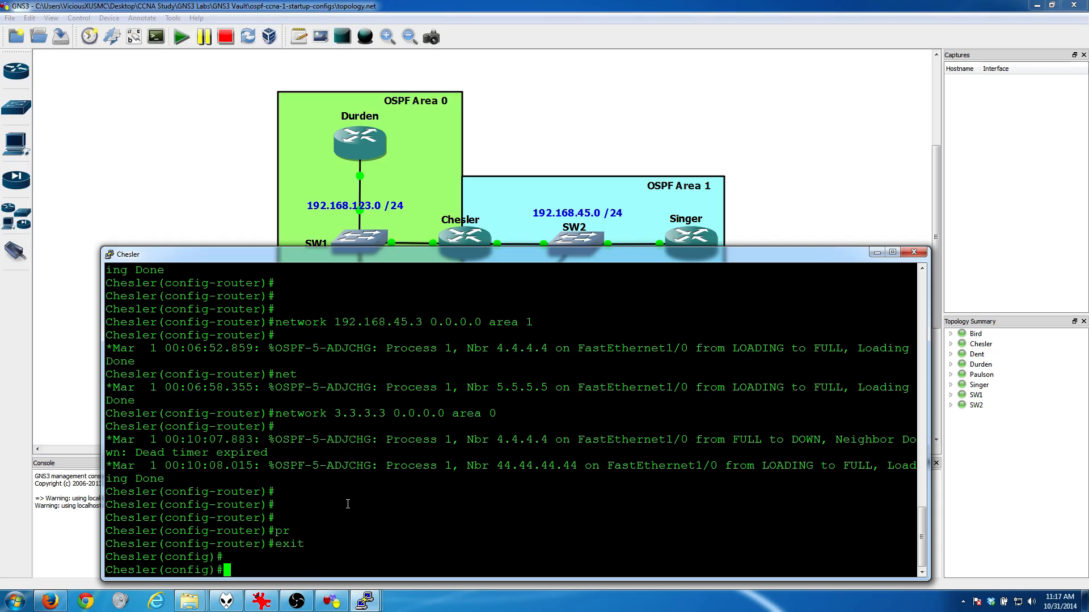
{"action": "key", "text": "Return"}
{"action": "type", "text": "exit"}
{"action": "key", "text": "Return"}
{"action": "key", "text": "Return"}
{"action": "key", "text": "Return"}
{"action": "key", "text": "Return"}
{"action": "key", "text": "Return"}
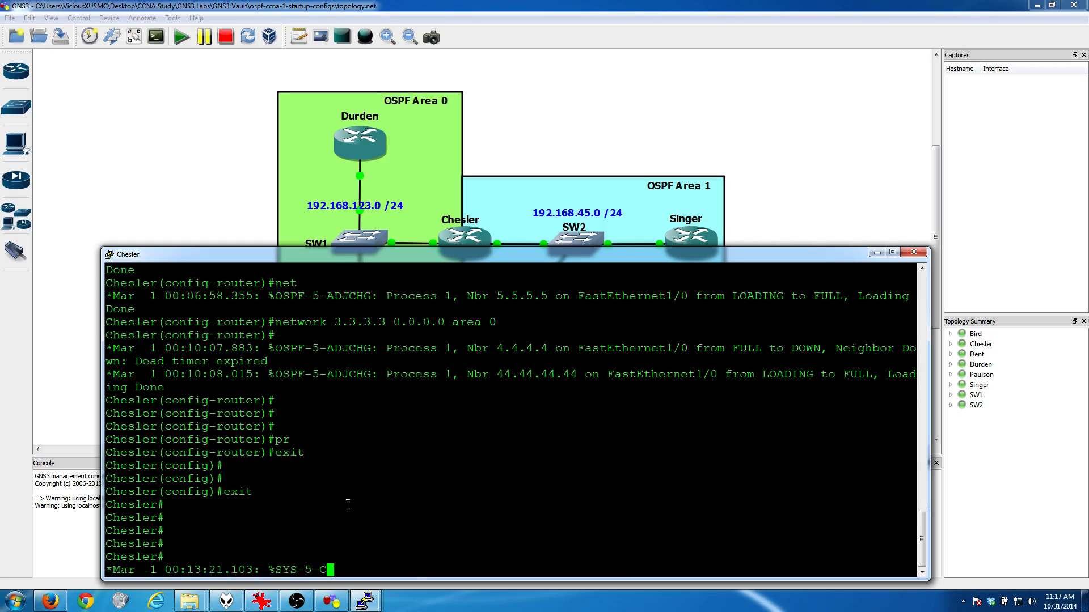
Step: List Chesler's interfaces and their addresses with "show ip int brief"
{"action": "key", "text": "Return"}
{"action": "key", "text": "Return"}
{"action": "key", "text": "Return"}
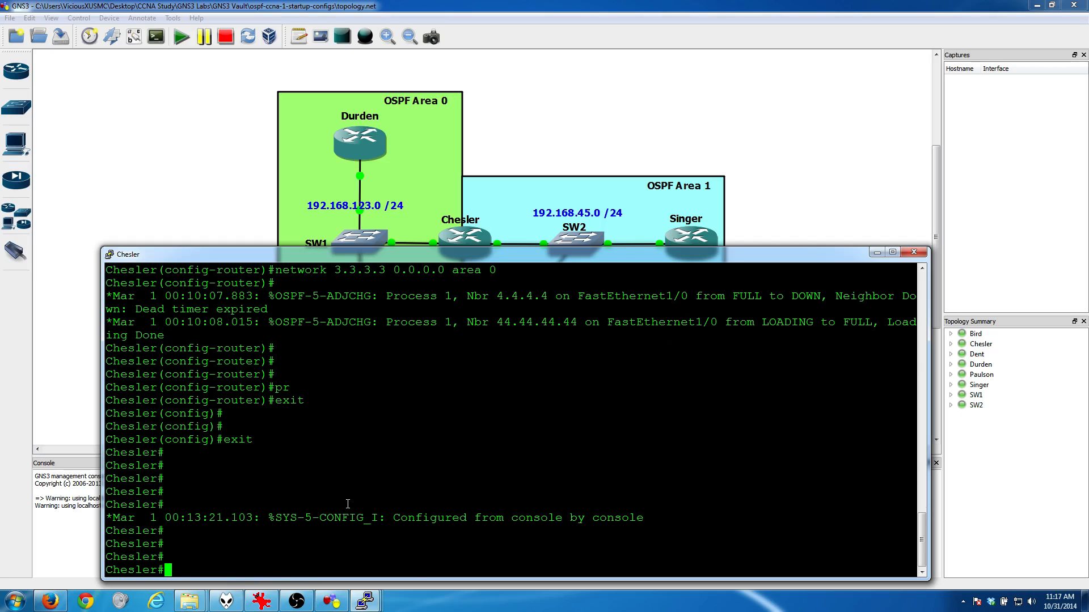
{"action": "type", "text": "show ip int brief"}
{"action": "key", "text": "Return"}
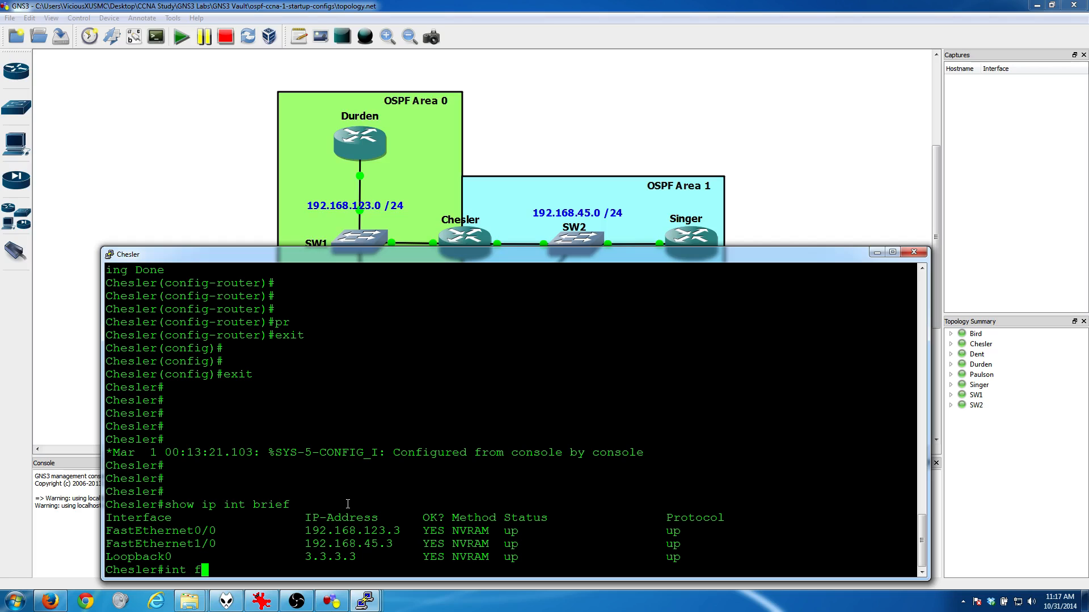
Step: Enter configuration mode on Chesler with "conf t" and select interface f1/0, which faces SW2
{"action": "type", "text": "conf t"}
{"action": "key", "text": "Return"}
{"action": "type", "text": "int f1/"}
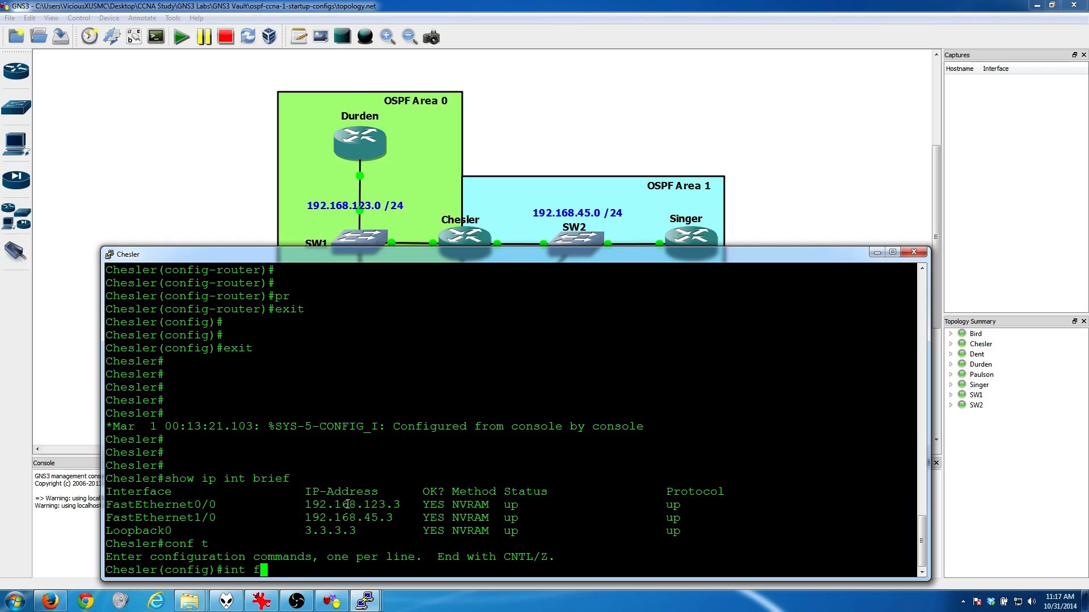
{"action": "type", "text": "0"}
{"action": "key", "text": "Return"}
Step: Check the allowed OSPF priority range and set the interface's priority with "ip ospf priority 15"
{"action": "type", "text": "ip o"}
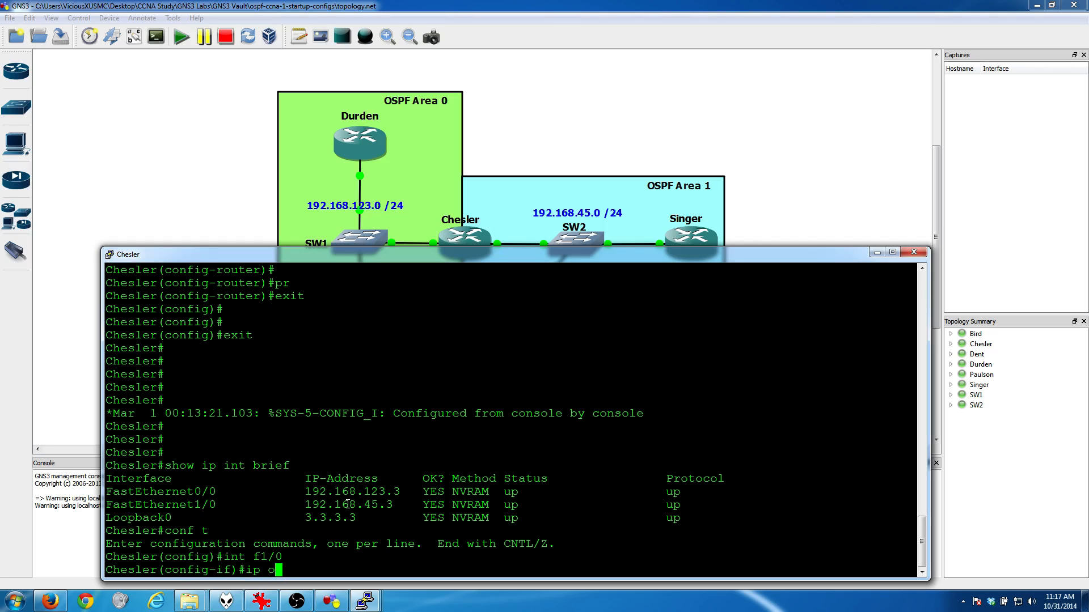
{"action": "type", "text": "spf pro"}
{"action": "key", "text": "Tab"}
{"action": "key", "text": "BackSpace"}
{"action": "type", "text": "i"}
{"action": "key", "text": "Tab"}
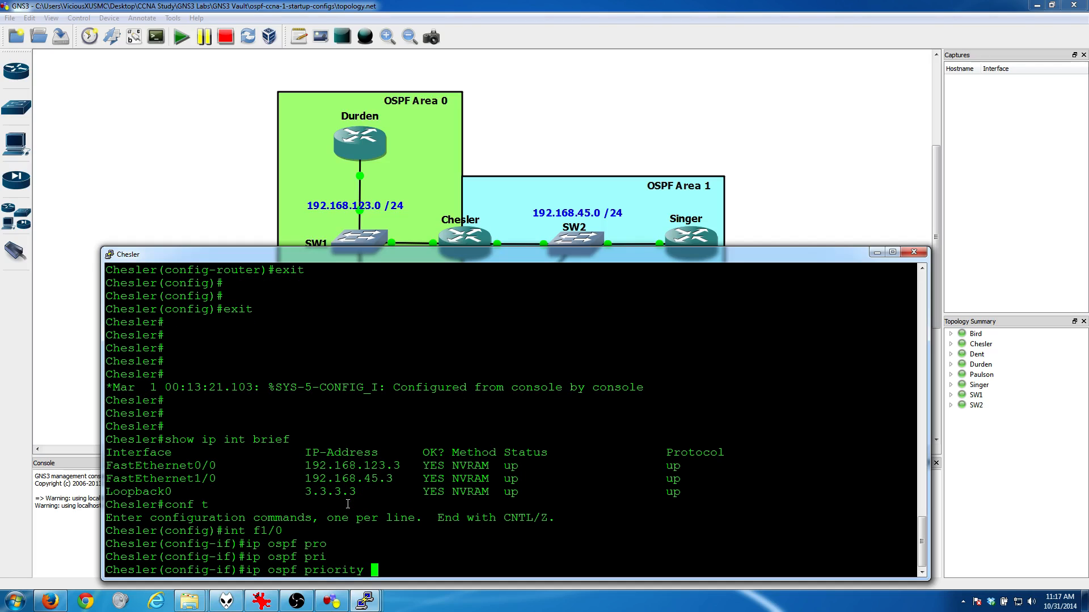
{"action": "type", "text": "?"}
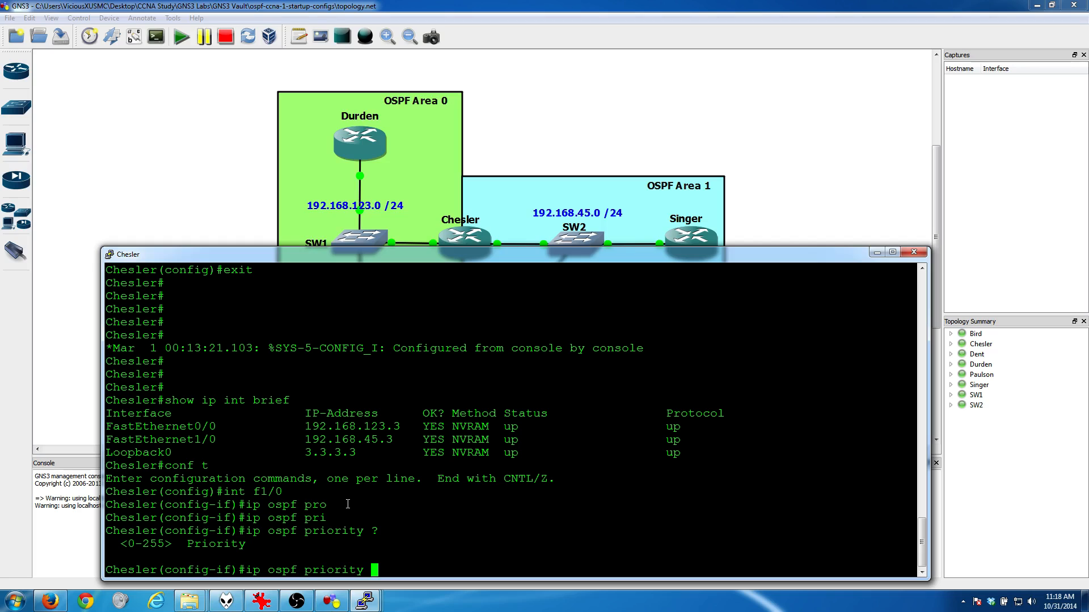
{"action": "type", "text": "10"}
{"action": "key", "text": "BackSpace"}
{"action": "type", "text": "5"}
{"action": "key", "text": "Return"}
{"action": "key", "text": "Return"}
{"action": "key", "text": "Return"}
Step: Leave Chesler's interface and global configuration modes and return to the privileged EXEC prompt
{"action": "type", "text": "eix"}
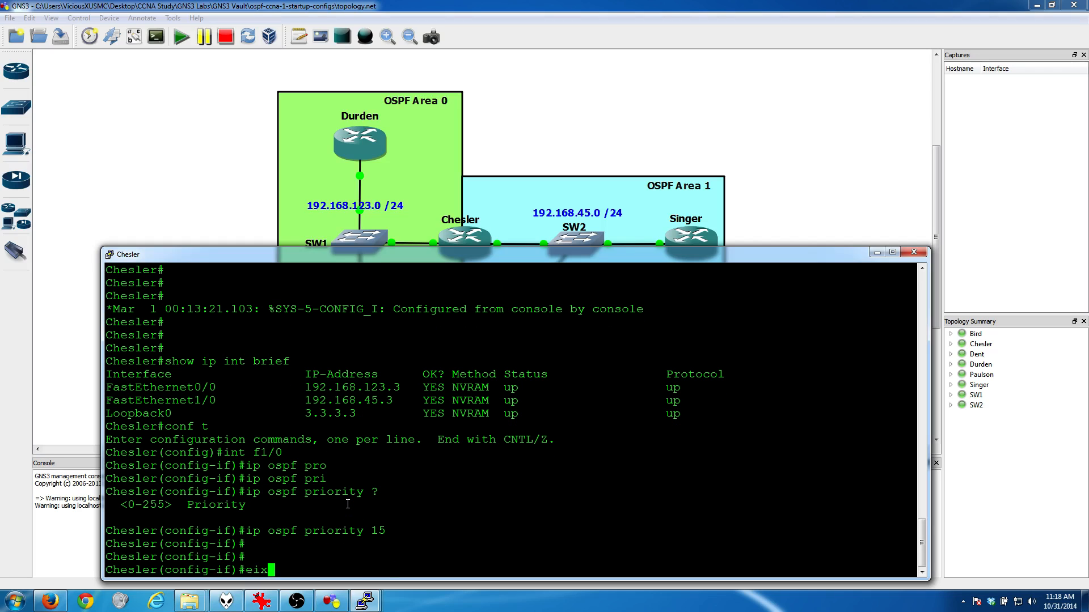
{"action": "key", "text": "BackSpace"}
{"action": "key", "text": "BackSpace"}
{"action": "type", "text": "xit"}
{"action": "key", "text": "Return"}
{"action": "key", "text": "Return"}
{"action": "key", "text": "Return"}
{"action": "key", "text": "Return"}
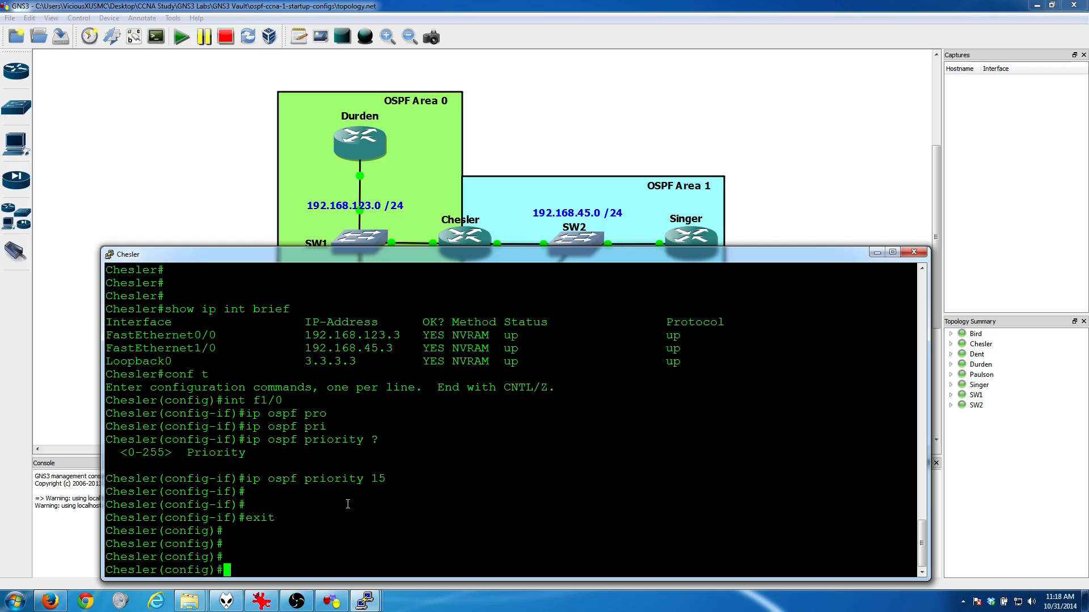
{"action": "type", "text": "exit"}
{"action": "key", "text": "Return"}
{"action": "key", "text": "Return"}
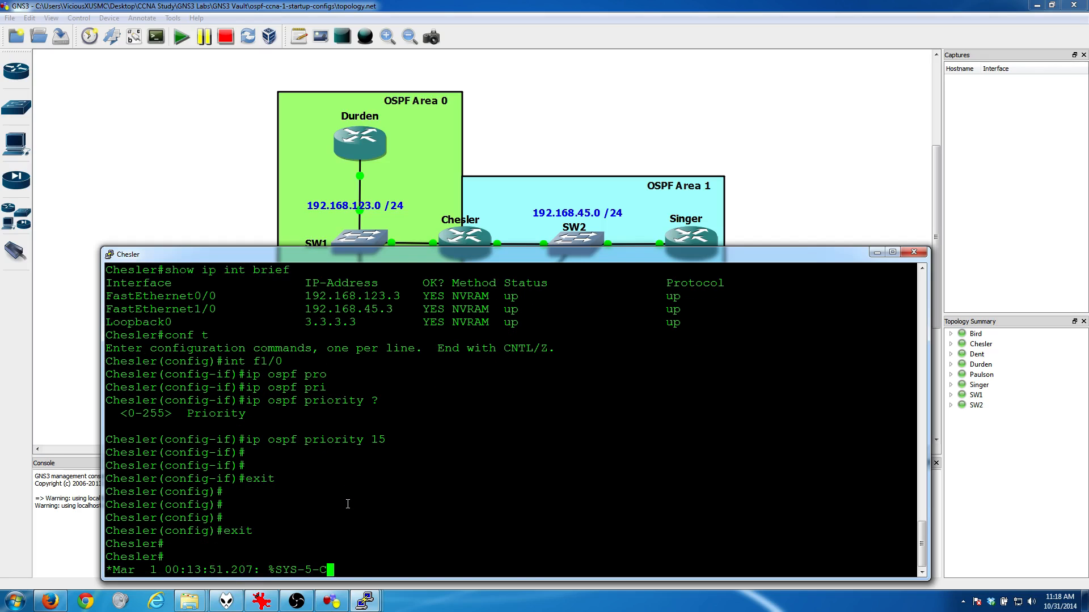
{"action": "key", "text": "Return"}
Step: Reset all OSPF processes on Chesler with "clear ip ospf process", answer y, and minimize its console
{"action": "type", "text": "clear ip "}
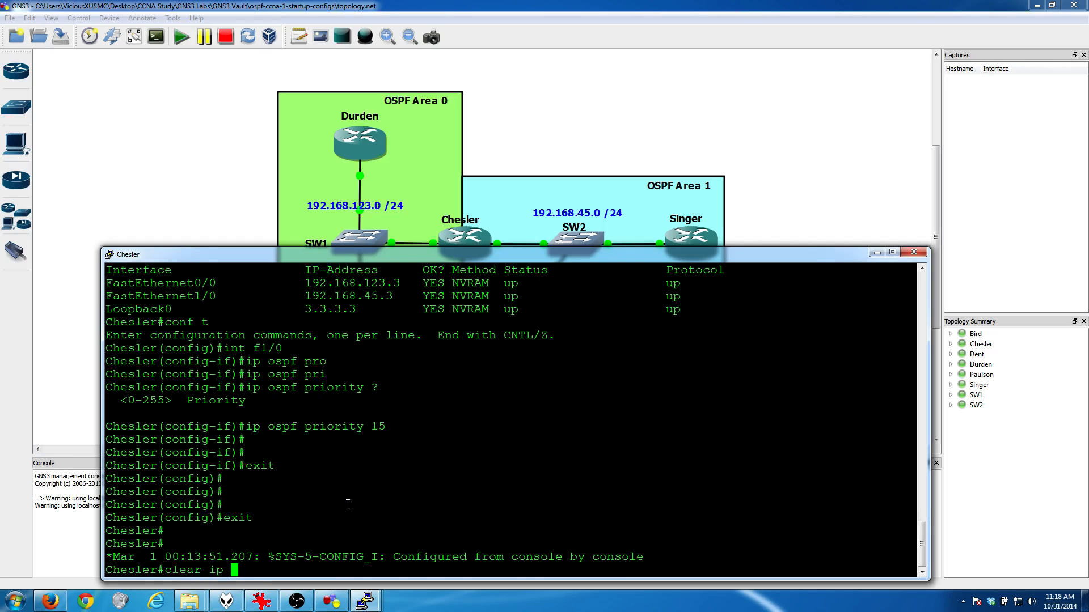
{"action": "type", "text": "ospf pro"}
{"action": "key", "text": "Tab"}
{"action": "key", "text": "Return"}
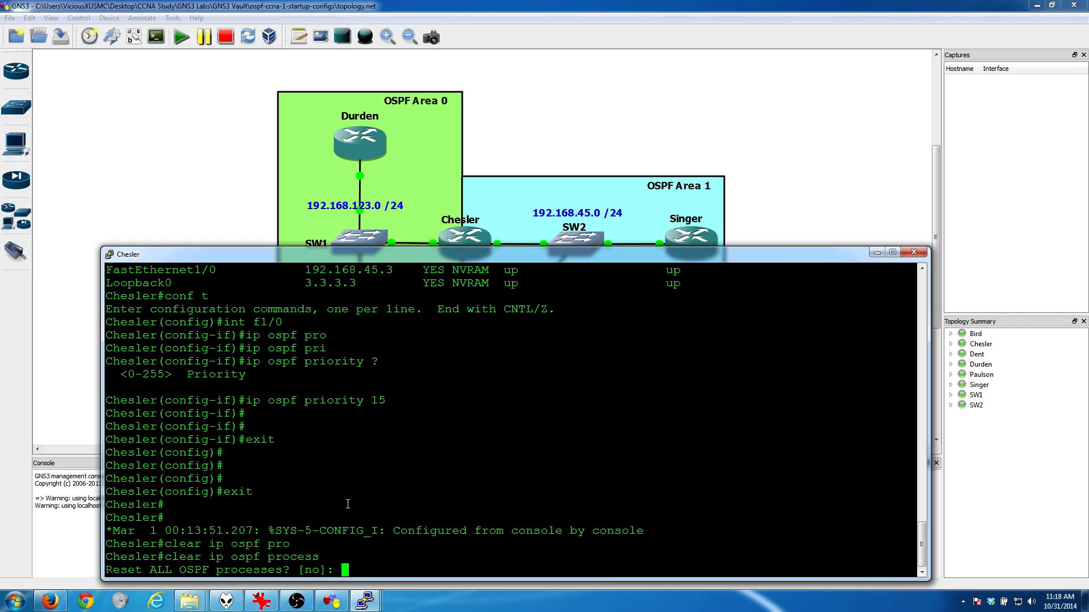
{"action": "type", "text": "y"}
{"action": "key", "text": "Return"}
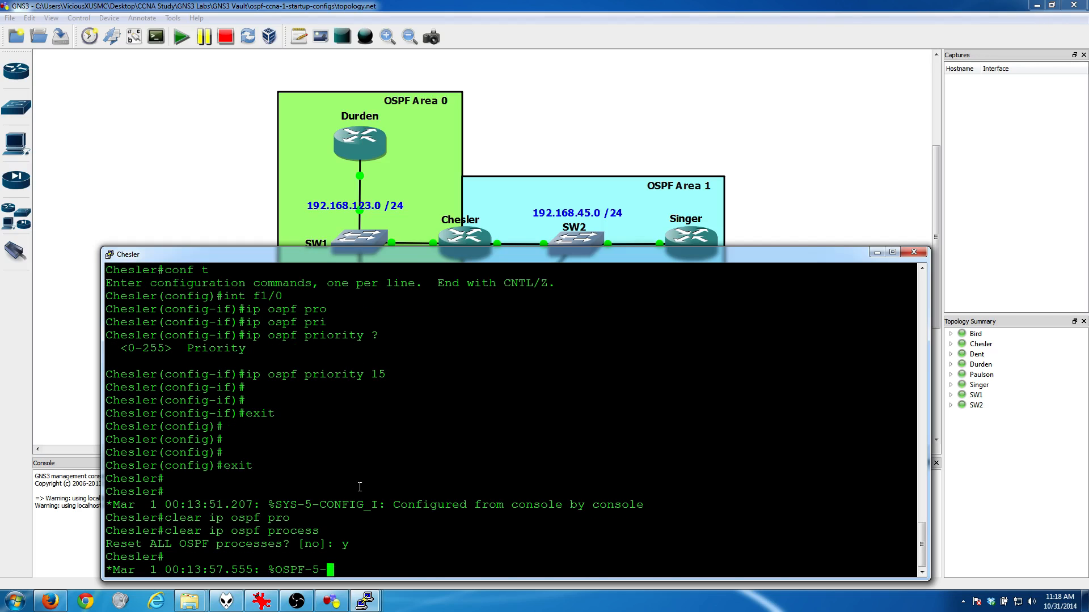
{"action": "left_click", "coordinate": [876, 252]}
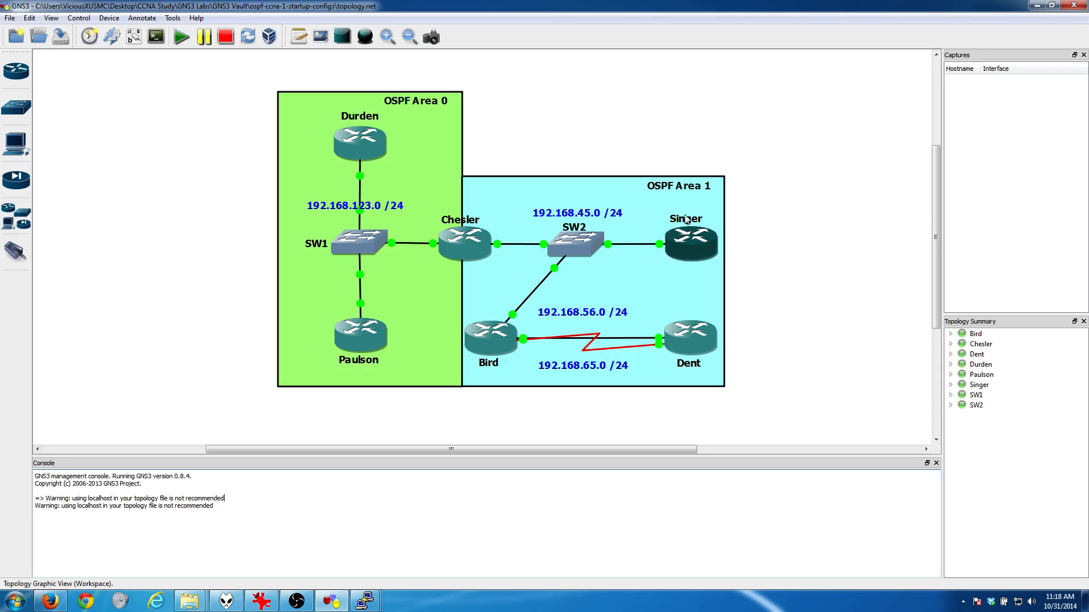
Step: Open Singer's console, run "show ip ospf neighbor", and highlight the priority of neighbor 3.3.3.3
{"action": "left_click", "coordinate": [372, 603]}
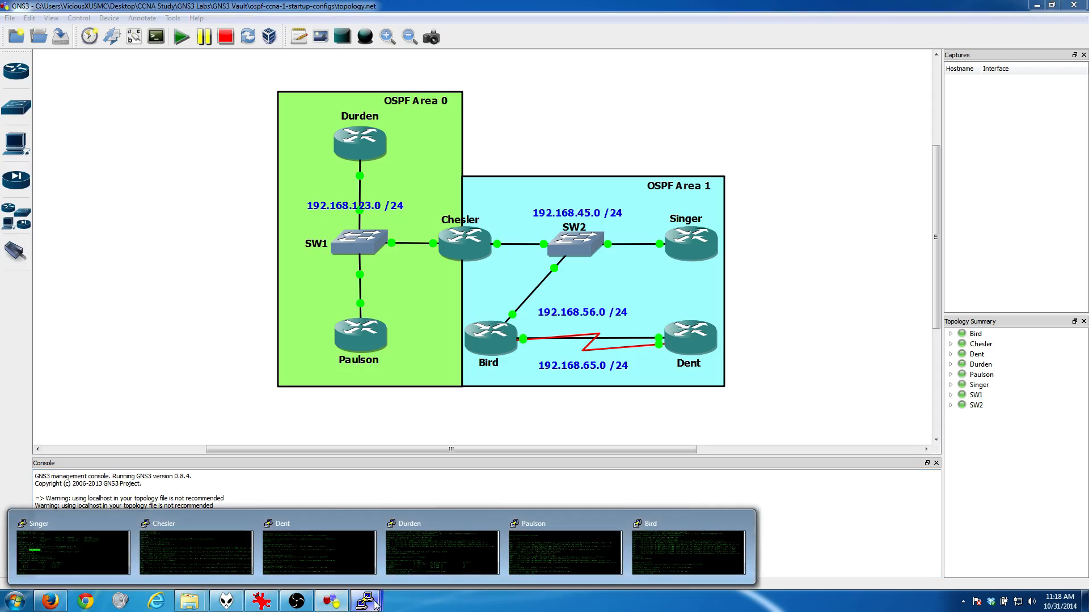
{"action": "left_click", "coordinate": [87, 551]}
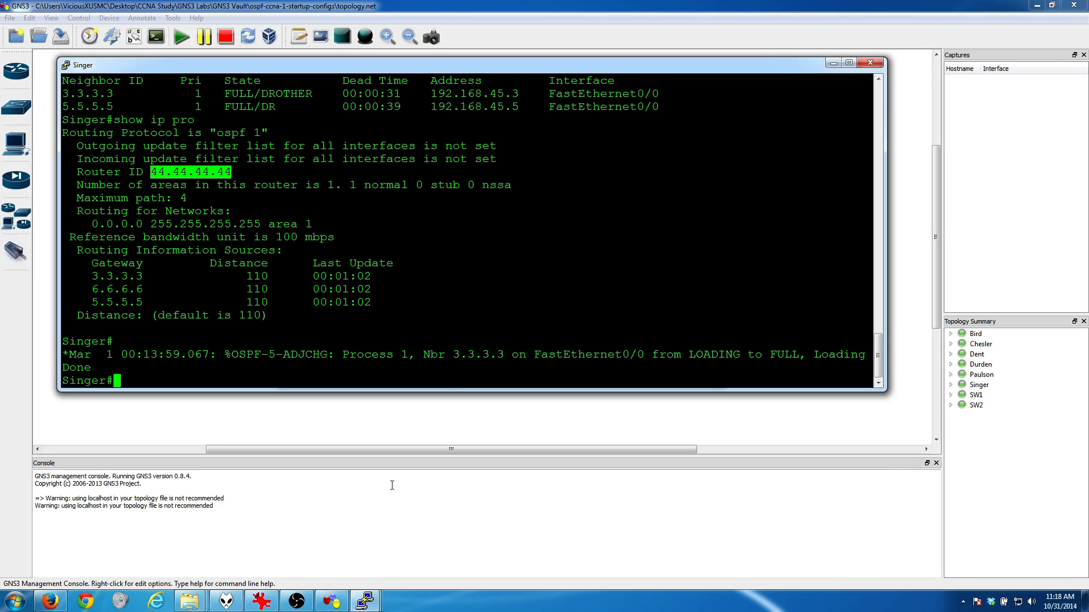
{"action": "type", "text": "show ip ospf ne"}
{"action": "key", "text": "Tab"}
{"action": "key", "text": "Return"}
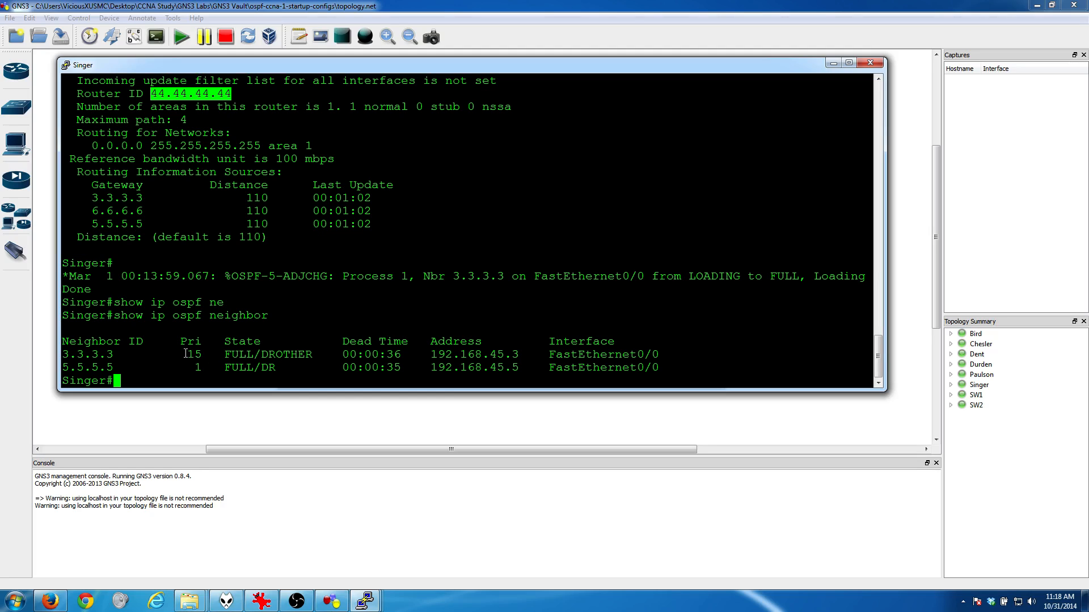
{"action": "left_click_drag", "start_coordinate": [182, 355], "coordinate": [204, 355]}
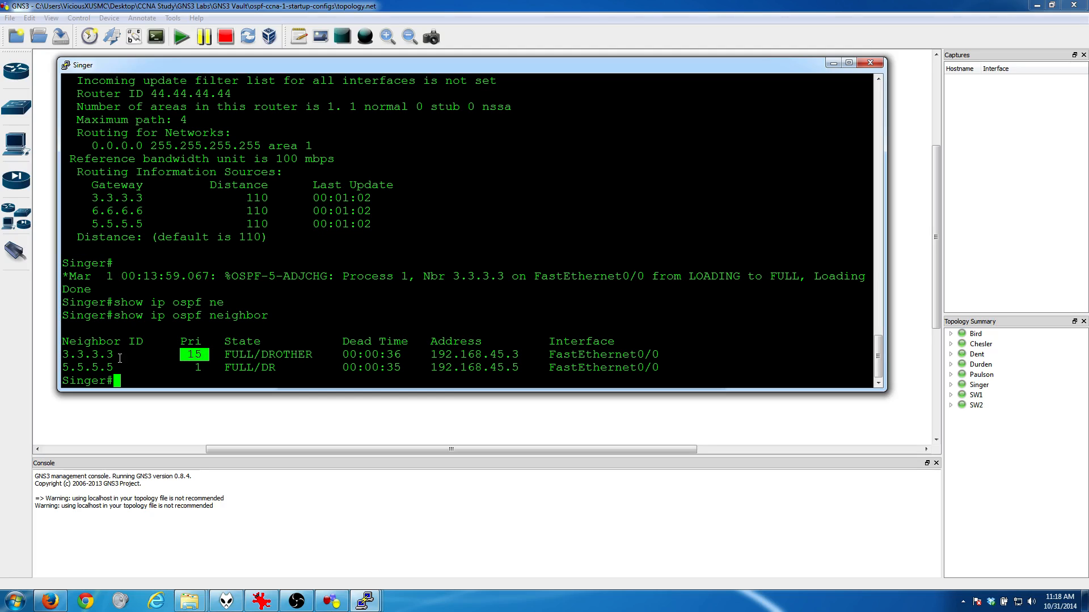
Step: Reset all OSPF processes on Singer with "clear ip ospf process", answering y to the confirmation
{"action": "type", "text": "show"}
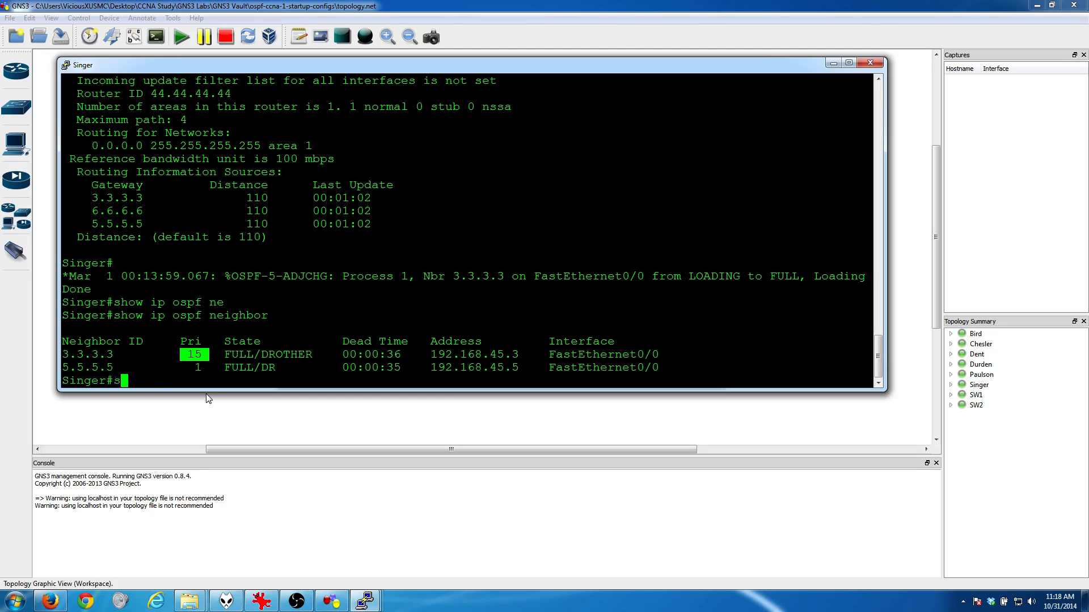
{"action": "key", "text": "BackSpace"}
{"action": "key", "text": "BackSpace"}
{"action": "key", "text": "BackSpace"}
{"action": "key", "text": "BackSpace"}
{"action": "type", "text": "clear ip ospf pr"}
{"action": "key", "text": "Tab"}
{"action": "key", "text": "Return"}
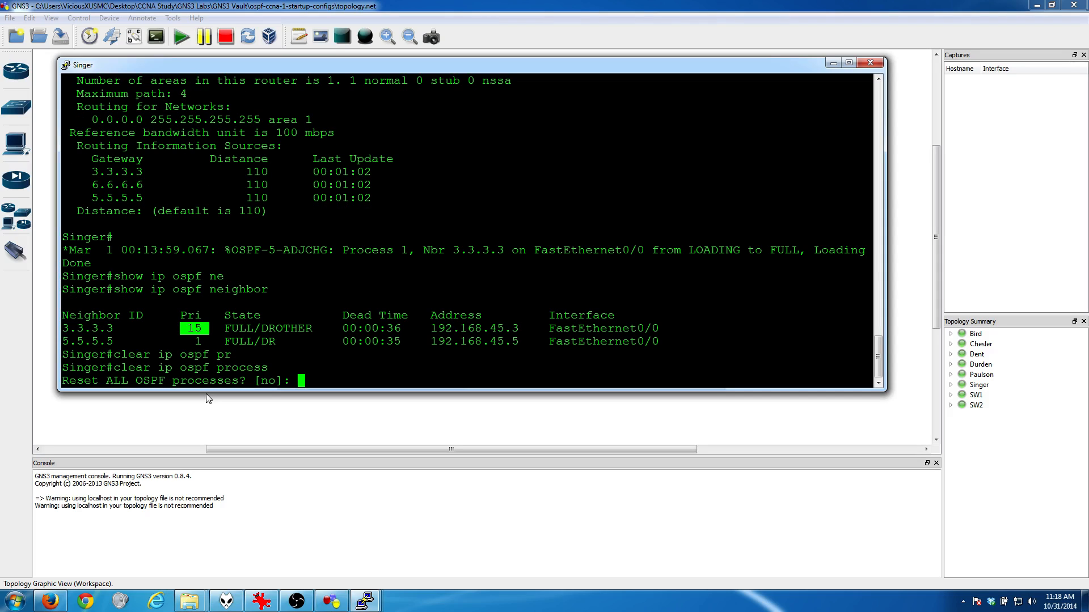
{"action": "type", "text": "y"}
{"action": "key", "text": "Return"}
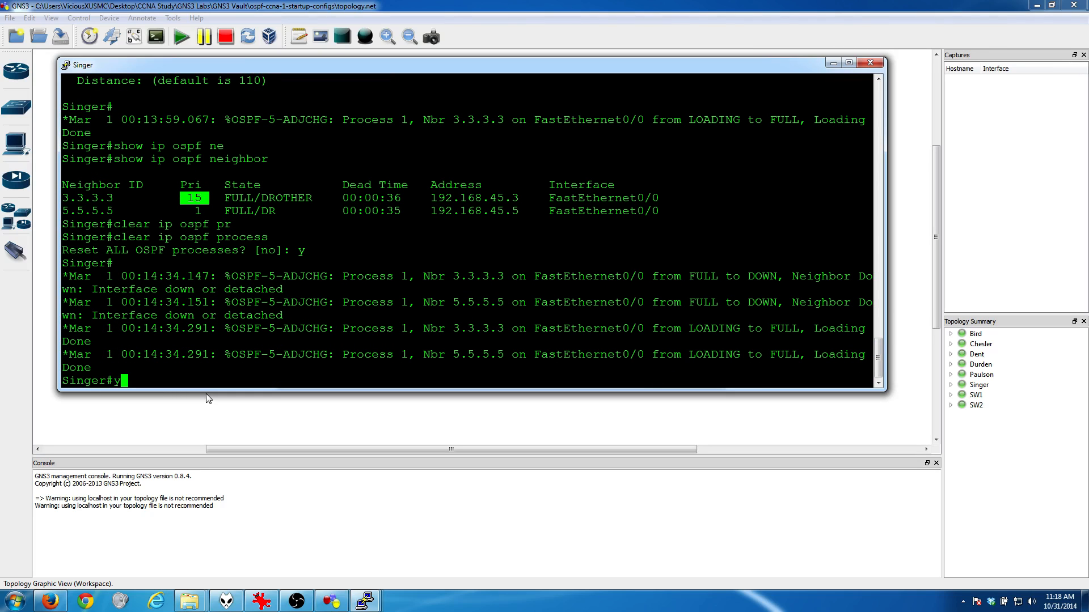
Step: Rerun "show ip ospf neighbor" on Singer to check the neighbors' DR and BDR roles
{"action": "key", "text": "Up"}
{"action": "key", "text": "Up"}
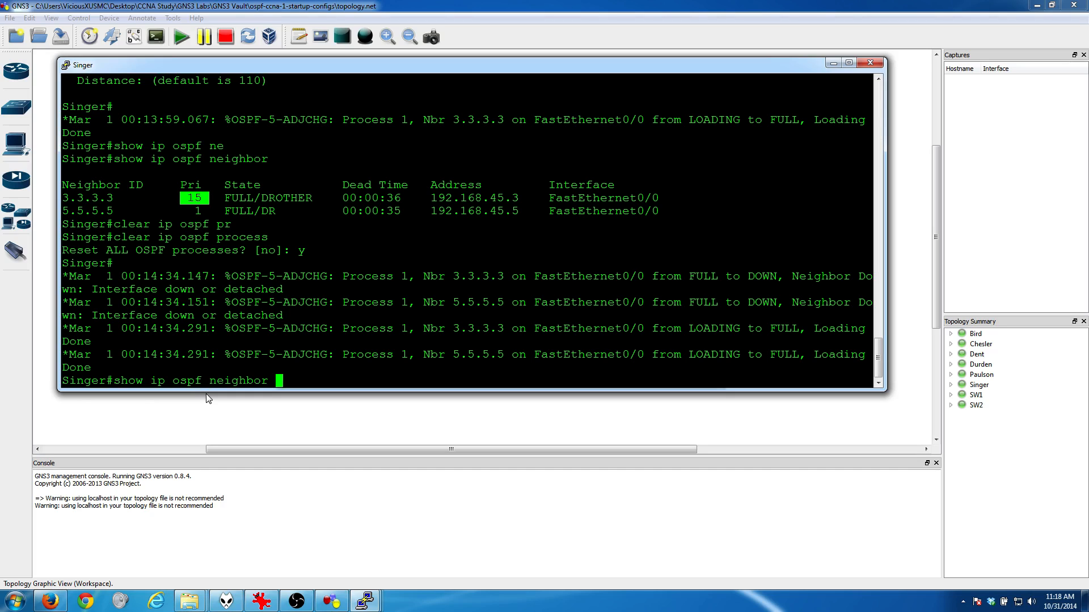
{"action": "key", "text": "Return"}
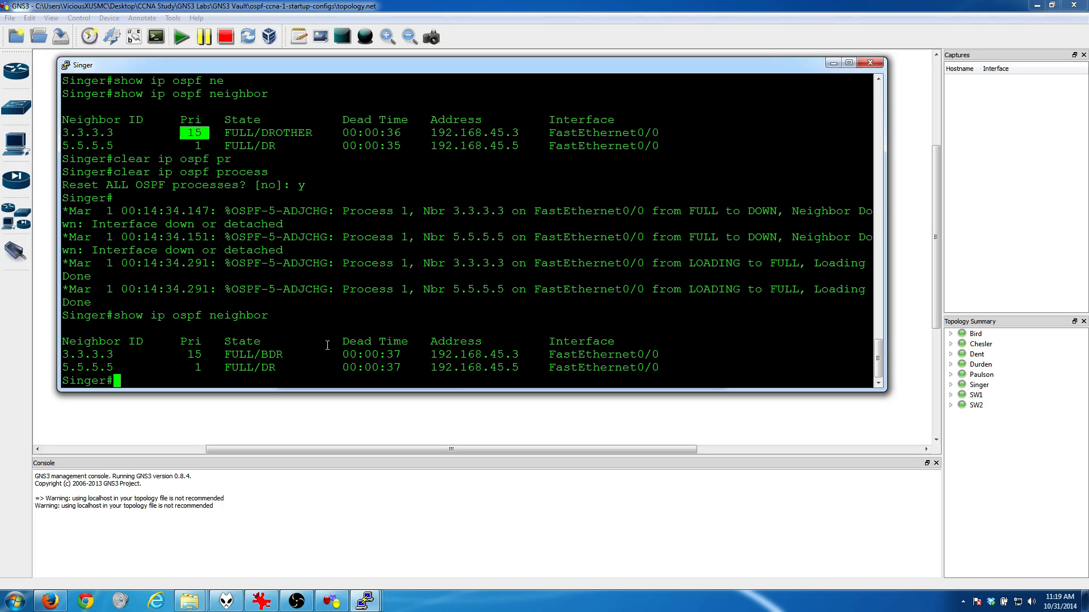
Step: Repeat "clear ip ospf process" on Singer, answer y, and minimize its console
{"action": "key", "text": "Up"}
{"action": "key", "text": "Up"}
{"action": "key", "text": "Up"}
{"action": "key", "text": "Return"}
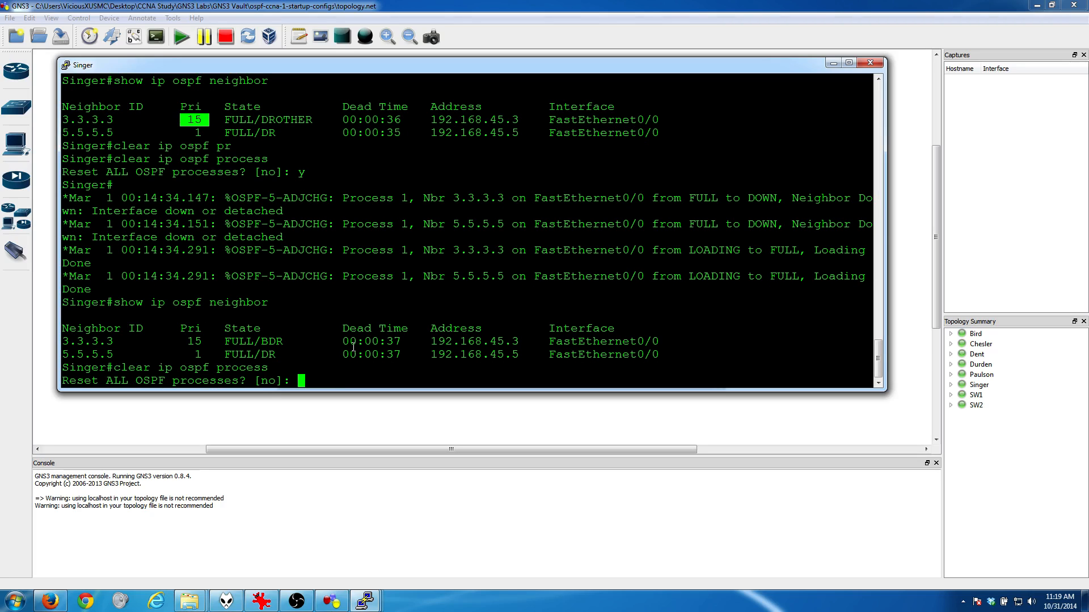
{"action": "type", "text": "y"}
{"action": "key", "text": "Return"}
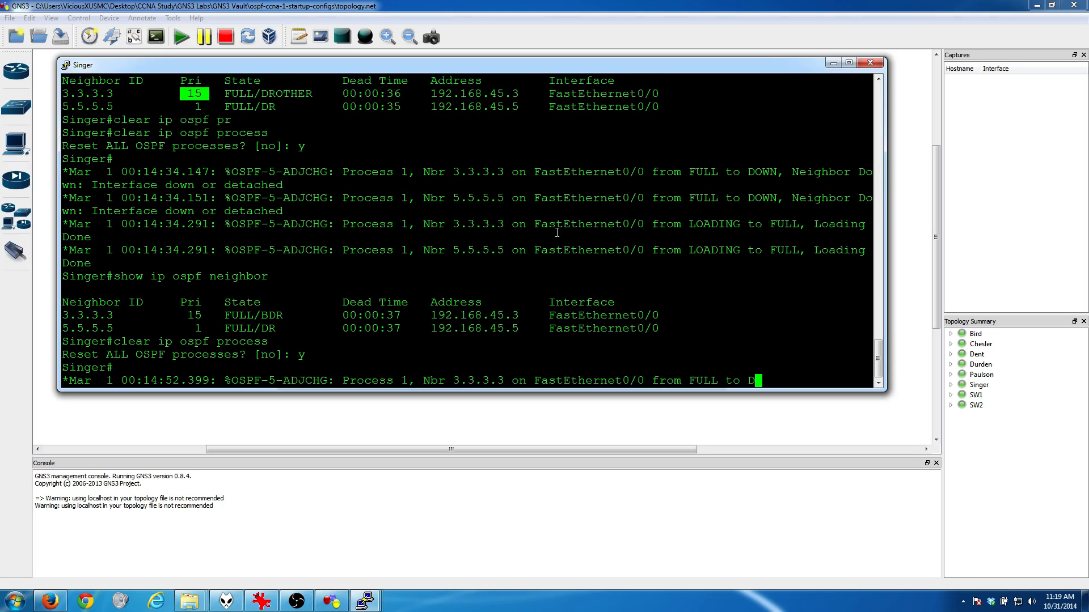
{"action": "left_click", "coordinate": [832, 63]}
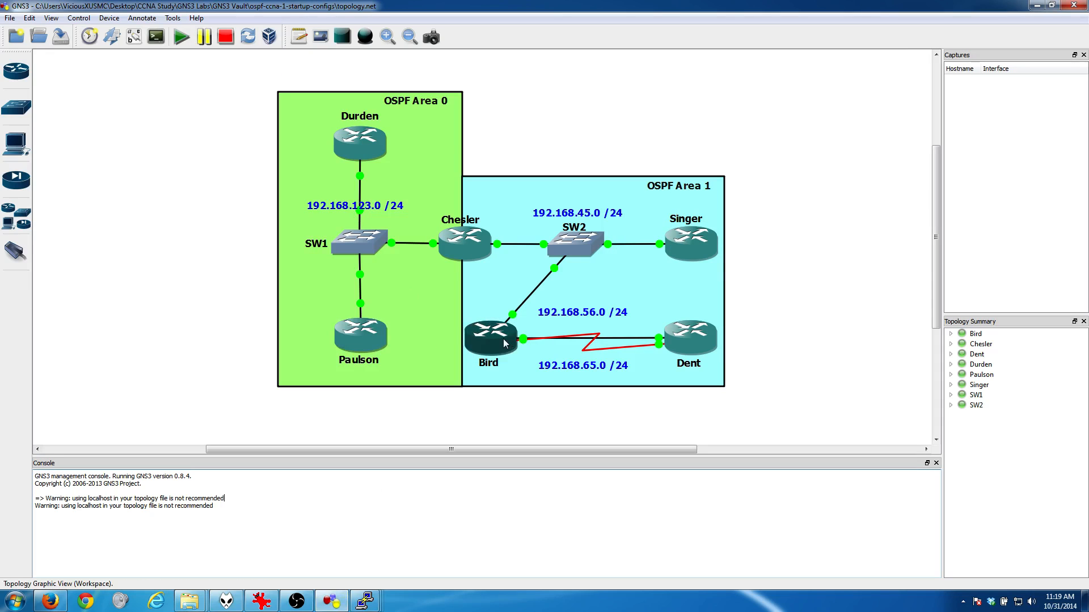
Step: Open Bird's console and exit router and global configuration modes back to the privileged prompt
{"action": "left_click", "coordinate": [365, 603]}
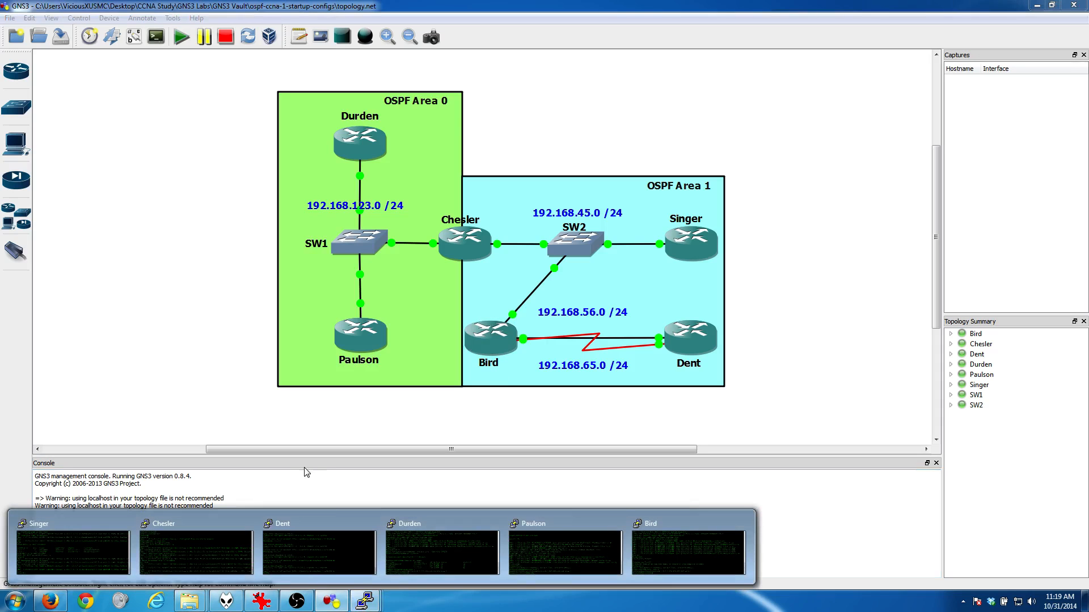
{"action": "left_click", "coordinate": [659, 548]}
{"action": "type", "text": "exit"}
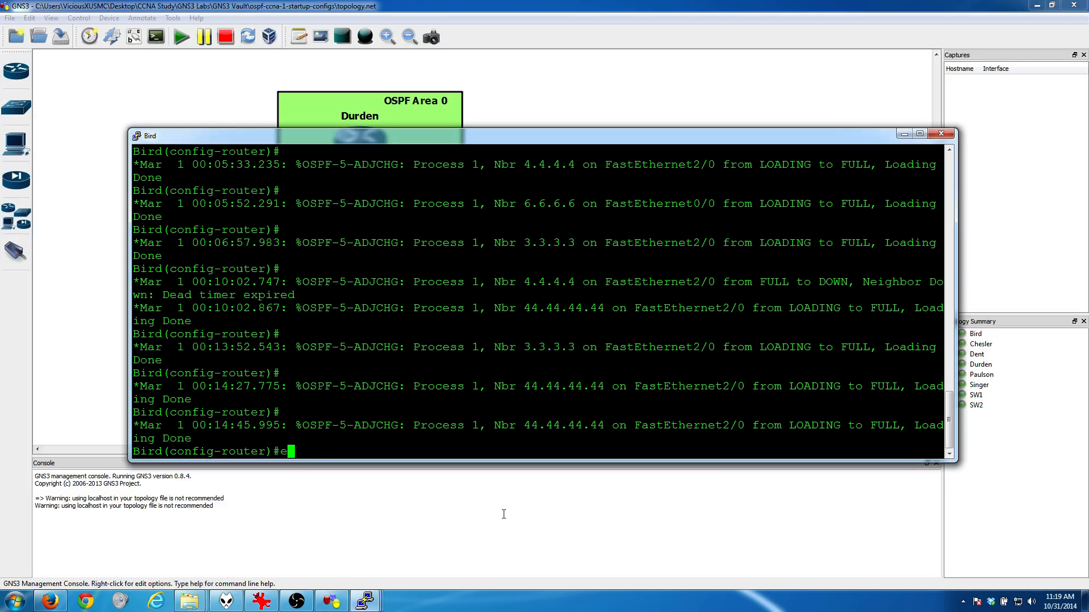
{"action": "key", "text": "Return"}
{"action": "type", "text": "exit"}
{"action": "key", "text": "Return"}
{"action": "key", "text": "Return"}
Step: Reset all OSPF processes on Bird with "clear ip ospf process", answering y, and minimize its console
{"action": "type", "text": "clea"}
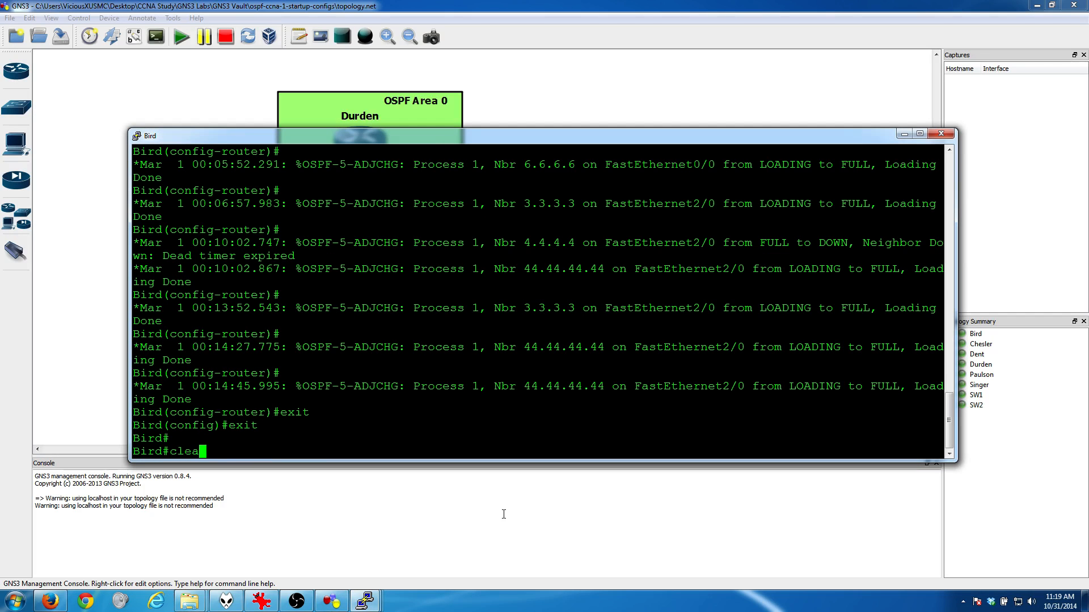
{"action": "type", "text": "r ip osp pr"}
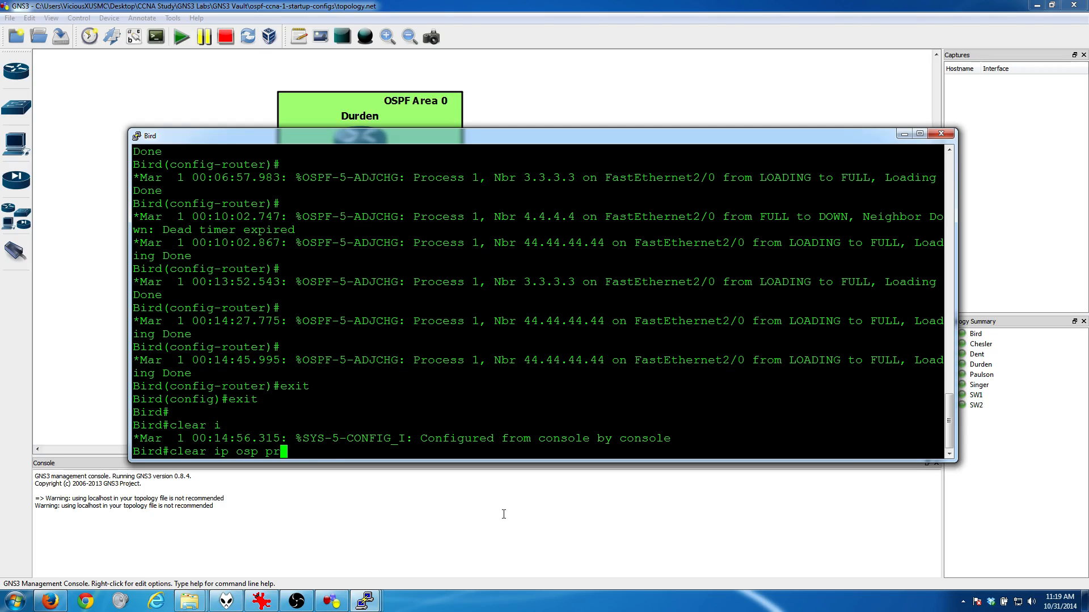
{"action": "key", "text": "Tab"}
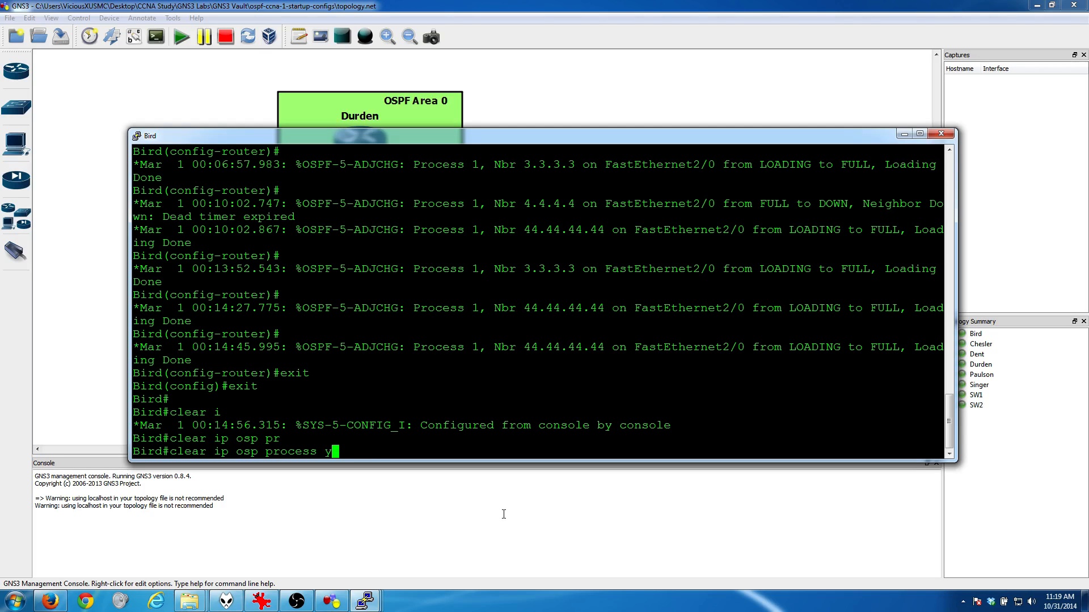
{"action": "key", "text": "Return"}
{"action": "type", "text": "y"}
{"action": "key", "text": "Return"}
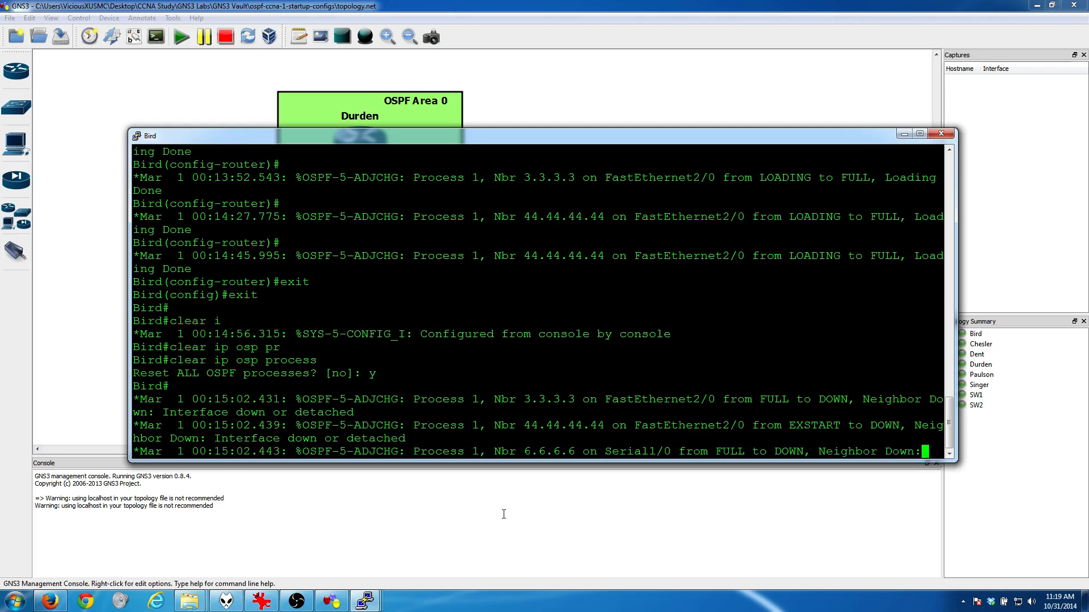
{"action": "left_click", "coordinate": [904, 135]}
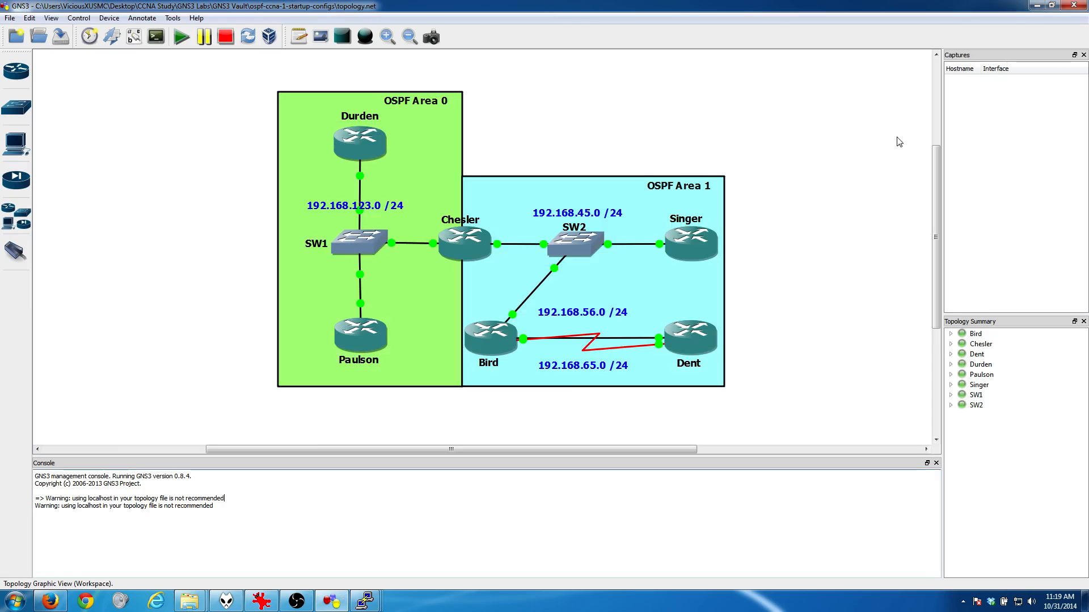
Step: Open Singer's console and run "show ip ospf neighbor" to check which router is the DR
{"action": "left_click", "coordinate": [354, 603]}
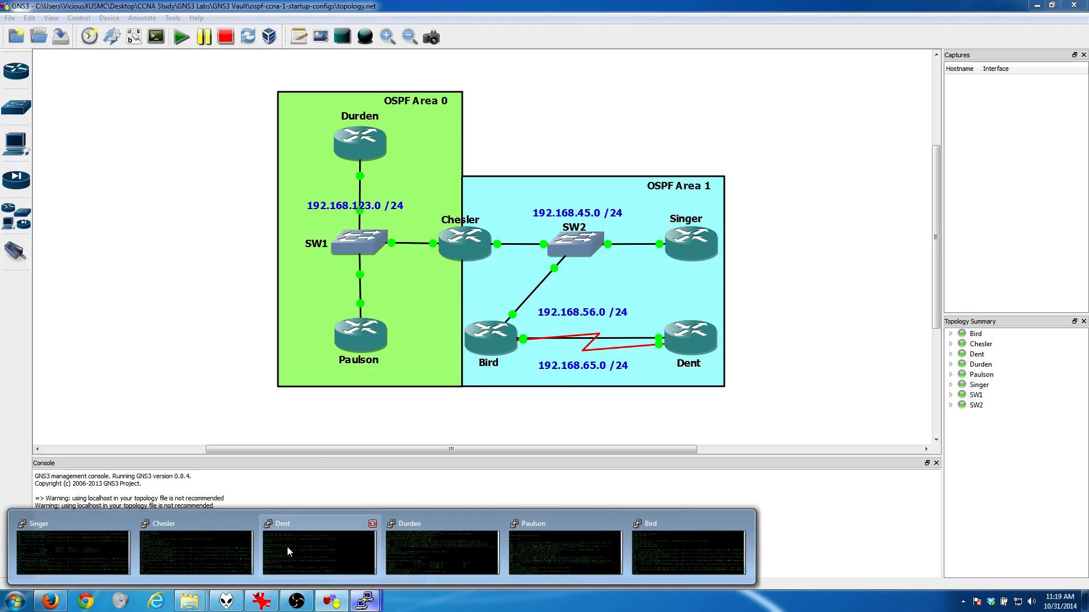
{"action": "left_click", "coordinate": [73, 551]}
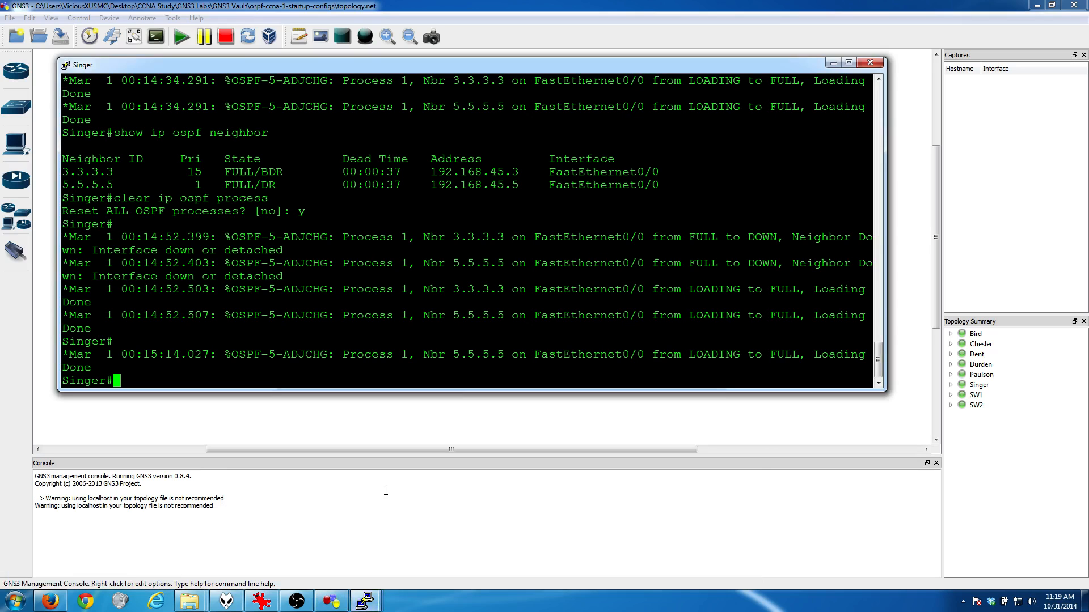
{"action": "type", "text": "show ip os n"}
{"action": "key", "text": "Tab"}
{"action": "key", "text": "Return"}
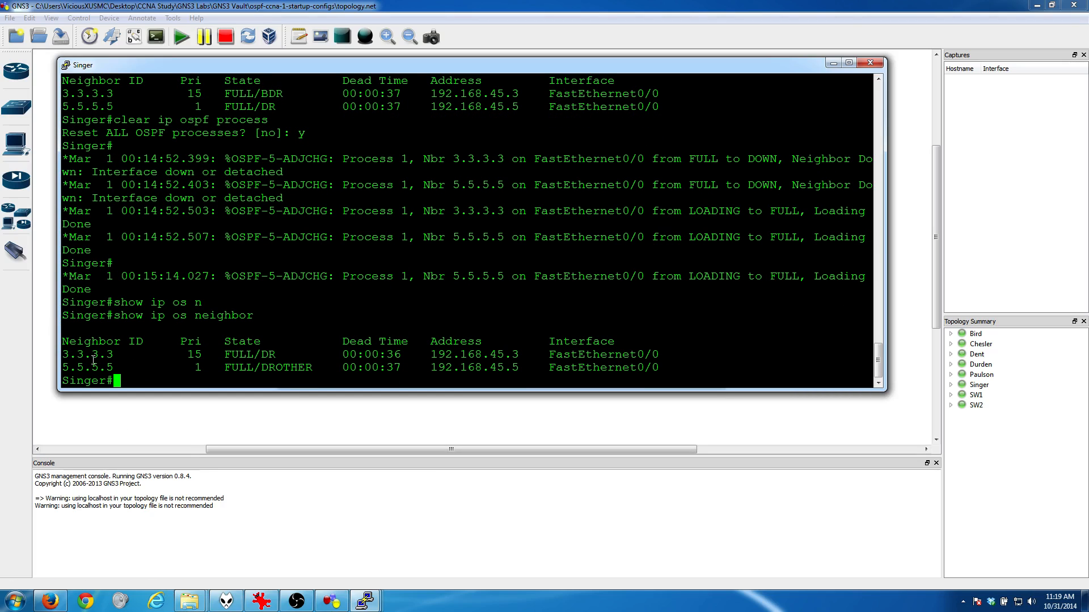
Step: Highlight the ID and state of neighbor 3.3.3.3 in Singer's neighbor table, and minimize the console
{"action": "left_click_drag", "start_coordinate": [117, 354], "coordinate": [67, 355]}
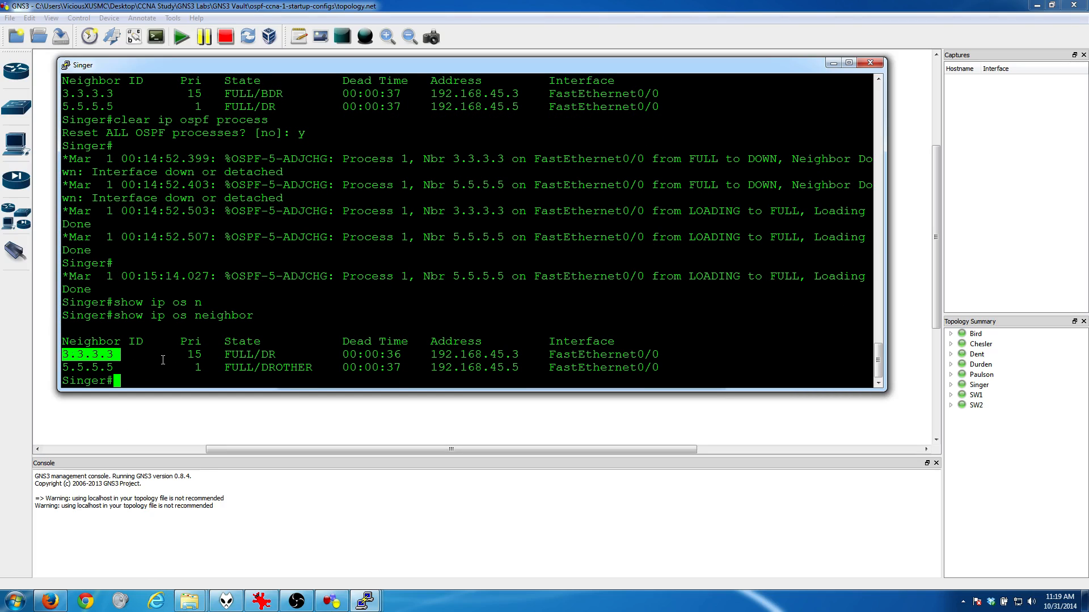
{"action": "left_click_drag", "start_coordinate": [185, 355], "coordinate": [283, 354]}
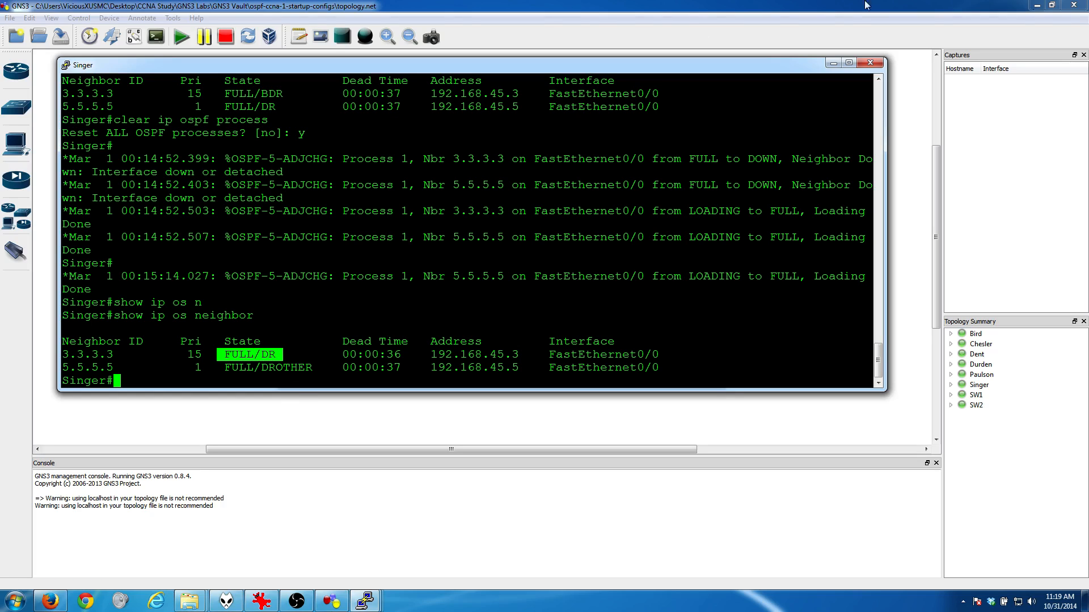
{"action": "left_click", "coordinate": [834, 63]}
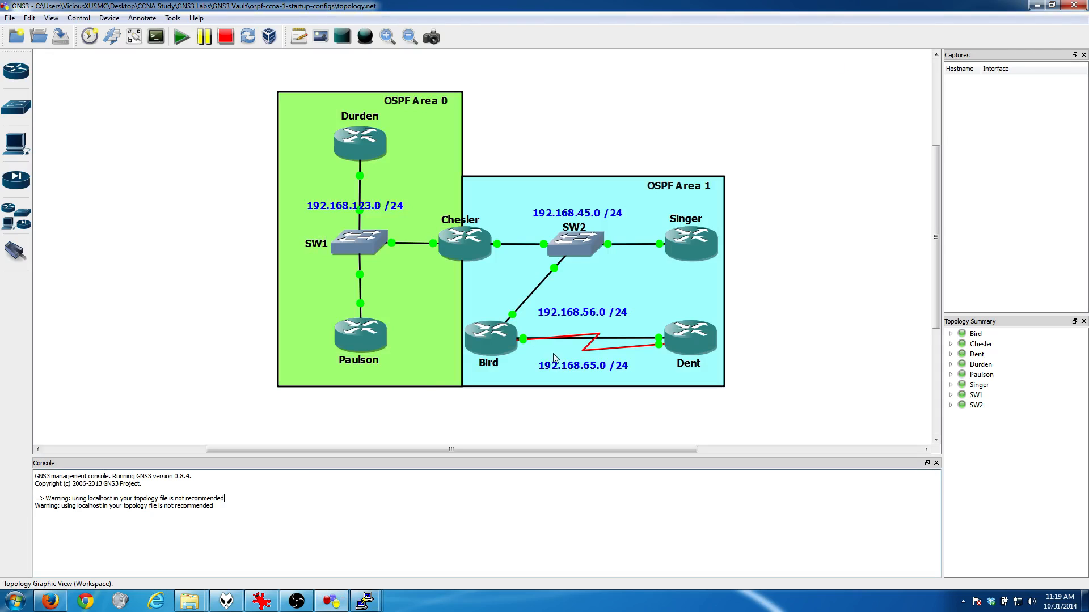
Step: Bring up goal.PNG in IrfanView, mark the MD5 authentication task for the Bird–Dent serial link, and return to the topology
{"action": "left_click", "coordinate": [253, 608]}
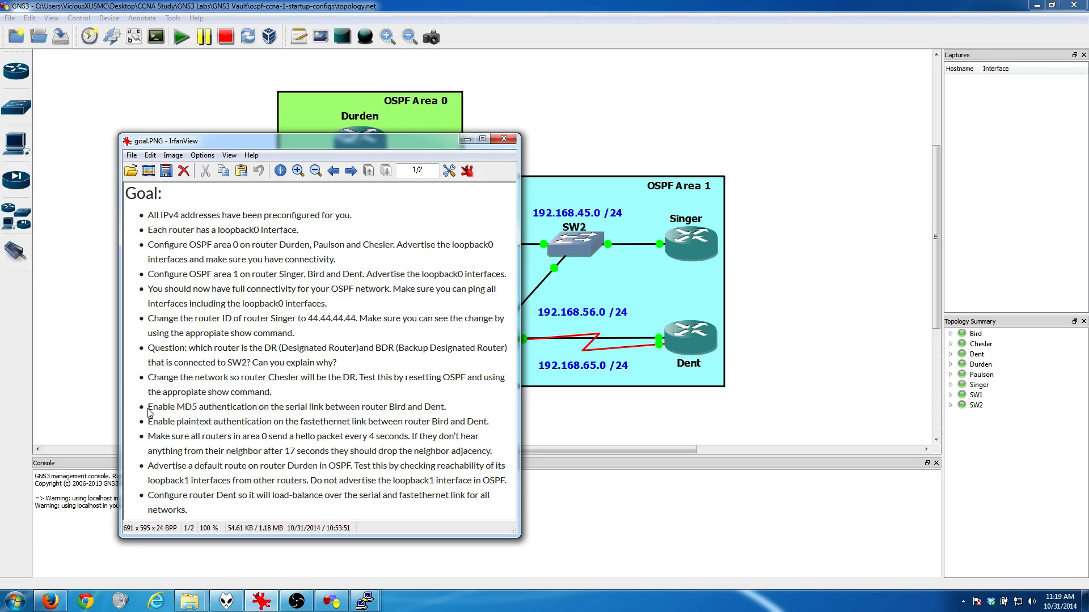
{"action": "left_click_drag", "start_coordinate": [147, 407], "coordinate": [254, 408]}
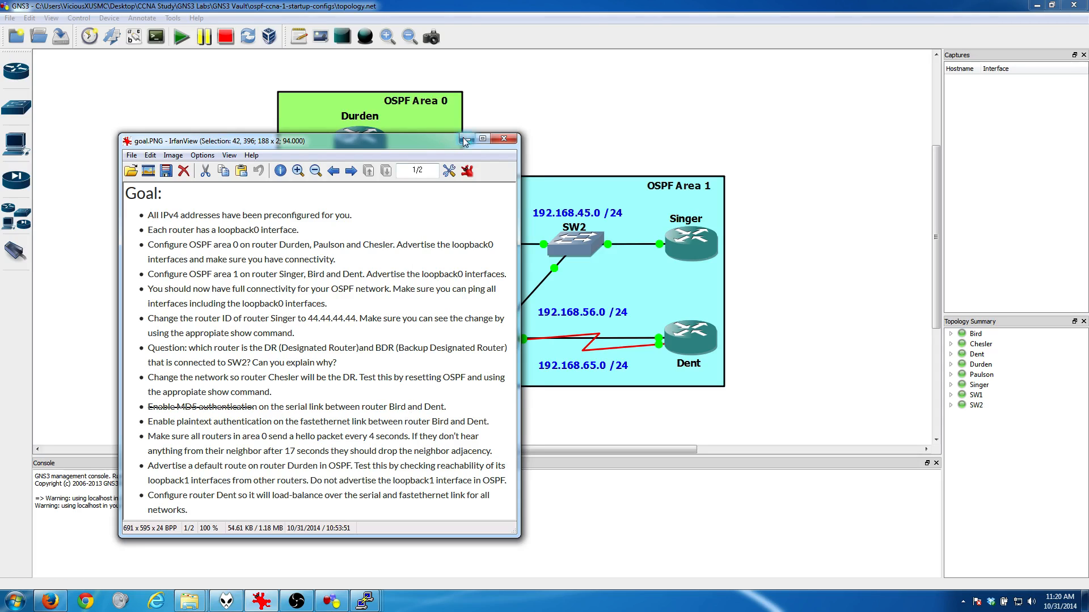
{"action": "left_click", "coordinate": [642, 355]}
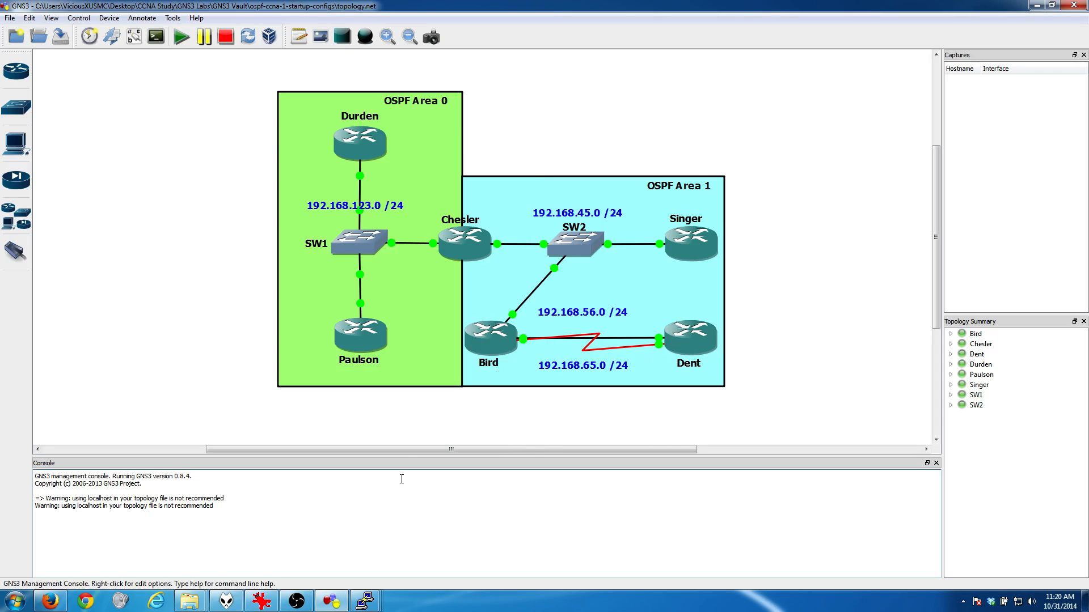
Step: Open Bird's console and run "show ip int brief" to identify the serial interface toward Dent
{"action": "left_click", "coordinate": [364, 601]}
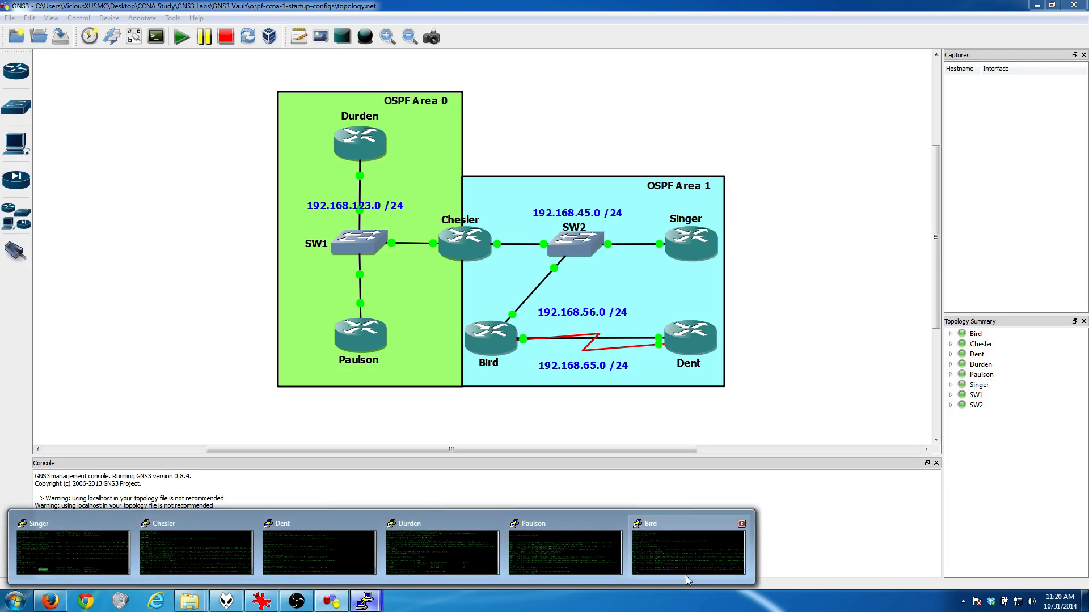
{"action": "left_click", "coordinate": [686, 553]}
{"action": "type", "text": "show "}
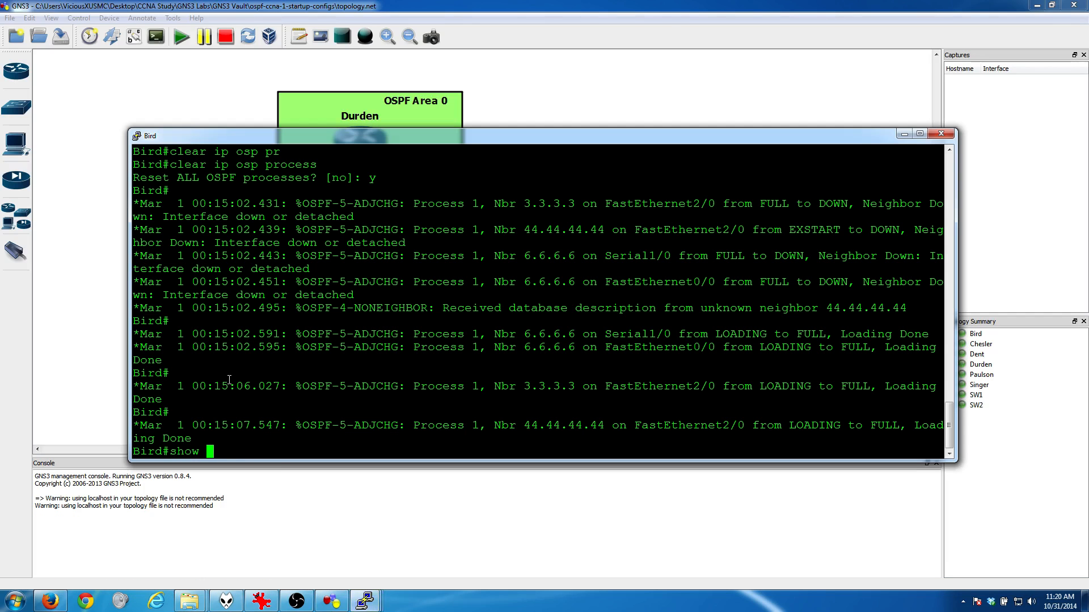
{"action": "type", "text": "ip int brief"}
{"action": "key", "text": "Return"}
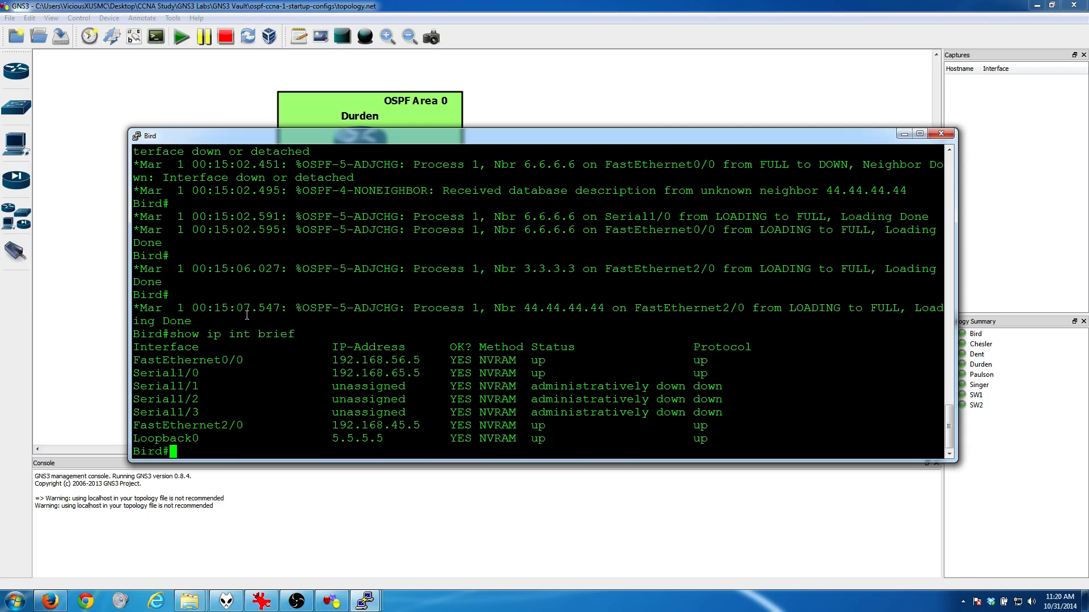
Step: Enable OSPF message-digest authentication on Bird's Serial1/0 interface with "ip ospf authentication message-digest"
{"action": "type", "text": "conf t"}
{"action": "key", "text": "Return"}
{"action": "type", "text": "int s1/0"}
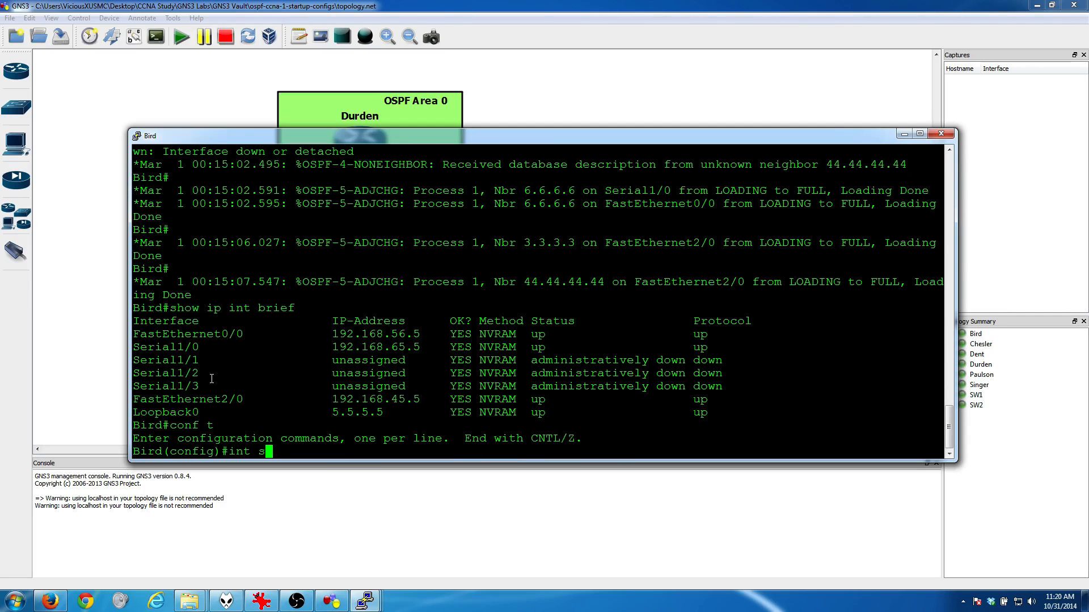
{"action": "key", "text": "Return"}
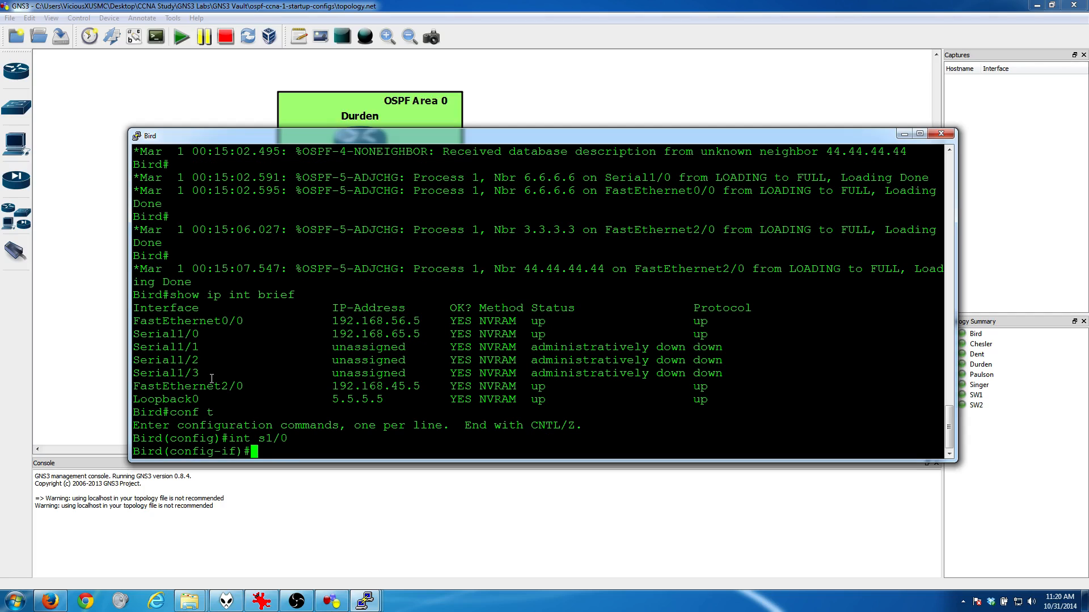
{"action": "type", "text": "ip ospf au"}
{"action": "key", "text": "Tab"}
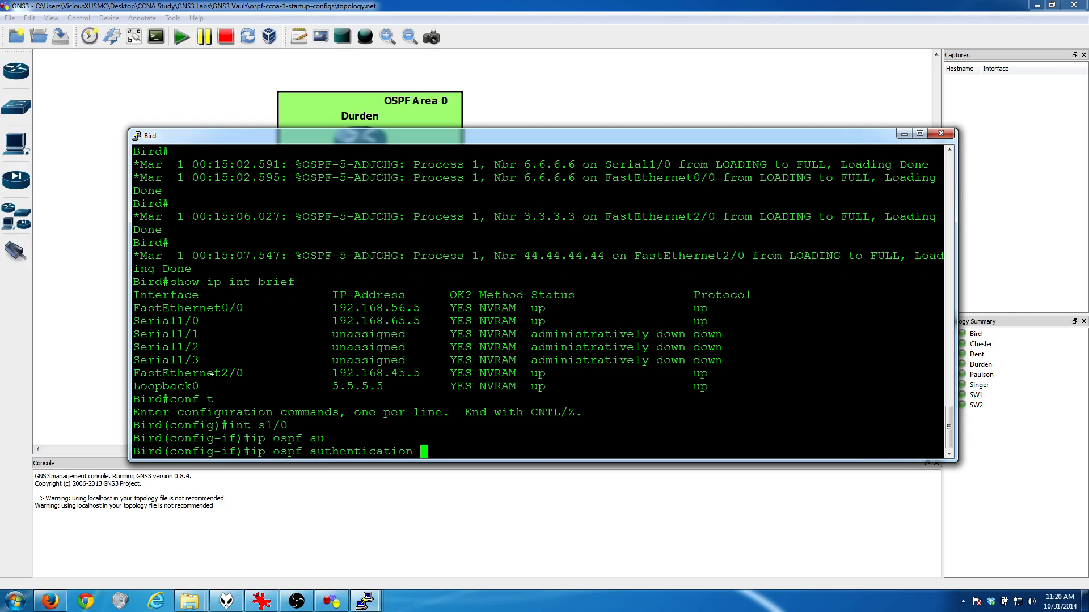
{"action": "type", "text": "?"}
{"action": "type", "text": "me"}
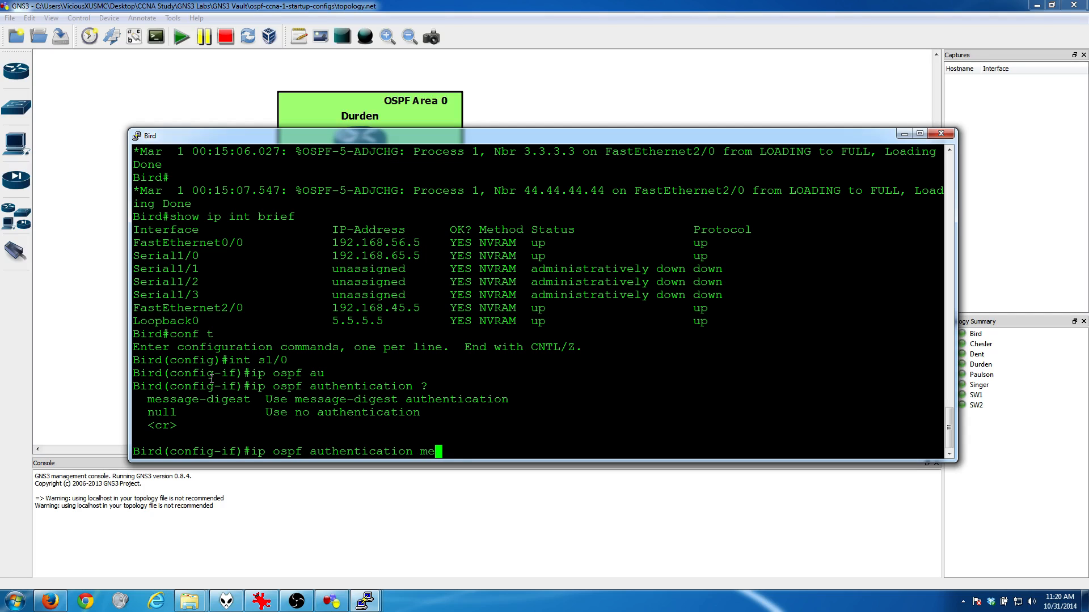
{"action": "key", "text": "Tab"}
{"action": "type", "text": "?"}
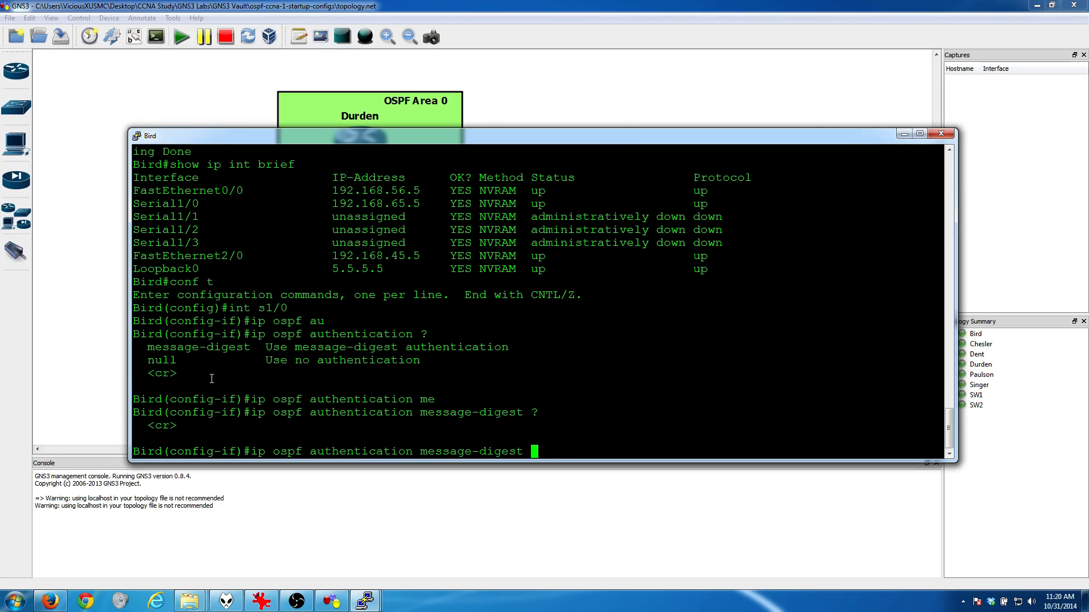
{"action": "key", "text": "Return"}
{"action": "key", "text": "Return"}
{"action": "key", "text": "Return"}
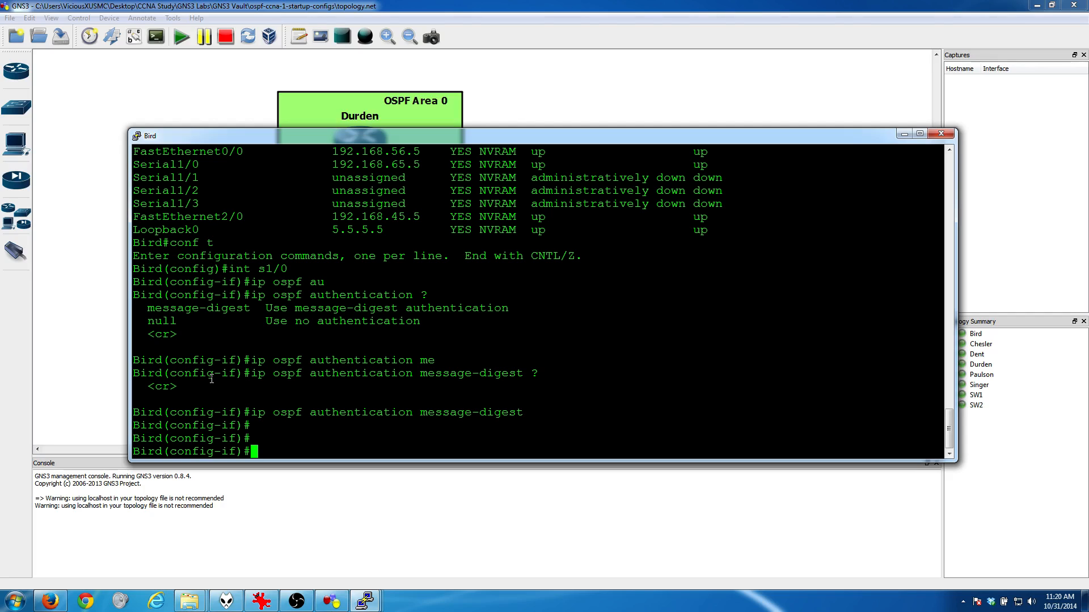
{"action": "type", "text": "ip ospf au"}
{"action": "key", "text": "Tab"}
{"action": "type", "text": "thentication-ke"}
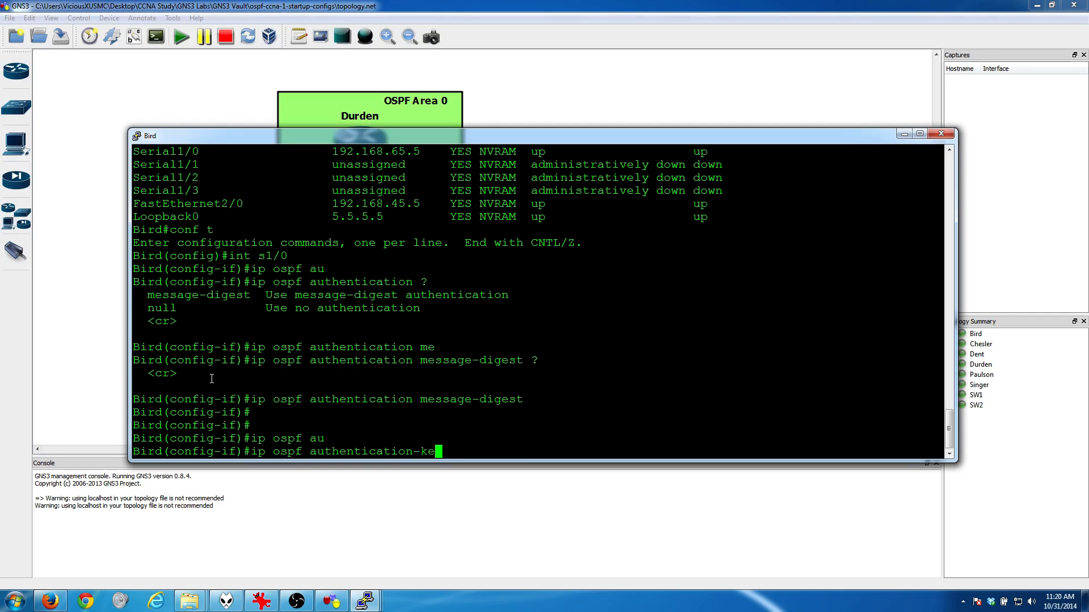
{"action": "key", "text": "Tab"}
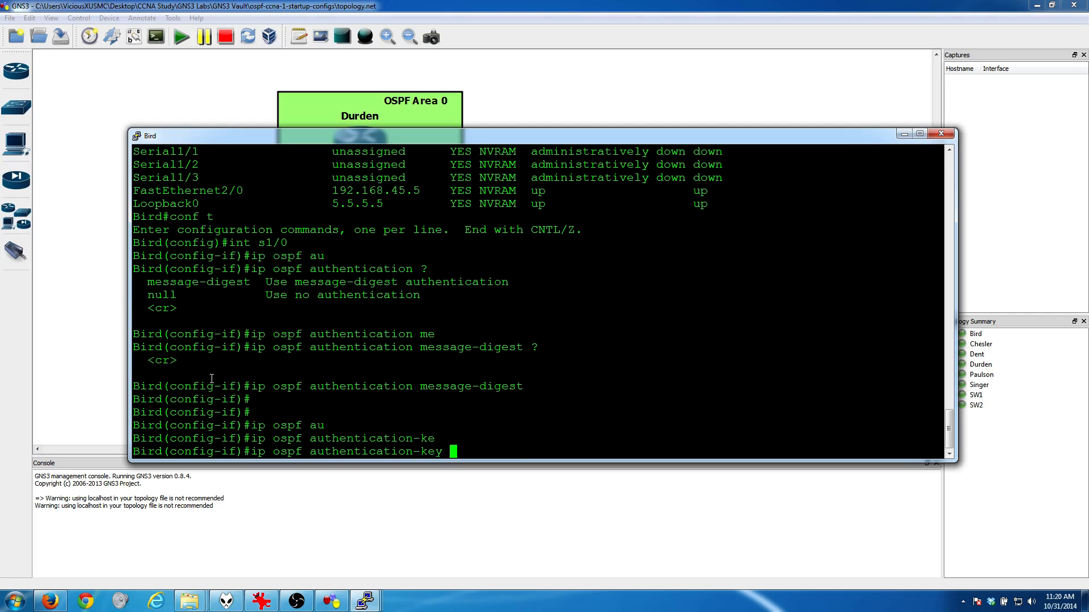
{"action": "type", "text": "?"}
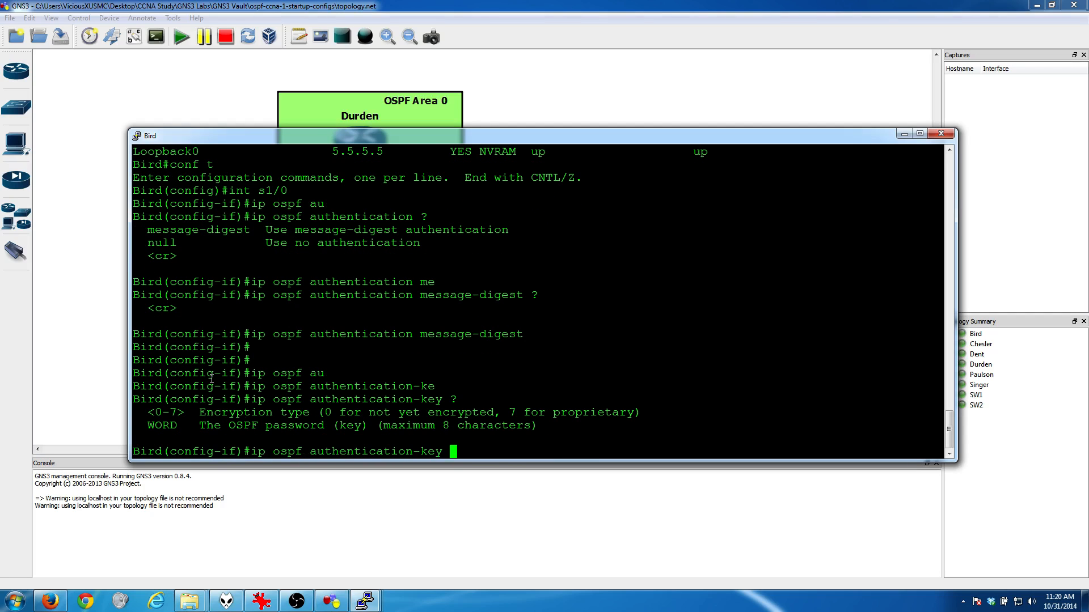
{"action": "key", "text": "BackSpace"}
{"action": "key", "text": "BackSpace"}
{"action": "key", "text": "BackSpace"}
{"action": "key", "text": "BackSpace"}
{"action": "key", "text": "BackSpace"}
{"action": "key", "text": "BackSpace"}
{"action": "key", "text": "BackSpace"}
{"action": "key", "text": "BackSpace"}
{"action": "key", "text": "BackSpace"}
{"action": "key", "text": "BackSpace"}
{"action": "key", "text": "BackSpace"}
{"action": "key", "text": "BackSpace"}
{"action": "key", "text": "BackSpace"}
{"action": "key", "text": "BackSpace"}
{"action": "key", "text": "BackSpace"}
{"action": "key", "text": "BackSpace"}
{"action": "key", "text": "BackSpace"}
{"action": "key", "text": "BackSpace"}
{"action": "key", "text": "BackSpace"}
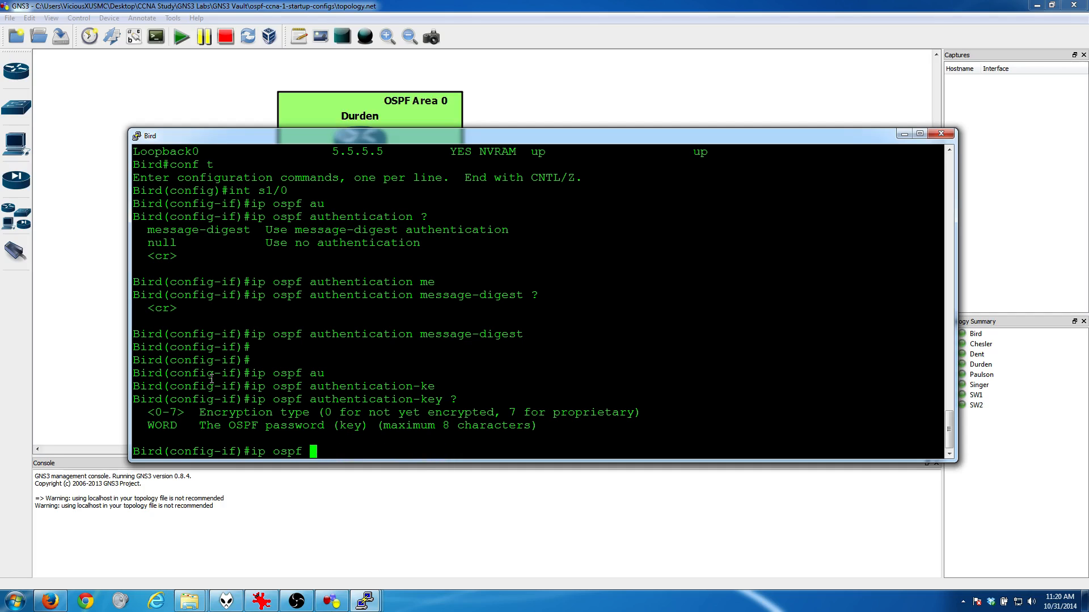
Step: Configure OSPF message-digest key 1 with MD5 and the OSPF password on Bird's Serial1/0, and minimize the console
{"action": "type", "text": "mes"}
{"action": "key", "text": "Tab"}
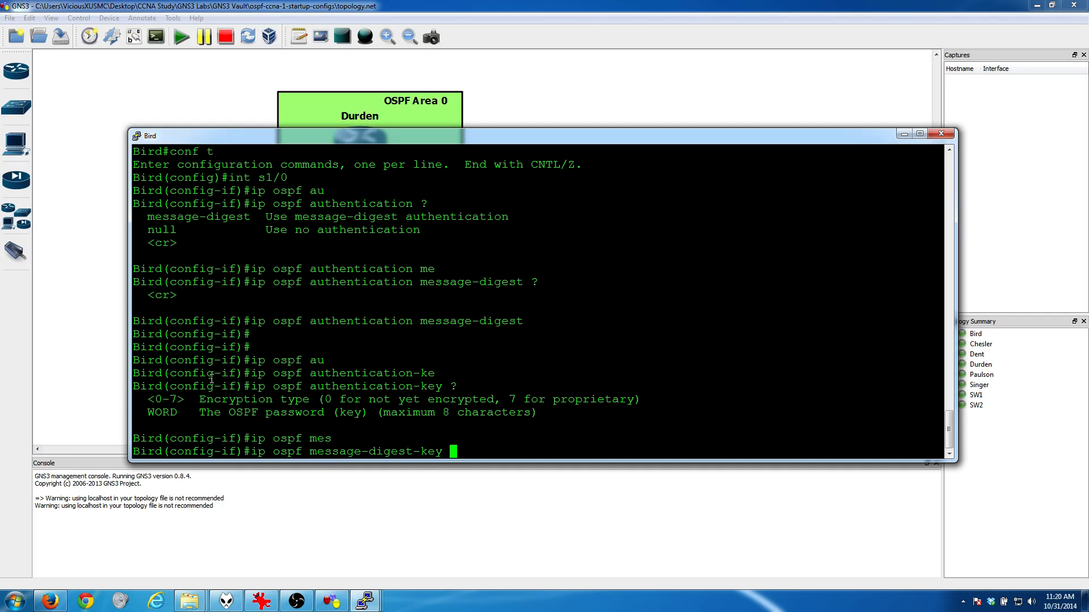
{"action": "type", "text": "?"}
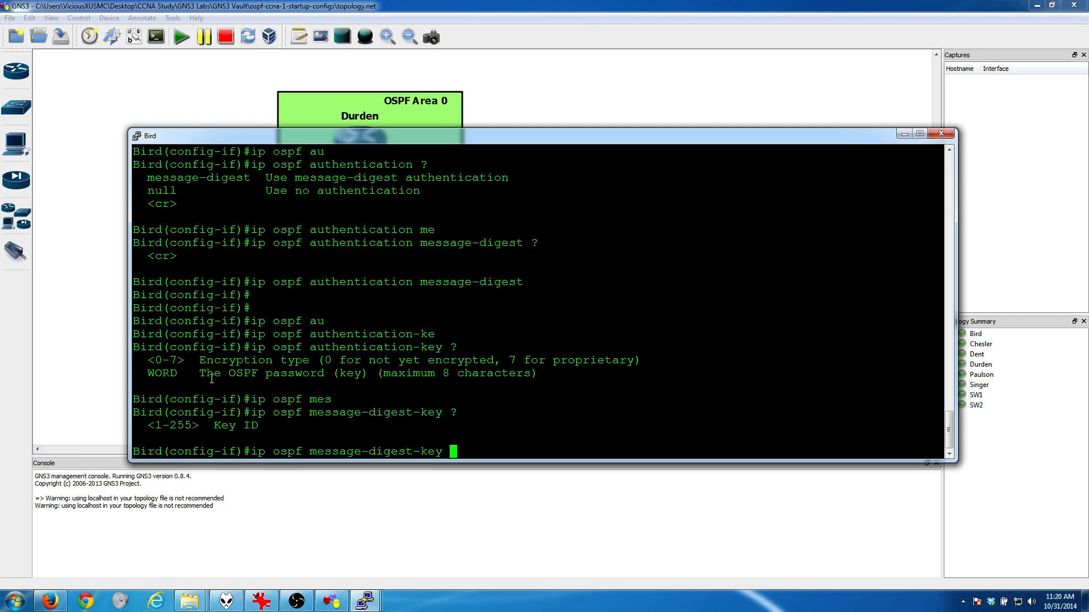
{"action": "type", "text": "1"}
{"action": "key", "text": "Return"}
{"action": "key", "text": "Up"}
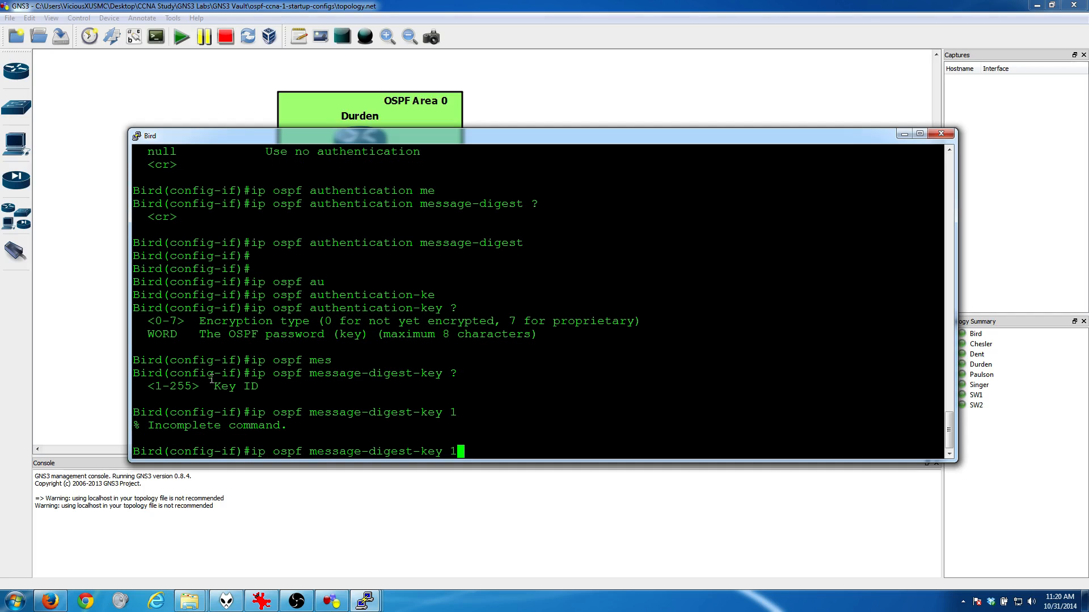
{"action": "type", "text": "?md5 ?"}
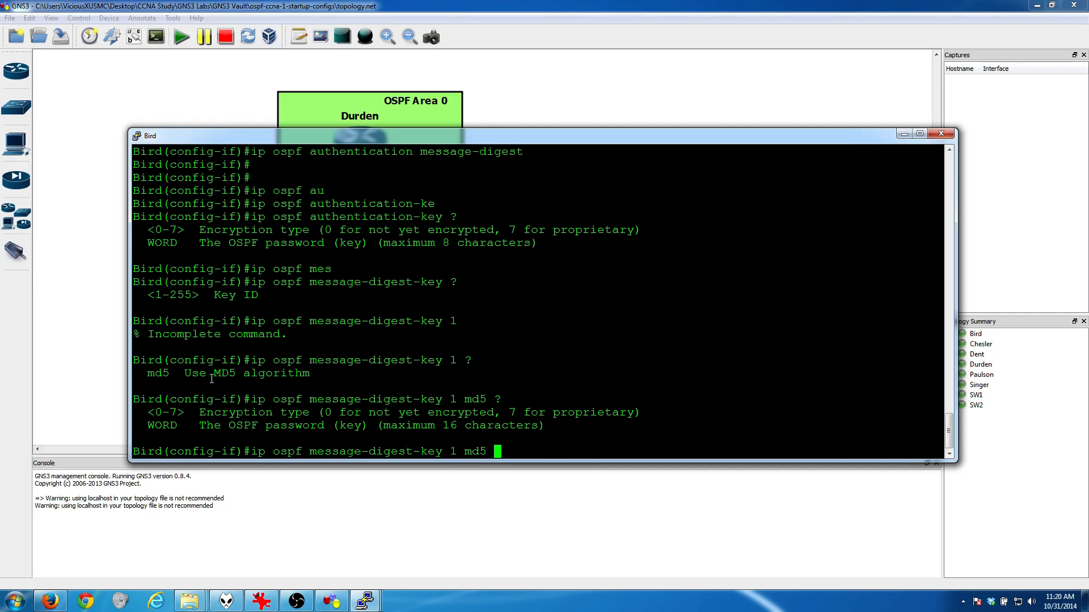
{"action": "type", "text": "Nikon"}
{"action": "key", "text": "Return"}
{"action": "key", "text": "Return"}
{"action": "key", "text": "Return"}
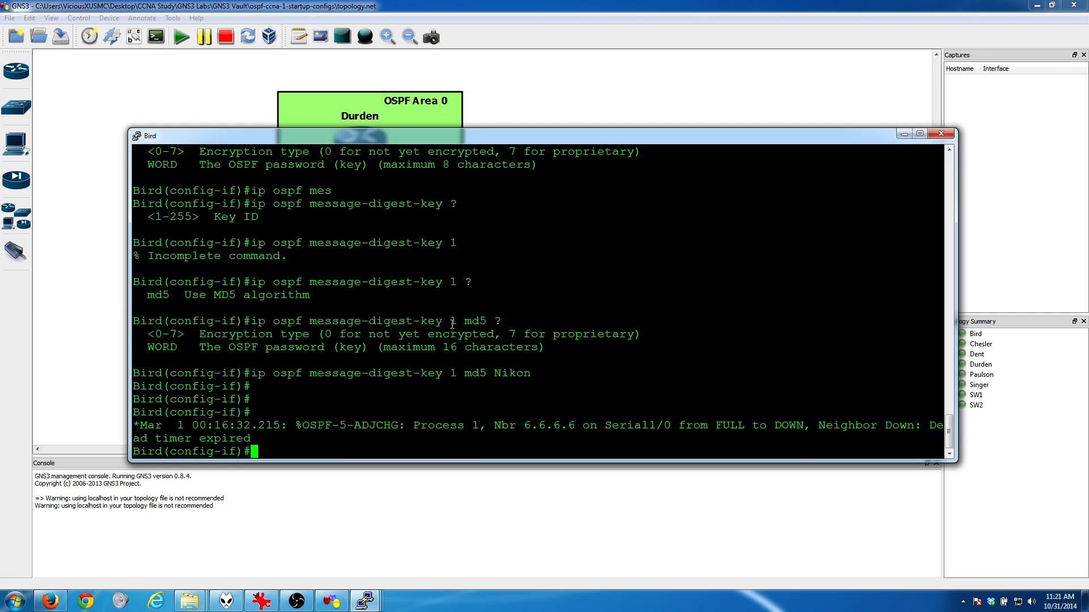
{"action": "left_click", "coordinate": [904, 135]}
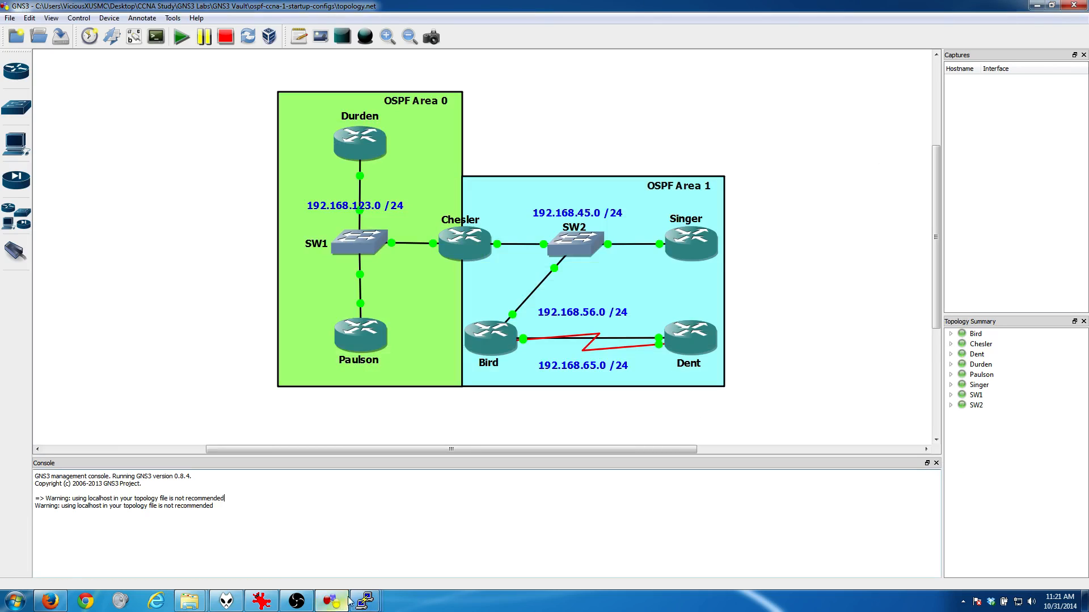
Step: Switch to Dent's console and run "show ip int brief" to identify the serial interface toward Bird
{"action": "left_click", "coordinate": [364, 601]}
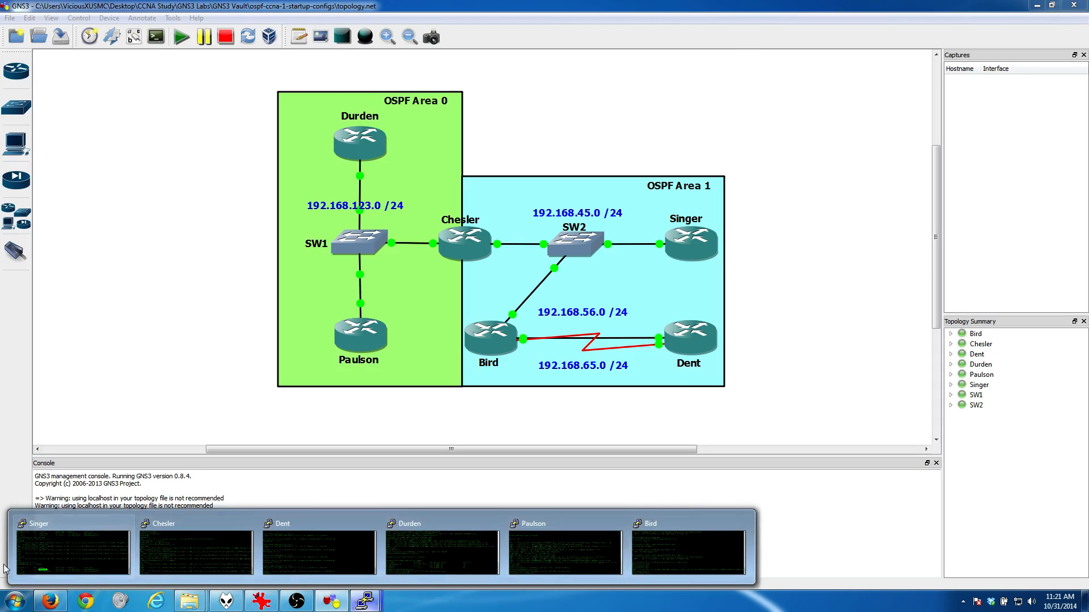
{"action": "left_click", "coordinate": [303, 543]}
{"action": "key", "text": "Return"}
{"action": "key", "text": "Return"}
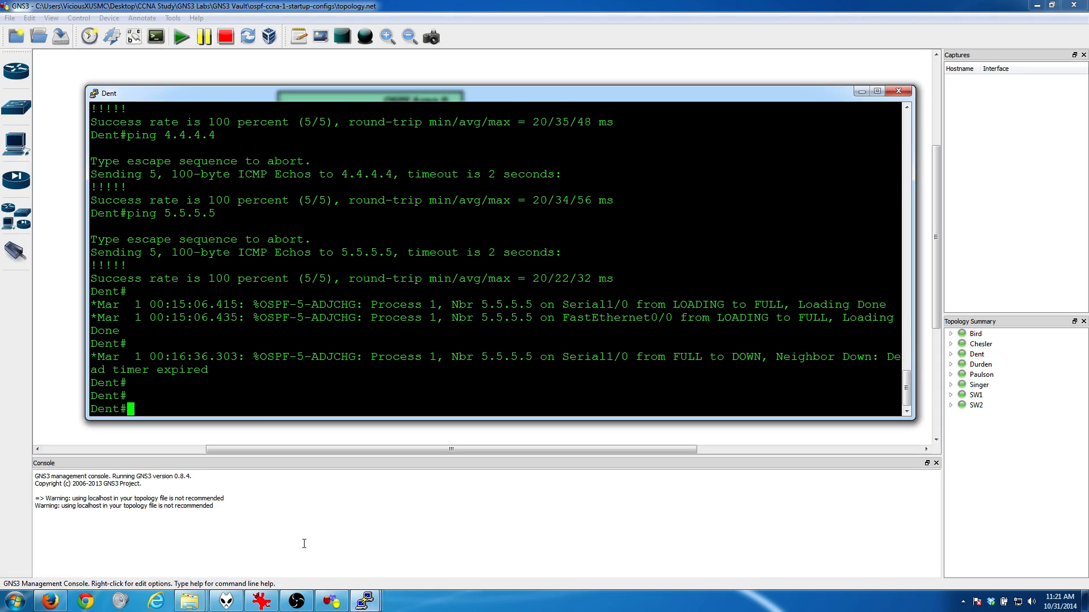
{"action": "type", "text": "show ip int brief"}
{"action": "key", "text": "Return"}
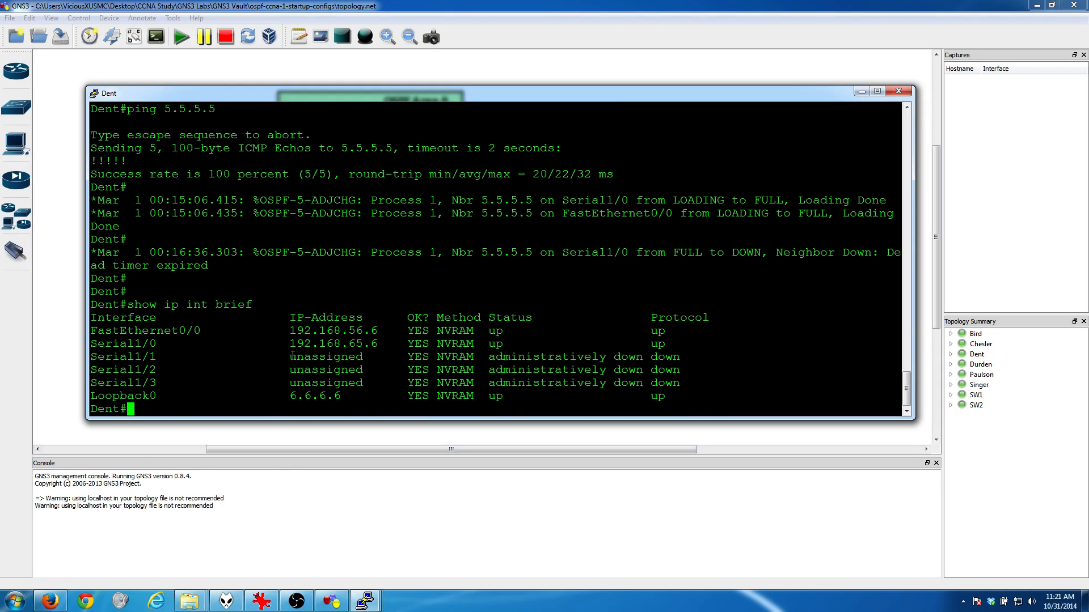
Step: Enter configuration for Dent's Serial1/0 and enable OSPF MD5 authentication with "ip ospf authentication message-digest"
{"action": "type", "text": "conf t"}
{"action": "key", "text": "Return"}
{"action": "type", "text": "int s"}
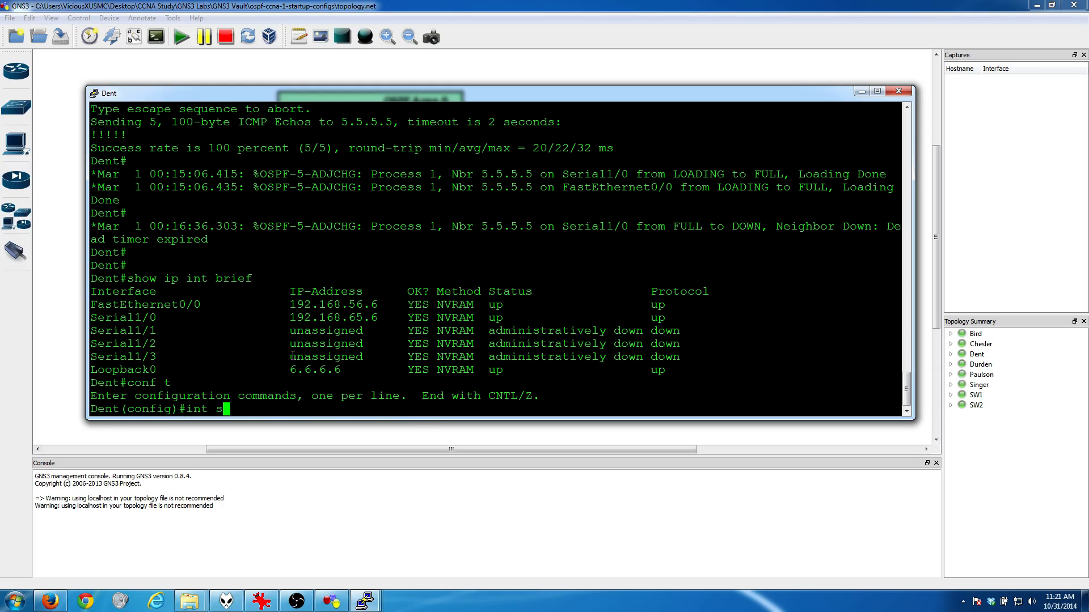
{"action": "type", "text": "1/0"}
{"action": "key", "text": "Return"}
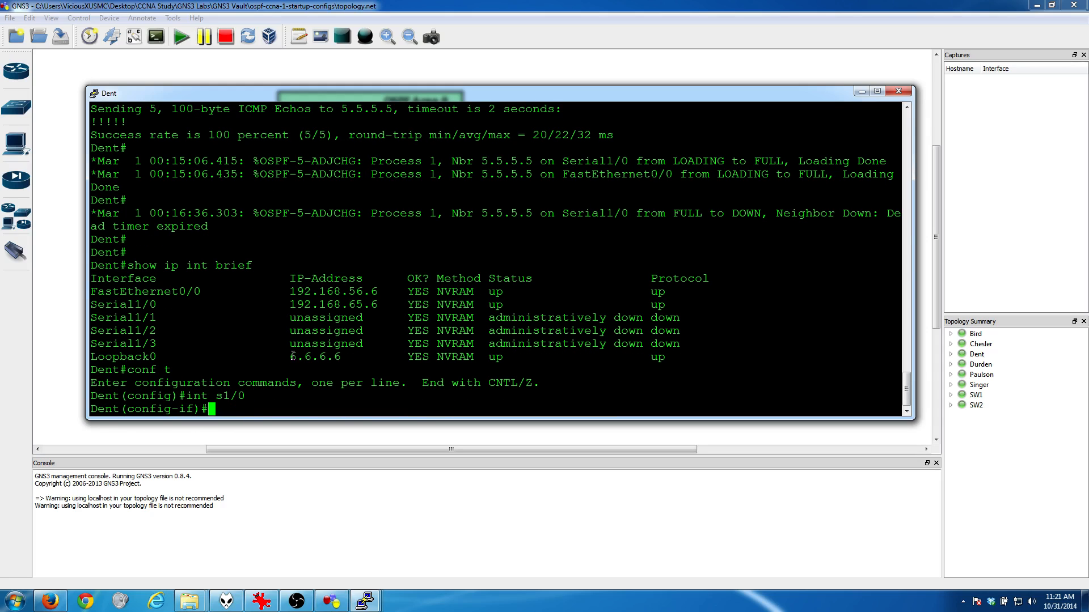
{"action": "type", "text": "ip ospf au"}
{"action": "key", "text": "Tab"}
{"action": "type", "text": "?"}
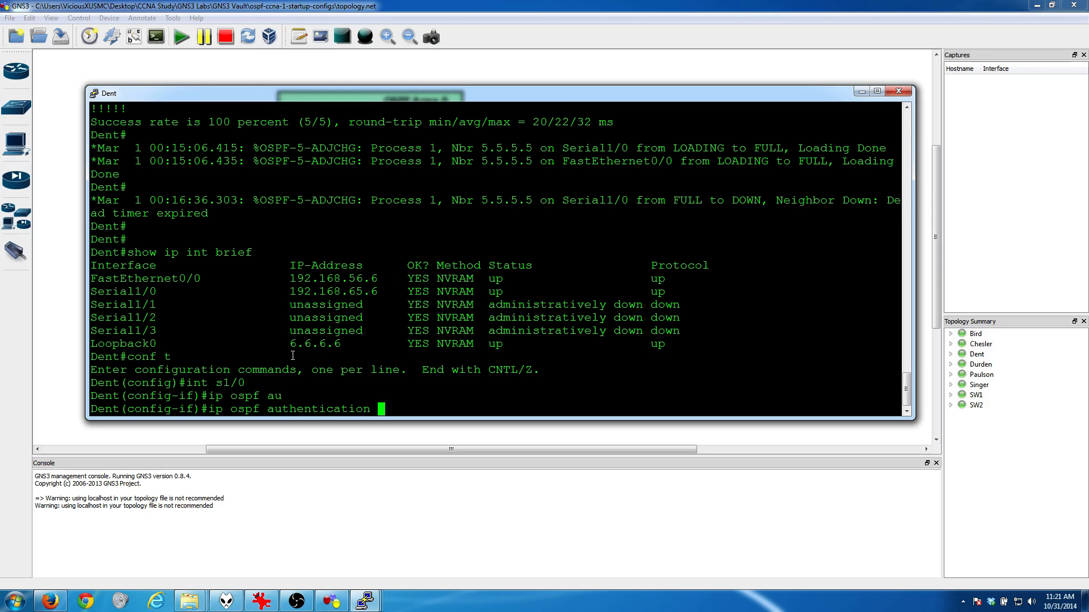
{"action": "type", "text": "m"}
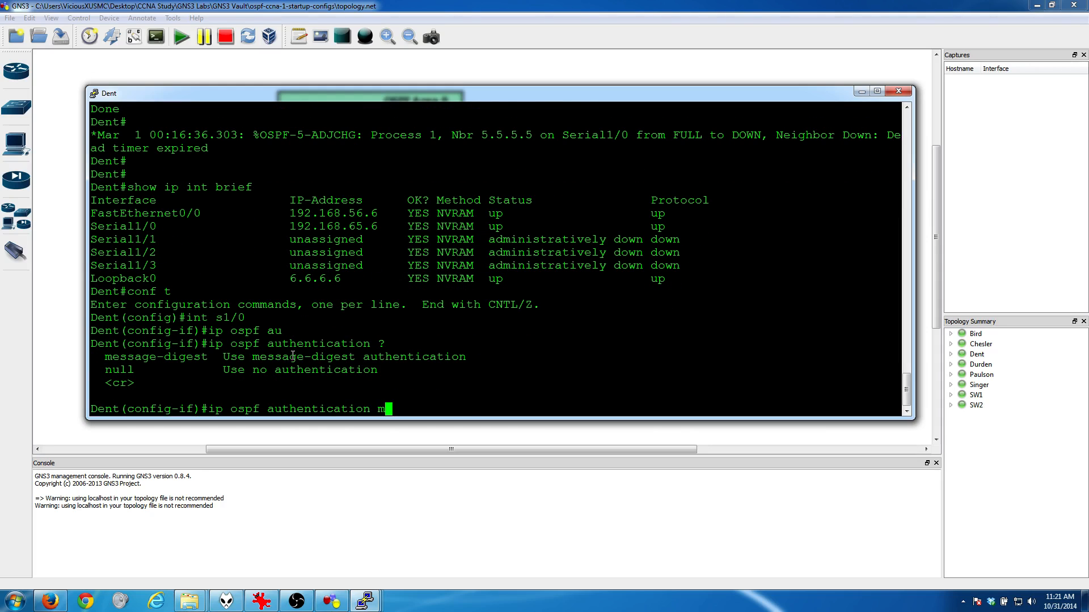
{"action": "key", "text": "Tab"}
{"action": "type", "text": "?"}
{"action": "key", "text": "Return"}
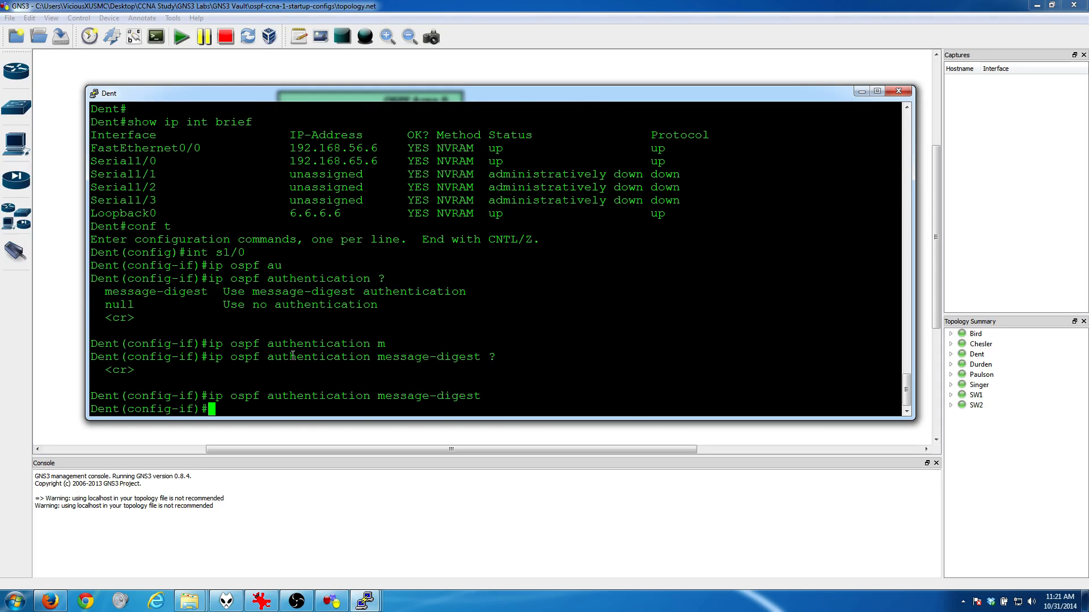
Step: Configure OSPF message-digest key 1 with MD5 and the OSPF authentication password on Dent's Serial1/0
{"action": "type", "text": "ip ospf m"}
{"action": "type", "text": "e"}
{"action": "key", "text": "Tab"}
{"action": "type", "text": "?"}
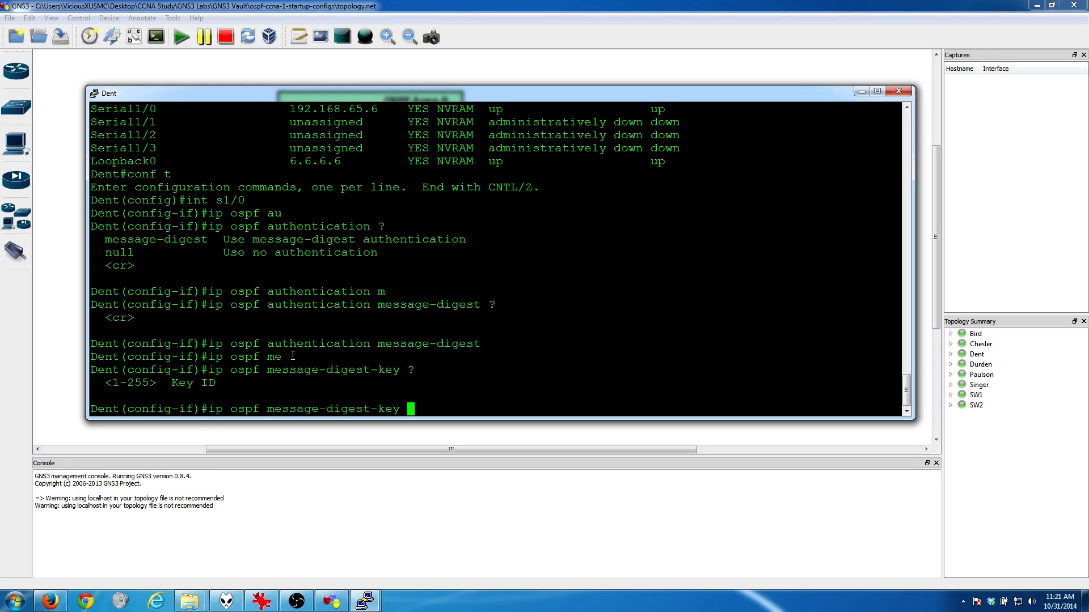
{"action": "type", "text": "1"}
{"action": "key", "text": "Return"}
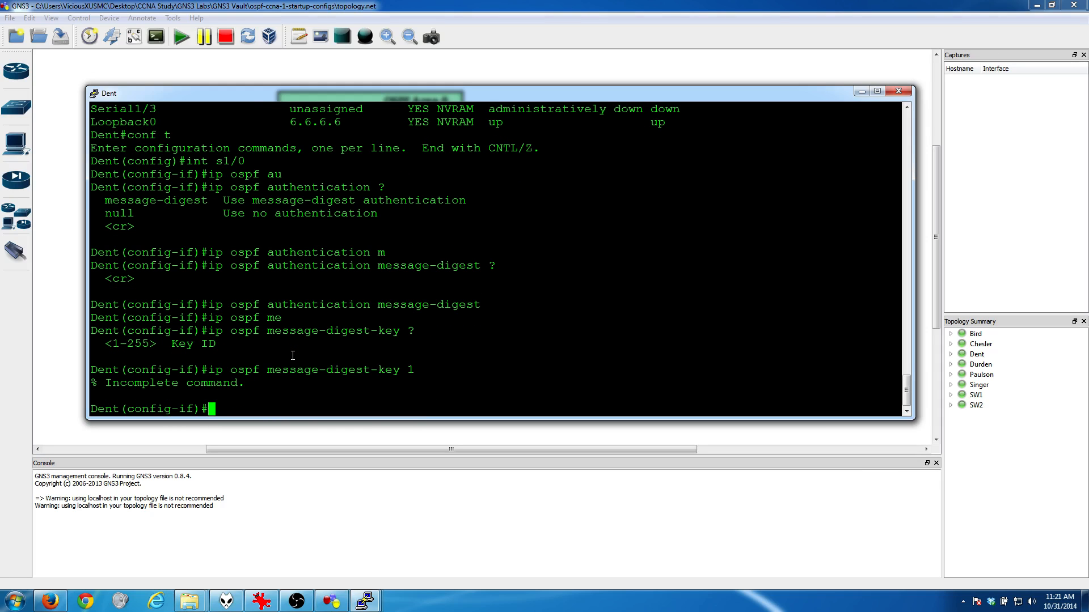
{"action": "key", "text": "Up"}
{"action": "type", "text": "?md"}
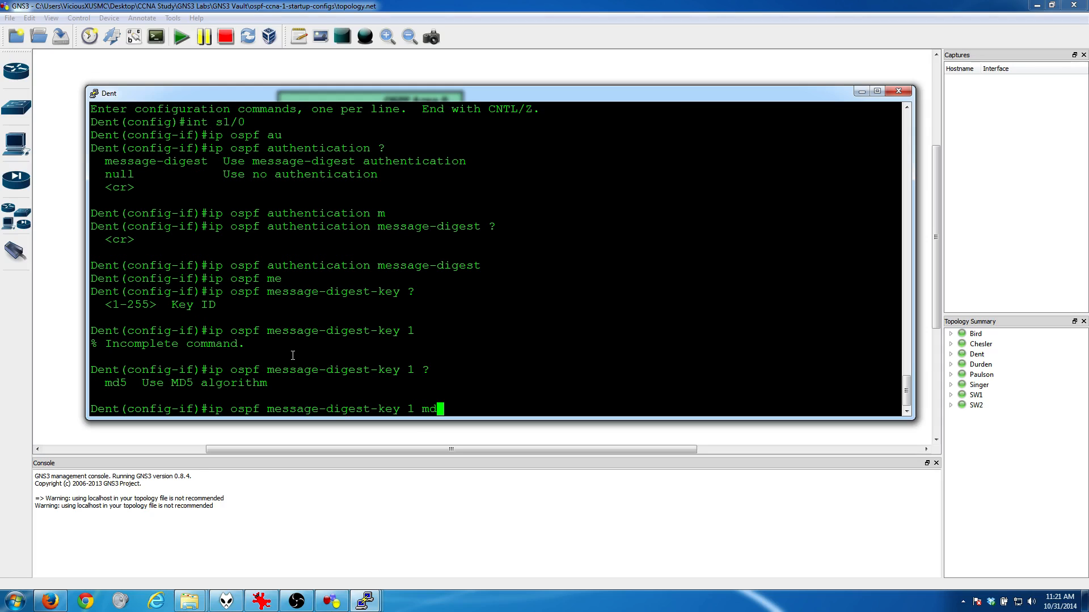
{"action": "type", "text": "5 Nikon"}
{"action": "key", "text": "Return"}
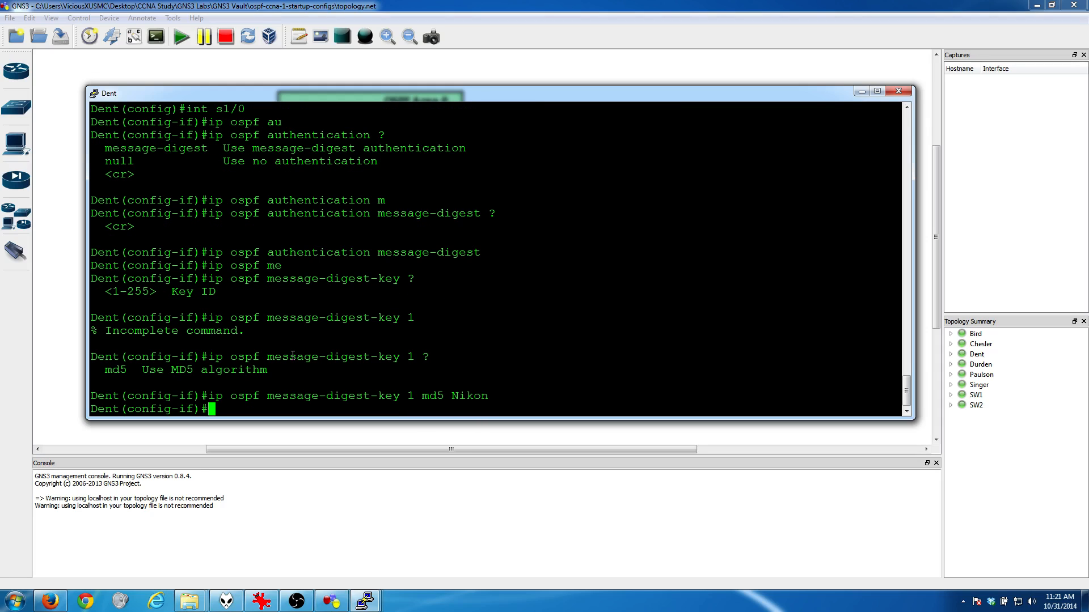
{"action": "key", "text": "Return"}
{"action": "key", "text": "Return"}
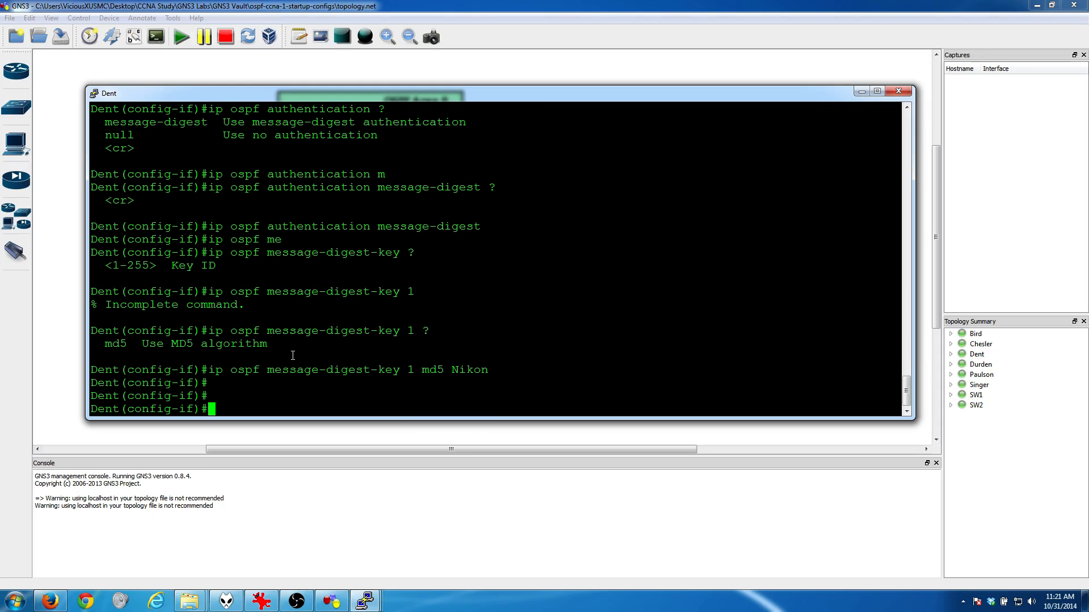
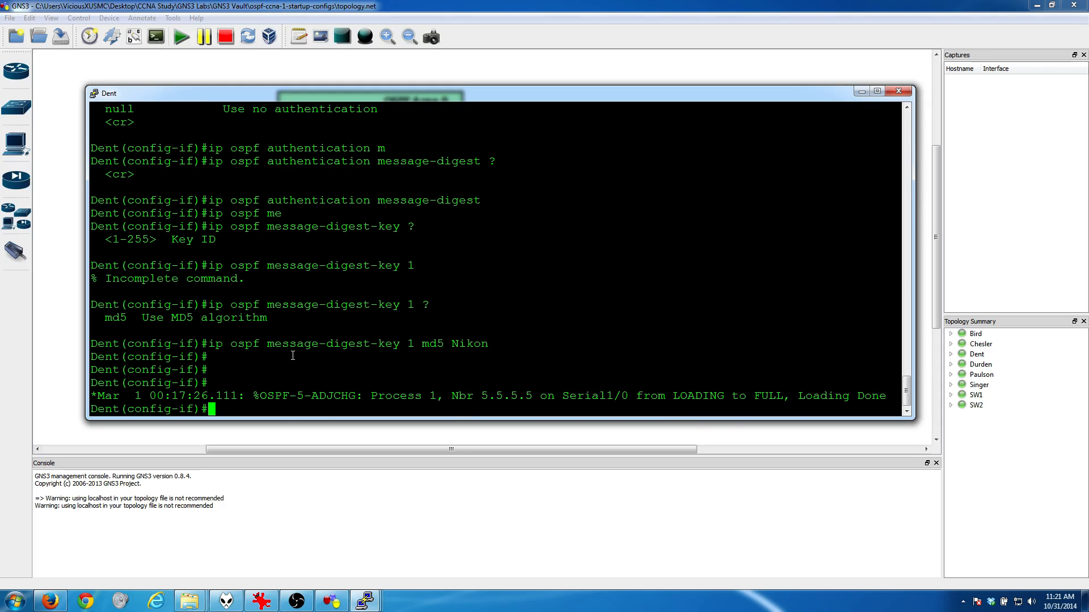
Step: Exit interface configuration on Dent, minimize its console, and check the lab goal list for the next task
{"action": "type", "text": "exit"}
{"action": "key", "text": "Return"}
{"action": "key", "text": "Return"}
{"action": "key", "text": "Return"}
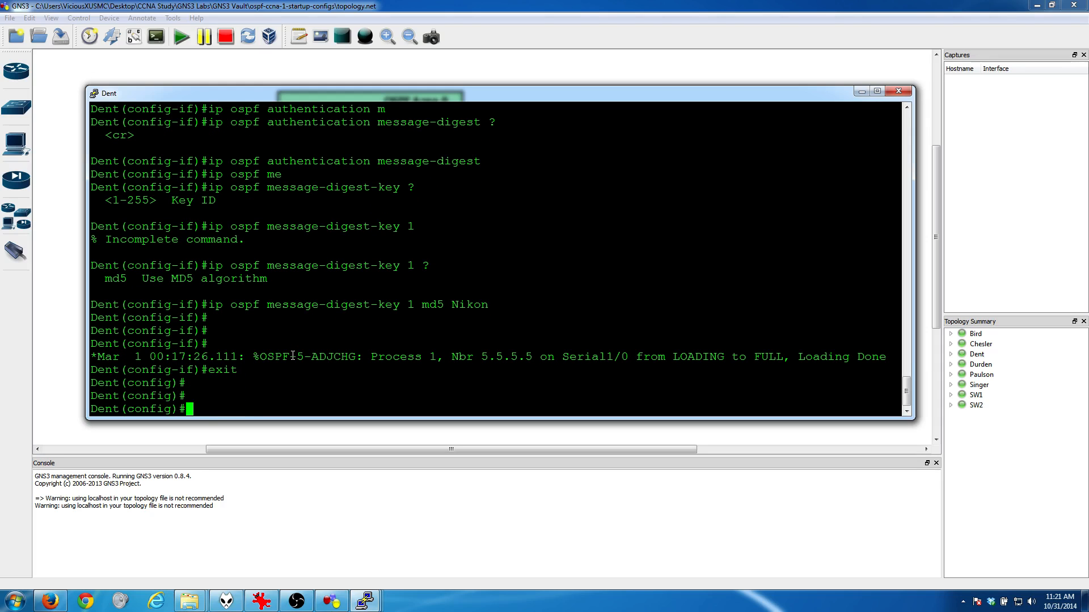
{"action": "left_click", "coordinate": [364, 601]}
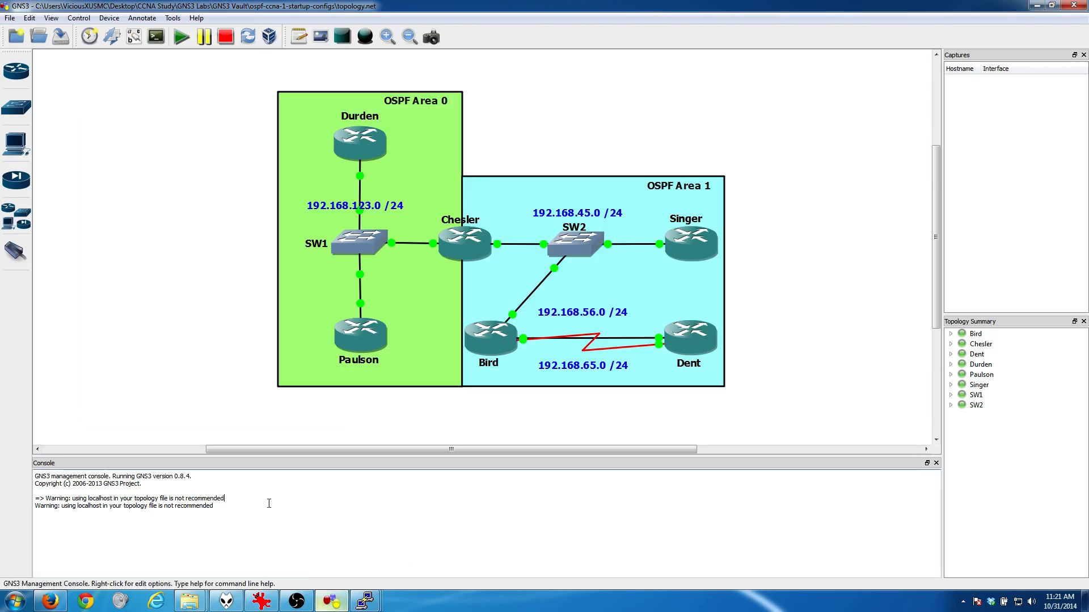
{"action": "left_click", "coordinate": [270, 606]}
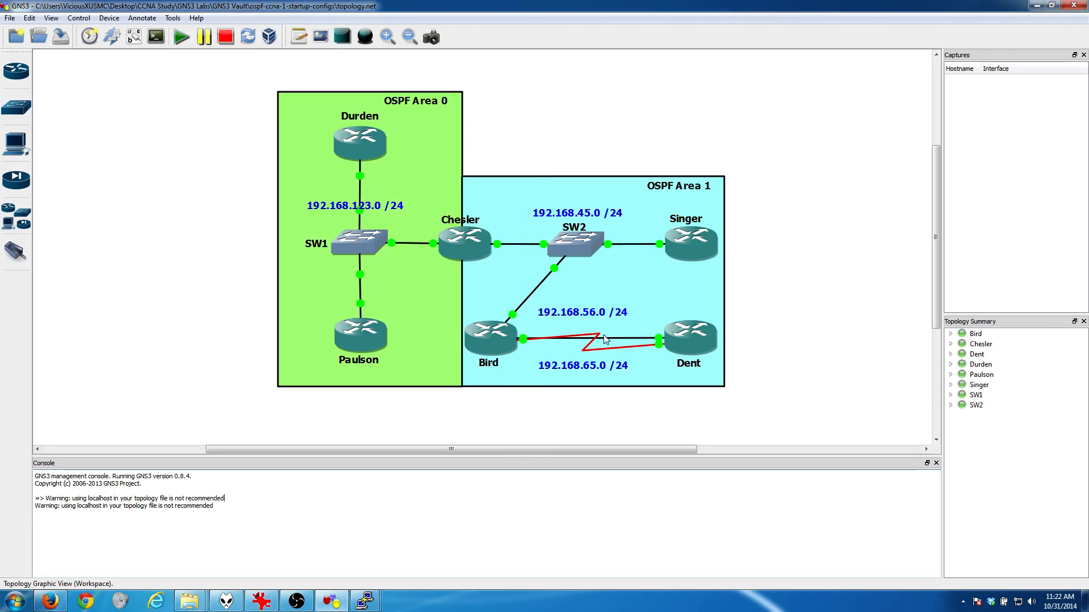
{"action": "left_click", "coordinate": [467, 139]}
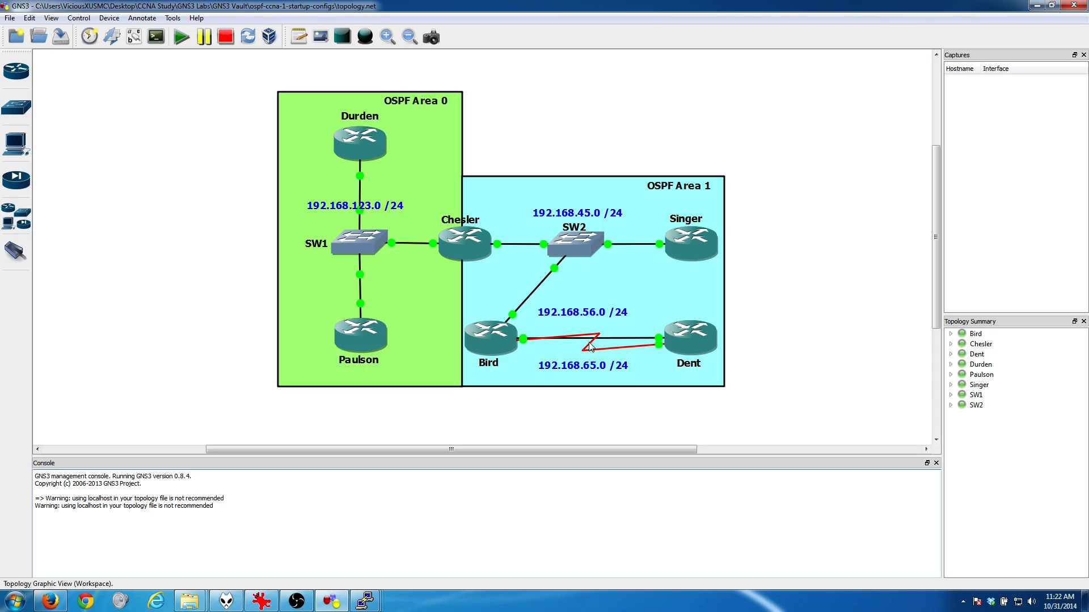
Step: Run "do show ip int brief" in Bird's console and compare it with the topology to identify the FastEthernet interface toward Dent
{"action": "left_click", "coordinate": [365, 599]}
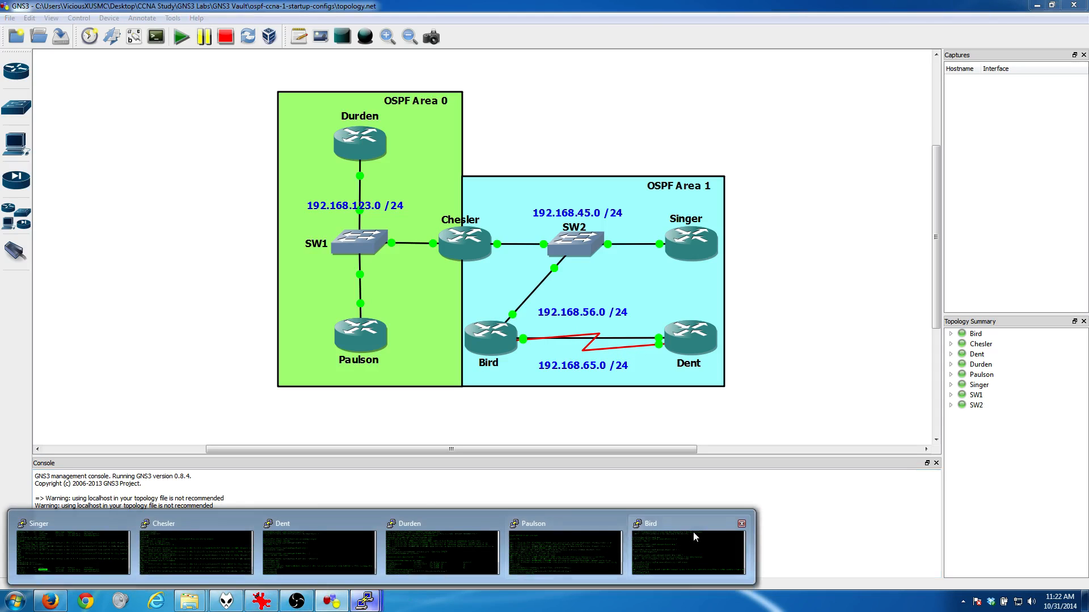
{"action": "left_click", "coordinate": [693, 536]}
{"action": "key", "text": "Return"}
{"action": "key", "text": "Return"}
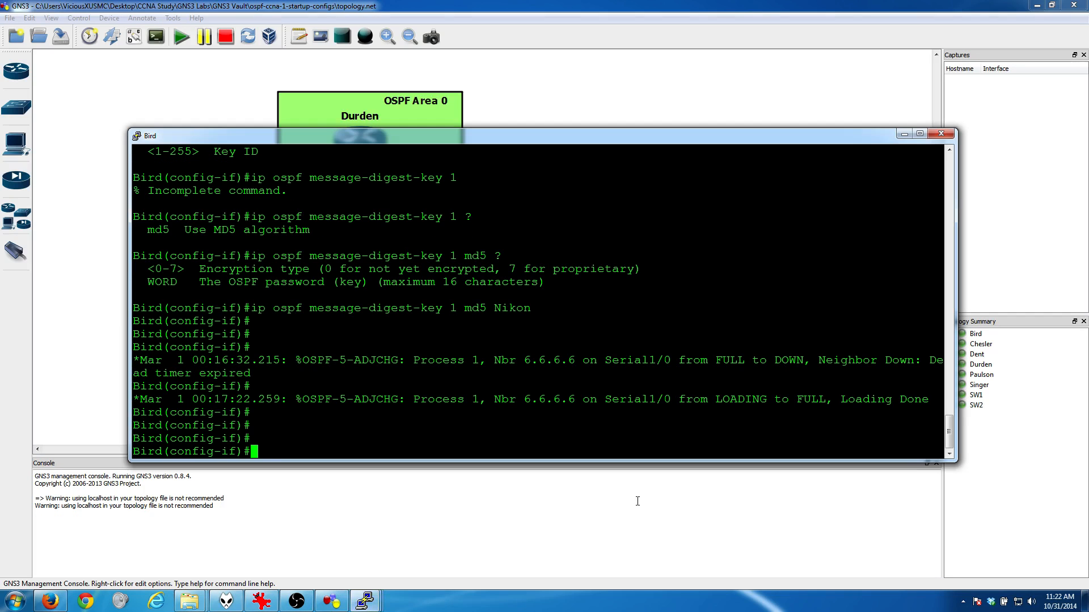
{"action": "type", "text": "do show ip int brief"}
{"action": "key", "text": "Return"}
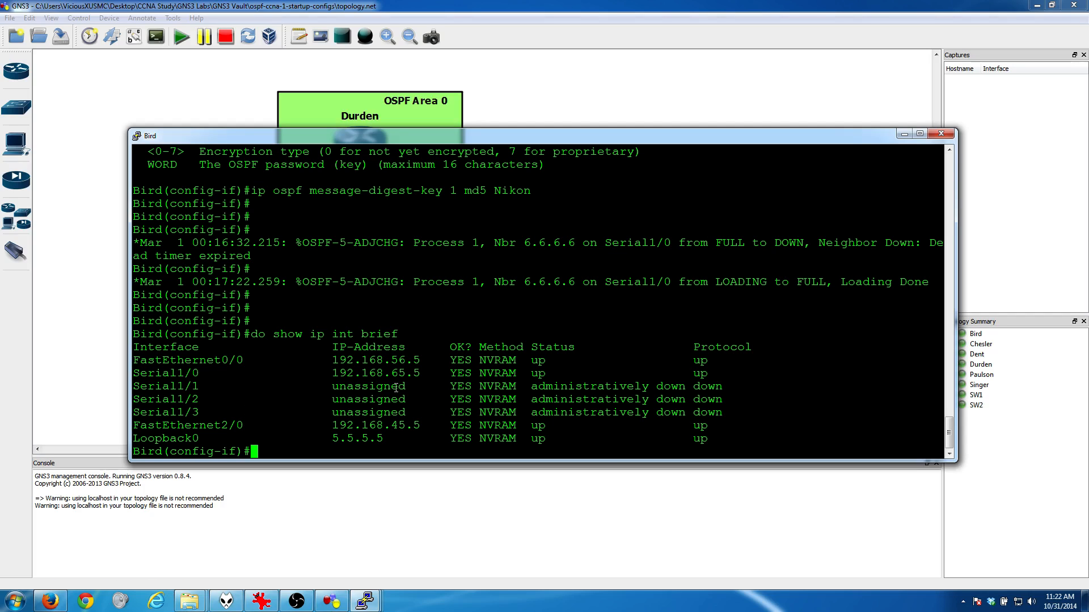
{"action": "left_click_drag", "start_coordinate": [389, 135], "coordinate": [335, 457]}
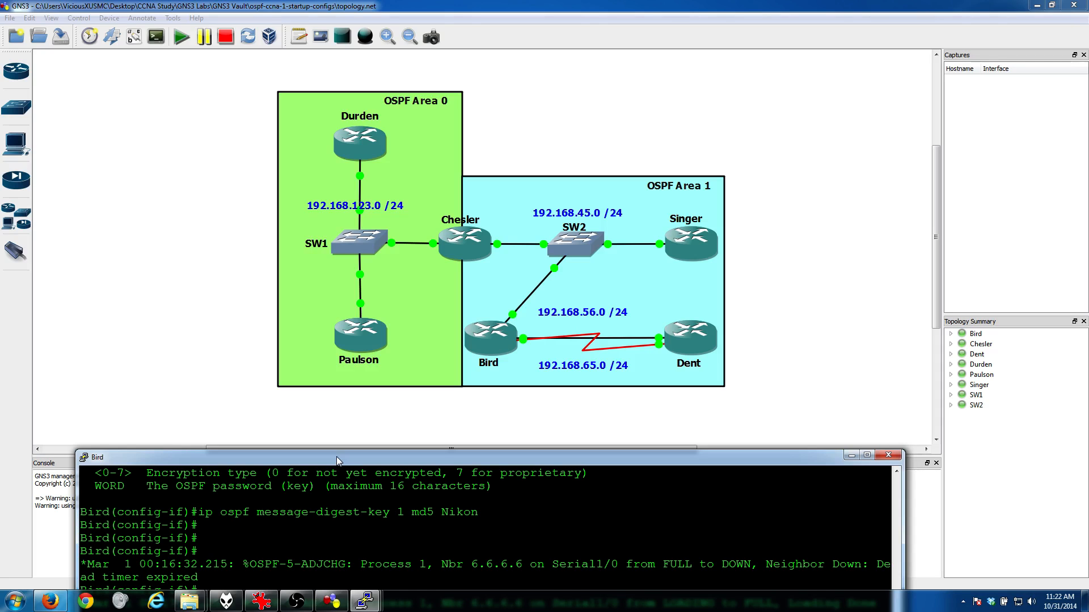
{"action": "left_click_drag", "start_coordinate": [335, 457], "coordinate": [341, 179]}
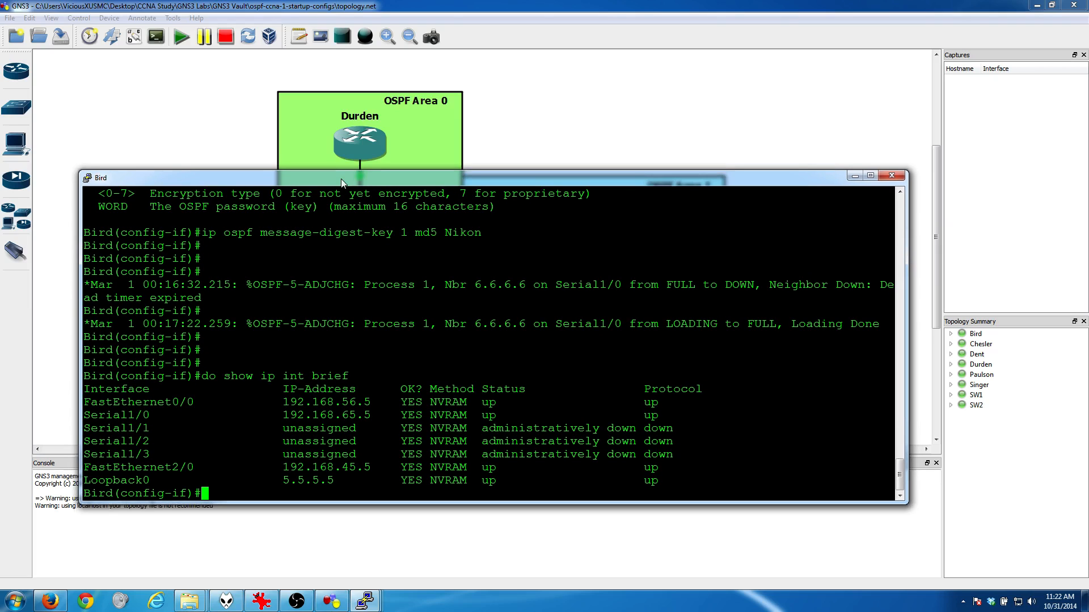
Step: Enter configuration for Bird's FastEthernet0/0 and enable plaintext OSPF authentication with "ip ospf authentication"
{"action": "type", "text": "int f0/0"}
{"action": "key", "text": "Return"}
{"action": "type", "text": "ip "}
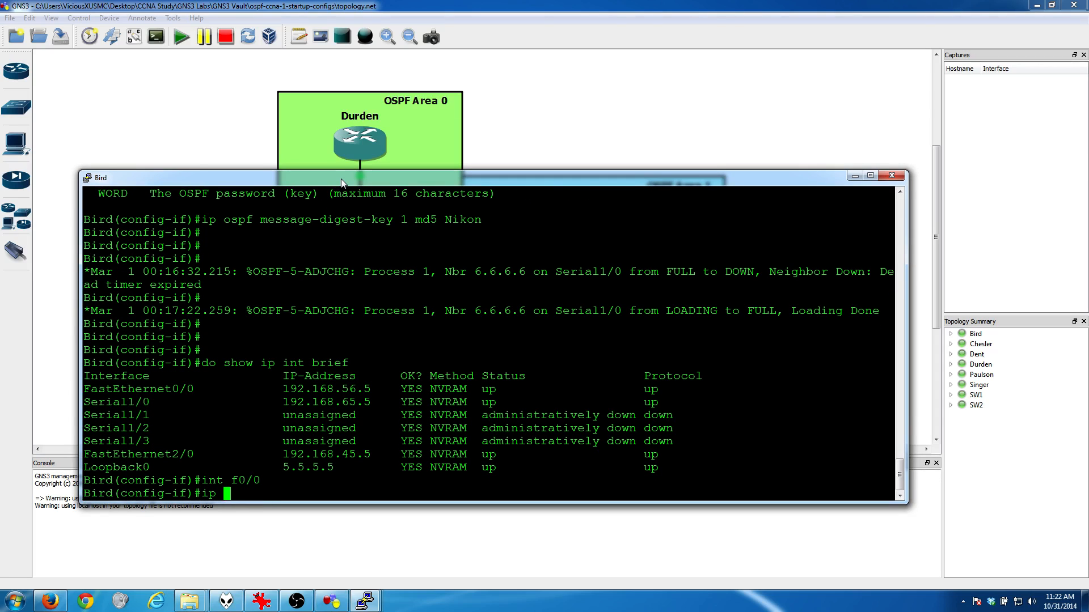
{"action": "type", "text": "ospf au"}
{"action": "key", "text": "Tab"}
{"action": "key", "text": "Return"}
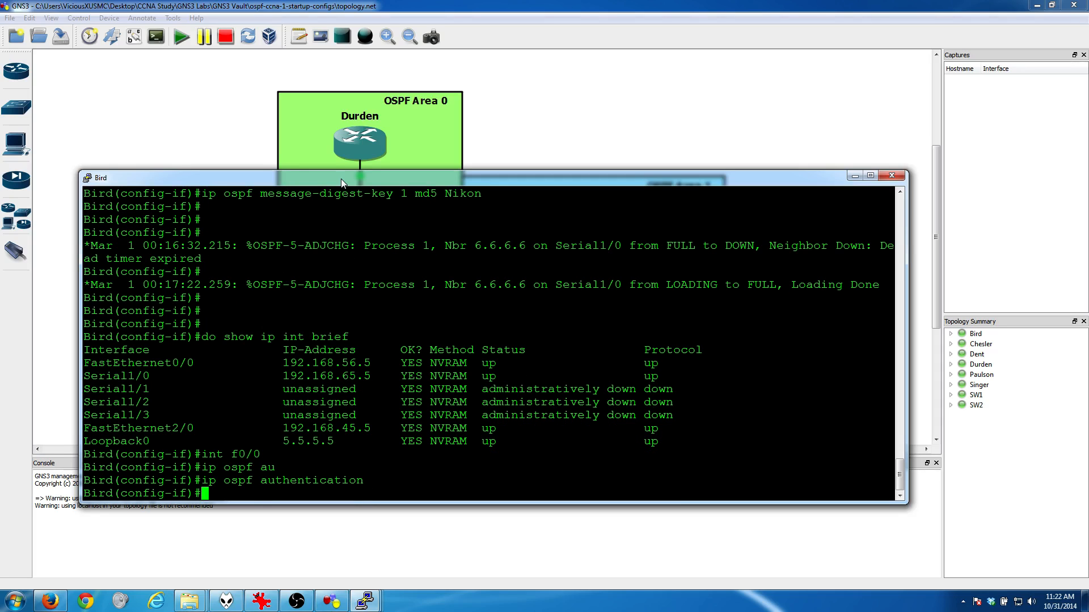
Step: Set the OSPF authentication-key password on Bird's FastEthernet0/0 and minimize the console
{"action": "type", "text": "ip ospf au"}
{"action": "key", "text": "Tab"}
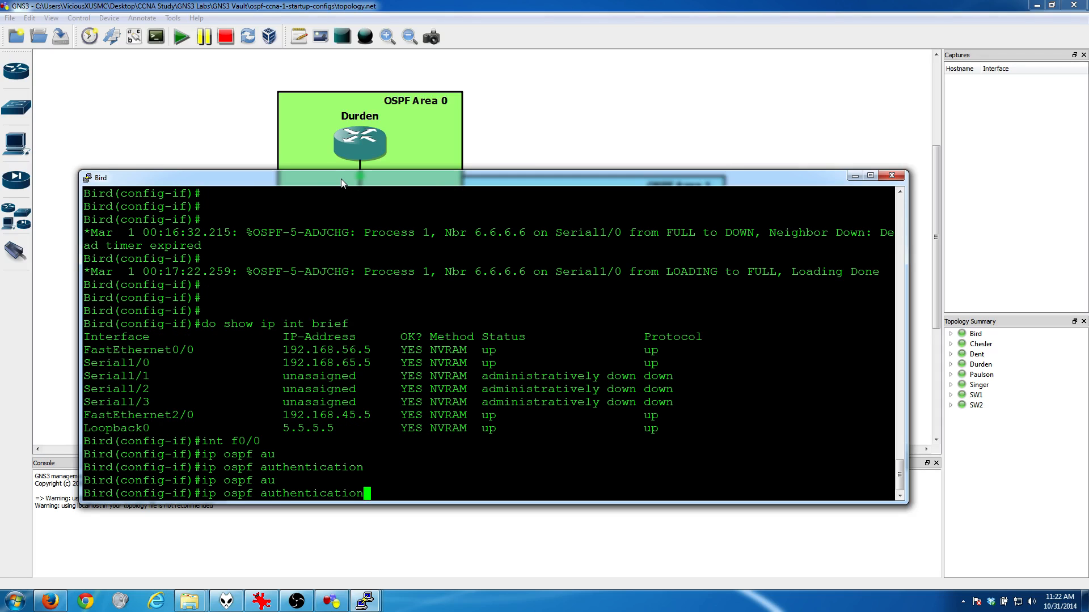
{"action": "type", "text": "-k"}
{"action": "key", "text": "Tab"}
{"action": "type", "text": "?"}
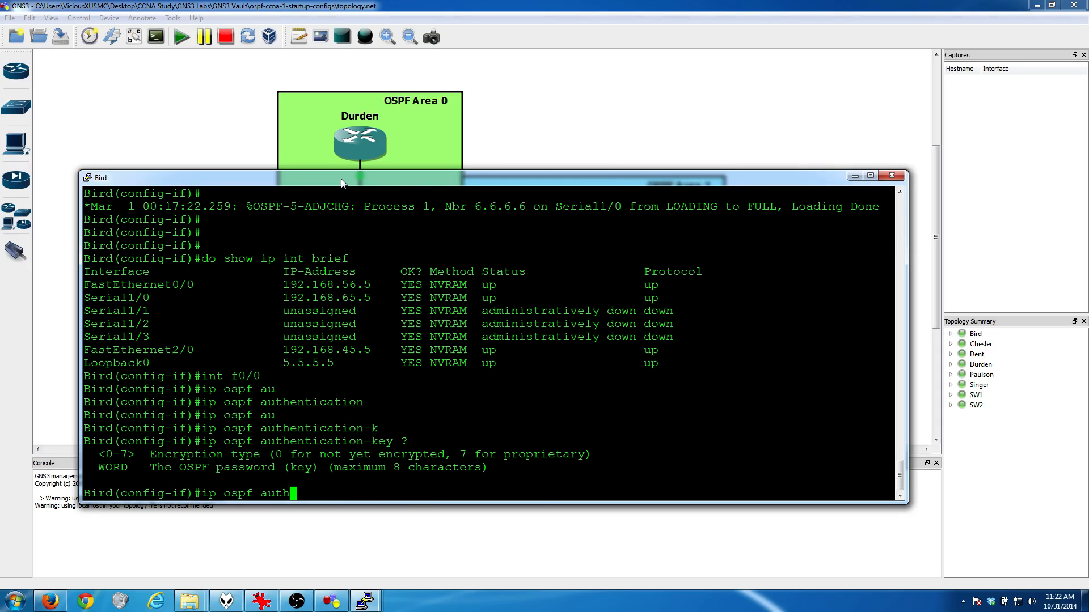
{"action": "type", "text": "Nikon"}
{"action": "key", "text": "Return"}
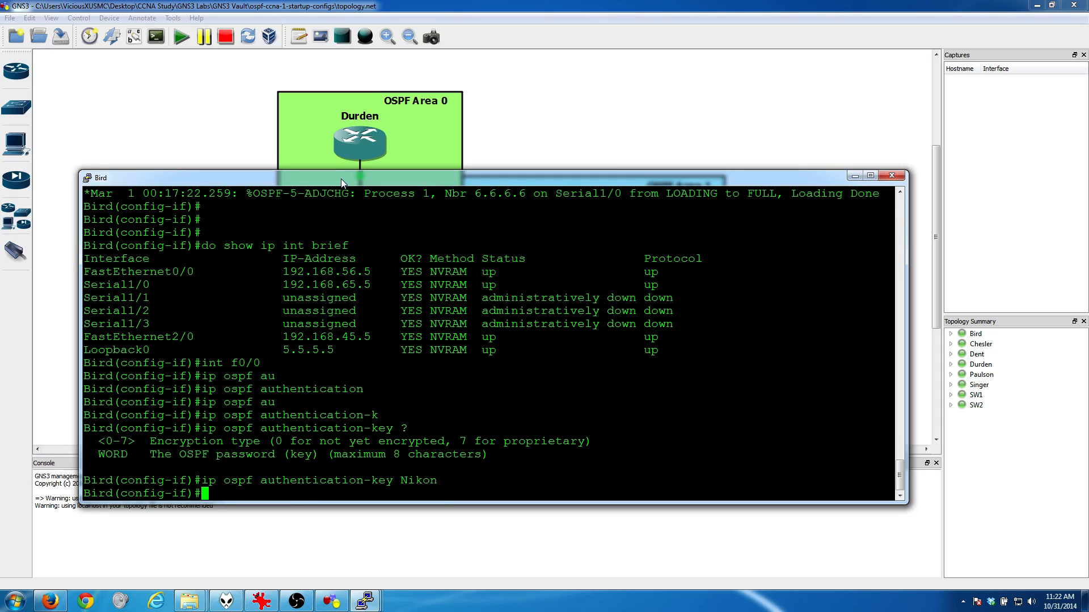
{"action": "key", "text": "Return"}
{"action": "key", "text": "Return"}
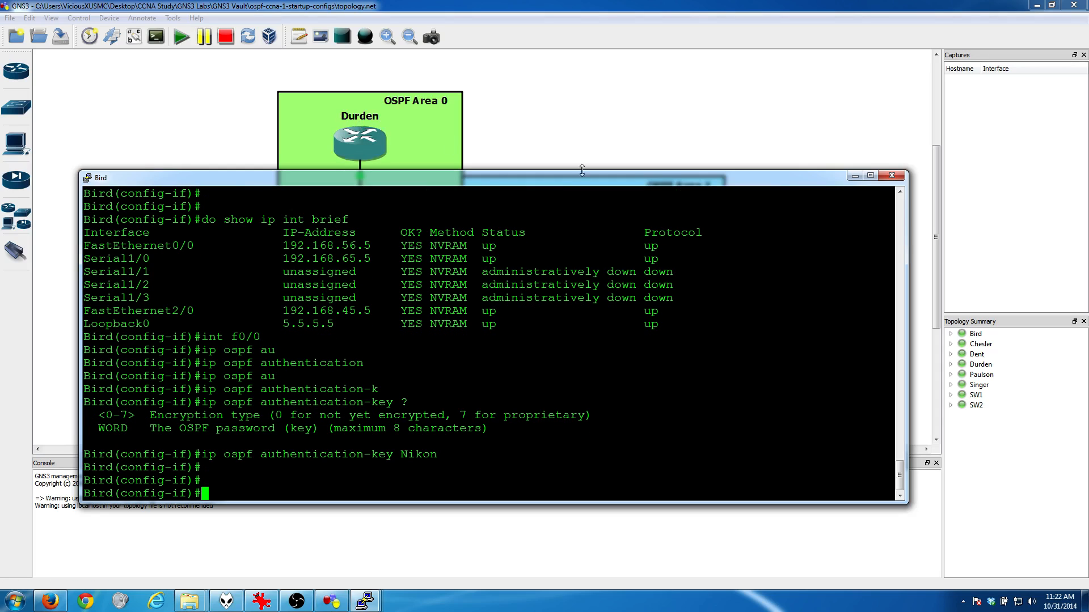
{"action": "left_click", "coordinate": [854, 175]}
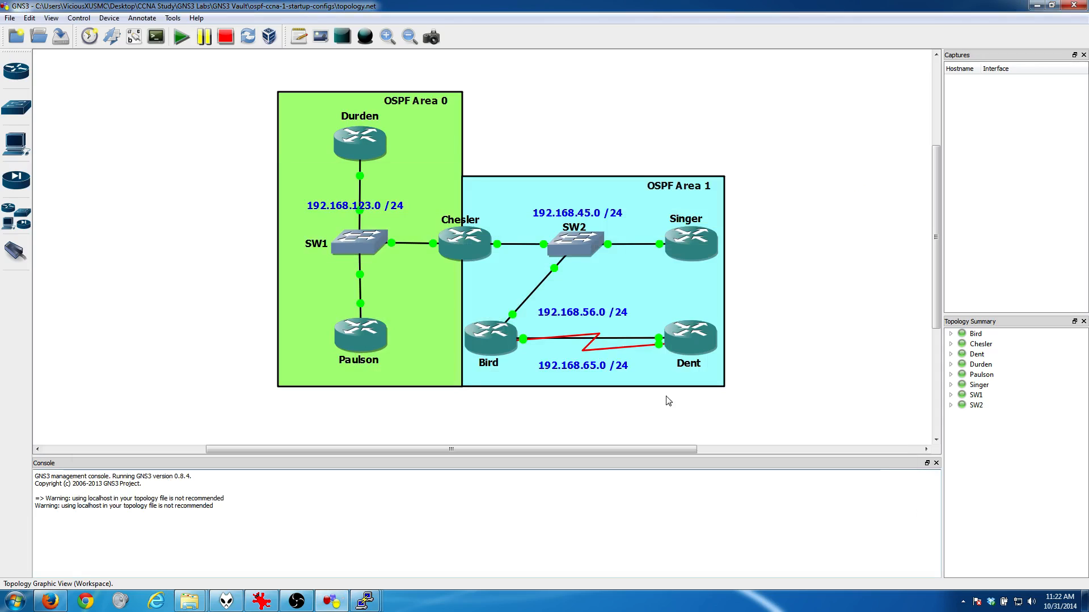
Step: Switch to Dent's console and enable plaintext OSPF authentication on FastEthernet0/0 with "ip ospf authentication"
{"action": "mouse_move", "coordinate": [365, 601]}
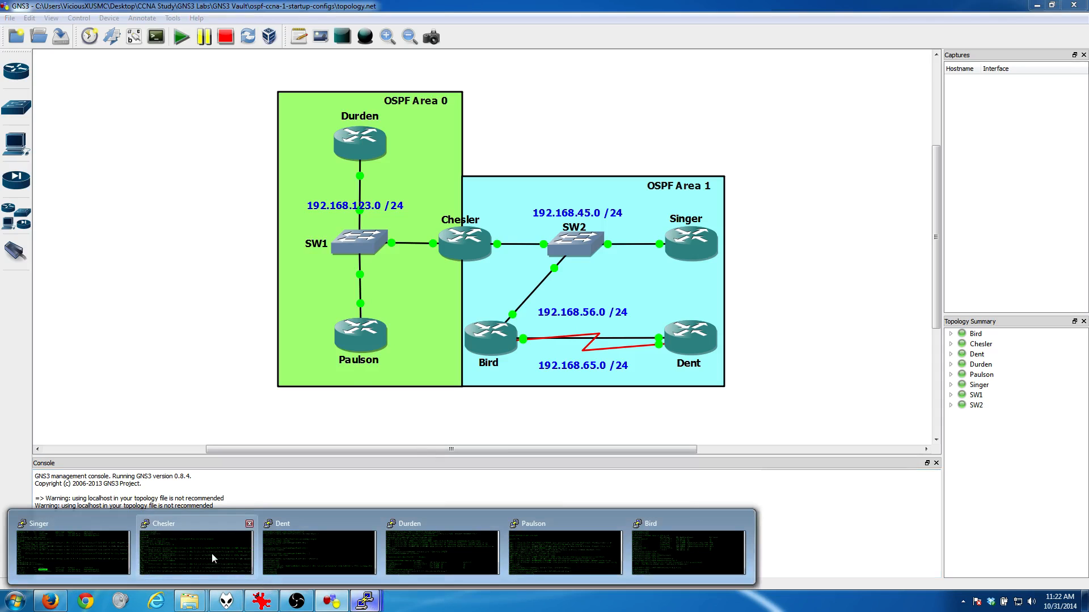
{"action": "left_click", "coordinate": [339, 552]}
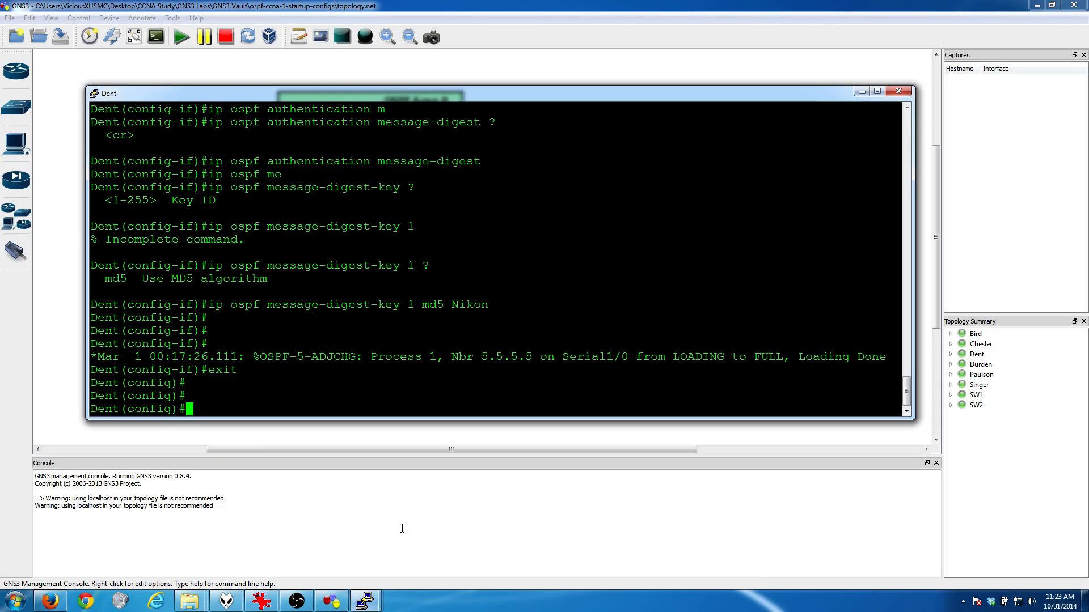
{"action": "key", "text": "Return"}
{"action": "type", "text": "int"}
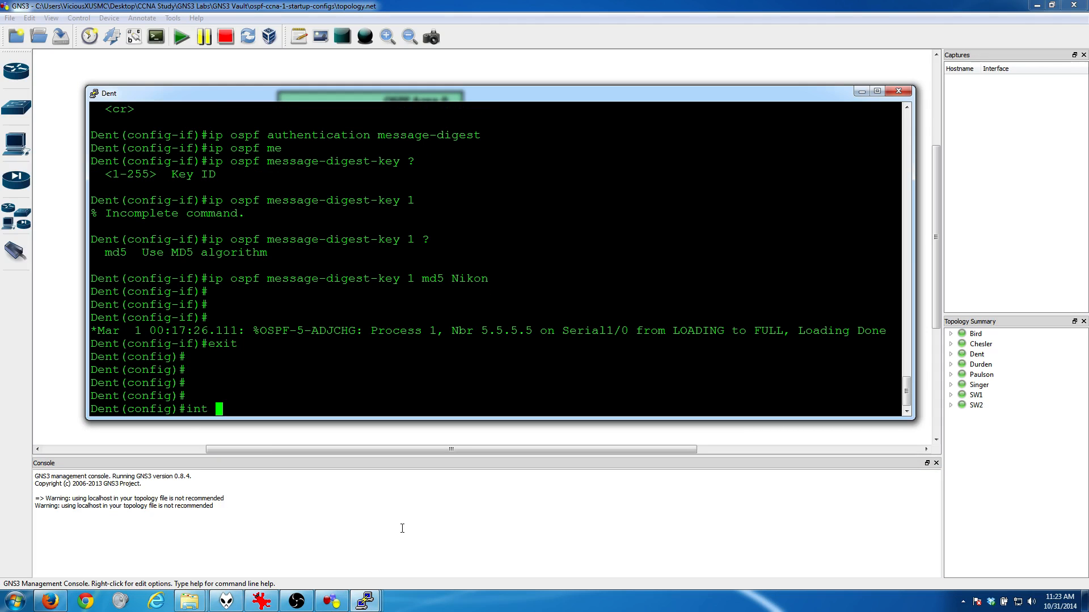
{"action": "key", "text": "BackSpace"}
{"action": "key", "text": "BackSpace"}
{"action": "key", "text": "BackSpace"}
{"action": "key", "text": "BackSpace"}
{"action": "type", "text": "int f0/0"}
{"action": "key", "text": "Return"}
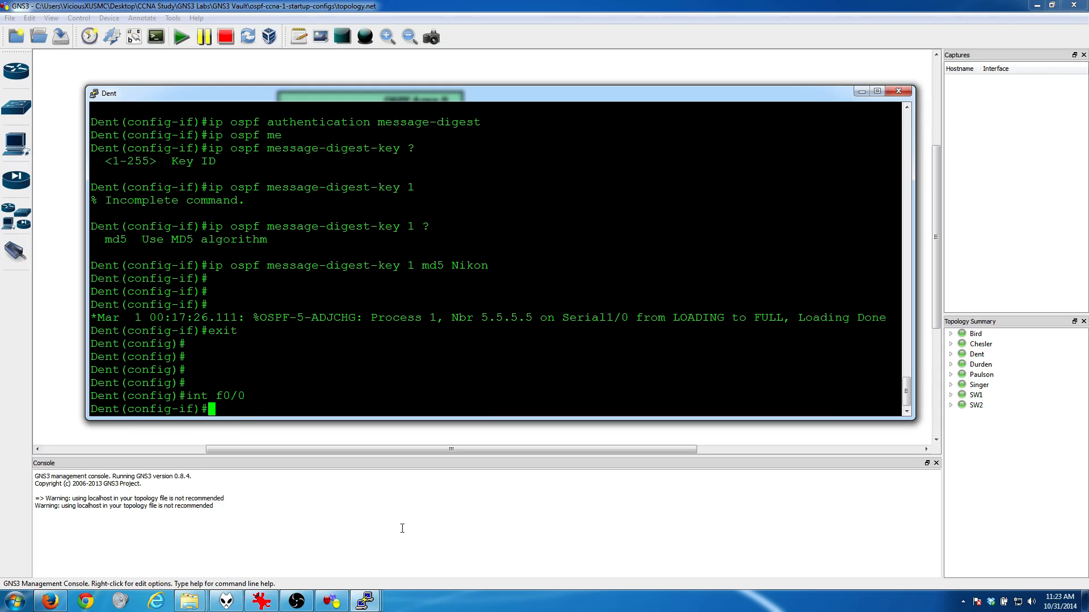
{"action": "type", "text": "ip ospf au"}
{"action": "key", "text": "Tab"}
{"action": "key", "text": "Return"}
Step: Set the OSPF authentication-key password on Dent's FastEthernet0/0 and minimize the console
{"action": "type", "text": "ip so"}
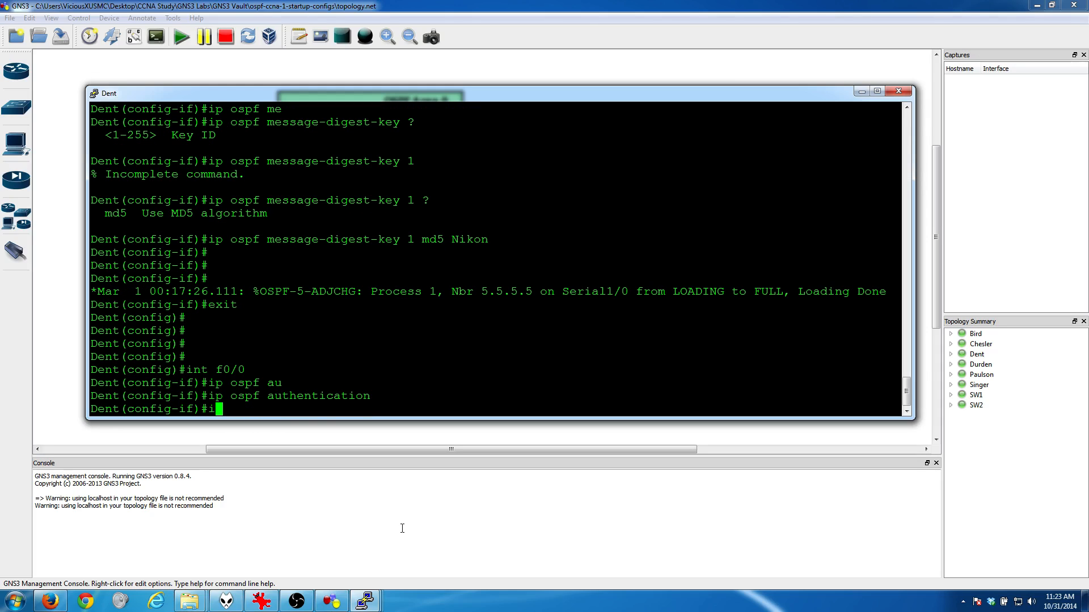
{"action": "key", "text": "BackSpace"}
{"action": "key", "text": "BackSpace"}
{"action": "type", "text": "os"}
{"action": "key", "text": "Tab"}
{"action": "type", "text": "au"}
{"action": "key", "text": "Tab"}
{"action": "type", "text": "-k"}
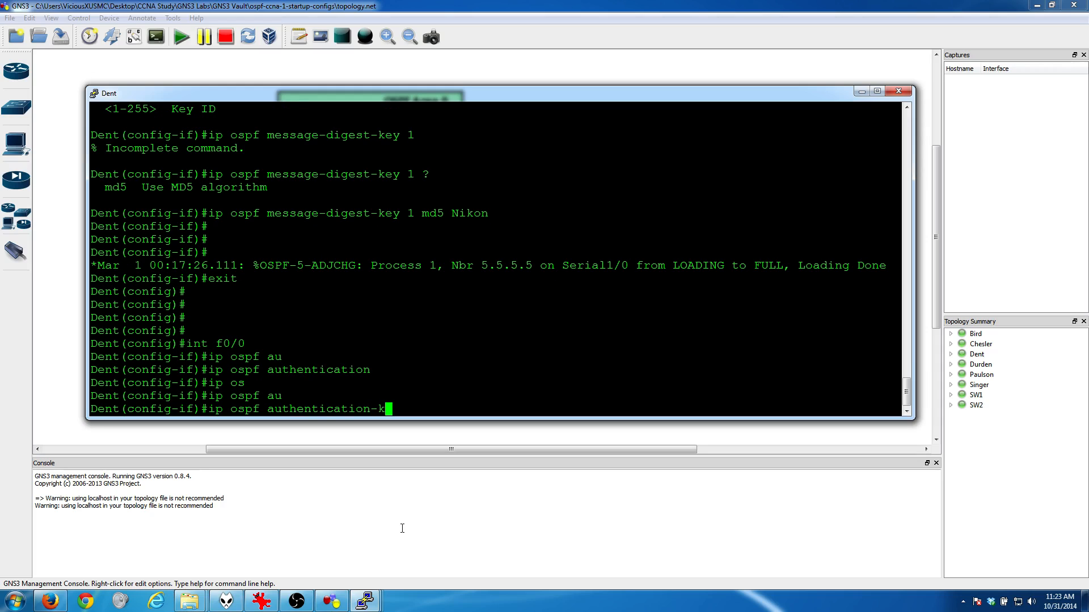
{"action": "key", "text": "Tab"}
{"action": "type", "text": "Nikon"}
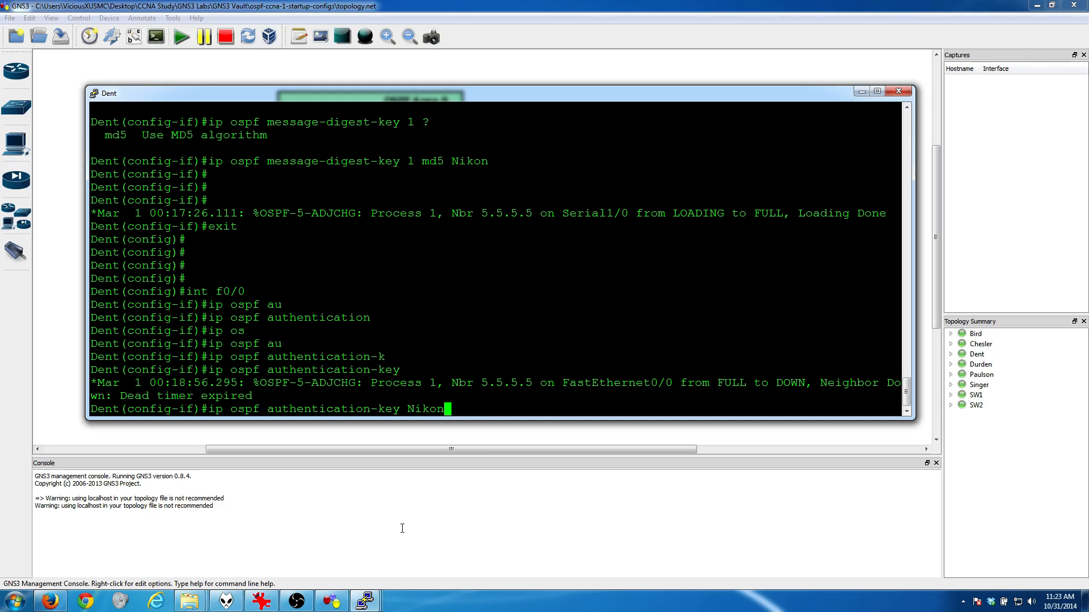
{"action": "key", "text": "Return"}
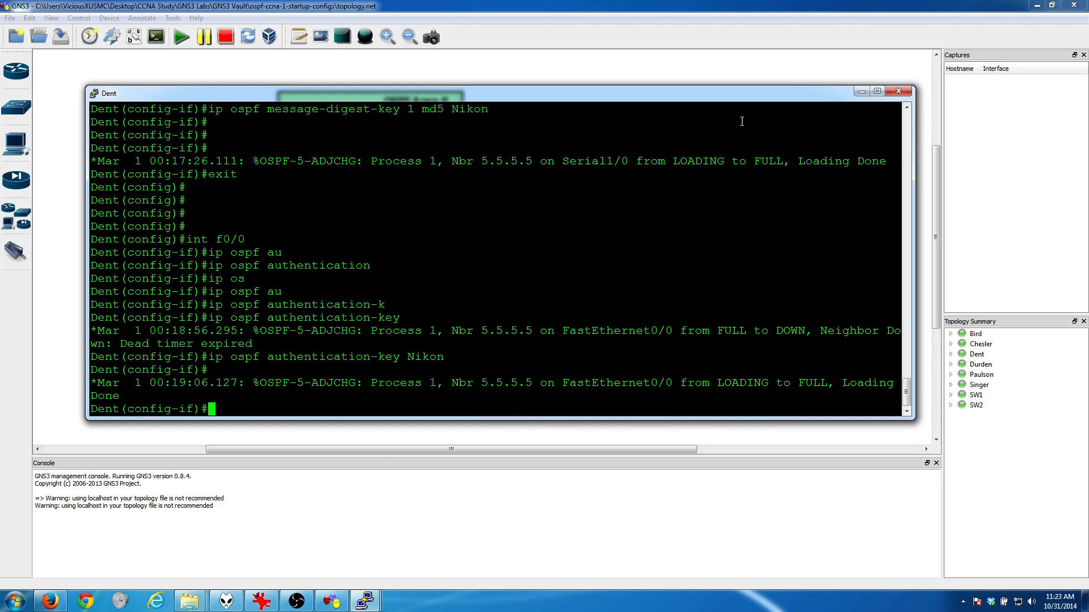
{"action": "left_click", "coordinate": [861, 91]}
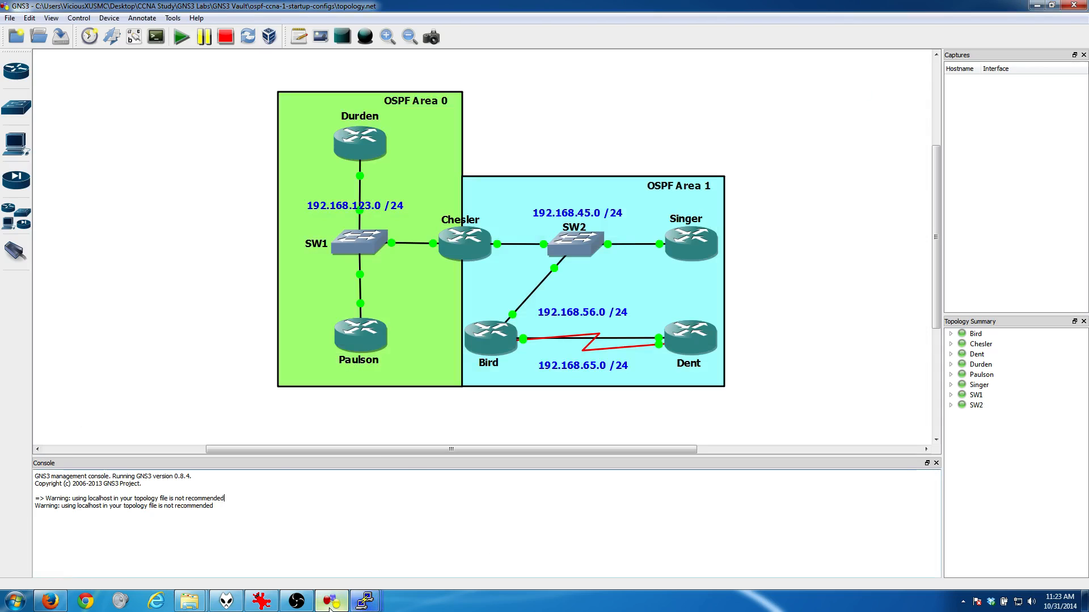
Step: Review the lab goal list for the hello interval and neighbor timeout required on the area 0 routers
{"action": "left_click", "coordinate": [261, 601]}
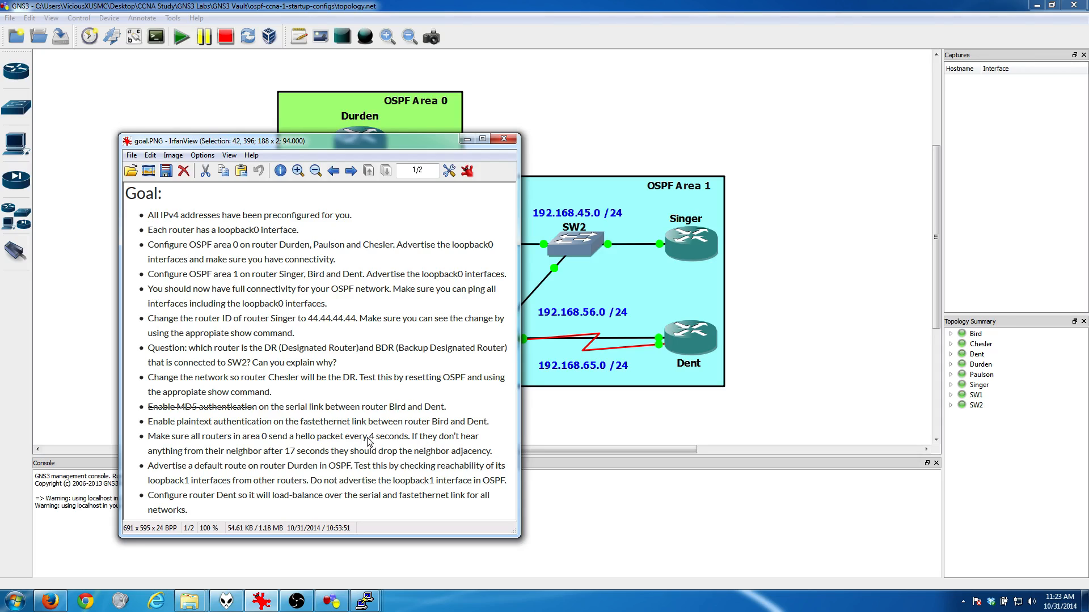
{"action": "left_click_drag", "start_coordinate": [368, 437], "coordinate": [387, 432]}
{"action": "left_click_drag", "start_coordinate": [268, 445], "coordinate": [310, 457]}
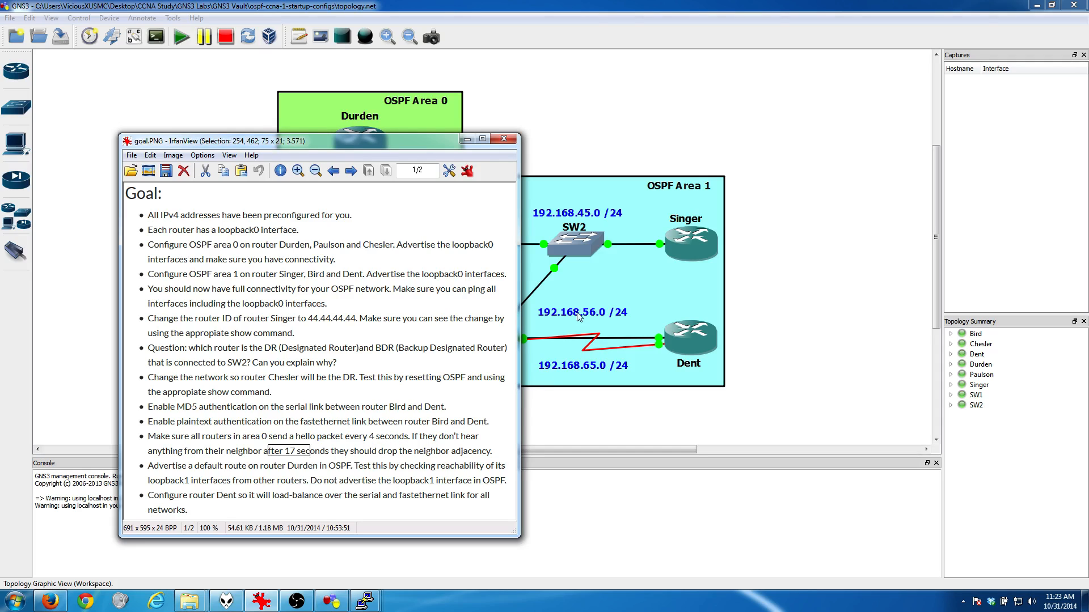
{"action": "left_click", "coordinate": [468, 140]}
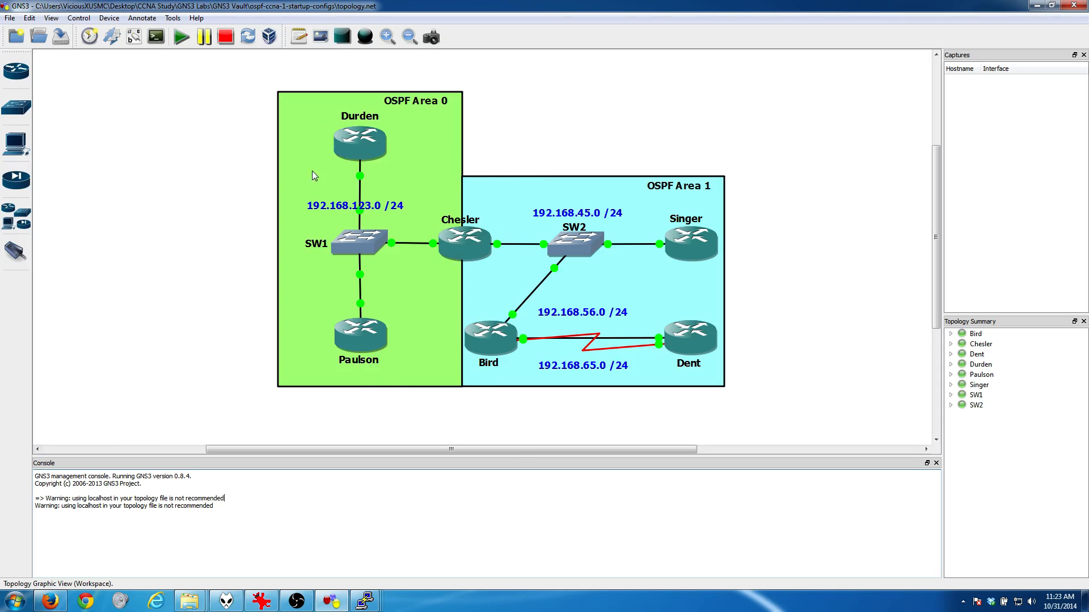
Step: Switch to Durden's console and exit OSPF router configuration back to global configuration mode
{"action": "left_click", "coordinate": [369, 603]}
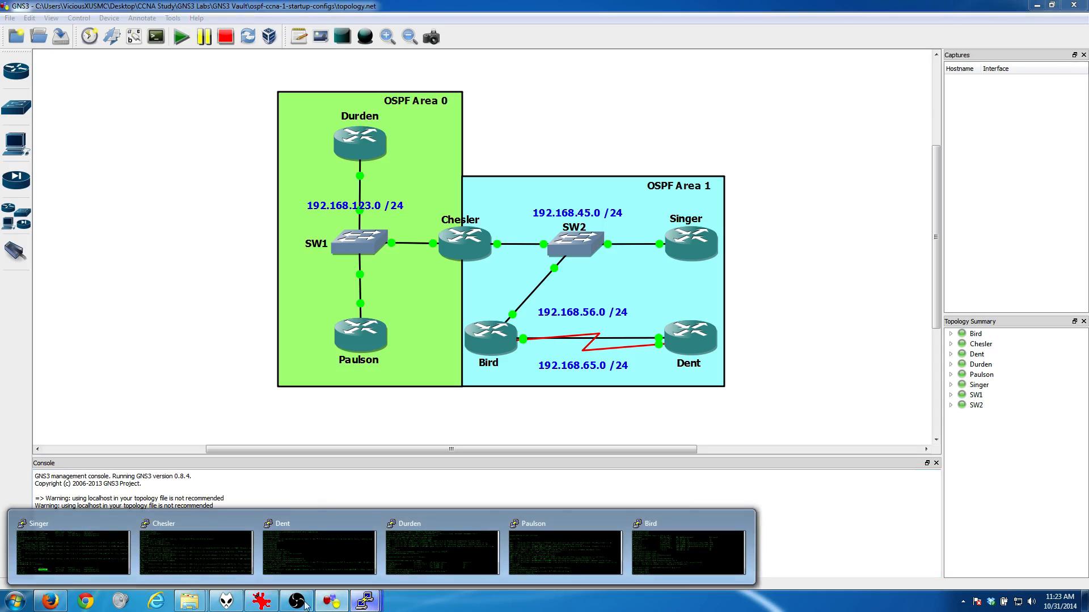
{"action": "left_click", "coordinate": [448, 547]}
{"action": "key", "text": "Return"}
{"action": "key", "text": "Return"}
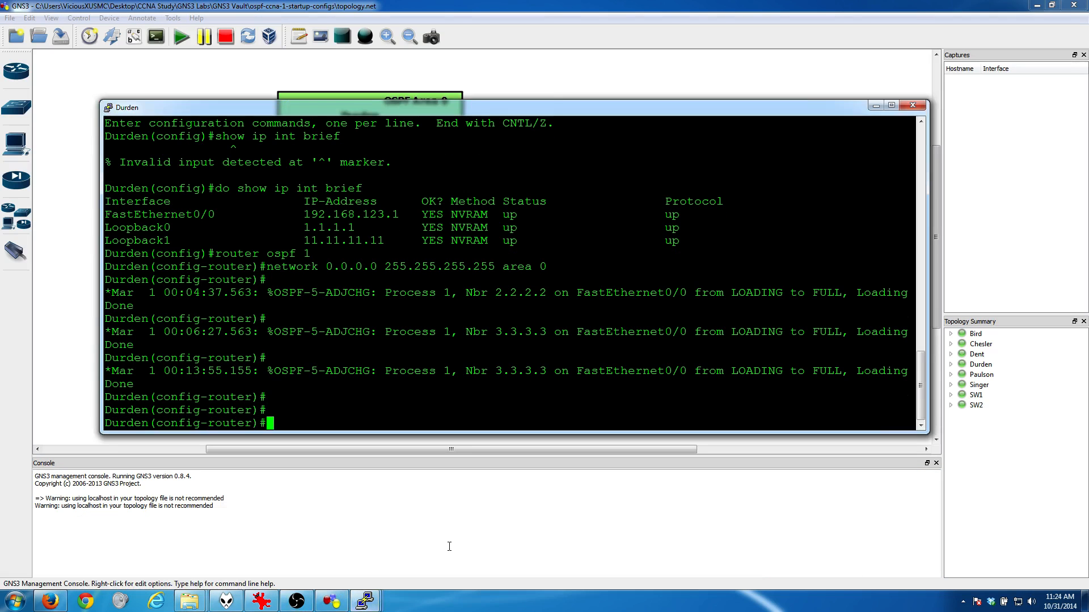
{"action": "type", "text": "exit"}
{"action": "key", "text": "Return"}
{"action": "key", "text": "Return"}
{"action": "key", "text": "Return"}
{"action": "key", "text": "Return"}
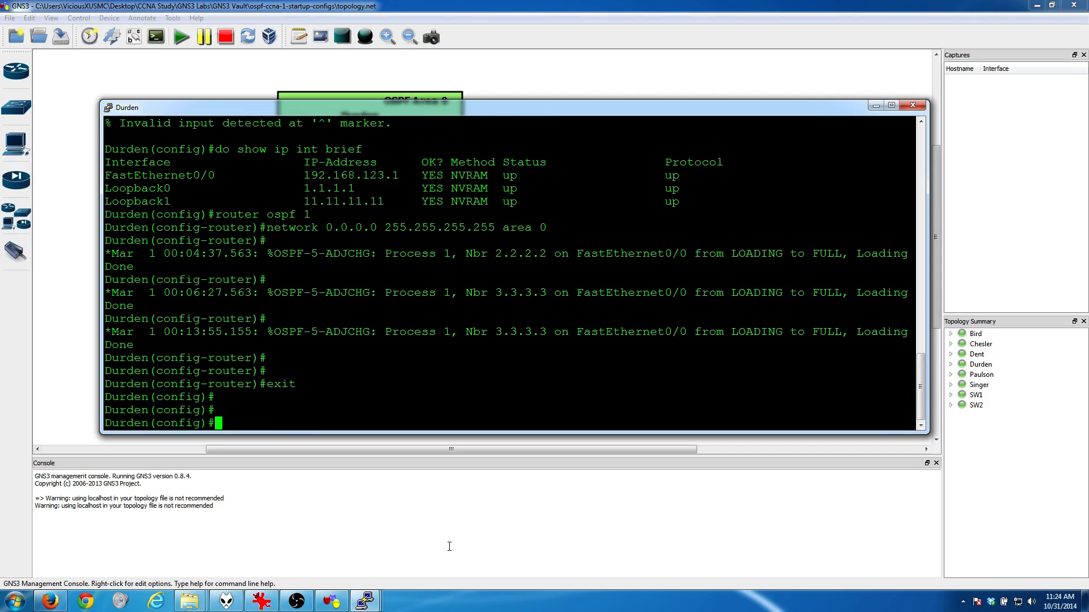
Step: Set the OSPF hello interval on Durden's FastEthernet0/0 to 4 seconds with "ip ospf hello-interval 4"
{"action": "type", "text": "int f0/"}
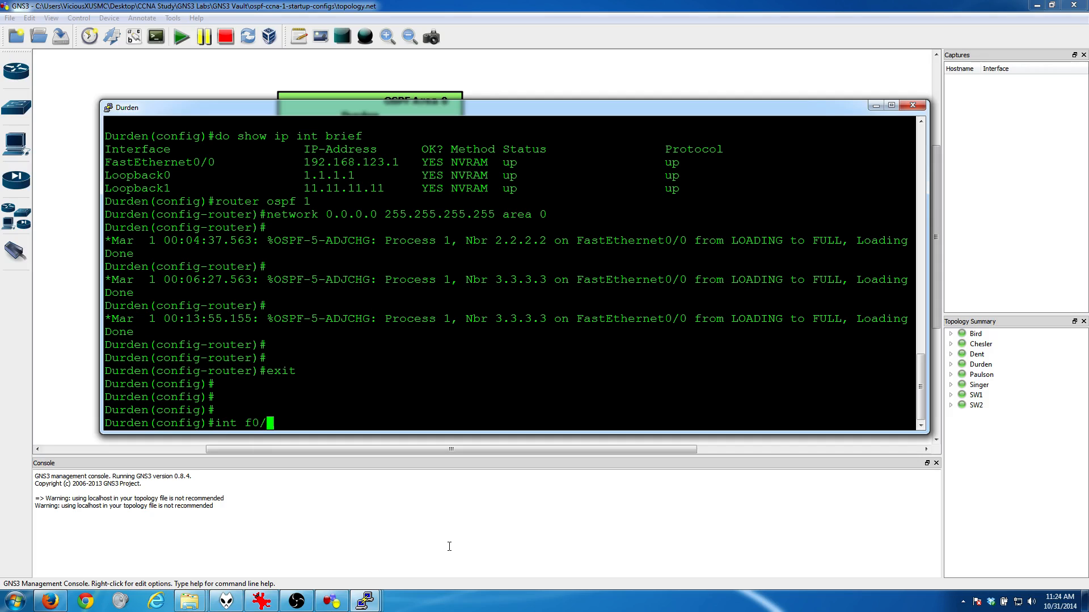
{"action": "type", "text": "0"}
{"action": "key", "text": "Return"}
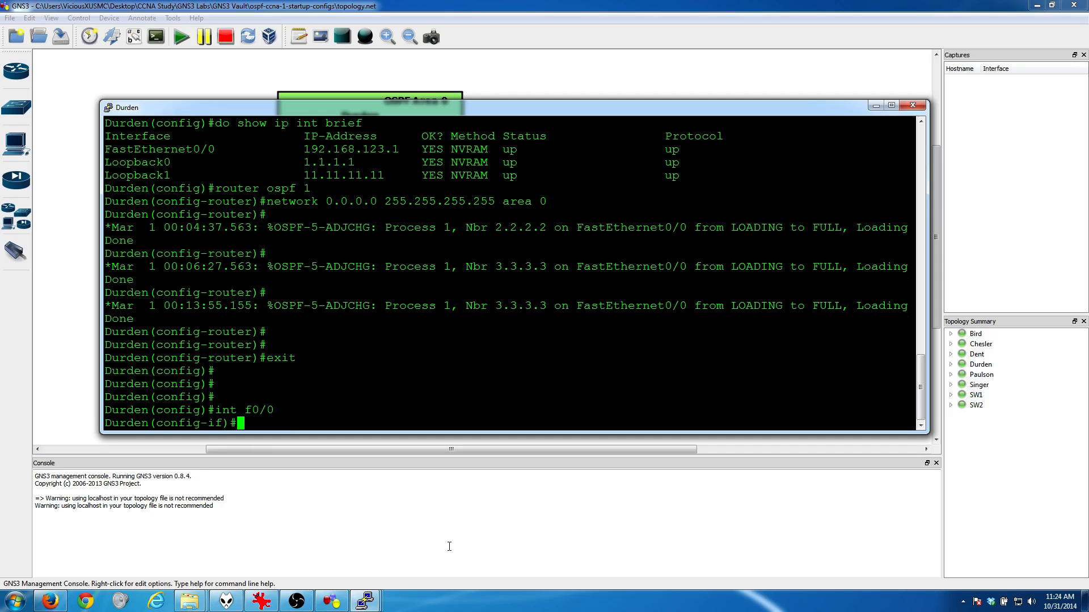
{"action": "type", "text": "ip ospf h"}
{"action": "key", "text": "Tab"}
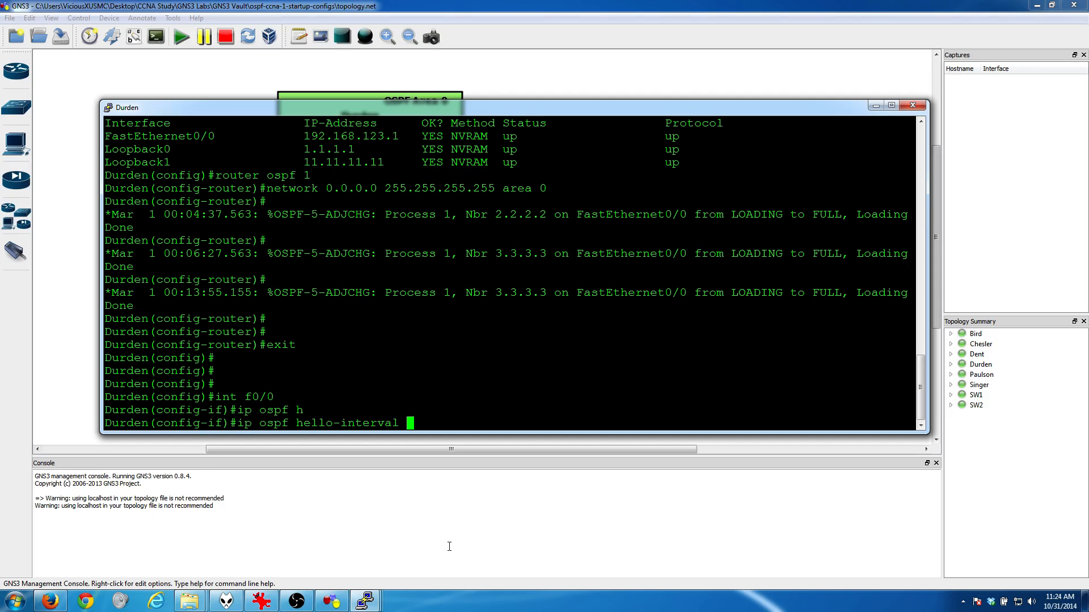
{"action": "type", "text": "4"}
{"action": "key", "text": "Return"}
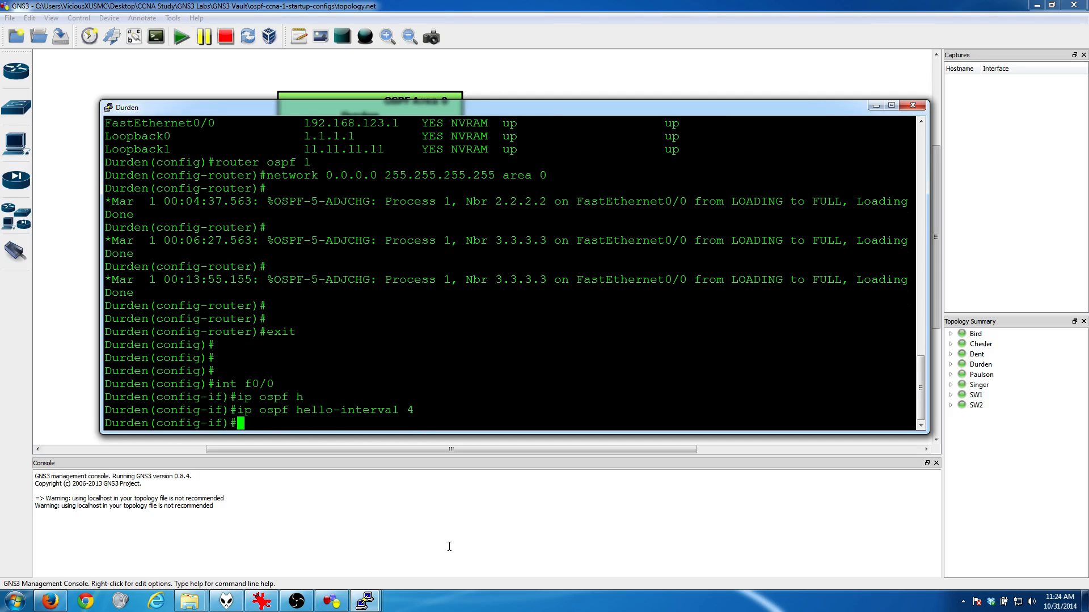
Step: Set the OSPF dead interval on Durden's FastEthernet0/0 to 17 seconds, exit to global configuration mode and minimize the console
{"action": "type", "text": "ip ospf de"}
{"action": "key", "text": "Tab"}
{"action": "type", "text": "a"}
{"action": "key", "text": "Tab"}
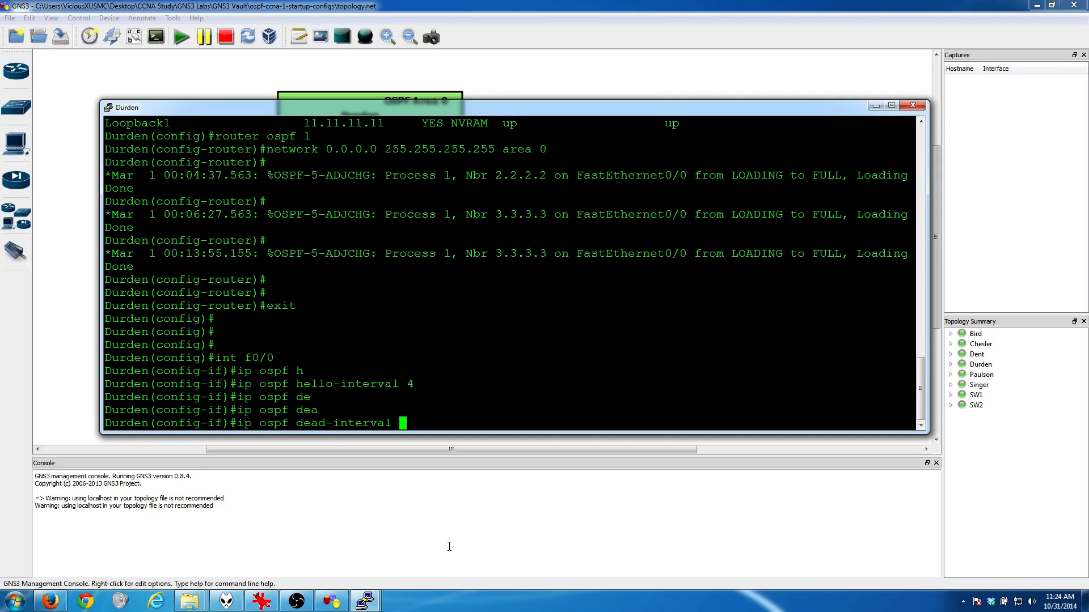
{"action": "type", "text": "17"}
{"action": "key", "text": "Return"}
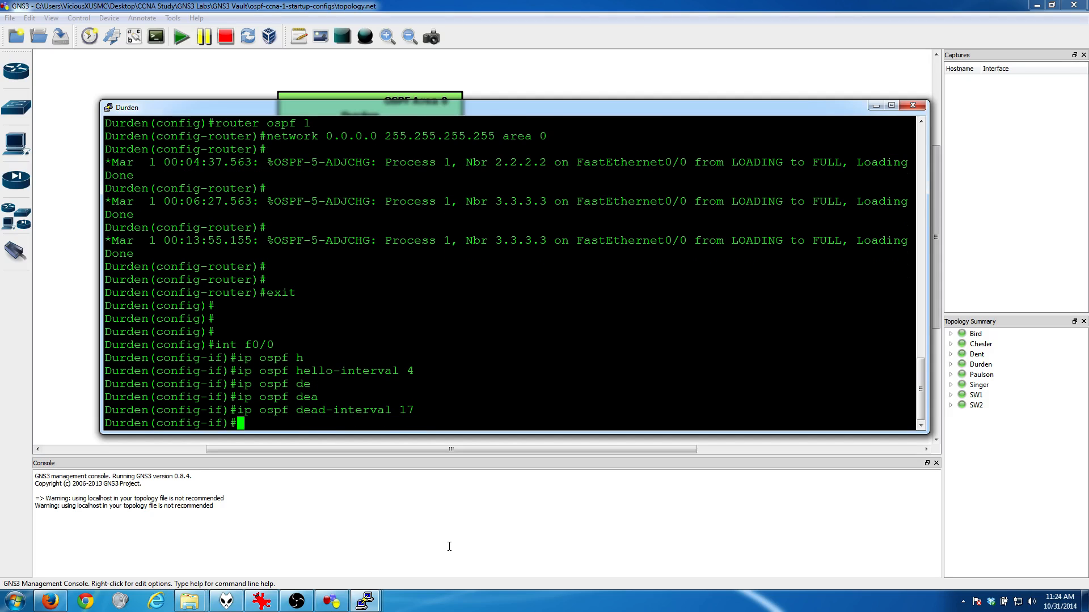
{"action": "key", "text": "Return"}
{"action": "key", "text": "Return"}
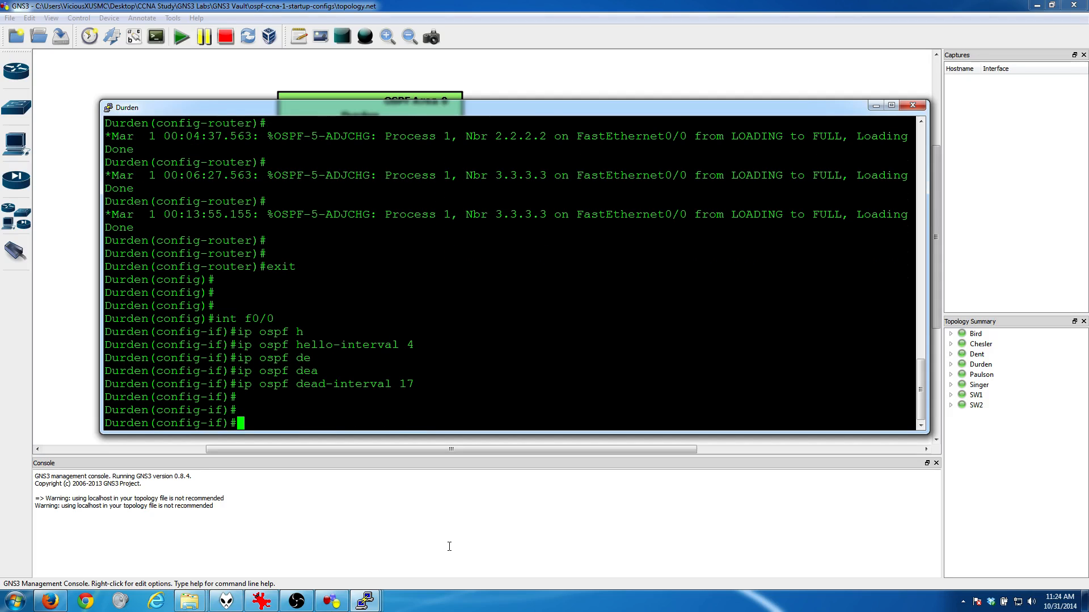
{"action": "type", "text": "exit"}
{"action": "key", "text": "Return"}
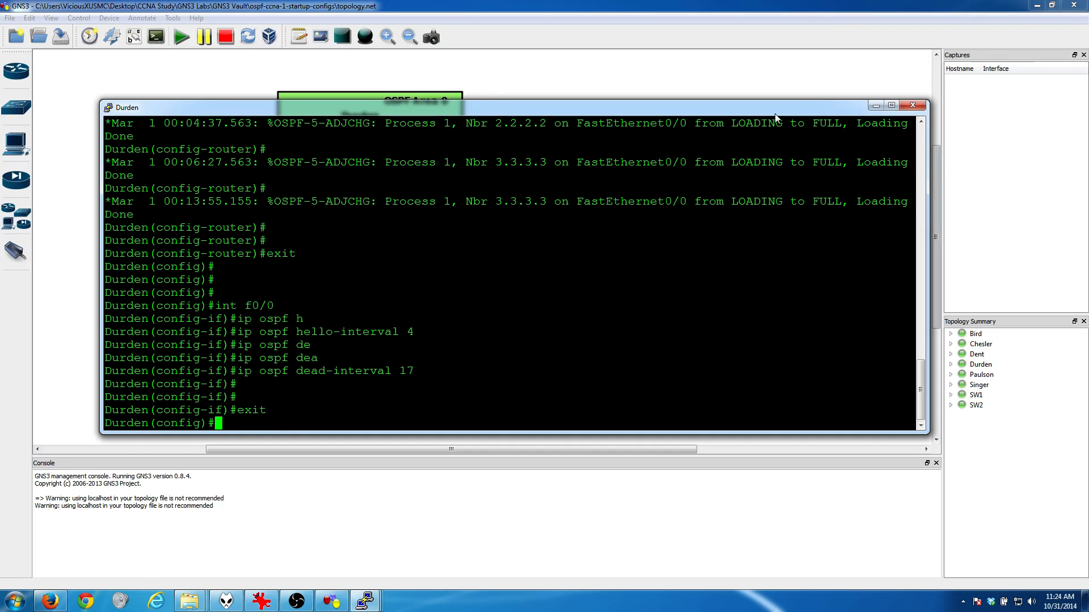
{"action": "left_click", "coordinate": [874, 106]}
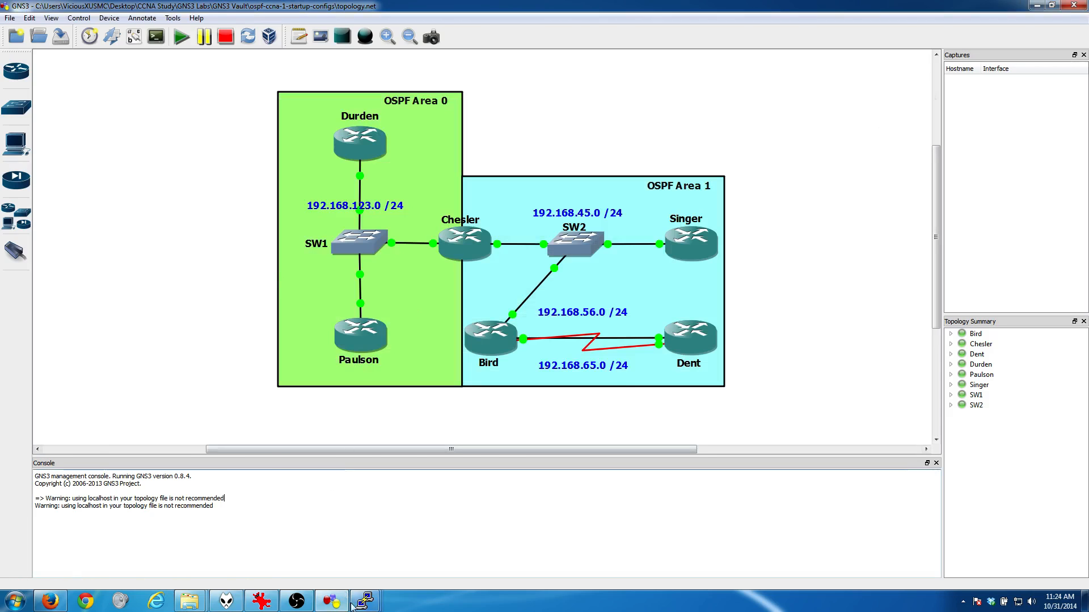
Step: In Paulson's console, leave OSPF router configuration and set the OSPF hello interval on FastEthernet0/0 to 4 seconds
{"action": "mouse_move", "coordinate": [350, 603]}
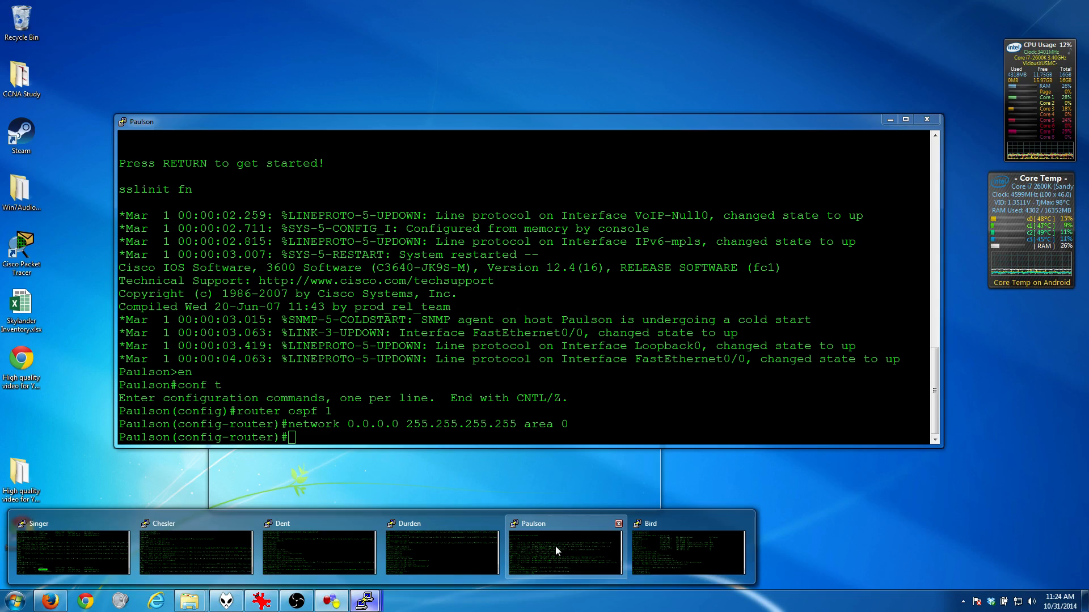
{"action": "left_click", "coordinate": [556, 546]}
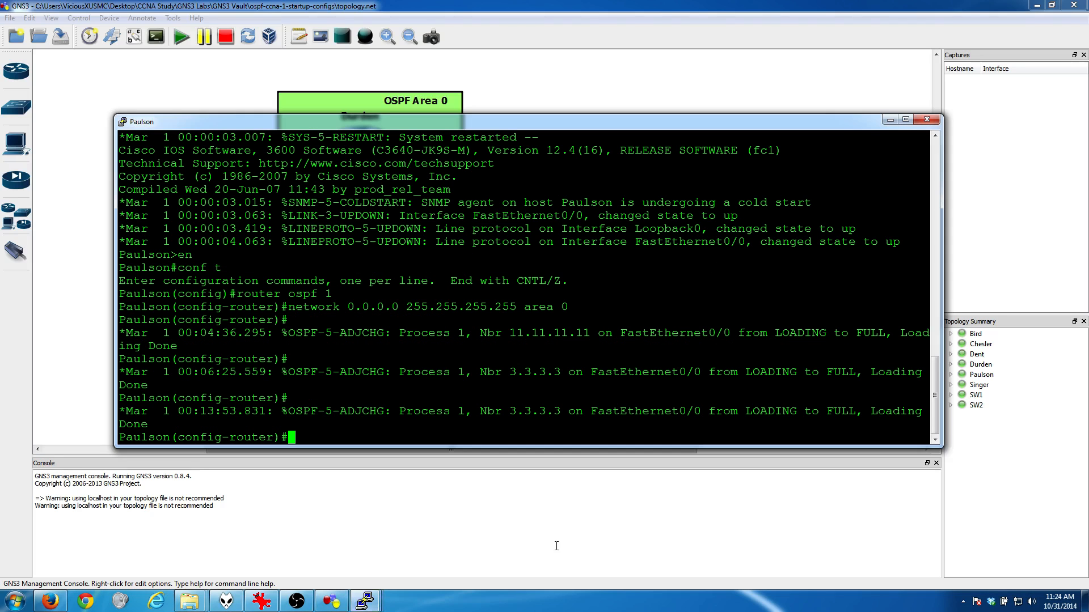
{"action": "type", "text": "exit"}
{"action": "key", "text": "Return"}
{"action": "key", "text": "Return"}
{"action": "type", "text": "int f0/0"}
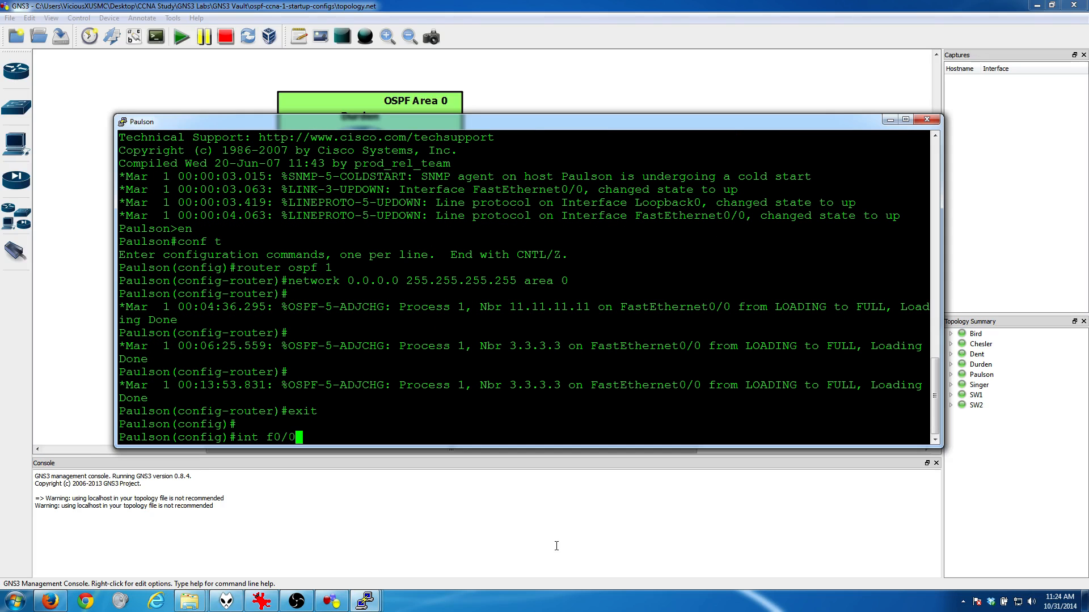
{"action": "key", "text": "Return"}
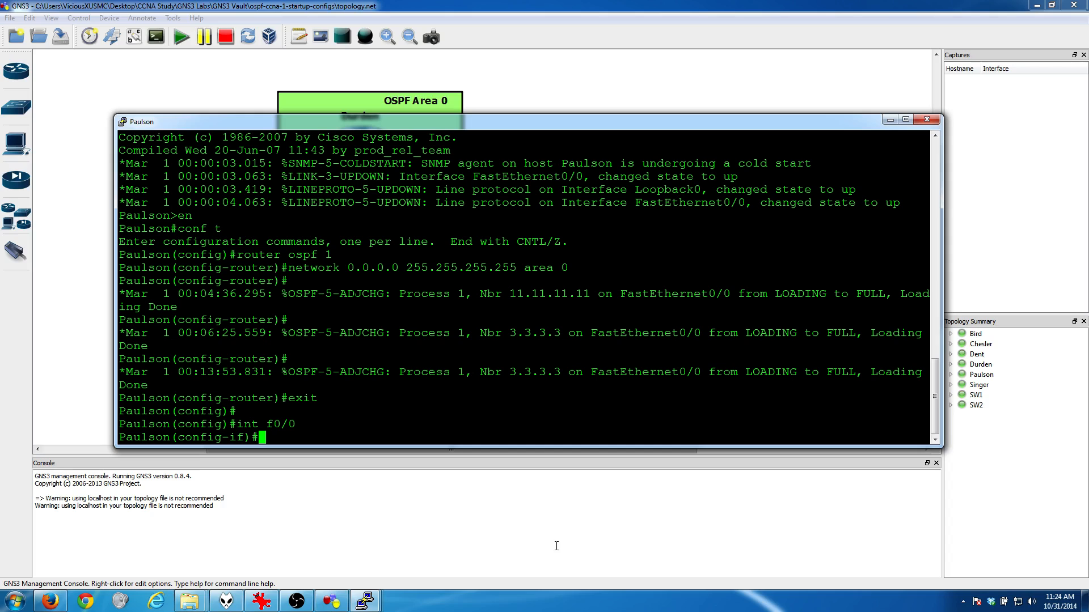
{"action": "type", "text": "ip ospf he"}
{"action": "key", "text": "Tab"}
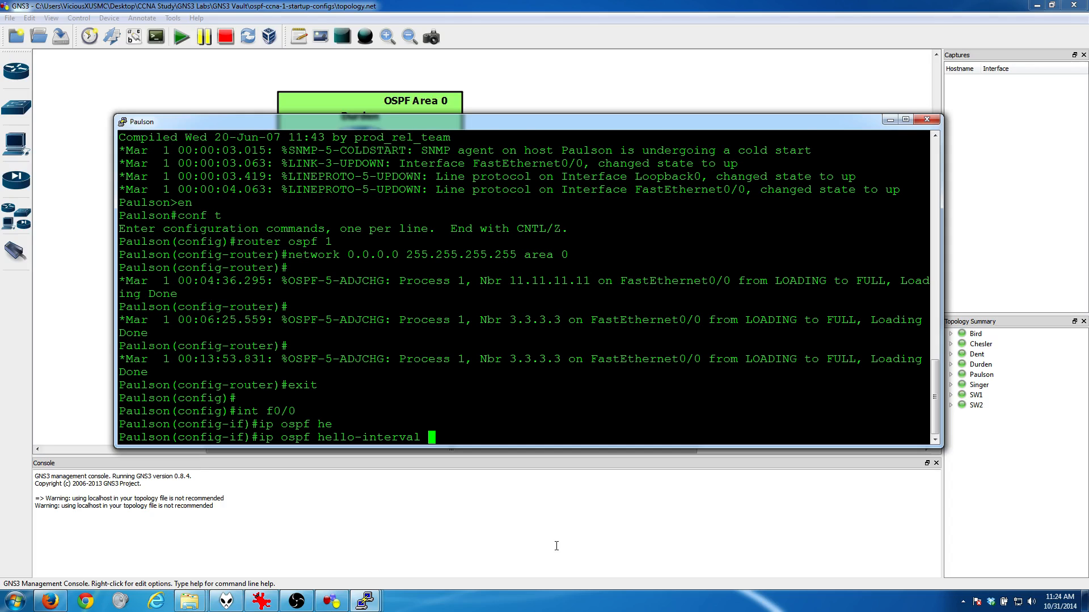
{"action": "type", "text": "4"}
{"action": "key", "text": "Return"}
Step: Set the OSPF dead interval on Paulson's FastEthernet0/0 to 17 seconds with "ip ospf dead-interval 17" and minimize the console
{"action": "type", "text": "ip "}
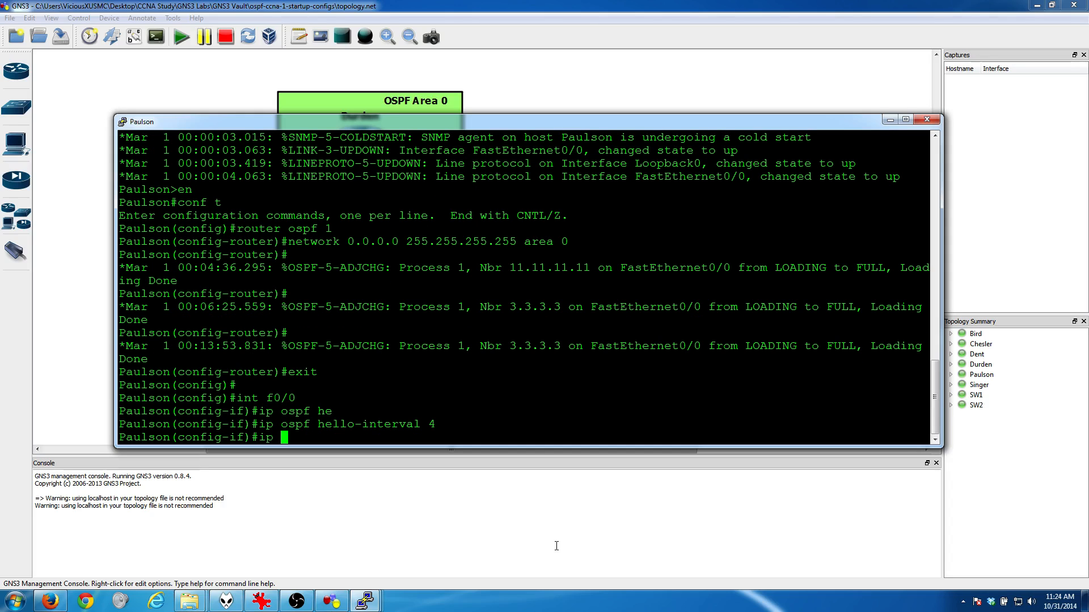
{"action": "type", "text": "opsf"}
{"action": "key", "text": "BackSpace"}
{"action": "key", "text": "BackSpace"}
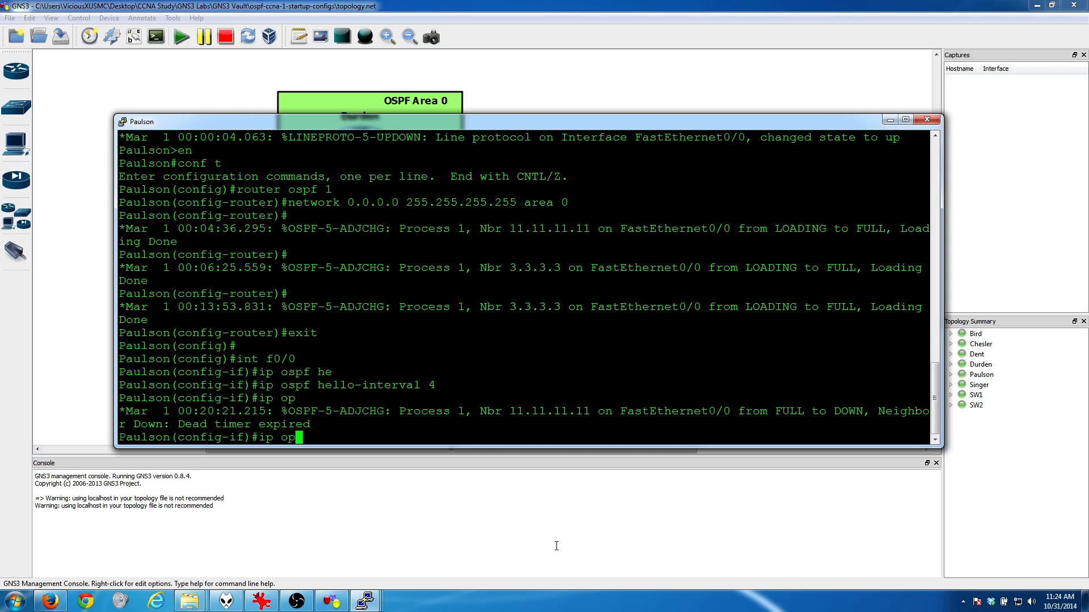
{"action": "type", "text": "pf dead"}
{"action": "key", "text": "Tab"}
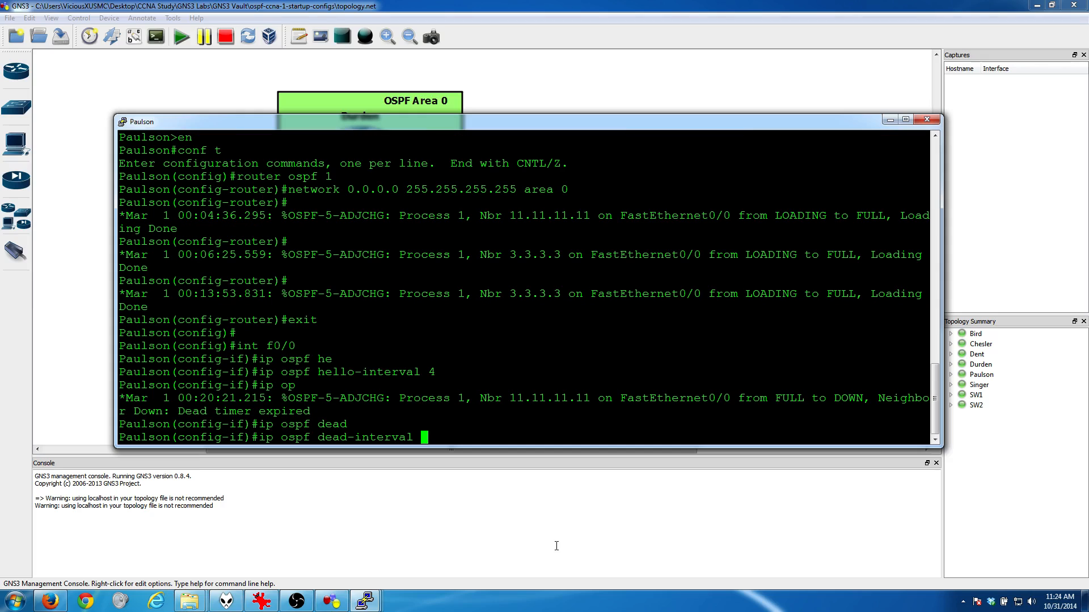
{"action": "type", "text": "17"}
{"action": "key", "text": "Return"}
{"action": "key", "text": "Return"}
{"action": "key", "text": "Return"}
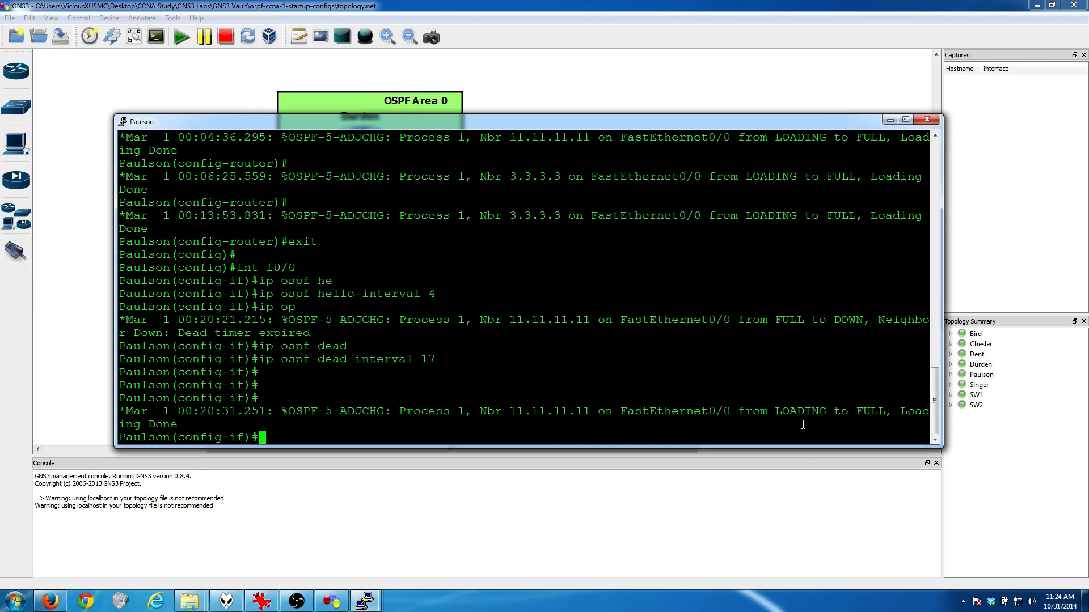
{"action": "left_click", "coordinate": [888, 120]}
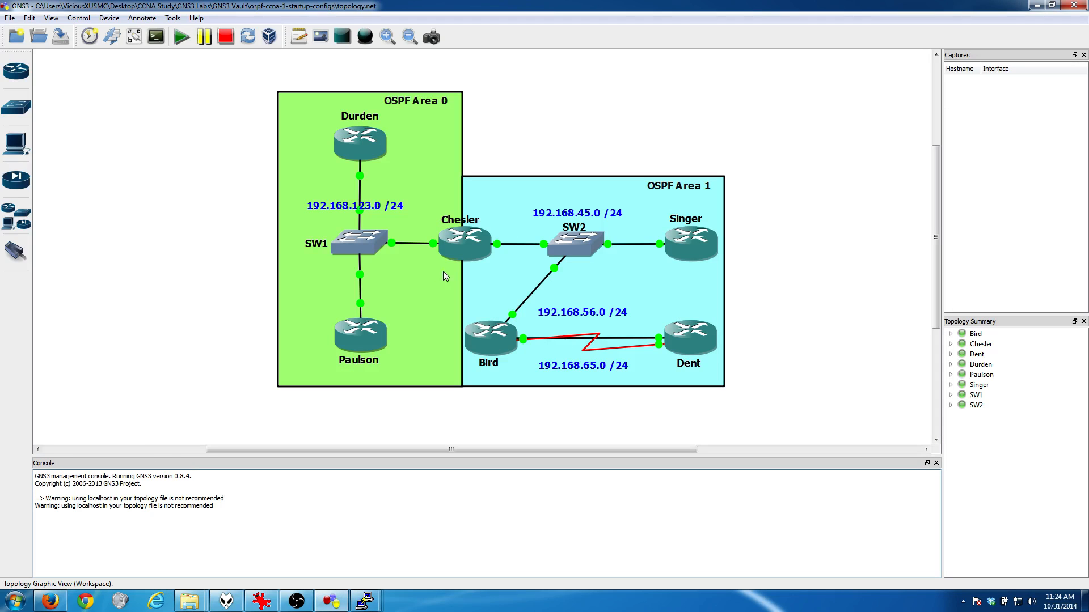
Step: Switch to Chesler's console and list its interfaces and addresses with "show ip int brief"
{"action": "left_click", "coordinate": [364, 600]}
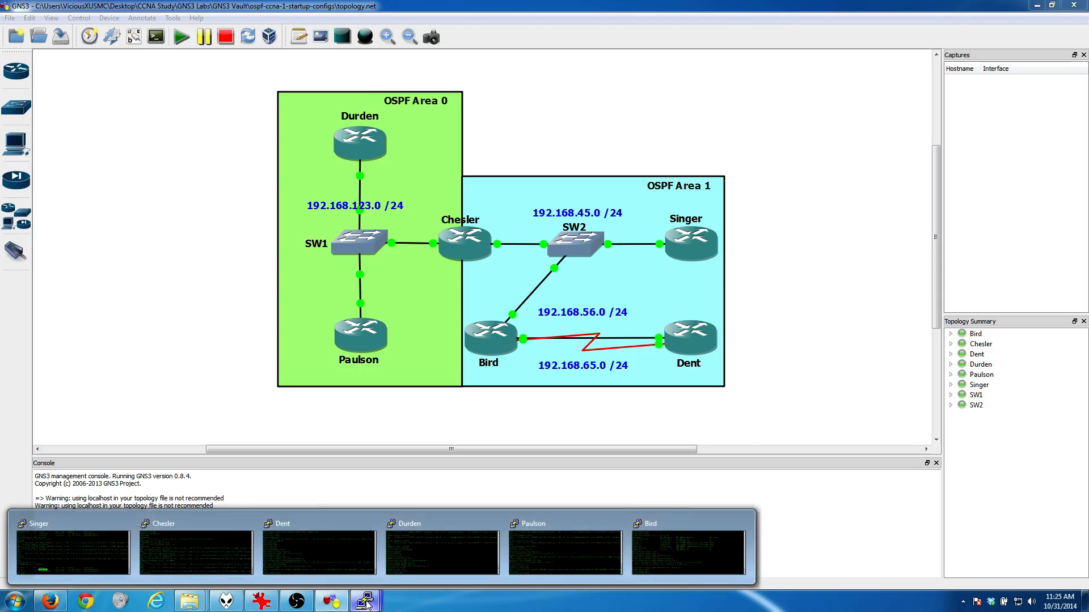
{"action": "left_click", "coordinate": [246, 553]}
{"action": "key", "text": "Return"}
{"action": "key", "text": "Return"}
{"action": "key", "text": "Return"}
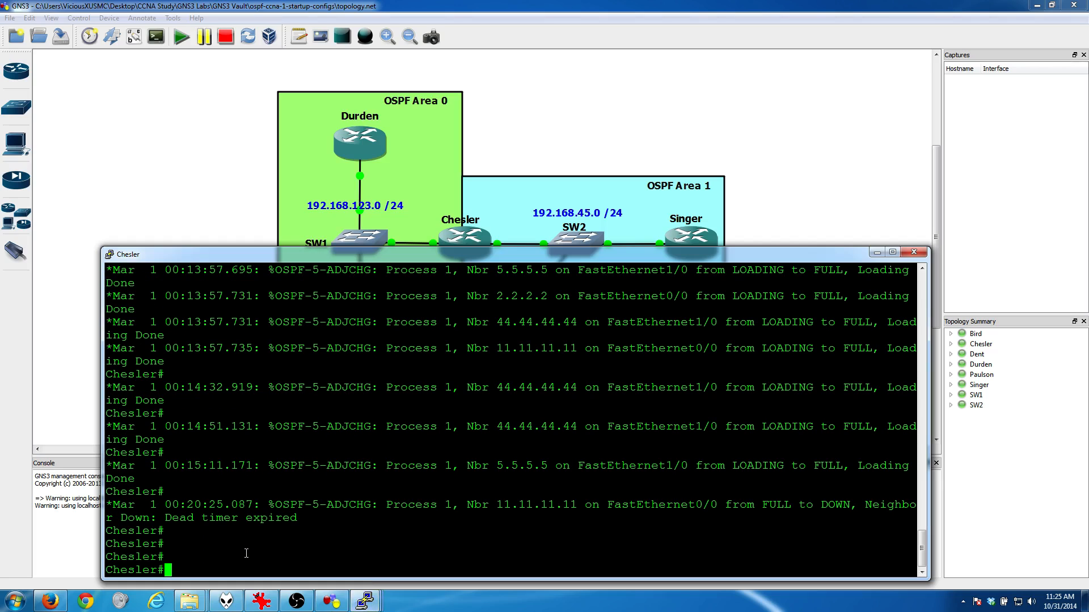
{"action": "type", "text": "show ip int brief"}
{"action": "key", "text": "Return"}
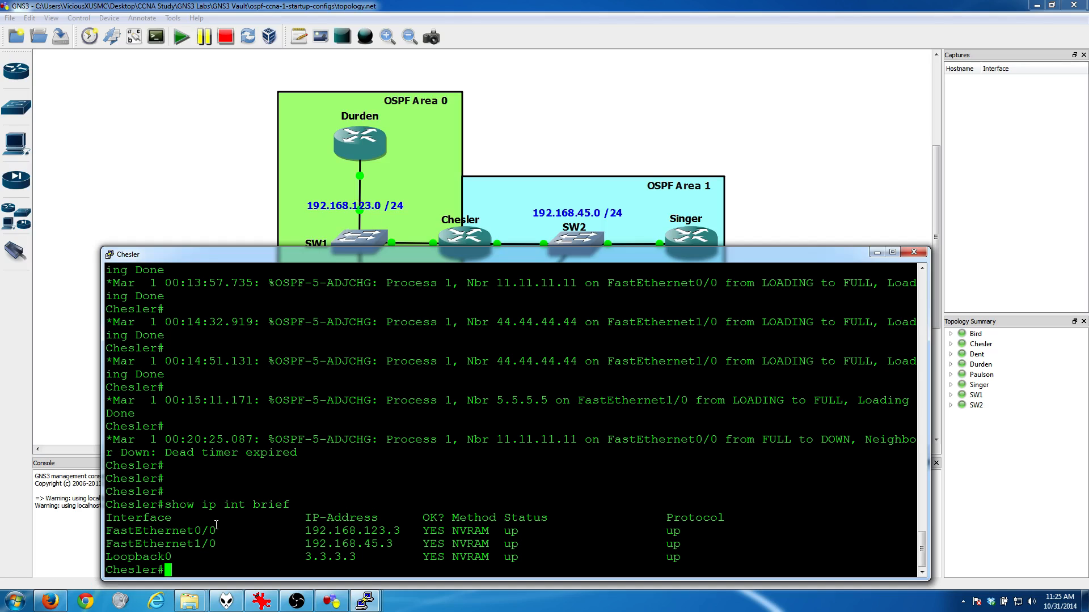
Step: Enter configuration mode on Chesler and set the OSPF hello interval on FastEthernet0/0 to 4 seconds
{"action": "type", "text": "conf t"}
{"action": "key", "text": "Return"}
{"action": "type", "text": "i"}
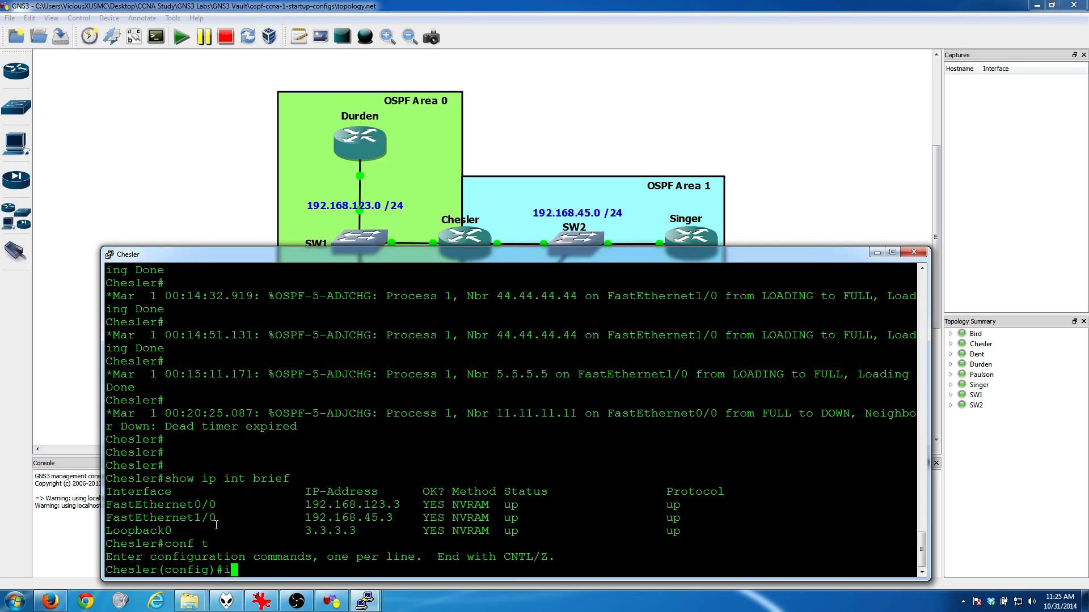
{"action": "type", "text": "nt f0/0"}
{"action": "key", "text": "Return"}
{"action": "type", "text": "i"}
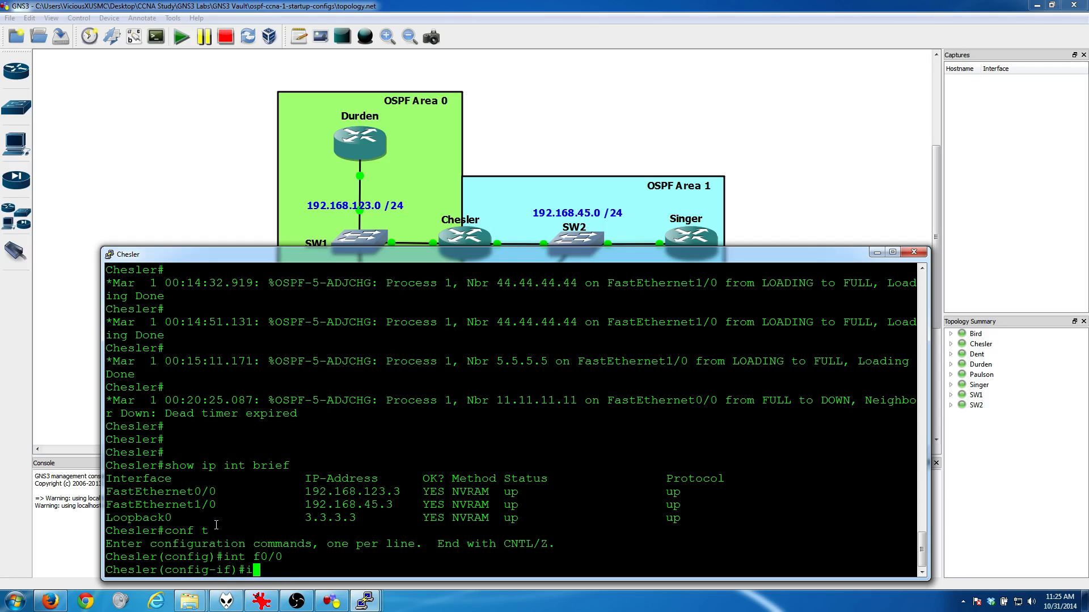
{"action": "type", "text": "p ospf hel"}
{"action": "key", "text": "Tab"}
{"action": "type", "text": "4"}
{"action": "key", "text": "Return"}
Step: Set the OSPF dead interval on Chesler's FastEthernet0/0 to 17 seconds with "ip ospf dead-interval 17"
{"action": "type", "text": "ip ospf "}
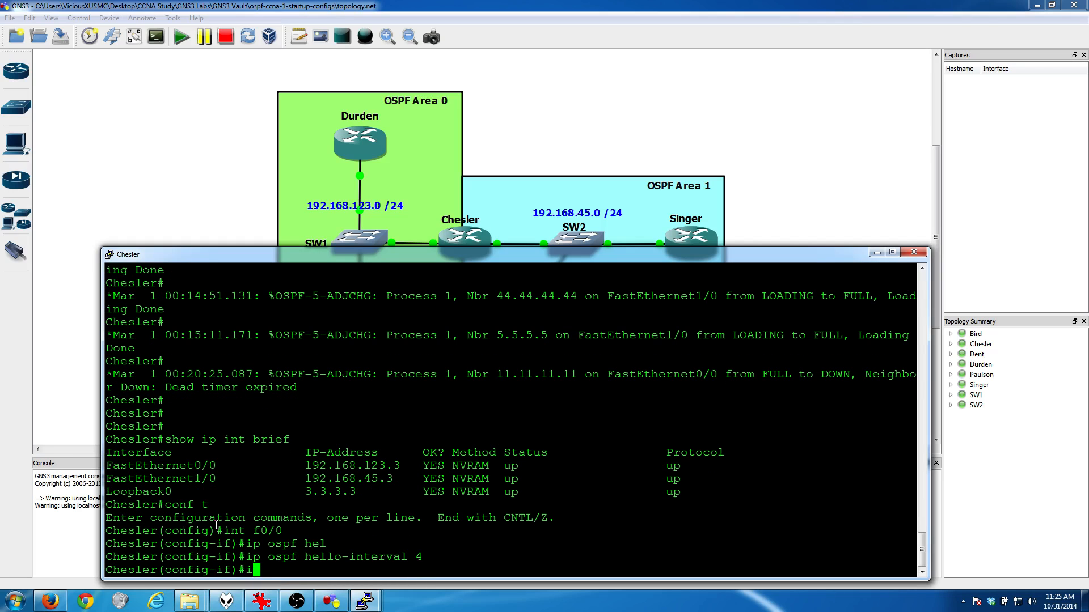
{"action": "type", "text": "dead"}
{"action": "key", "text": "Tab"}
{"action": "type", "text": "17"}
{"action": "key", "text": "Return"}
{"action": "key", "text": "Return"}
{"action": "key", "text": "Return"}
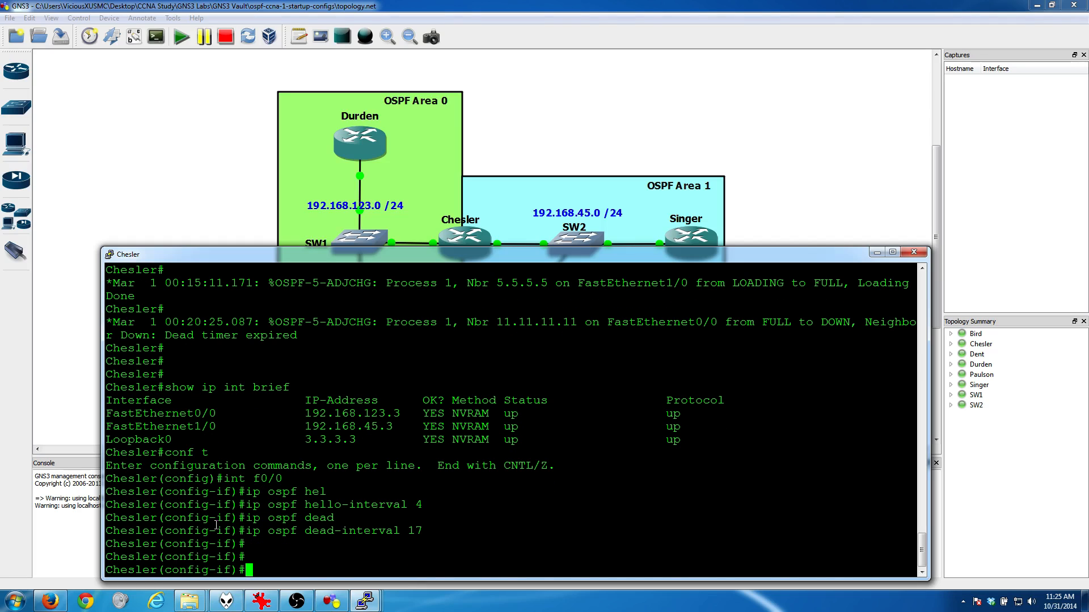
{"action": "key", "text": "Return"}
{"action": "key", "text": "Return"}
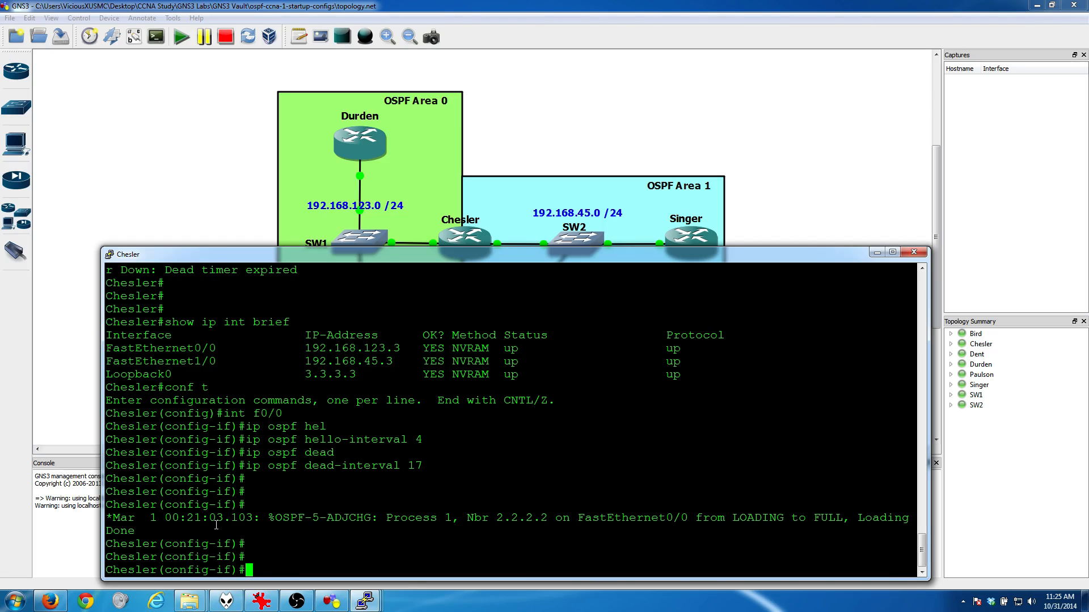
Step: Discard the partial show command and exit Chesler's interface configuration back to global configuration mode
{"action": "type", "text": "show ip"}
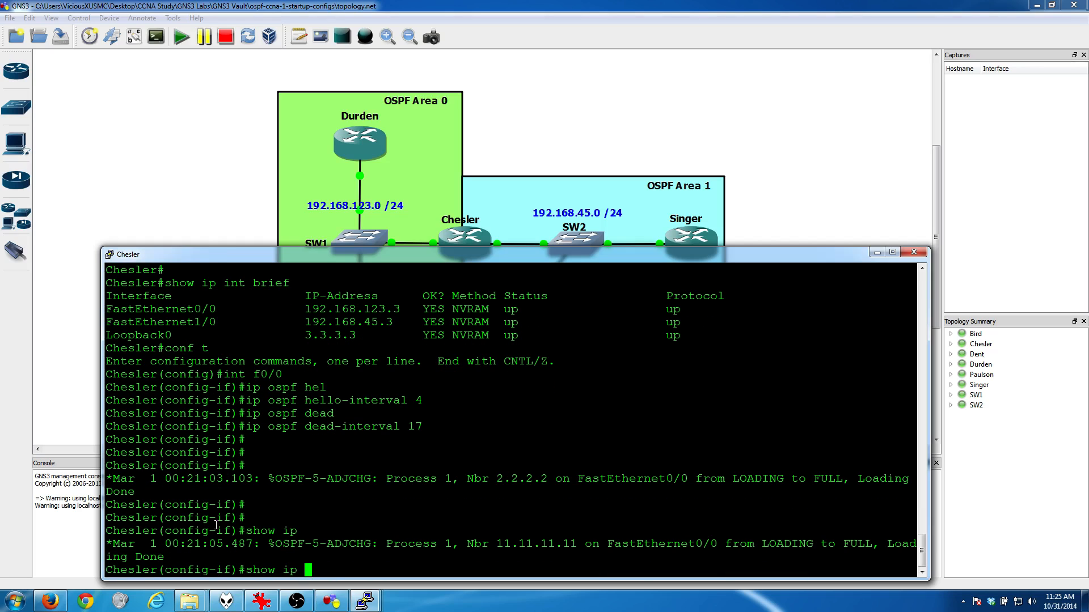
{"action": "key", "text": "BackSpace"}
{"action": "key", "text": "BackSpace"}
{"action": "key", "text": "BackSpace"}
{"action": "key", "text": "BackSpace"}
{"action": "key", "text": "BackSpace"}
{"action": "key", "text": "BackSpace"}
{"action": "key", "text": "BackSpace"}
{"action": "key", "text": "BackSpace"}
{"action": "type", "text": "exit"}
{"action": "key", "text": "Return"}
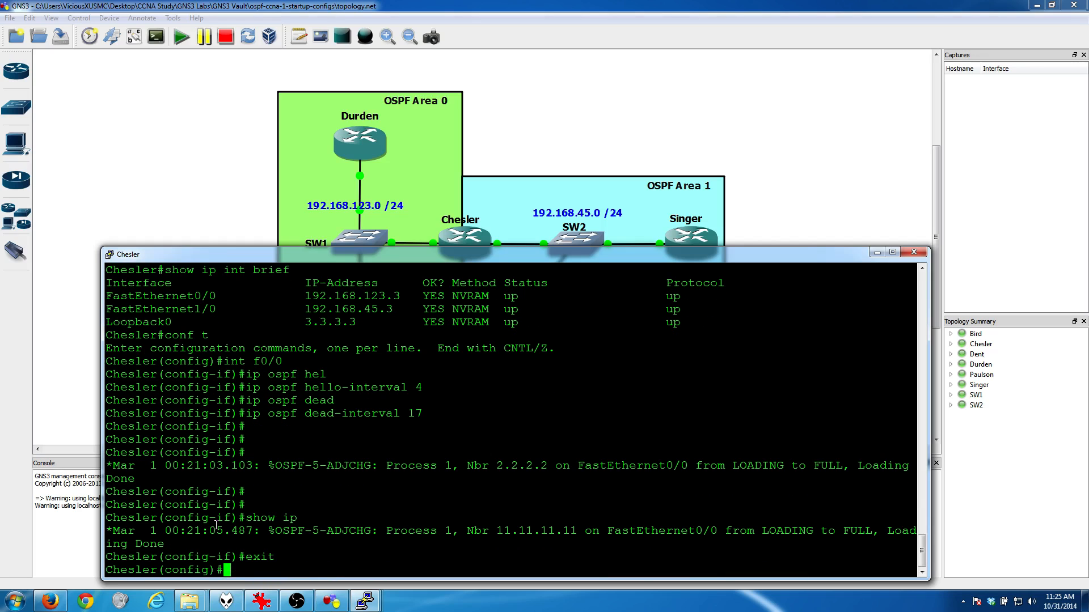
Step: List Chesler's OSPF neighbors from global configuration mode with "do show ip os n"
{"action": "type", "text": "show ip ospf ne"}
{"action": "key", "text": "Tab"}
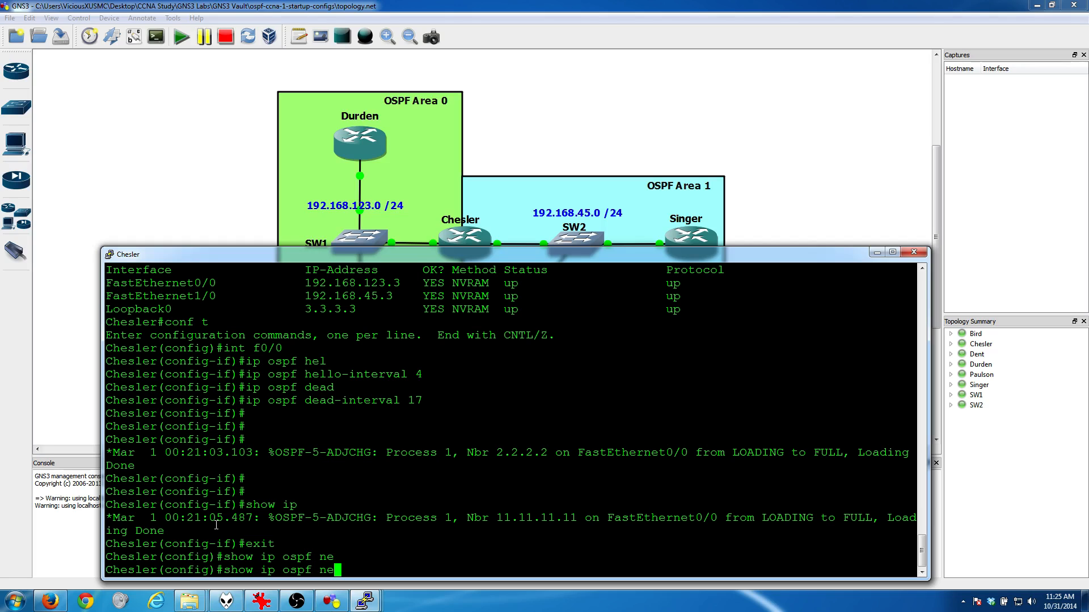
{"action": "key", "text": "Return"}
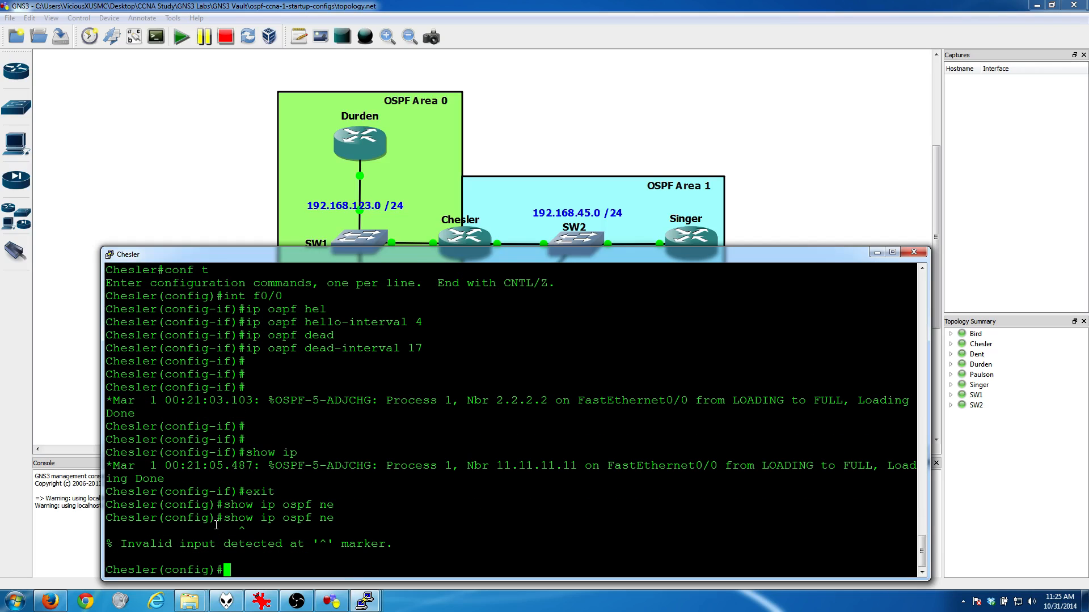
{"action": "type", "text": "do show ip osf"}
{"action": "key", "text": "BackSpace"}
{"action": "type", "text": "n"}
{"action": "key", "text": "Tab"}
{"action": "key", "text": "Return"}
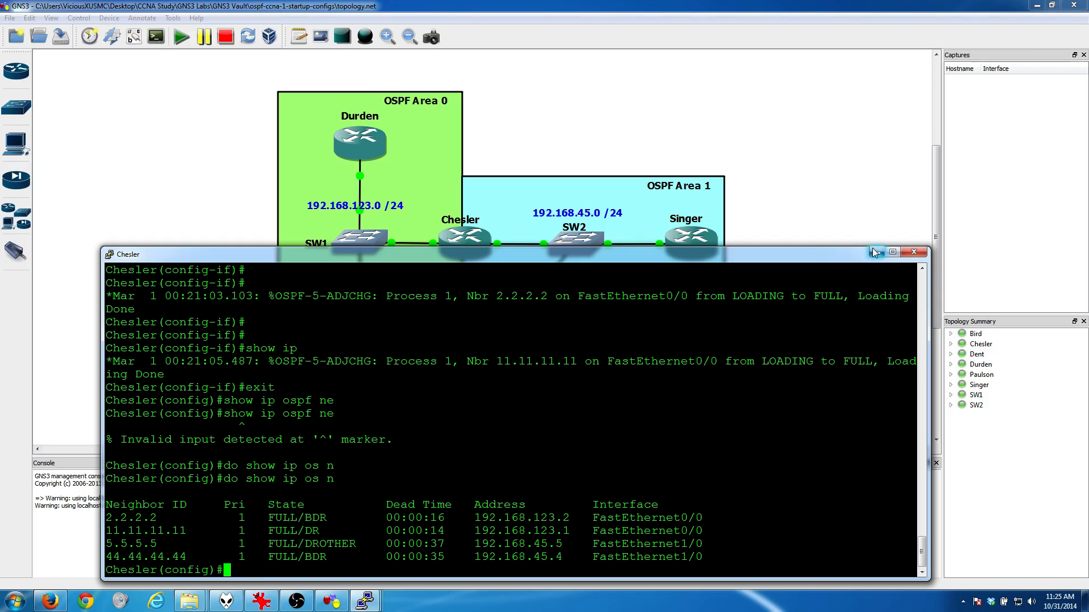
Step: Exit Chesler's global configuration mode to the privileged prompt and minimize its console
{"action": "type", "text": "exit"}
{"action": "key", "text": "Return"}
{"action": "key", "text": "Return"}
{"action": "key", "text": "Return"}
{"action": "key", "text": "Return"}
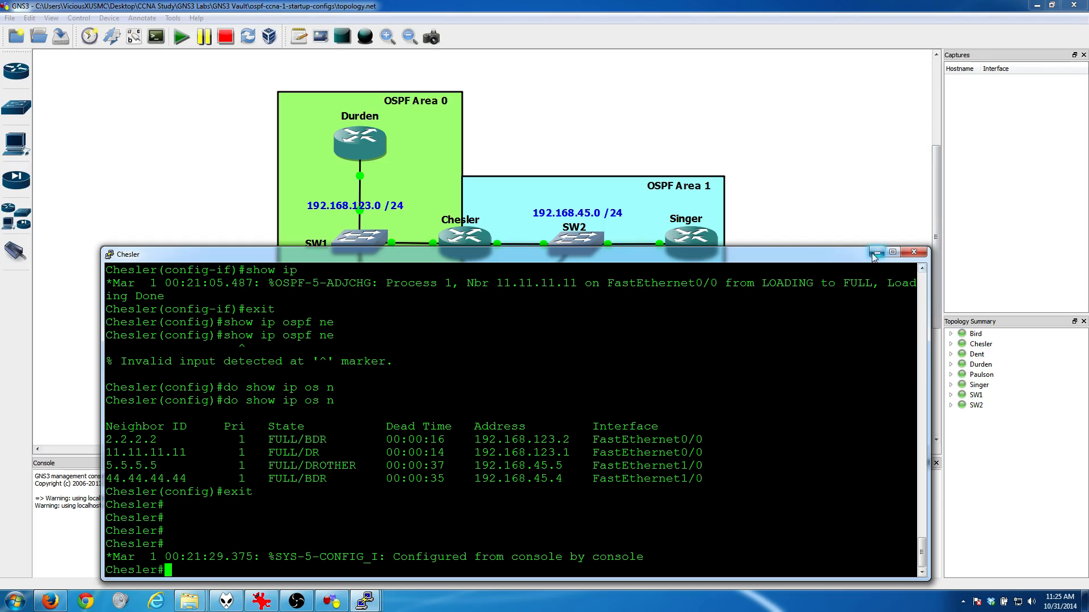
{"action": "left_click", "coordinate": [875, 254]}
Step: Review the lab goal about advertising a default route on Durden and switch to Durden's console
{"action": "left_click", "coordinate": [262, 602]}
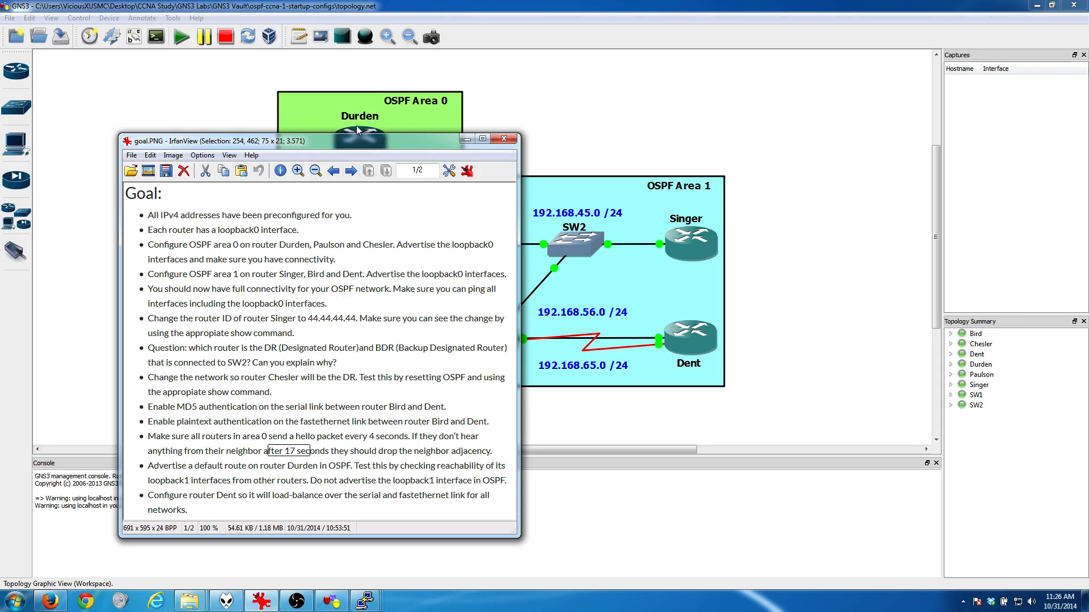
{"action": "left_click", "coordinate": [467, 138]}
{"action": "left_click", "coordinate": [365, 602]}
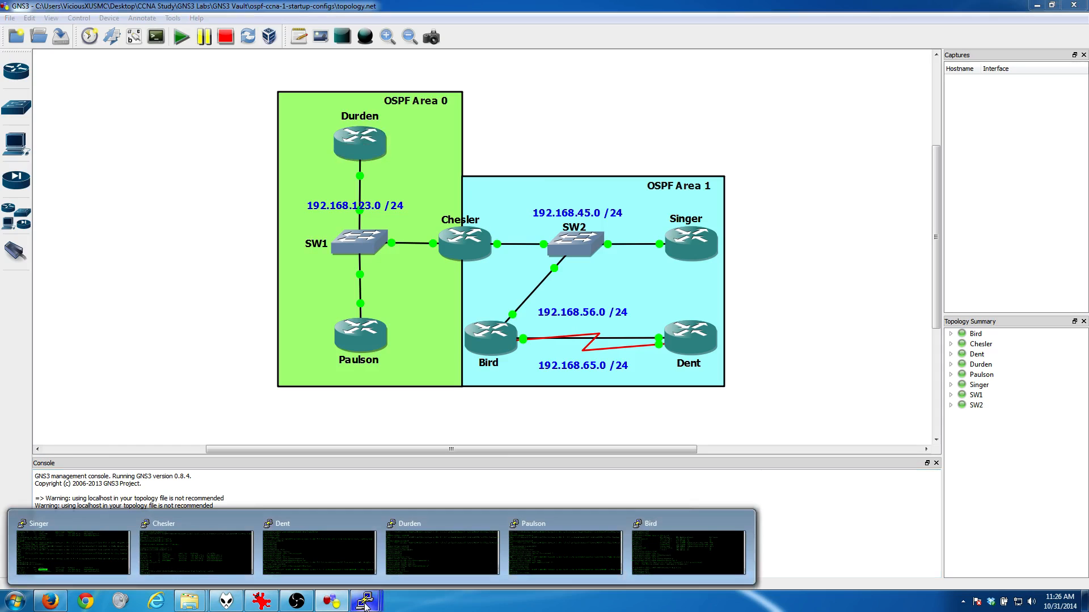
{"action": "left_click", "coordinate": [407, 570]}
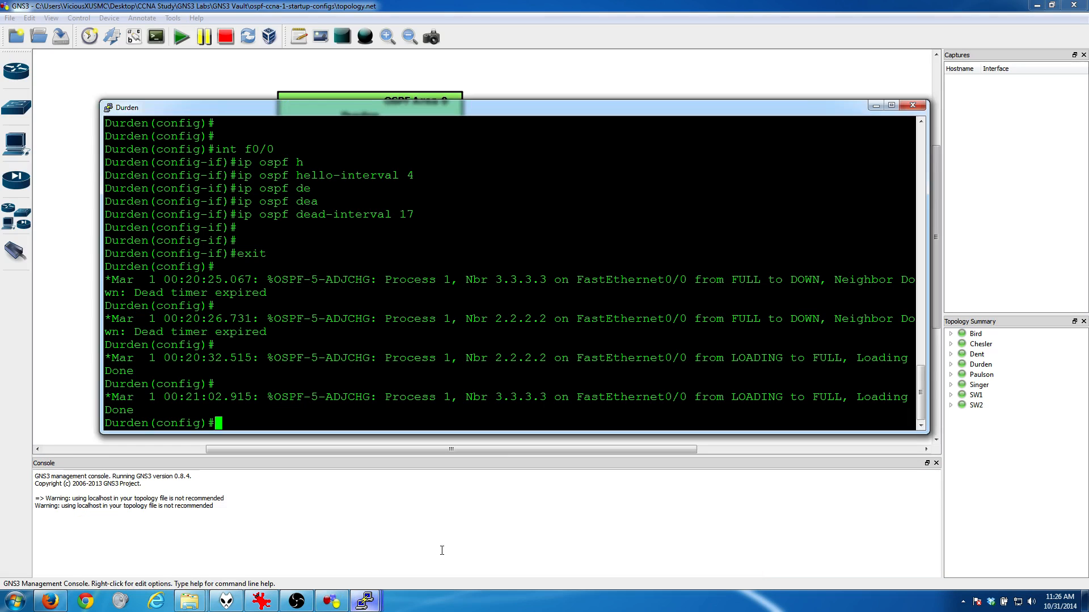
{"action": "key", "text": "Return"}
{"action": "key", "text": "Return"}
{"action": "key", "text": "Return"}
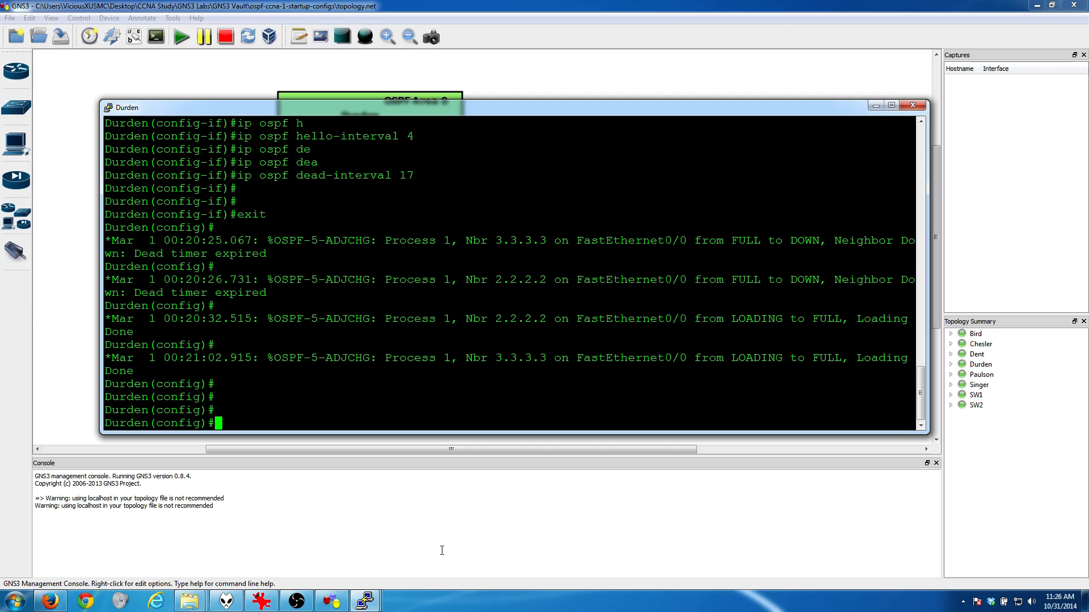
Step: Exit configuration mode on Durden and display its running configuration with "show run"
{"action": "type", "text": "exit"}
{"action": "key", "text": "Return"}
{"action": "key", "text": "Return"}
{"action": "type", "text": "show run"}
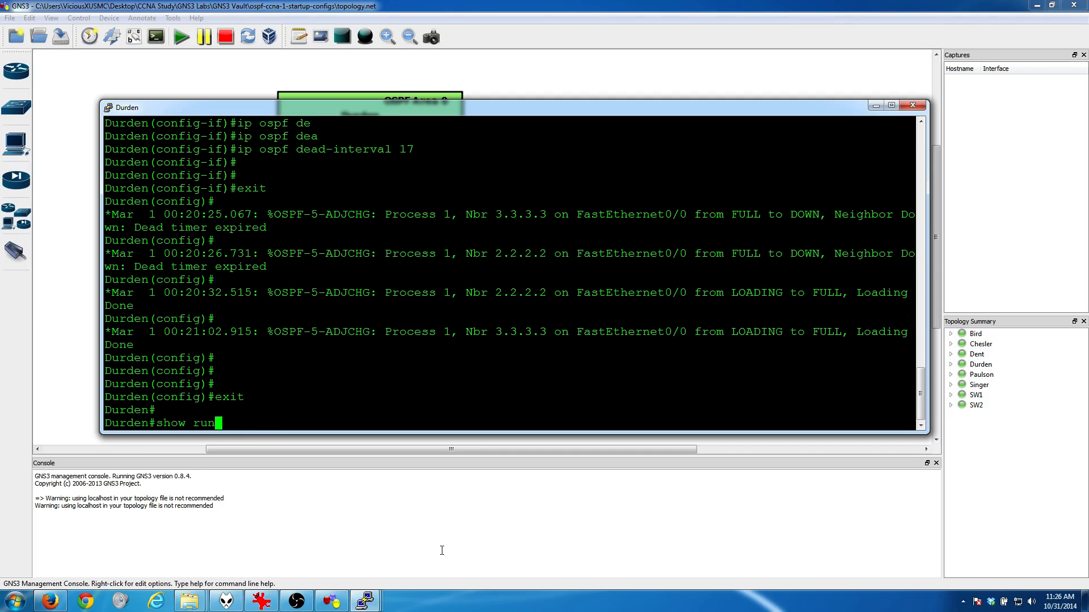
{"action": "key", "text": "Return"}
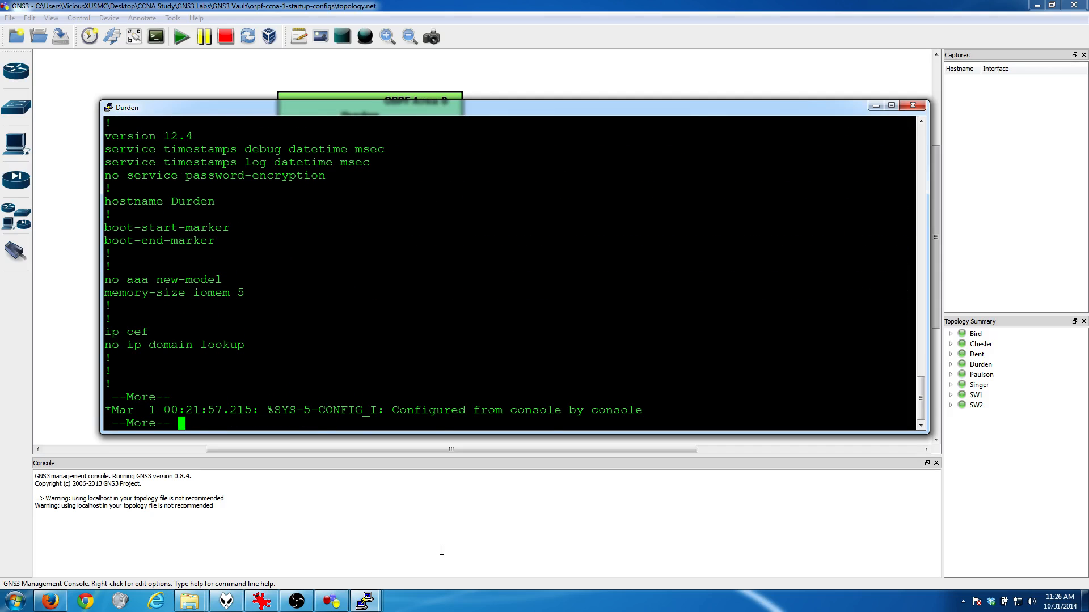
Step: Page through Durden's running configuration to the network statement under router ospf 1 and close the listing
{"action": "key", "text": "Return"}
{"action": "key", "text": "Return"}
{"action": "key", "text": "Return"}
{"action": "key", "text": "Return"}
{"action": "key", "text": "Return"}
{"action": "key", "text": "Return"}
{"action": "key", "text": "Return"}
{"action": "key", "text": "Return"}
{"action": "key", "text": "Return"}
{"action": "key", "text": "Return"}
{"action": "key", "text": "Return"}
{"action": "key", "text": "Return"}
{"action": "key", "text": "Return"}
{"action": "key", "text": "Return"}
{"action": "key", "text": "Return"}
{"action": "key", "text": "Return"}
{"action": "key", "text": "Return"}
{"action": "key", "text": "Return"}
{"action": "key", "text": "Return"}
{"action": "key", "text": "Return"}
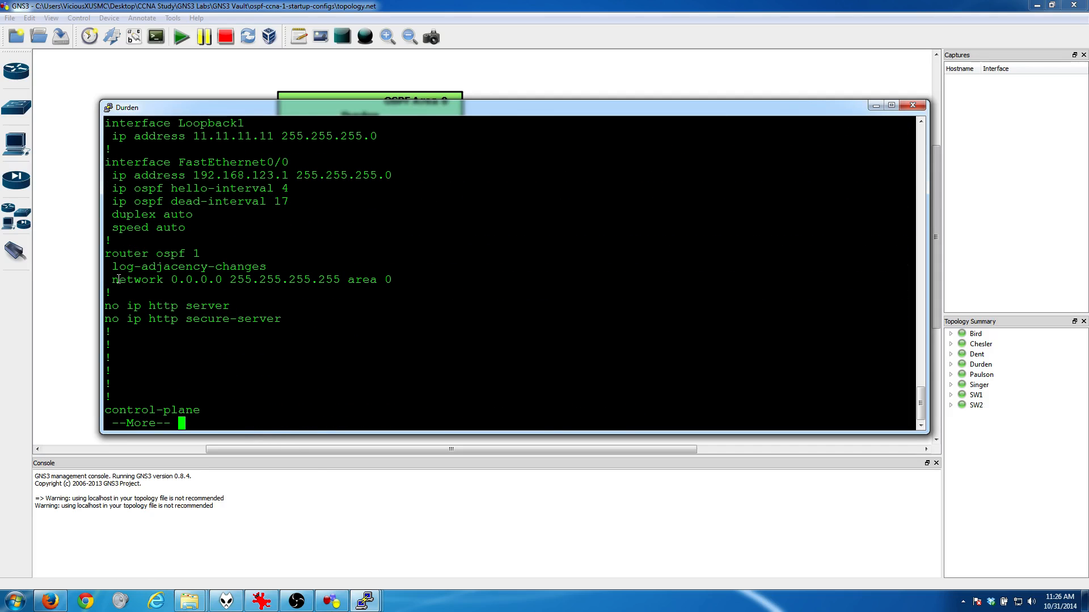
{"action": "left_click_drag", "start_coordinate": [112, 280], "coordinate": [907, 281]}
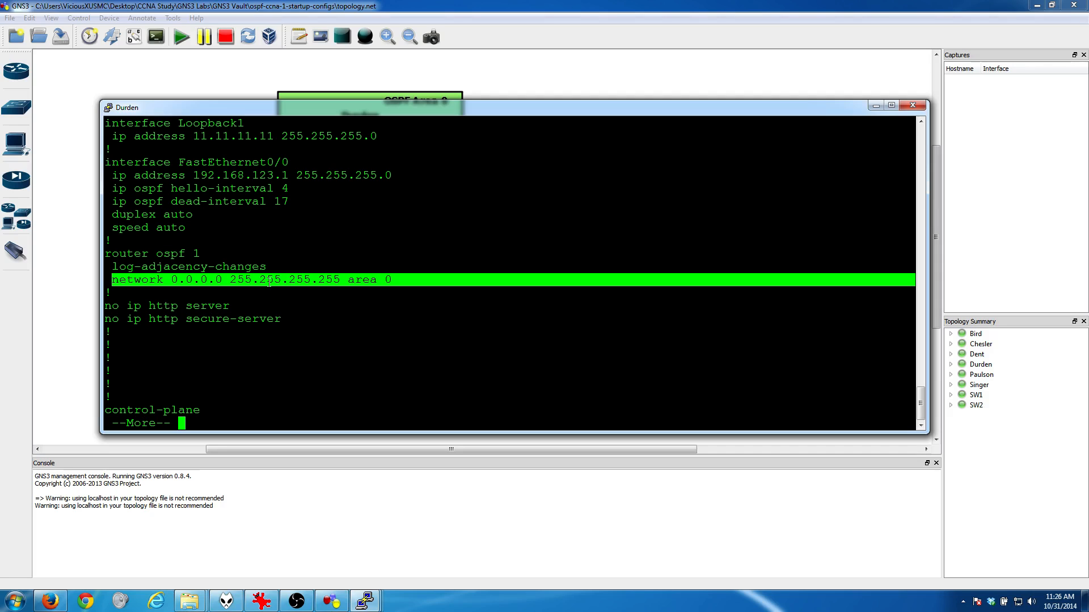
{"action": "key", "text": "q"}
{"action": "key", "text": "Return"}
{"action": "key", "text": "Return"}
{"action": "key", "text": "Return"}
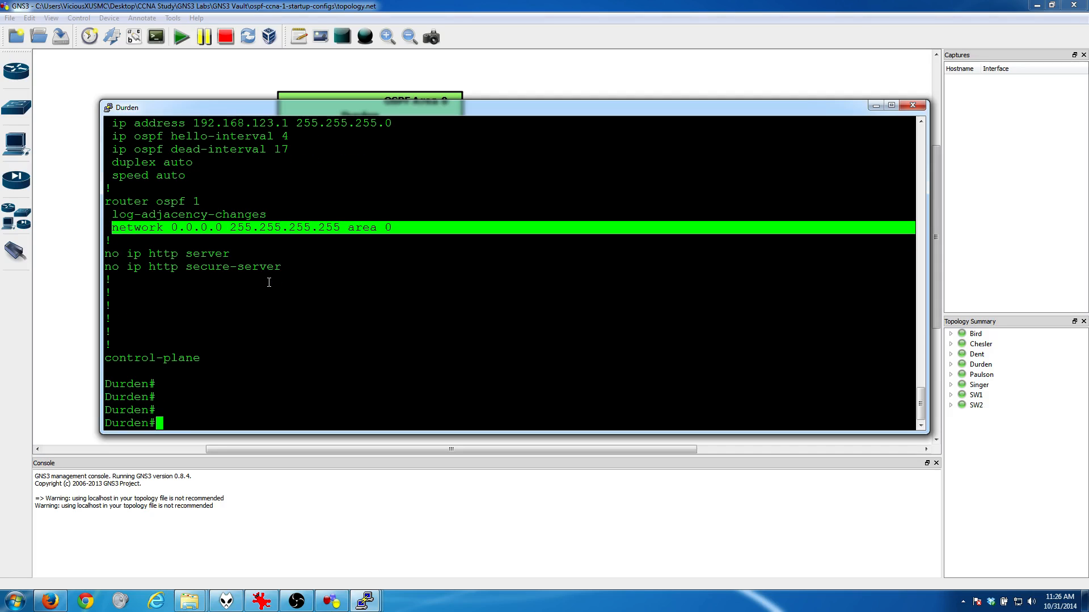
Step: Remove the "network 0.0.0.0 255.255.255.255 area 0" statement from OSPF process 1 on Durden
{"action": "type", "text": "conf t"}
{"action": "key", "text": "Return"}
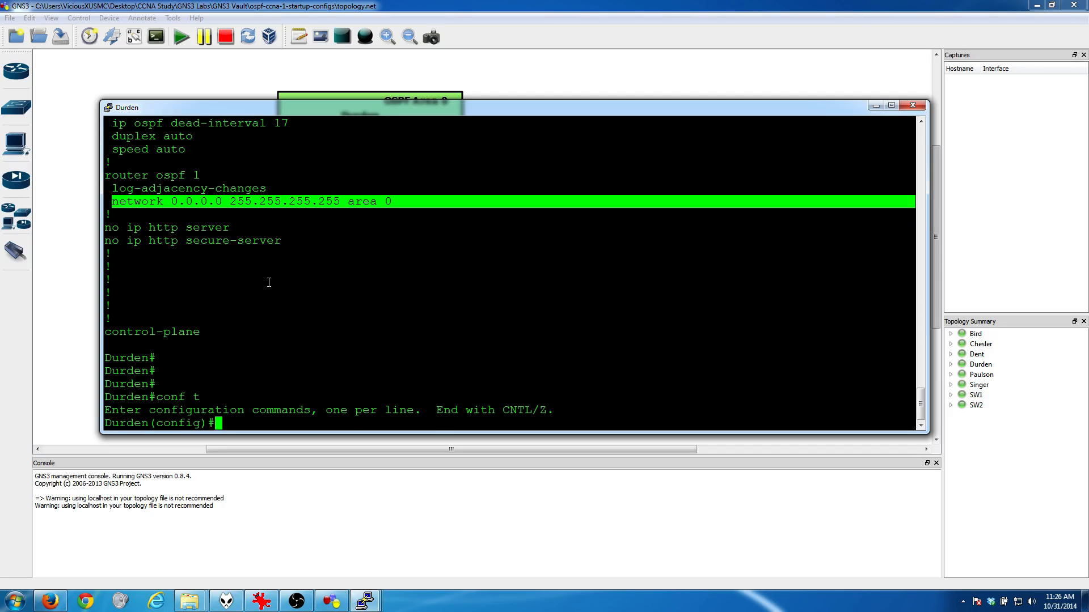
{"action": "type", "text": "router ospf 1"}
{"action": "key", "text": "Return"}
{"action": "type", "text": "no netwo"}
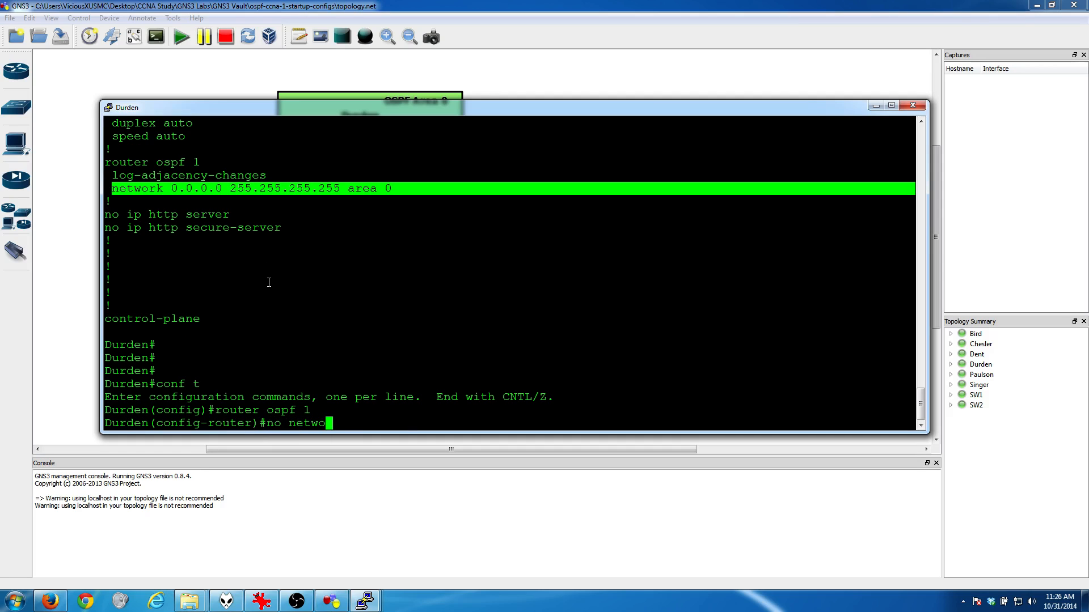
{"action": "type", "text": "rk 0.0.0.0 255.255.2"}
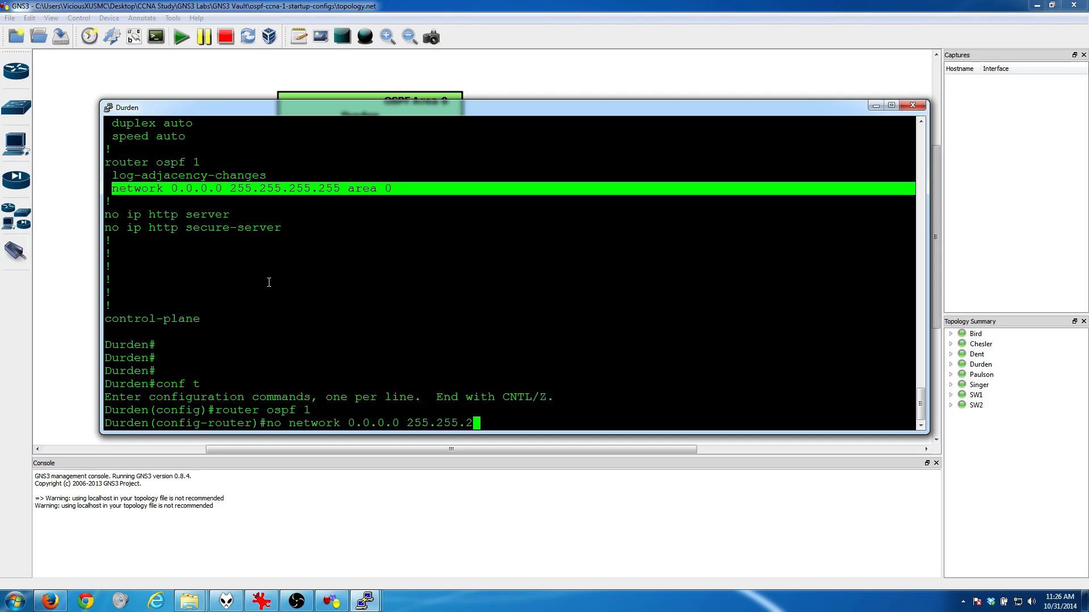
{"action": "type", "text": "55.255 area 0"}
{"action": "key", "text": "Return"}
{"action": "key", "text": "Return"}
Step: List Durden's interfaces and IP addresses from router configuration mode with "do show ip int brief"
{"action": "type", "text": "do show i"}
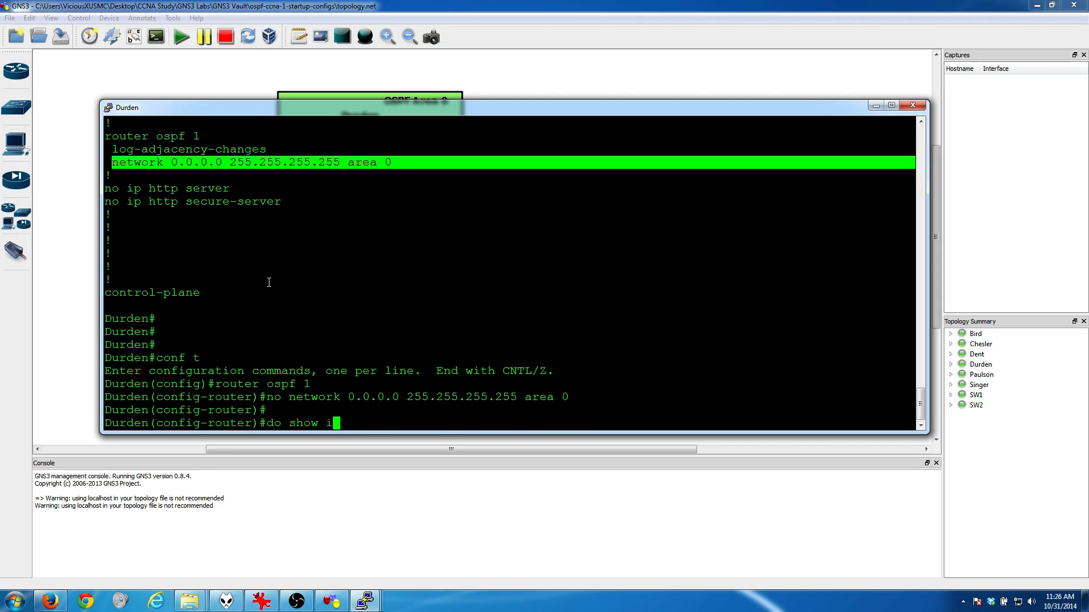
{"action": "type", "text": "p int brief"}
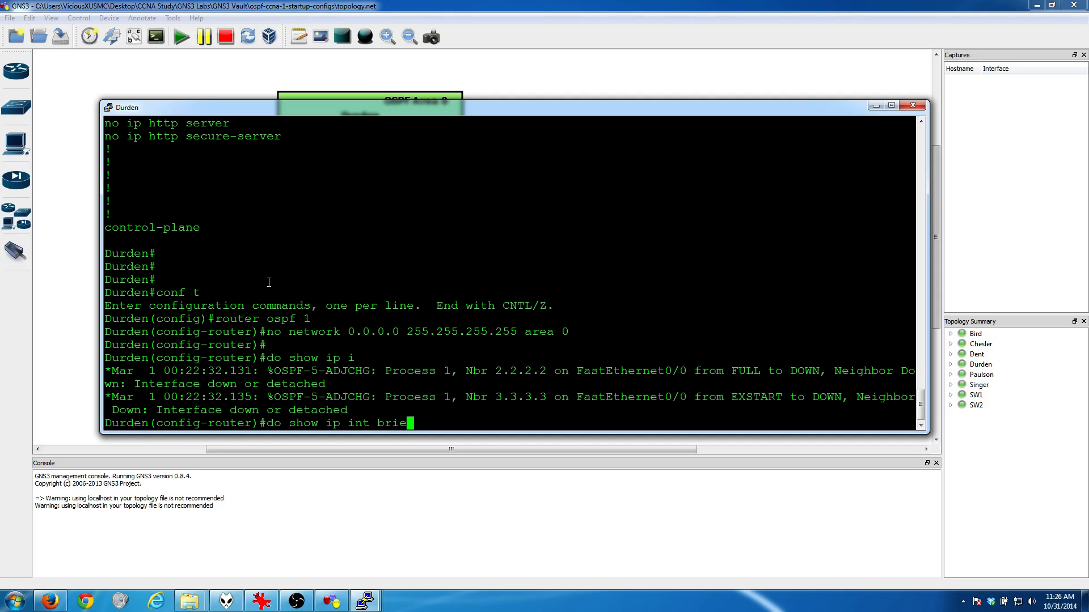
{"action": "key", "text": "Return"}
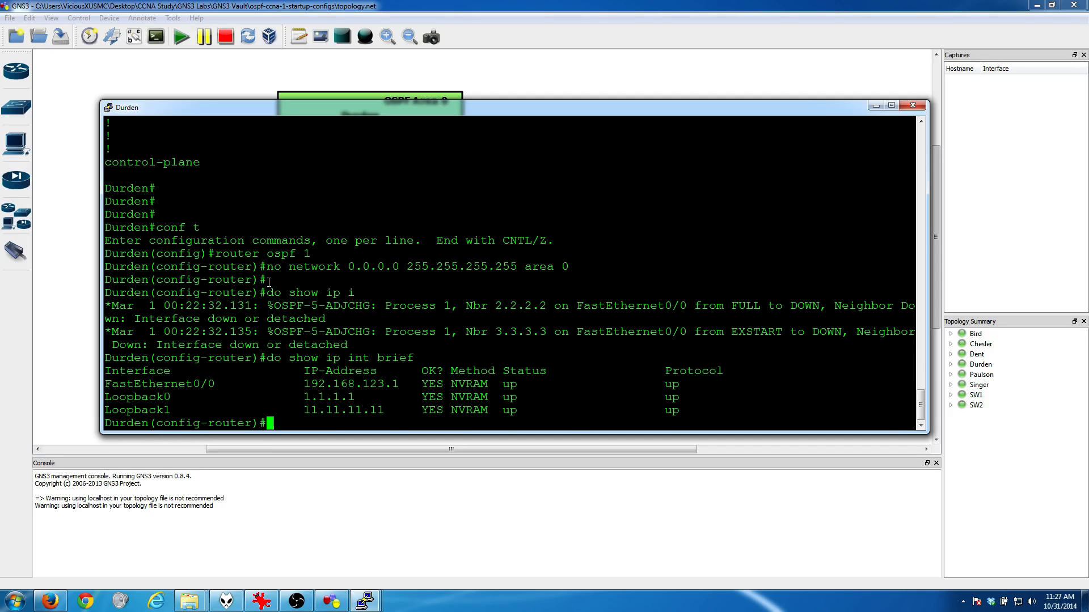
Step: Add Durden's FastEthernet0/0 address to OSPF with "network 192.168.123.1 0.0.0.0 area 0"
{"action": "type", "text": "network 192.168"}
{"action": "type", "text": ".123.1 0"}
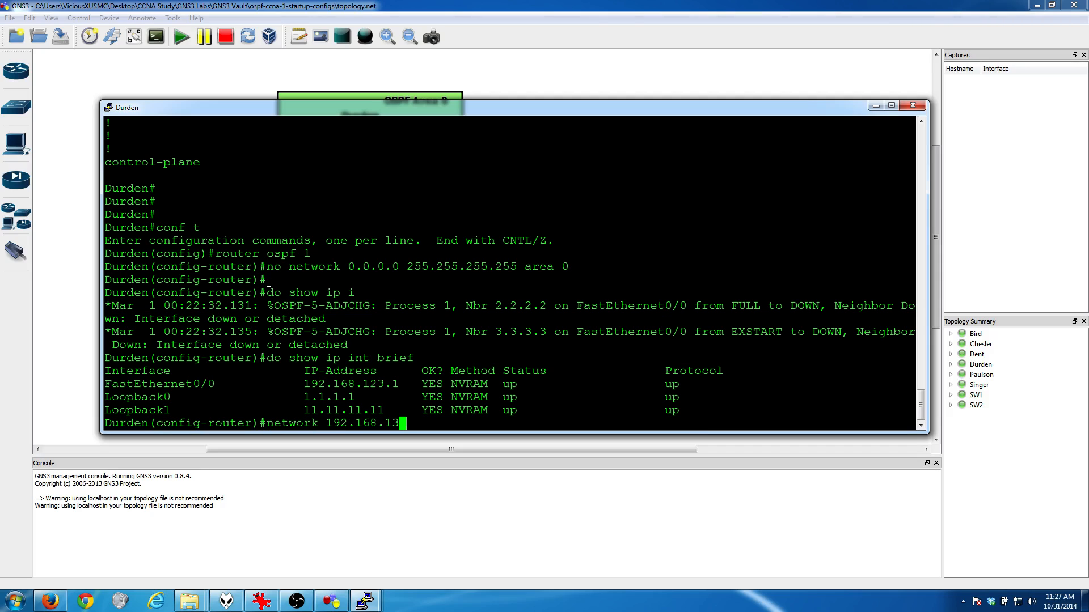
{"action": "type", "text": ".0.0.0 area 0"}
{"action": "key", "text": "Return"}
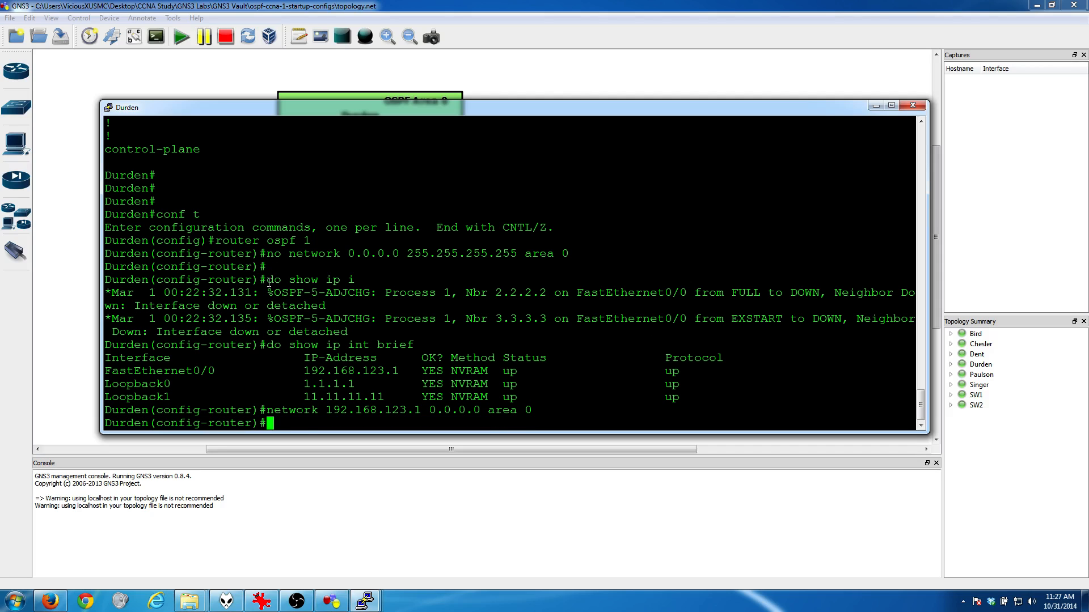
Step: Add Durden's Loopback0 address to OSPF with "network 1.1.1.1 0.0.0.0 area 0"
{"action": "type", "text": "network 1.1.1.1 0.0.0.0 area 0"}
{"action": "key", "text": "Return"}
{"action": "key", "text": "Return"}
{"action": "key", "text": "Return"}
{"action": "key", "text": "Return"}
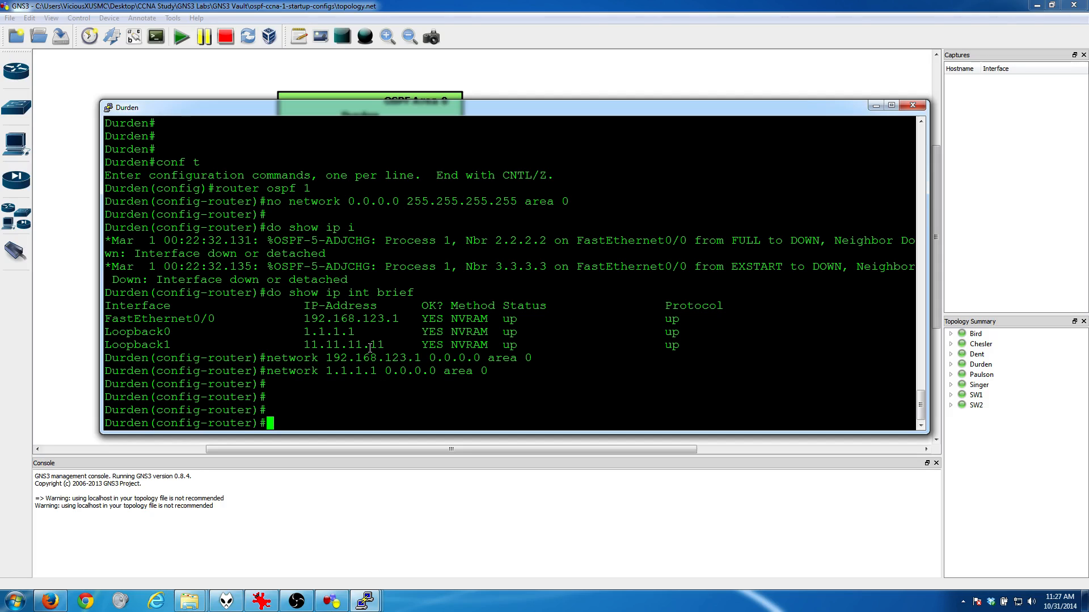
Step: Minimize Durden's console, switch to Dent's console and exit its configuration modes to the privileged prompt
{"action": "left_click", "coordinate": [876, 105]}
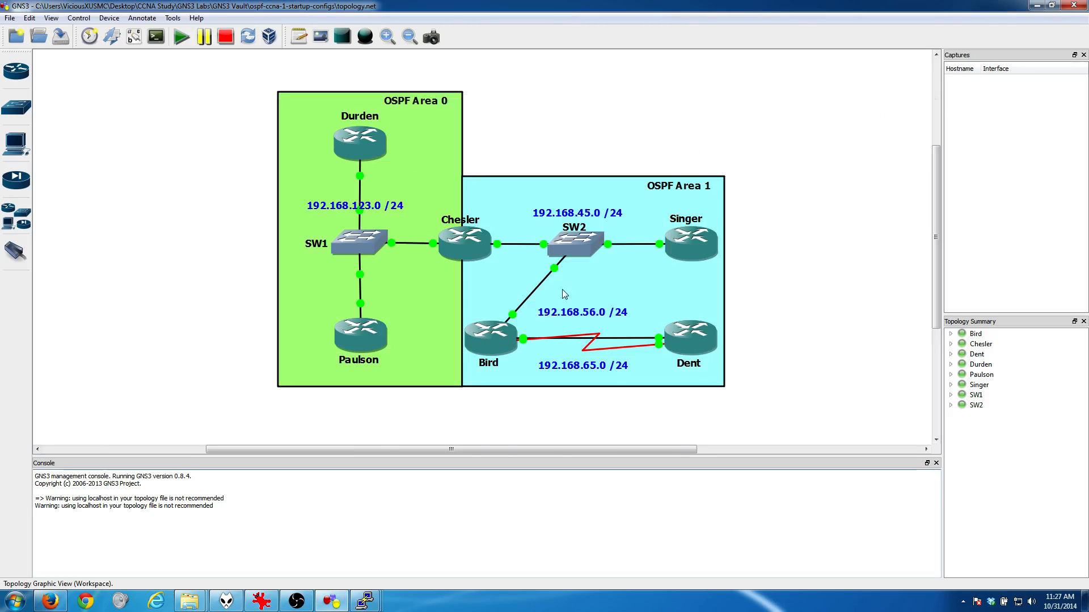
{"action": "mouse_move", "coordinate": [365, 601]}
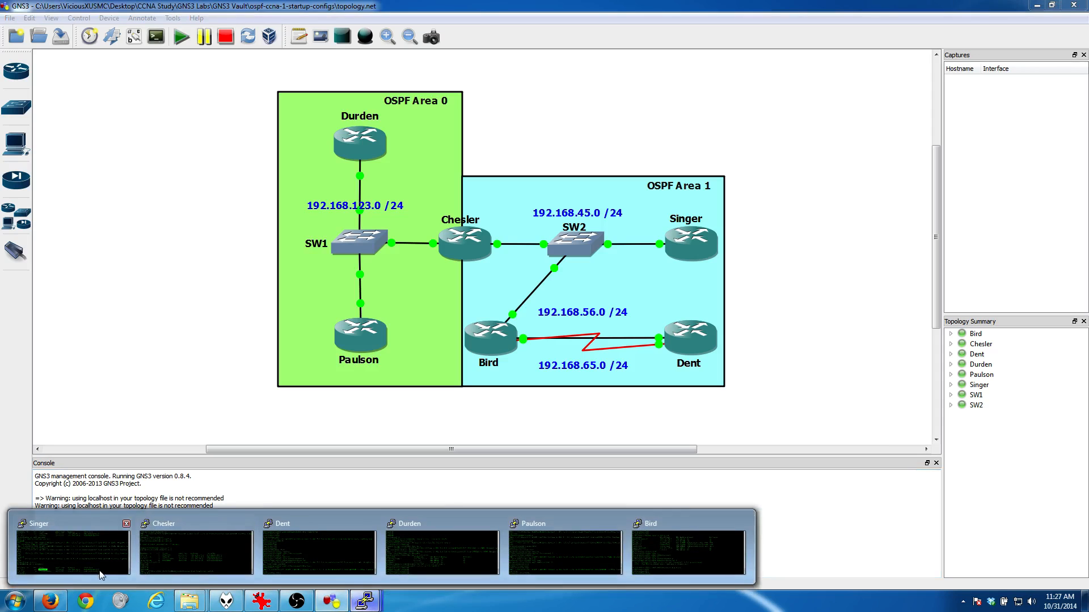
{"action": "left_click", "coordinate": [327, 557]}
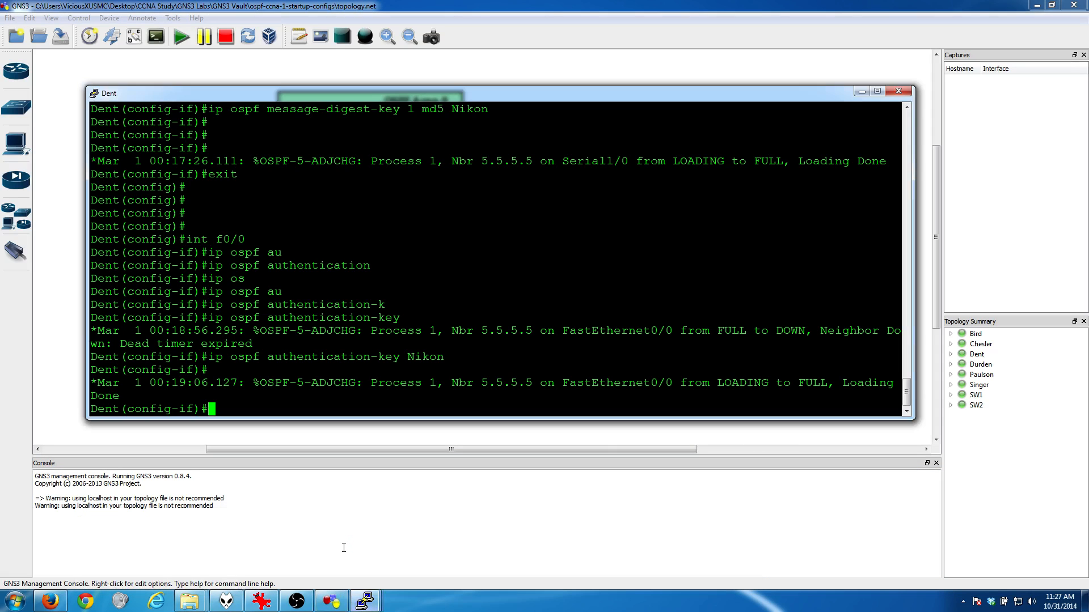
{"action": "key", "text": "Return"}
{"action": "key", "text": "Return"}
{"action": "type", "text": "exit"}
{"action": "key", "text": "Return"}
{"action": "key", "text": "Return"}
{"action": "key", "text": "Return"}
{"action": "type", "text": "exit"}
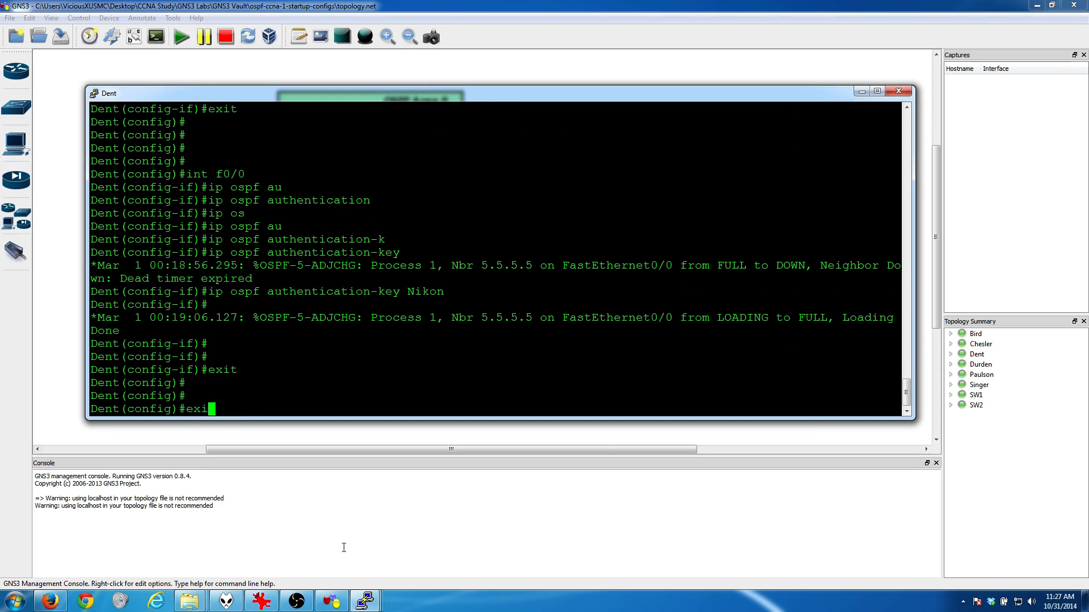
{"action": "key", "text": "Return"}
{"action": "key", "text": "Return"}
{"action": "key", "text": "Return"}
Step: Display Dent's routing table with "show ip route" and page to its end
{"action": "type", "text": "show i"}
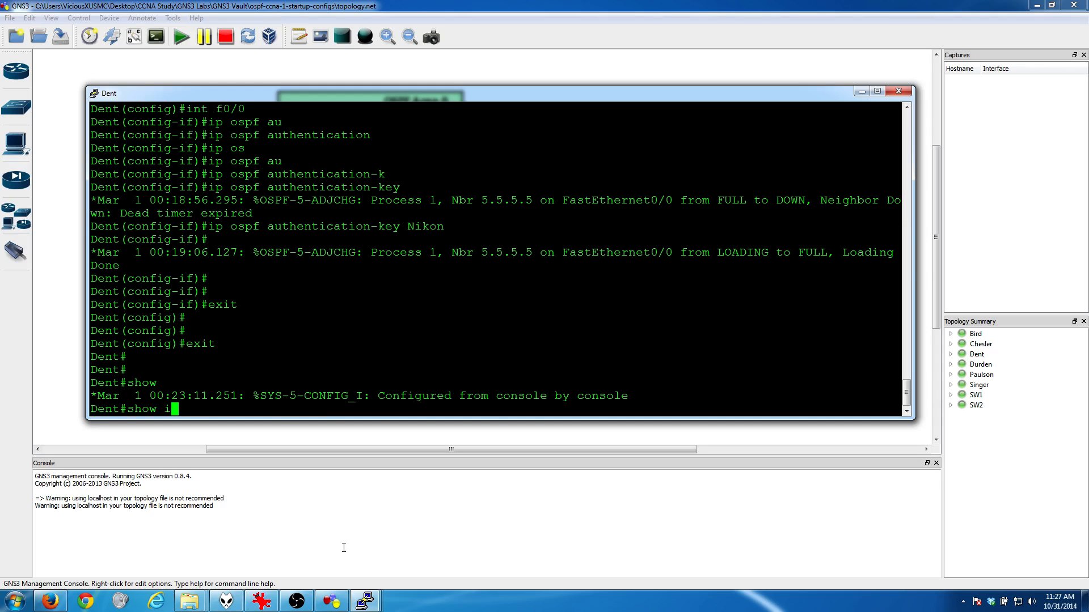
{"action": "type", "text": "p route"}
{"action": "key", "text": "Return"}
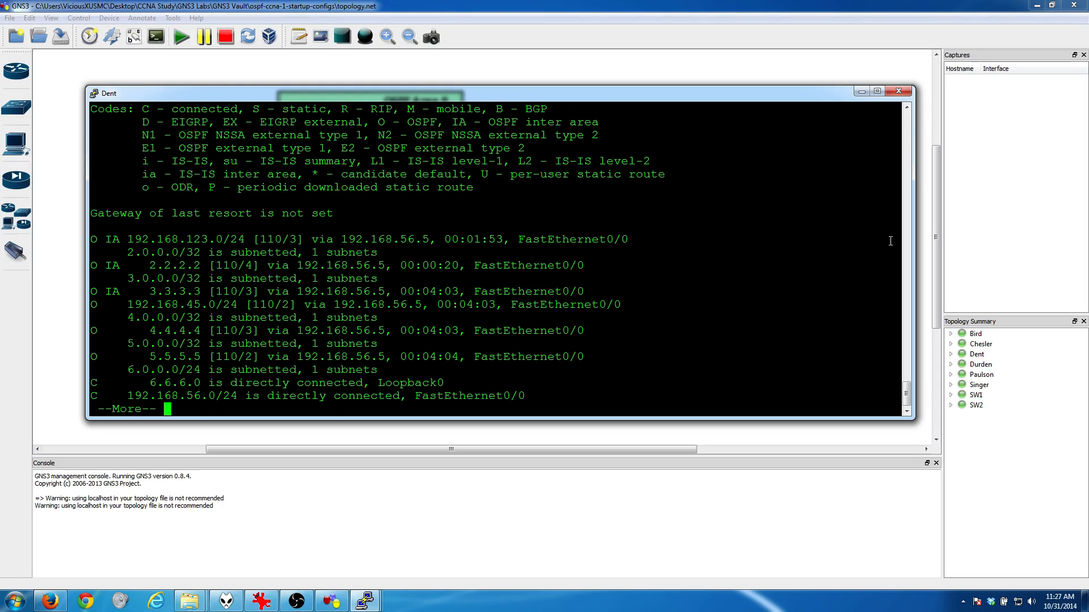
{"action": "key", "text": "Return"}
{"action": "key", "text": "Return"}
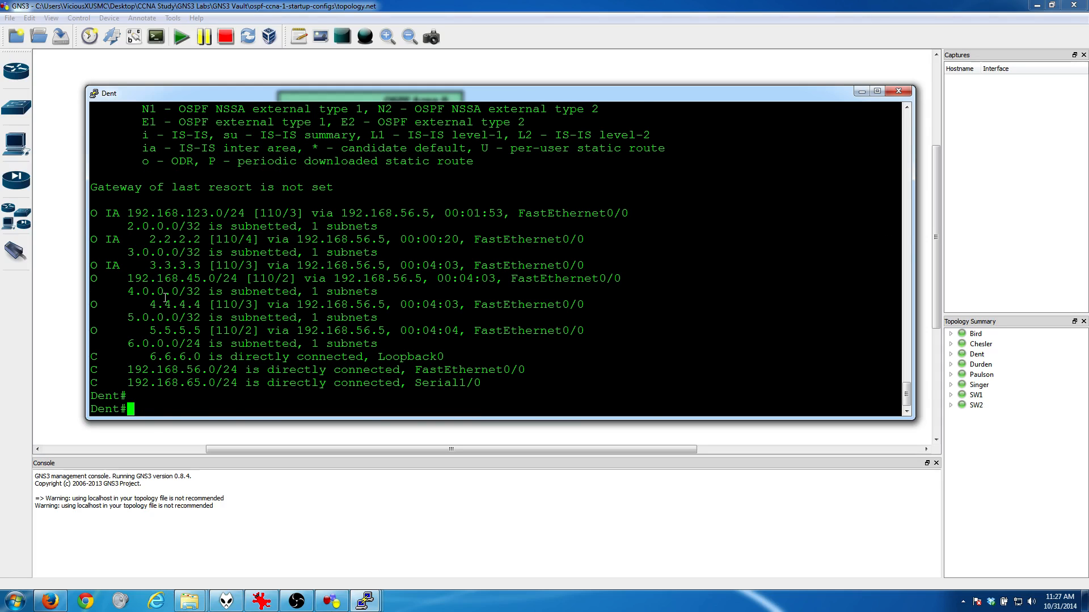
Step: Display Dent's routing table again and check it for the route to Durden's loopback 1.1.1.1
{"action": "key", "text": "Up"}
{"action": "key", "text": "Return"}
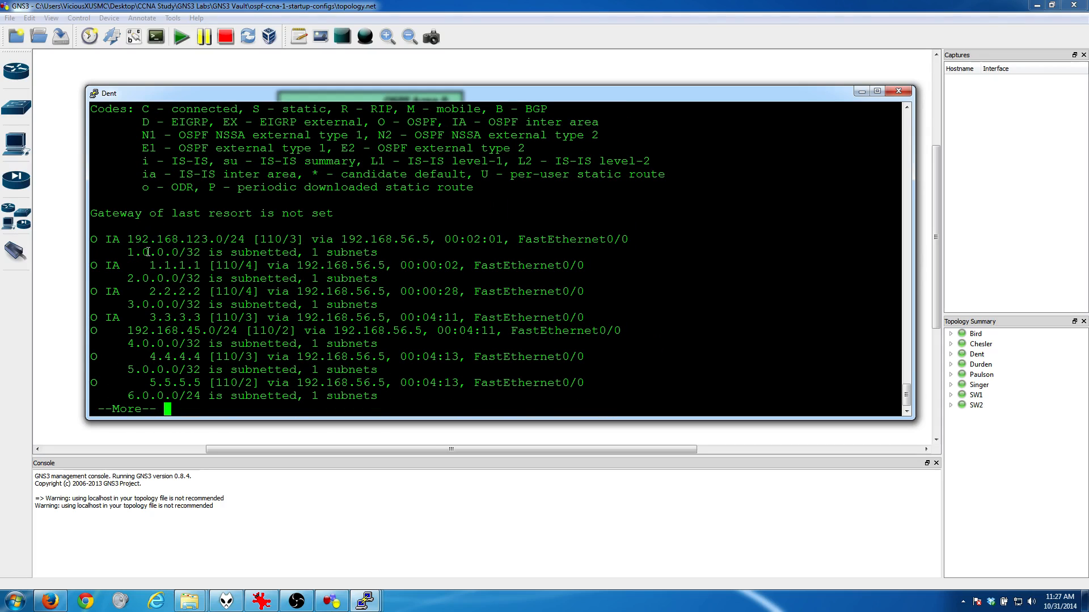
{"action": "left_click_drag", "start_coordinate": [145, 262], "coordinate": [203, 265]}
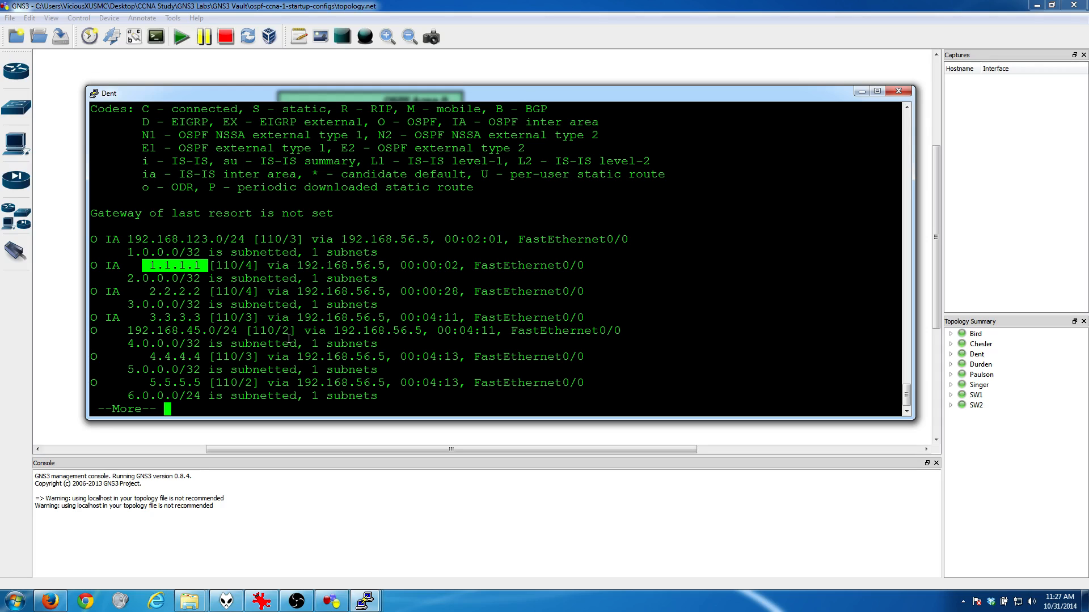
{"action": "key", "text": "space"}
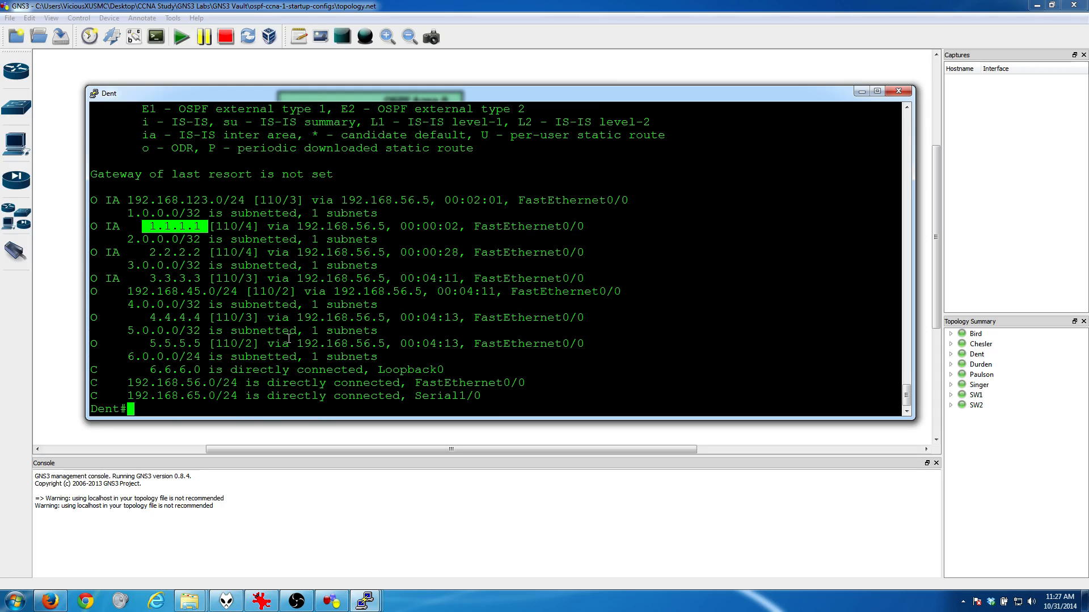
Step: Ping Durden's Loopback1 address 11.11.11.11 from Dent
{"action": "key", "text": "Return"}
{"action": "key", "text": "Return"}
{"action": "type", "text": "pint"}
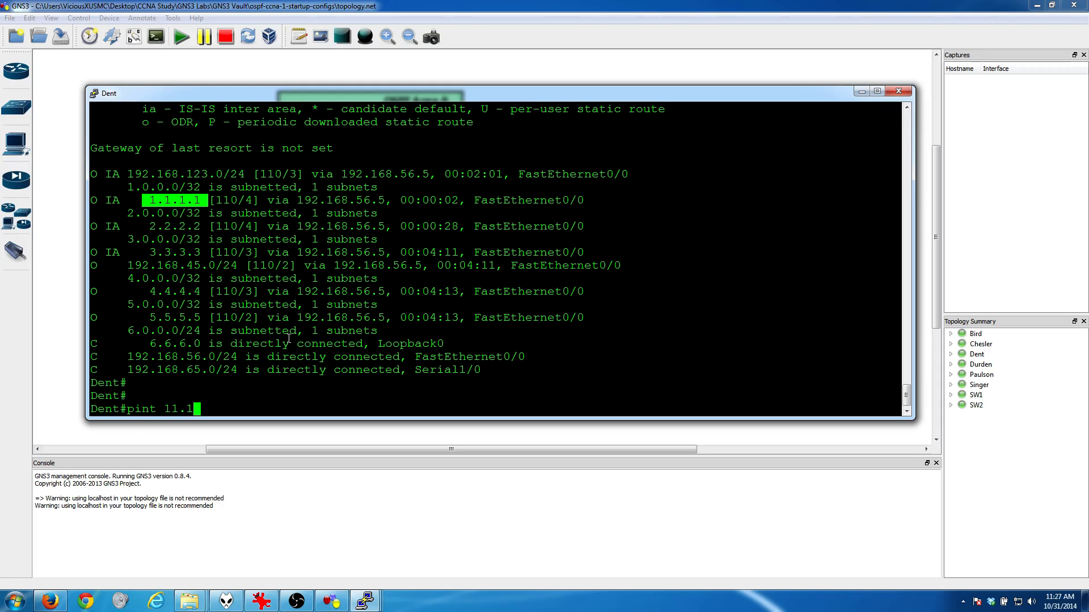
{"action": "key", "text": "BackSpace"}
{"action": "type", "text": "g 11.11.11.11"}
{"action": "key", "text": "Return"}
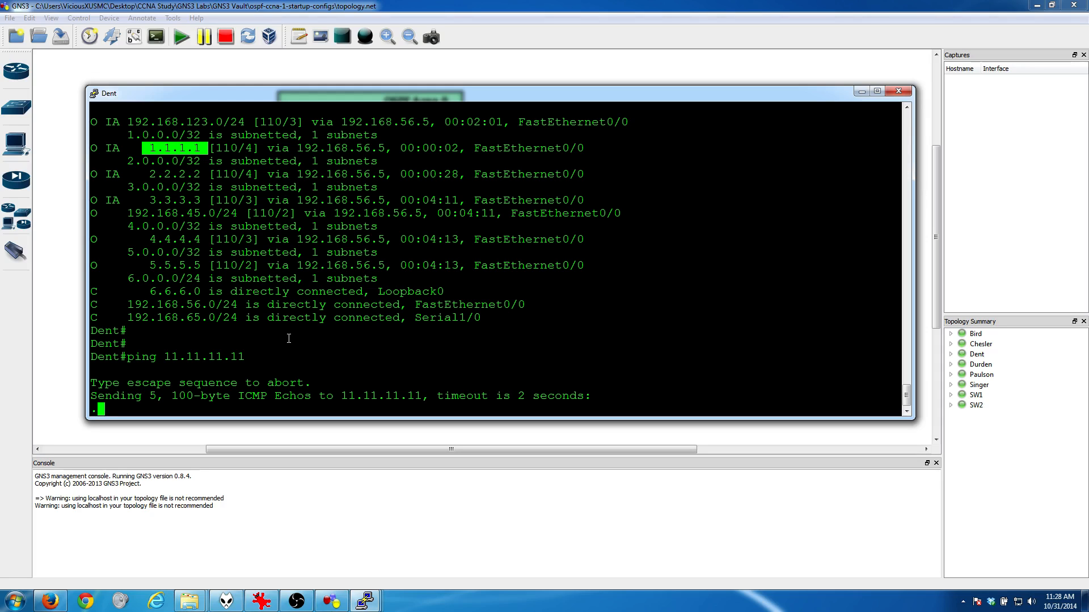
Step: Switch to Durden's console, enter "default-information originate" in router configuration mode and list its available options
{"action": "left_click", "coordinate": [855, 88]}
{"action": "left_click", "coordinate": [366, 600]}
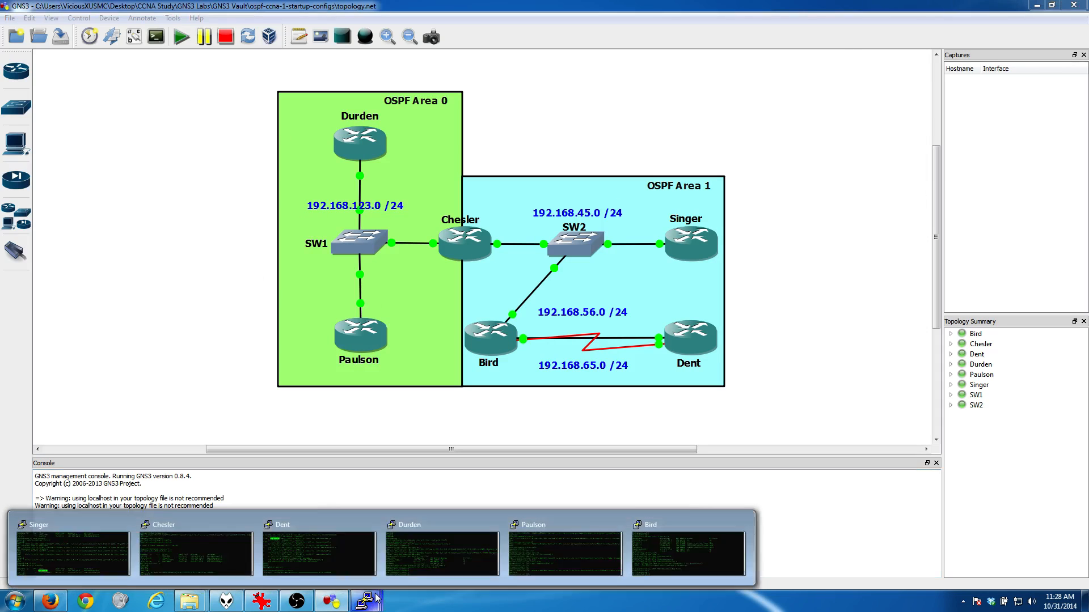
{"action": "left_click", "coordinate": [426, 562]}
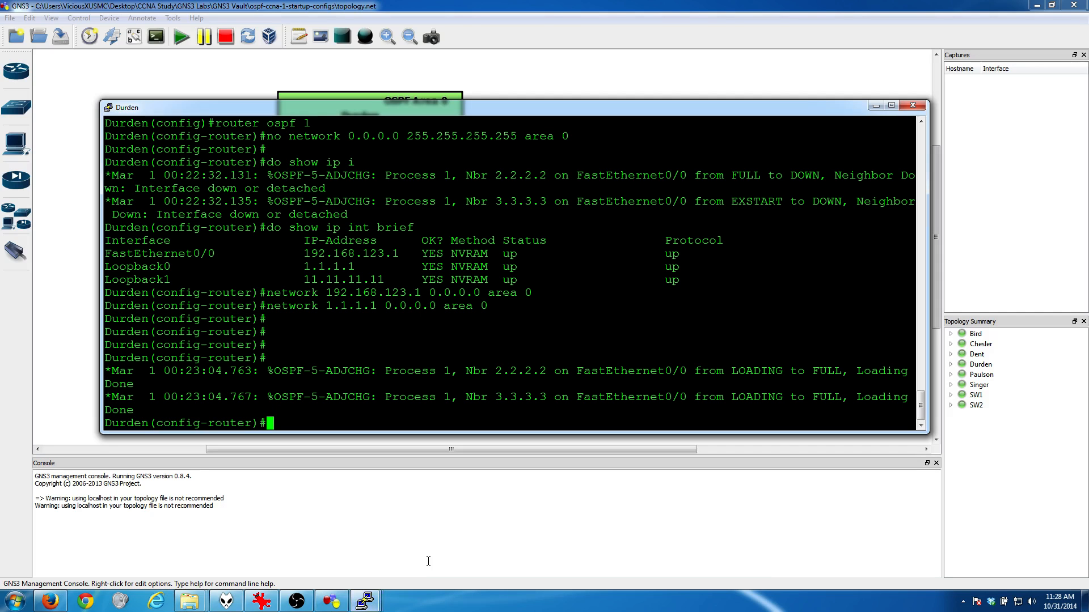
{"action": "type", "text": "d"}
{"action": "type", "text": "efau"}
{"action": "key", "text": "Tab"}
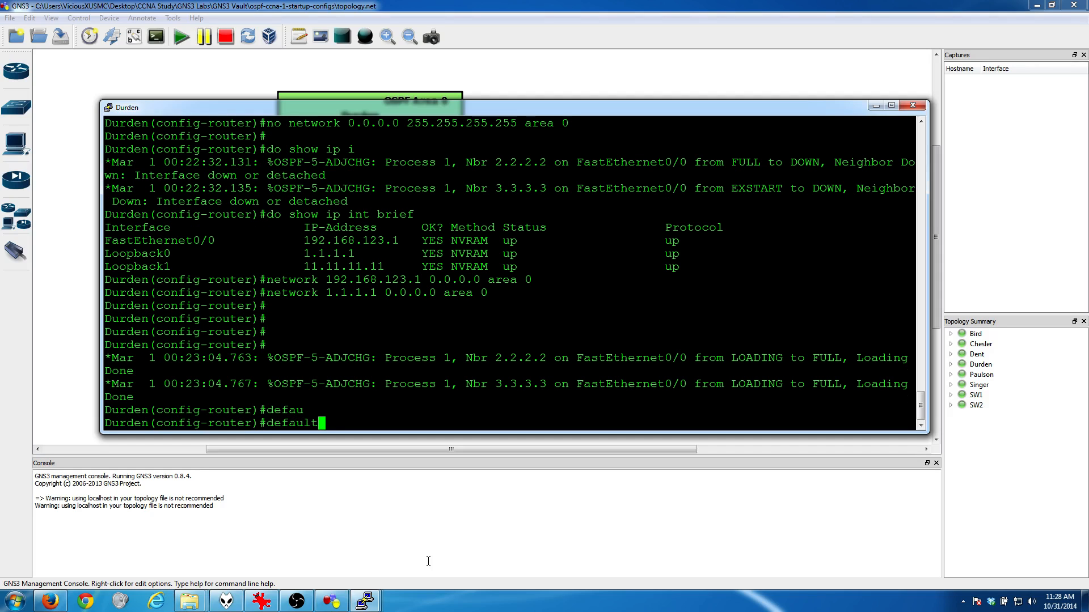
{"action": "type", "text": "-i"}
{"action": "type", "text": "n"}
{"action": "key", "text": "Tab"}
{"action": "type", "text": "or"}
{"action": "key", "text": "Tab"}
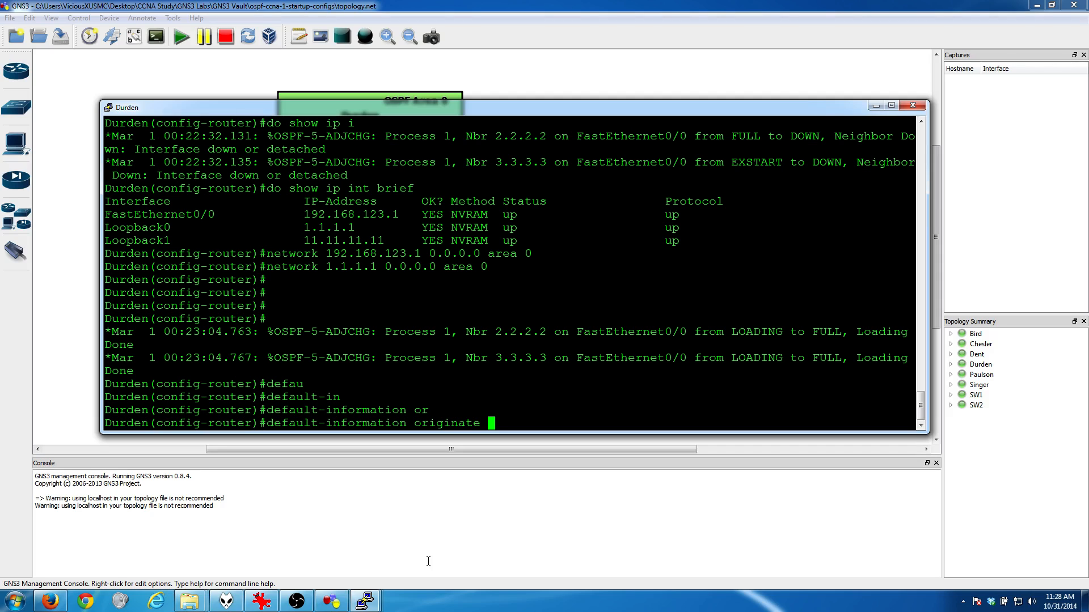
{"action": "type", "text": "?"}
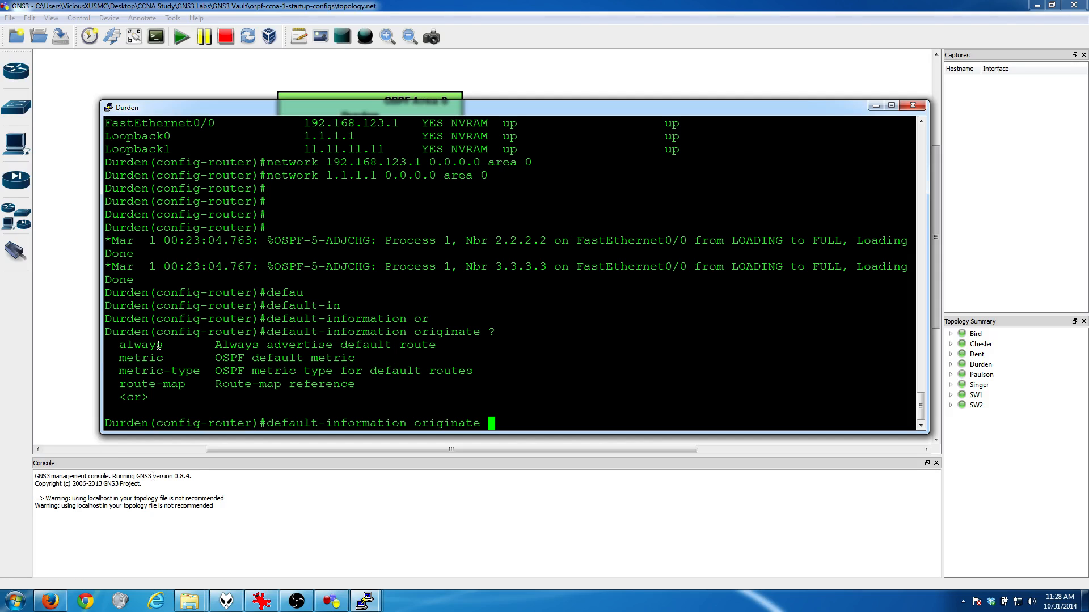
{"action": "type", "text": "alwa"}
Step: Complete and run the command as "default-information originate always" on Durden
{"action": "key", "text": "Tab"}
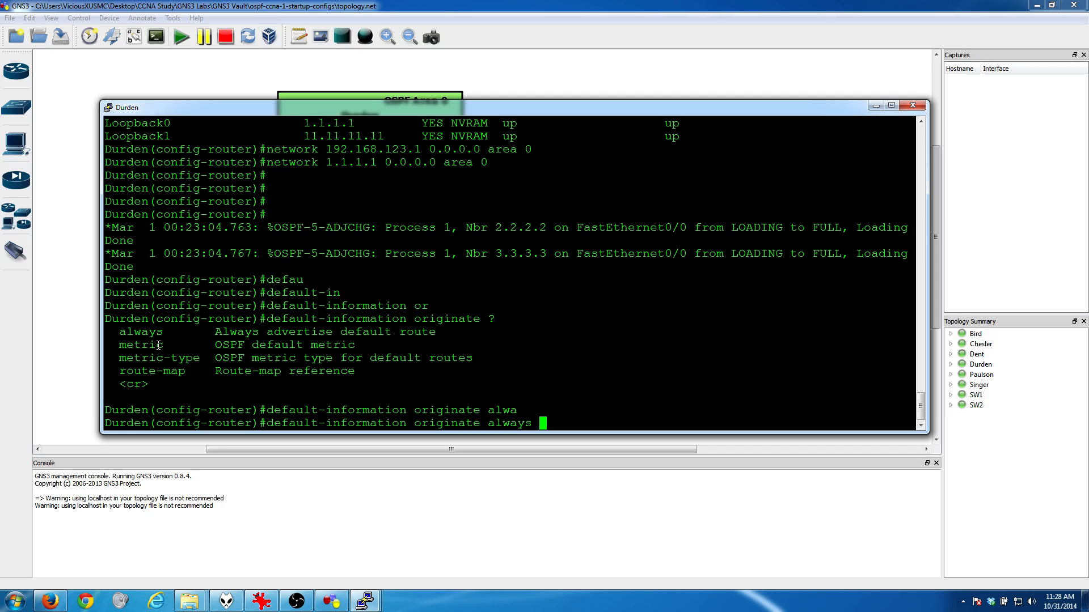
{"action": "key", "text": "Return"}
{"action": "key", "text": "Return"}
{"action": "key", "text": "Return"}
{"action": "key", "text": "Return"}
{"action": "key", "text": "Return"}
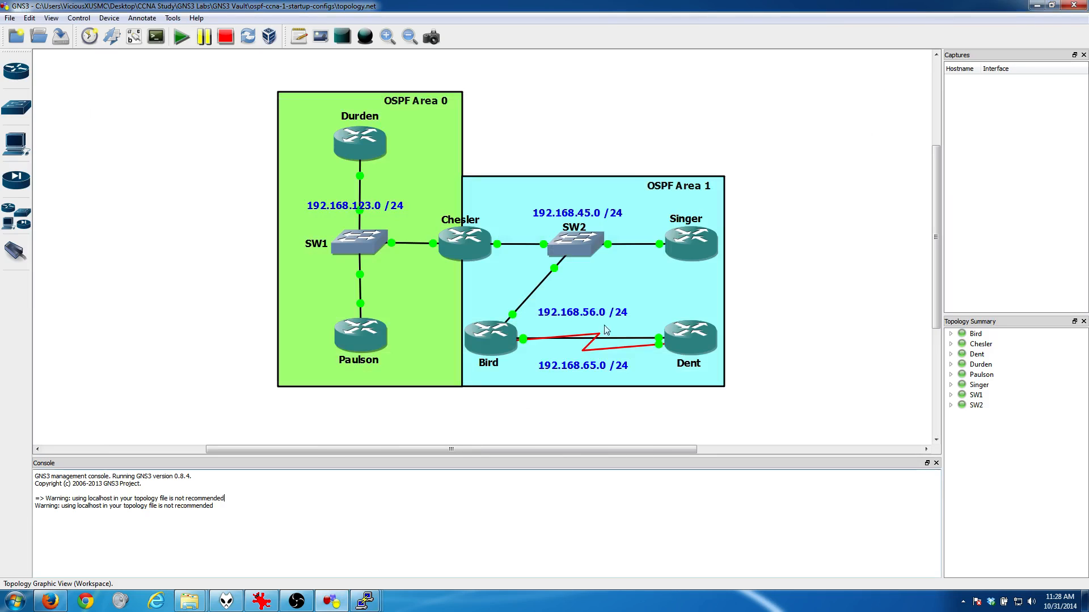
Step: Switch back to Dent's console and check its routing table for the default route with "show ip route"
{"action": "left_click", "coordinate": [875, 106]}
{"action": "left_click", "coordinate": [375, 607]}
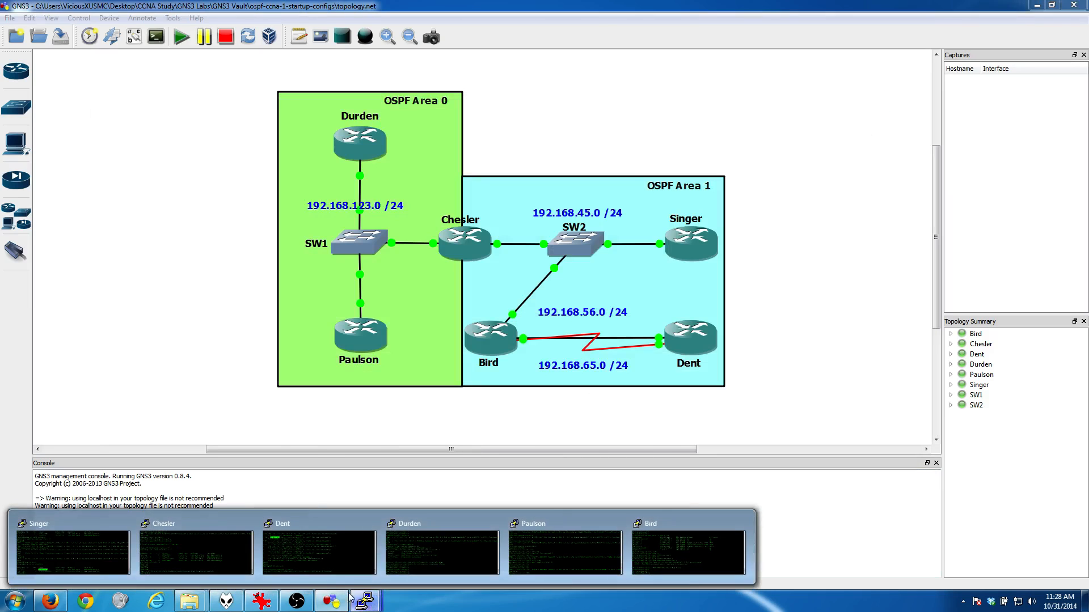
{"action": "left_click", "coordinate": [326, 549]}
{"action": "key", "text": "Return"}
{"action": "key", "text": "Return"}
{"action": "key", "text": "Return"}
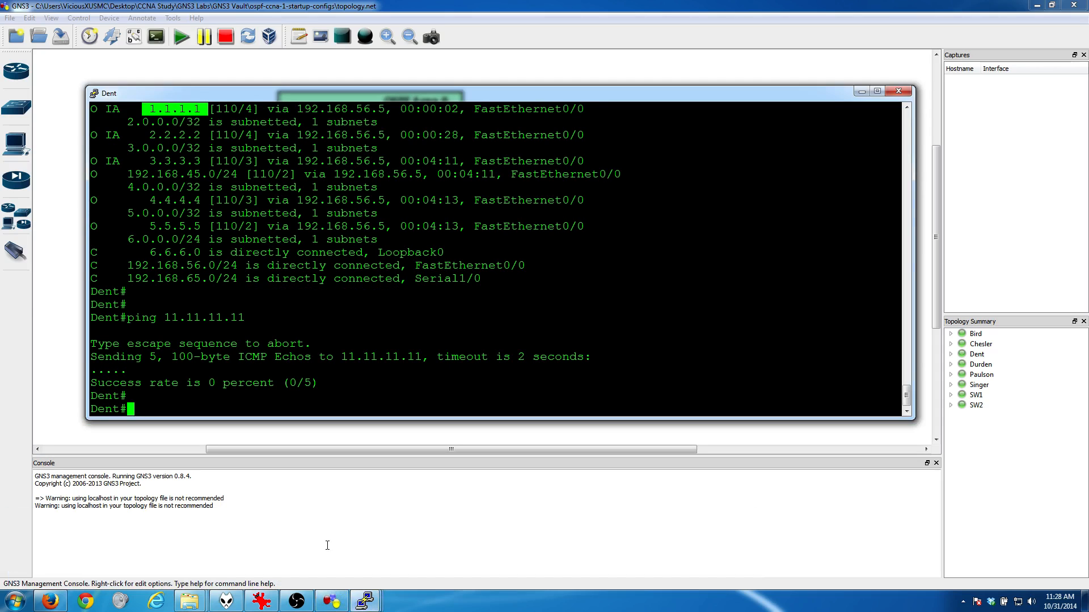
{"action": "type", "text": "show ip route"}
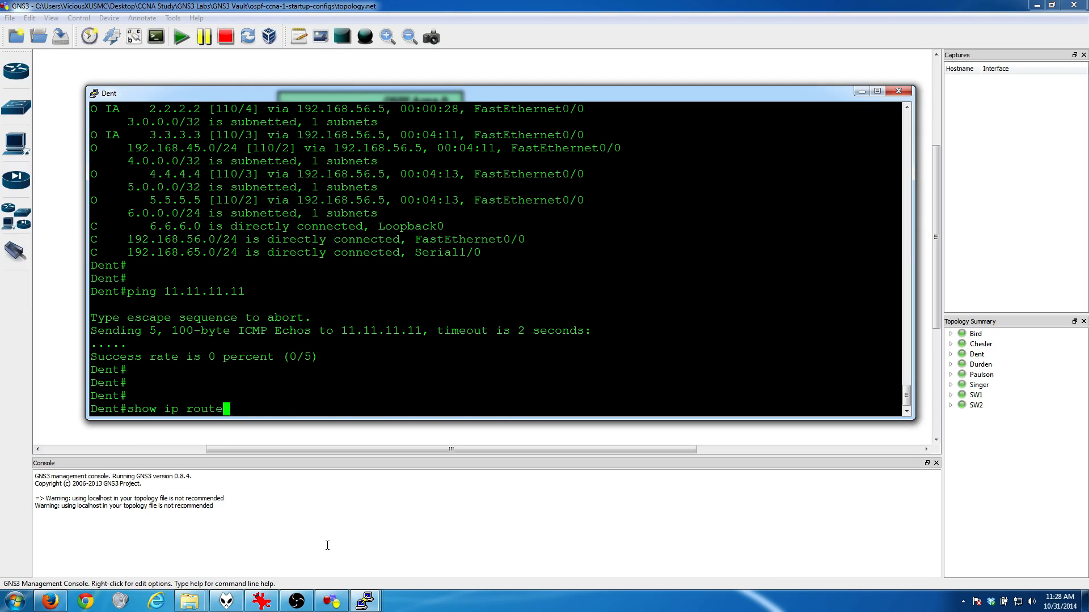
{"action": "key", "text": "Return"}
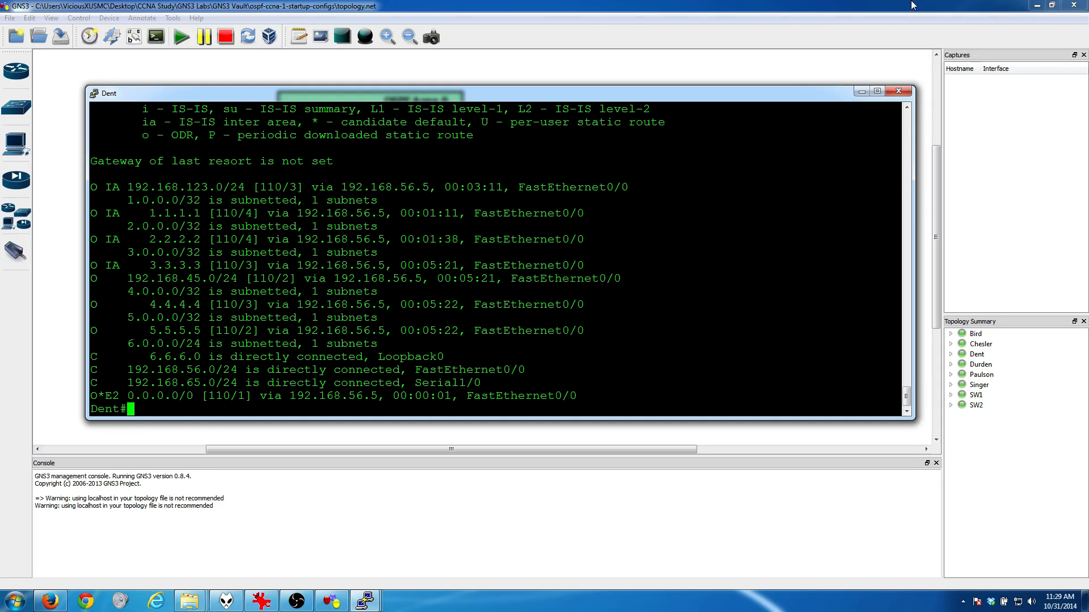
Step: Ping 11.11.11.11 from Dent to test reachability of Durden's Loopback1 over the advertised default route
{"action": "type", "text": "ping 11.11.11.11"}
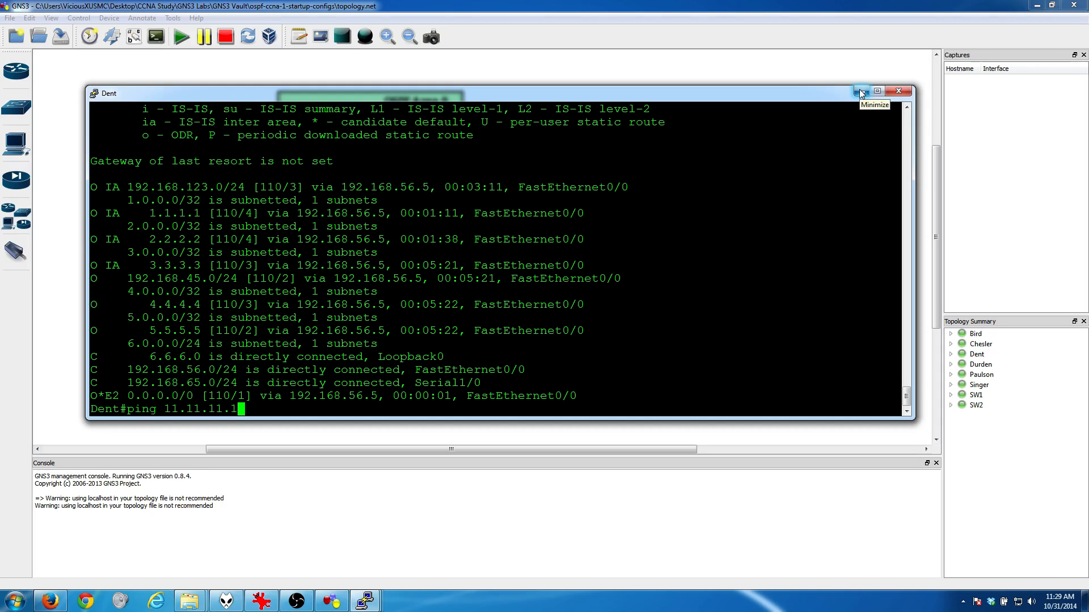
{"action": "key", "text": "Return"}
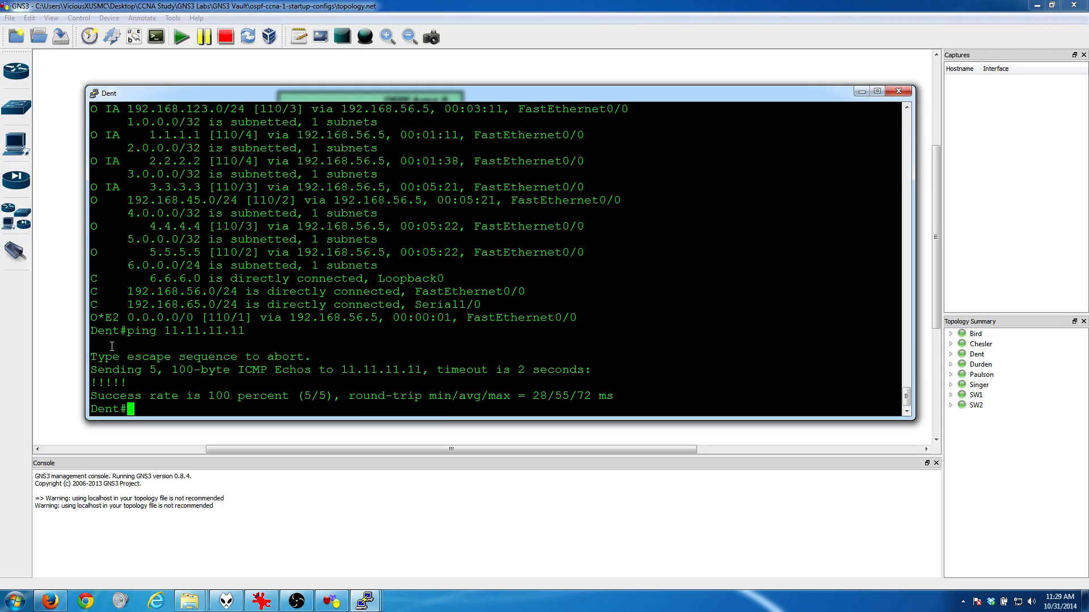
Step: Put Dent's console away and review the remaining load-balancing task in the goal.PNG lab instructions
{"action": "left_click", "coordinate": [862, 91]}
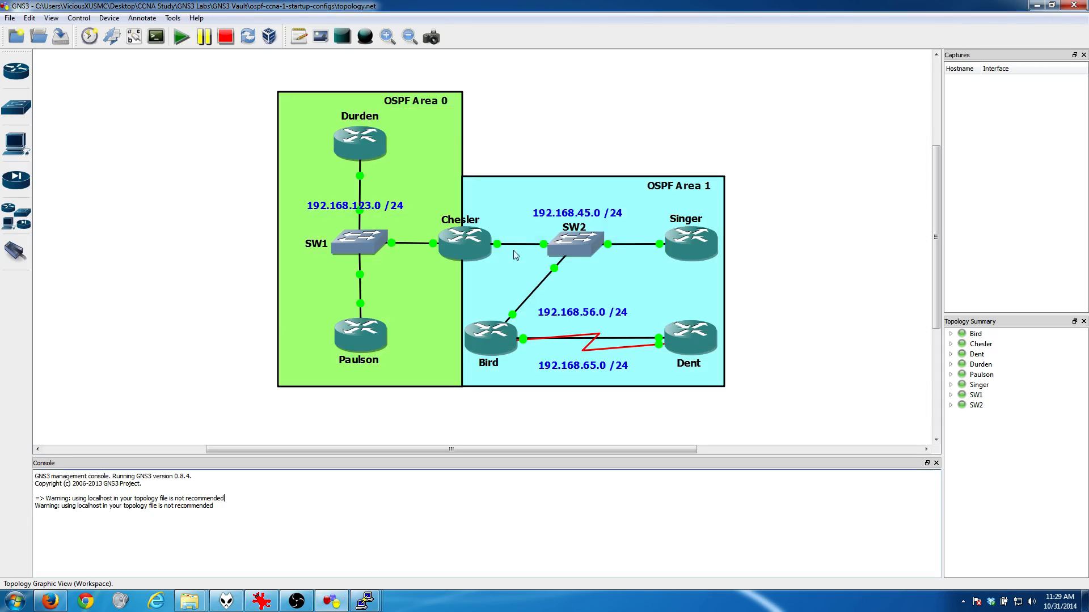
{"action": "left_click", "coordinate": [332, 603]}
{"action": "left_click", "coordinate": [332, 602]}
{"action": "left_click", "coordinate": [261, 601]}
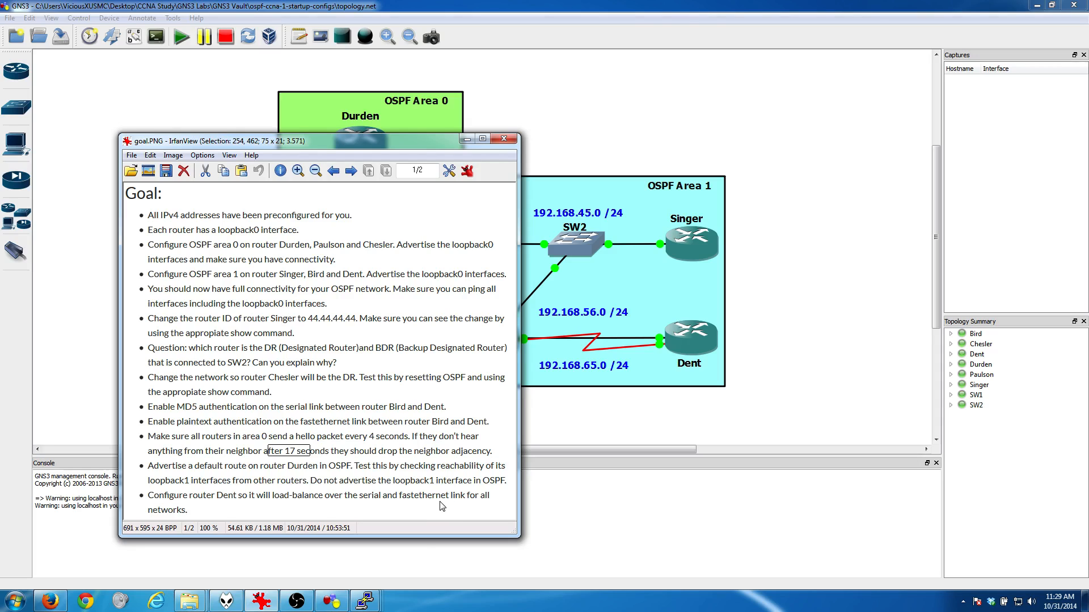
{"action": "left_click", "coordinate": [466, 140]}
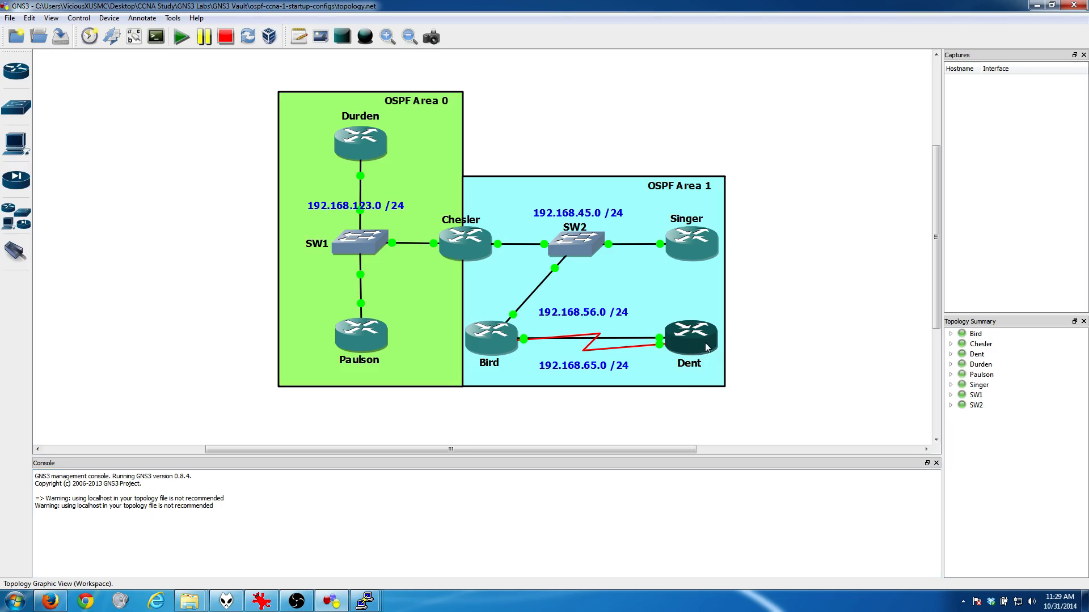
Step: Reopen Dent's console and list its interfaces with "show ip int brief"
{"action": "mouse_move", "coordinate": [366, 606]}
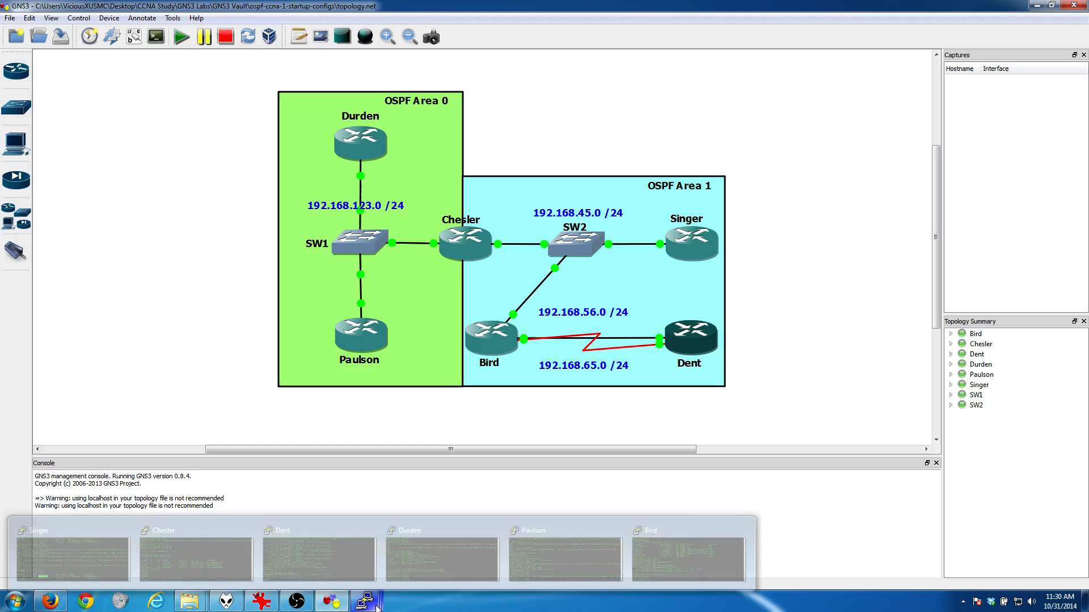
{"action": "left_click", "coordinate": [340, 549]}
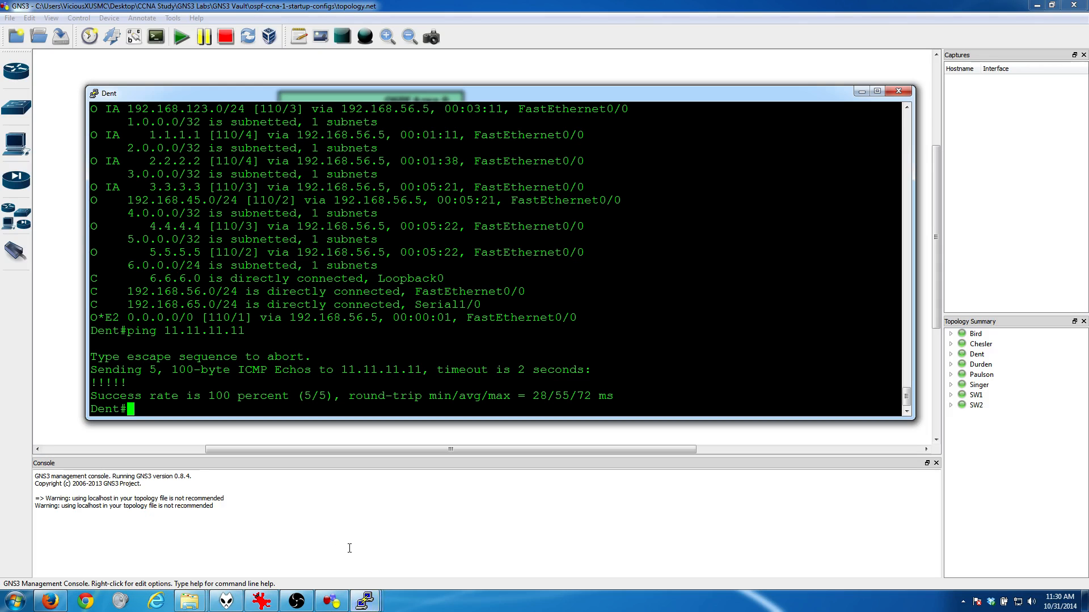
{"action": "key", "text": "Return"}
{"action": "key", "text": "Return"}
{"action": "key", "text": "Return"}
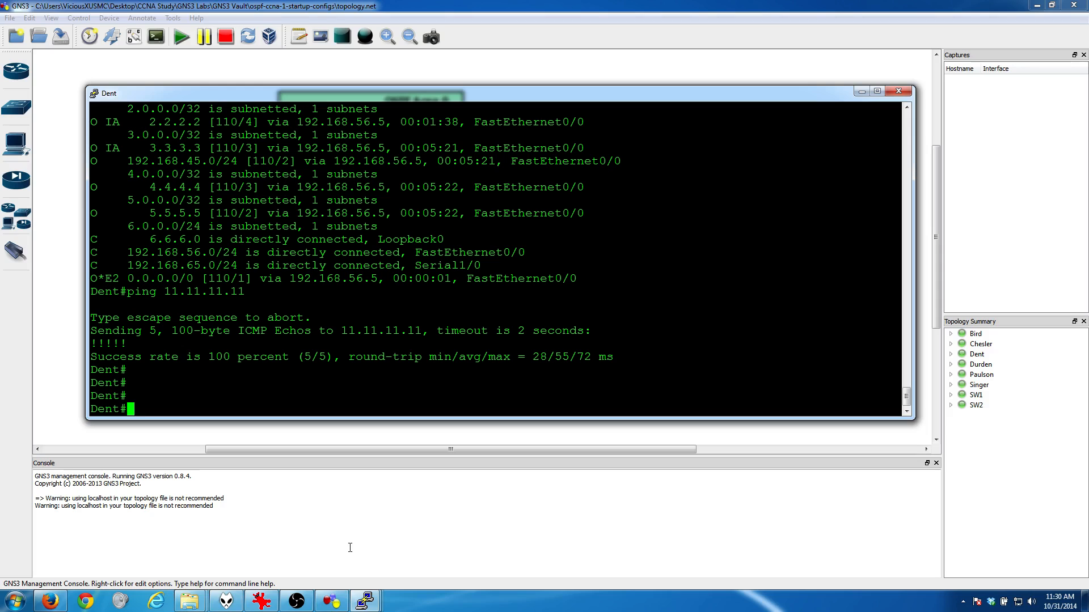
{"action": "type", "text": "show ip int brief"}
{"action": "key", "text": "Return"}
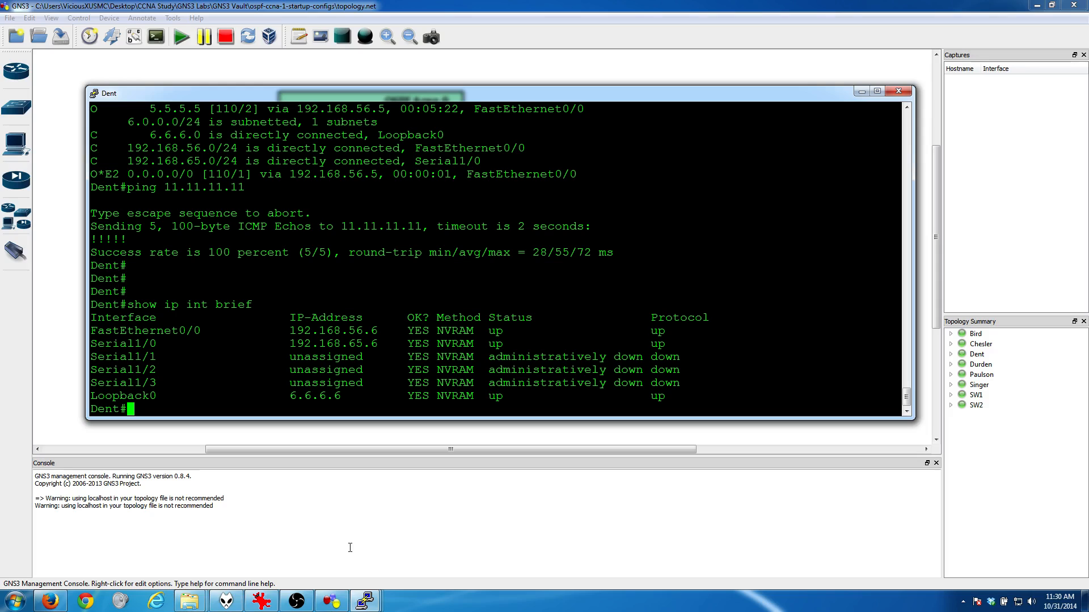
Step: Check the OSPF cost of Dent's FastEthernet0/0 with "show ip ospf int f0/0"
{"action": "type", "text": "show ip ospf int "}
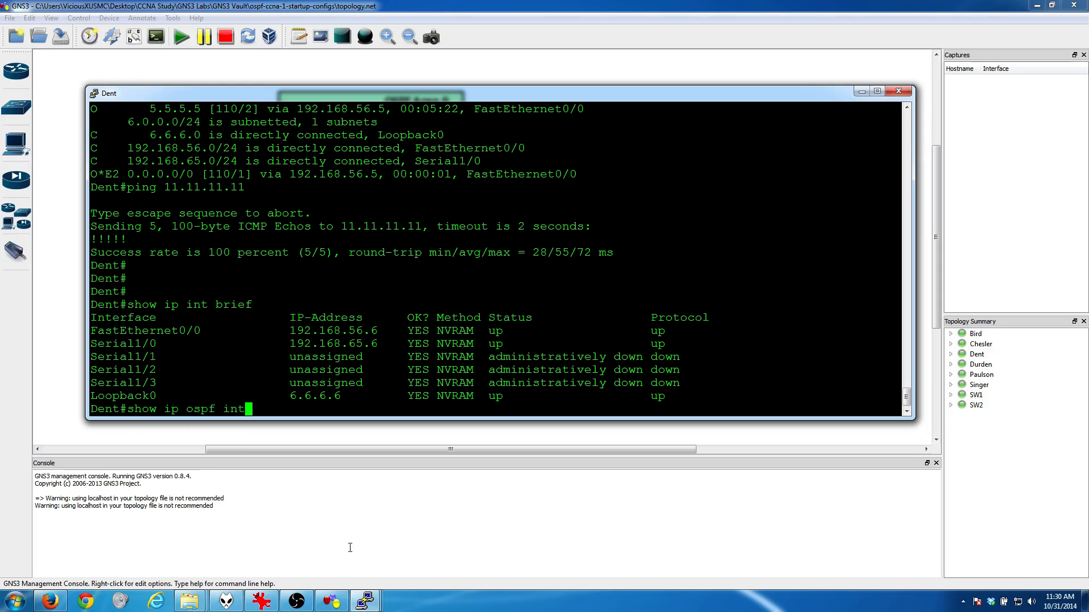
{"action": "type", "text": "f0/p"}
{"action": "key", "text": "BackSpace"}
{"action": "type", "text": "0"}
{"action": "key", "text": "Return"}
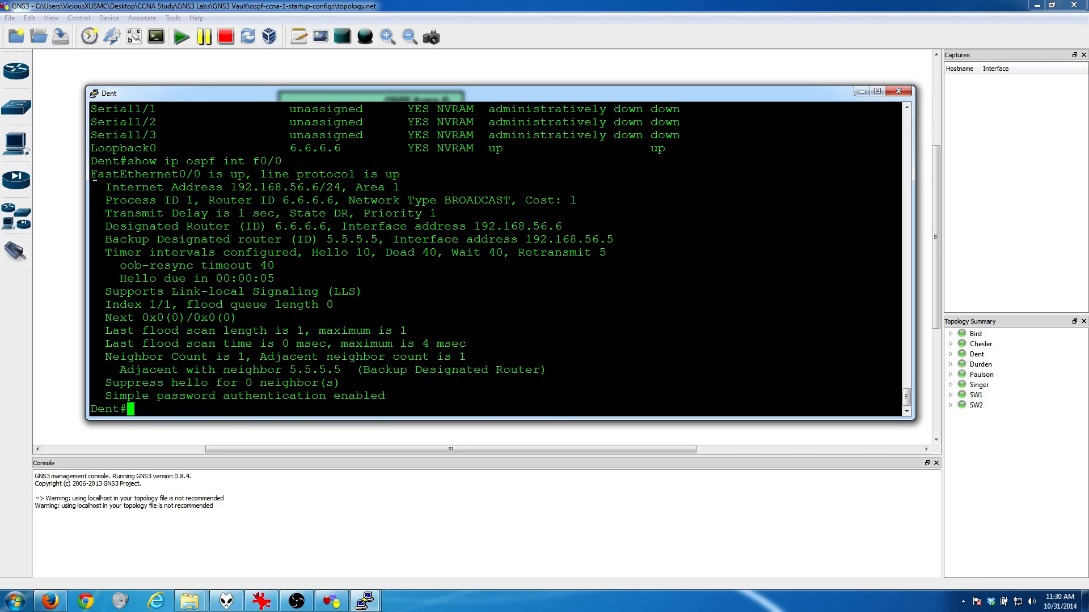
{"action": "left_click_drag", "start_coordinate": [521, 198], "coordinate": [599, 196]}
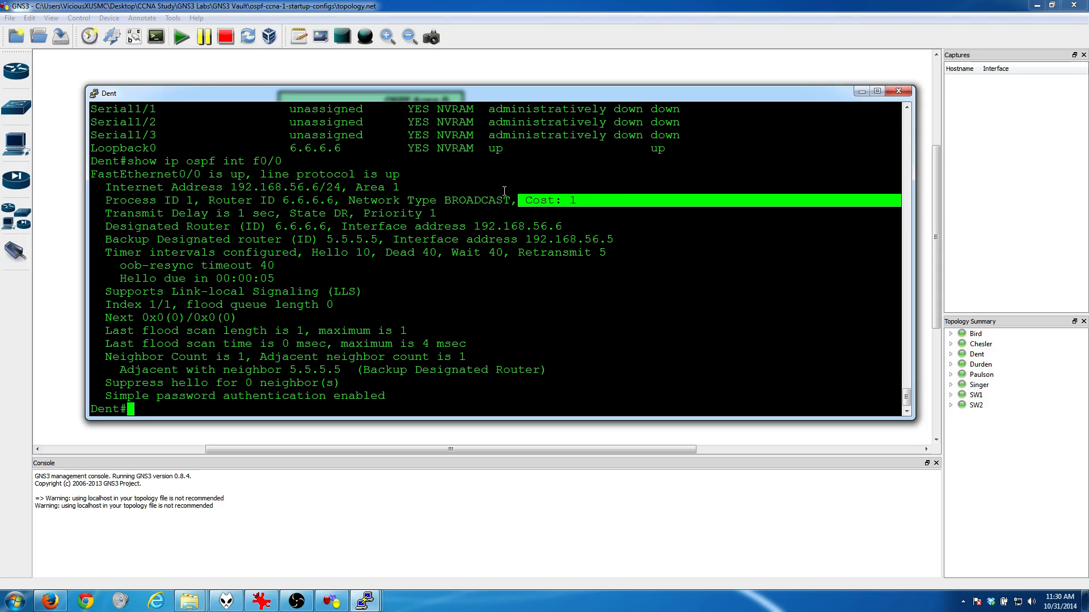
Step: Check the OSPF cost of Dent's Serial1/0 with "show ip ospf int s1/0"
{"action": "key", "text": "Return"}
{"action": "key", "text": "Return"}
{"action": "type", "text": "show "}
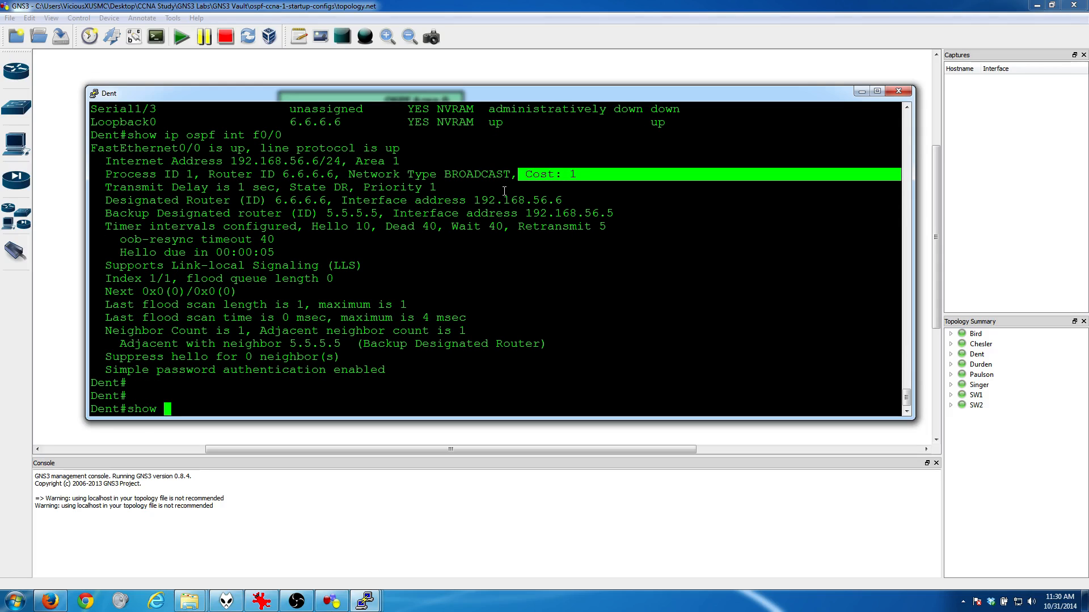
{"action": "type", "text": "ip ospf int s1/0"}
{"action": "key", "text": "Return"}
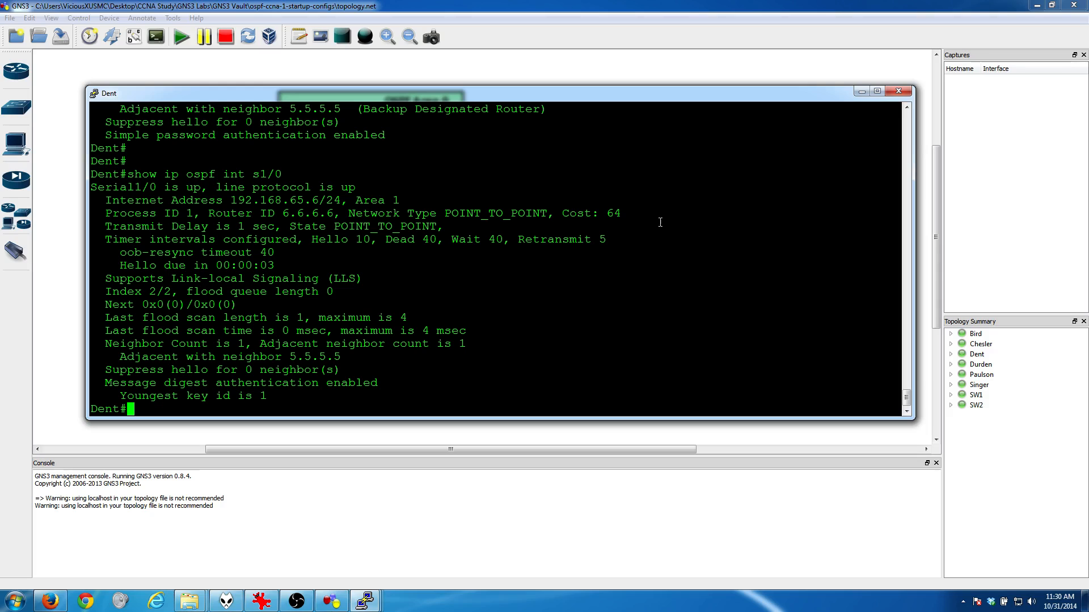
{"action": "left_click_drag", "start_coordinate": [566, 207], "coordinate": [621, 218]}
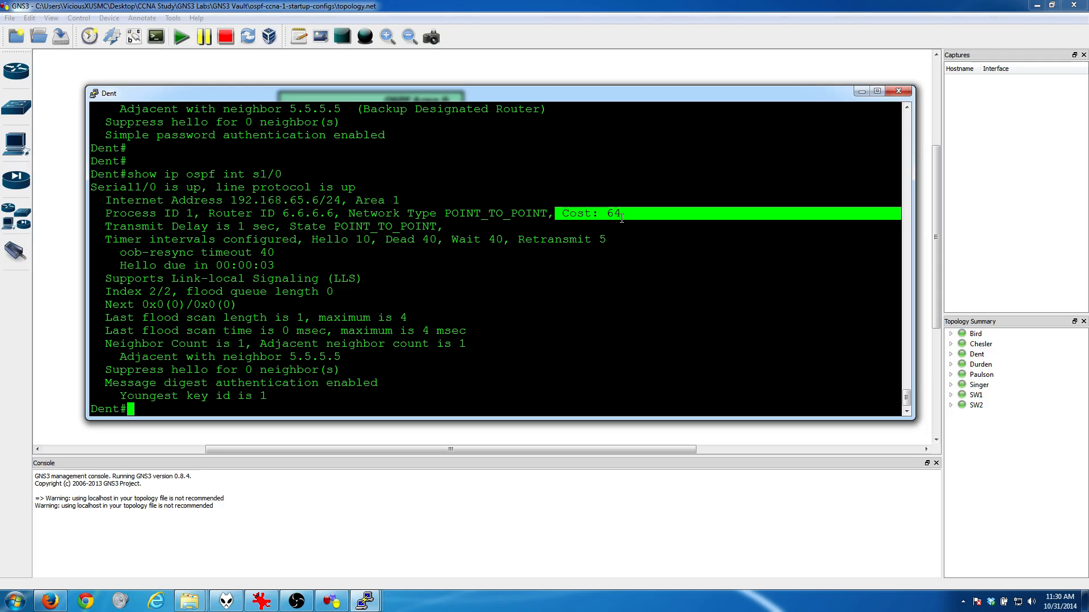
{"action": "left_click", "coordinate": [448, 221]}
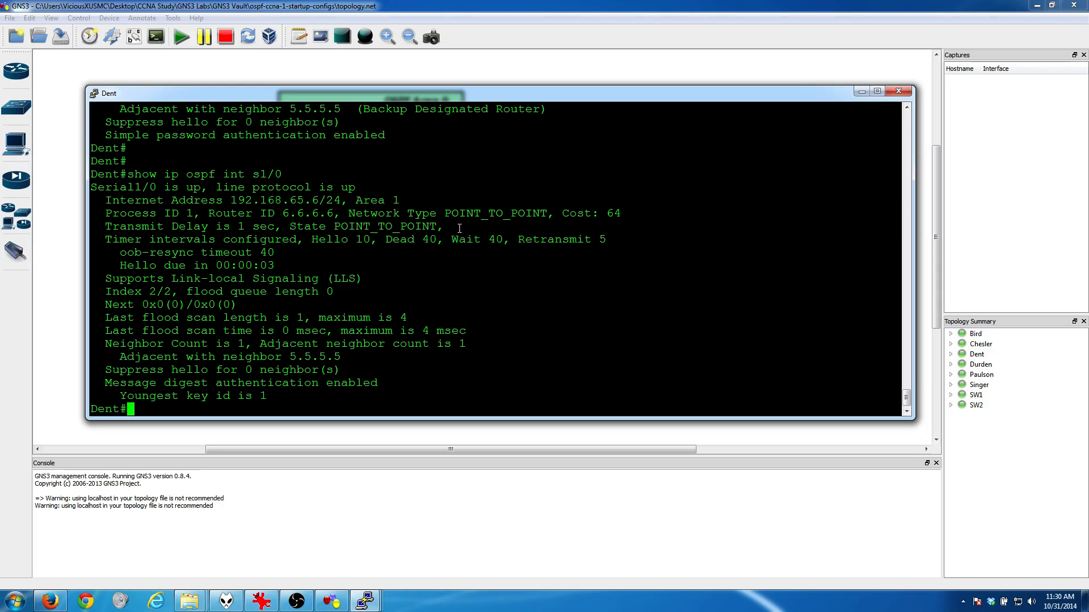
Step: Enter configuration mode on Dent and set the OSPF cost of interface f0/0 to 15 with "ip ospf cost 15"
{"action": "key", "text": "Return"}
{"action": "key", "text": "Return"}
{"action": "key", "text": "Return"}
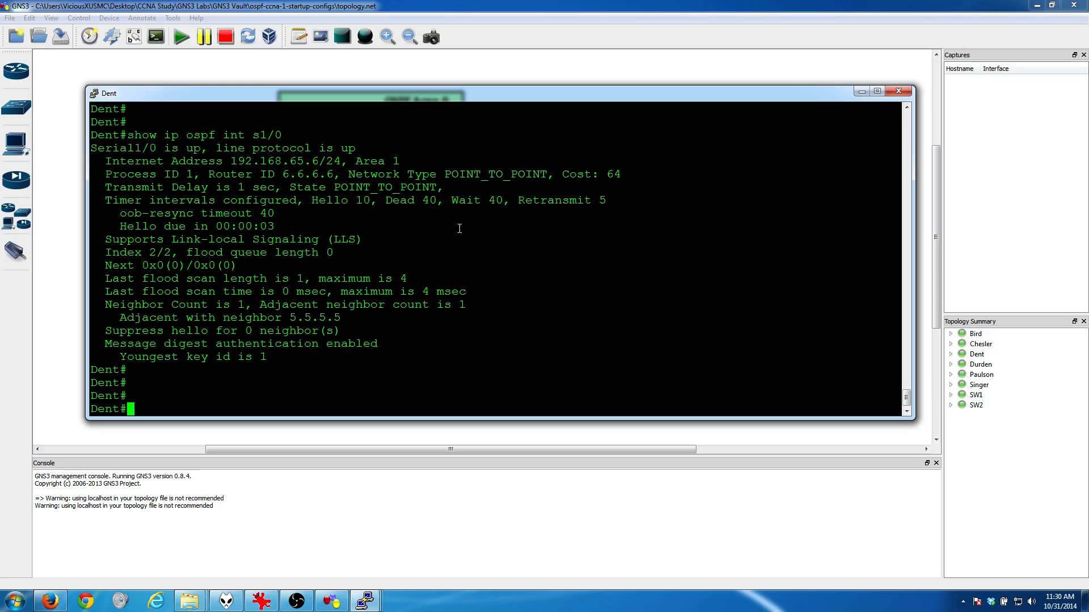
{"action": "type", "text": "conf t"}
{"action": "key", "text": "Return"}
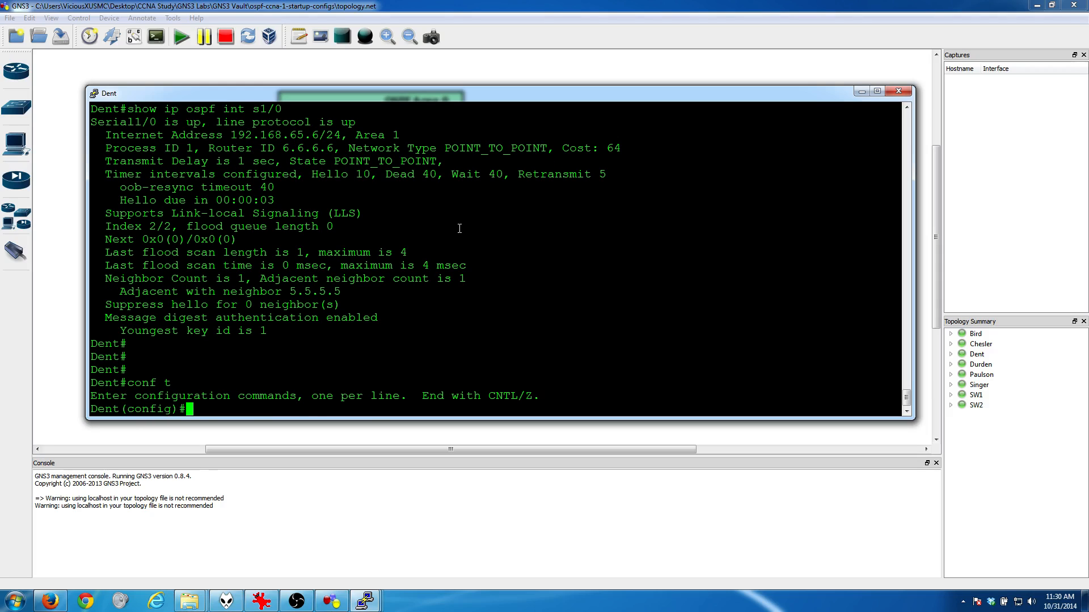
{"action": "type", "text": "int f0/0"}
{"action": "key", "text": "Return"}
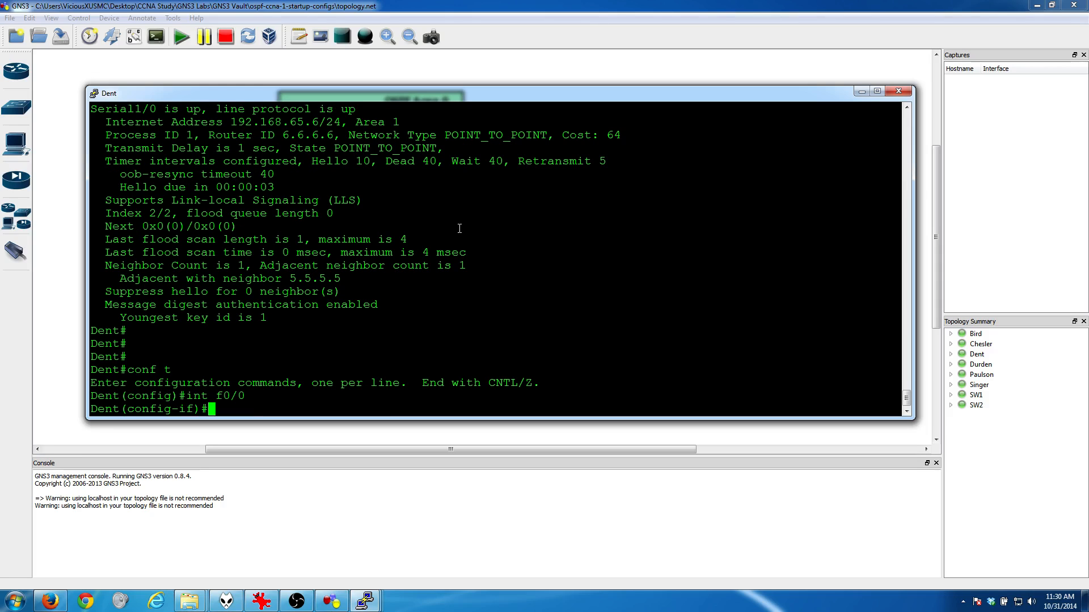
{"action": "type", "text": "ip ospf co"}
{"action": "key", "text": "Tab"}
{"action": "type", "text": "15"}
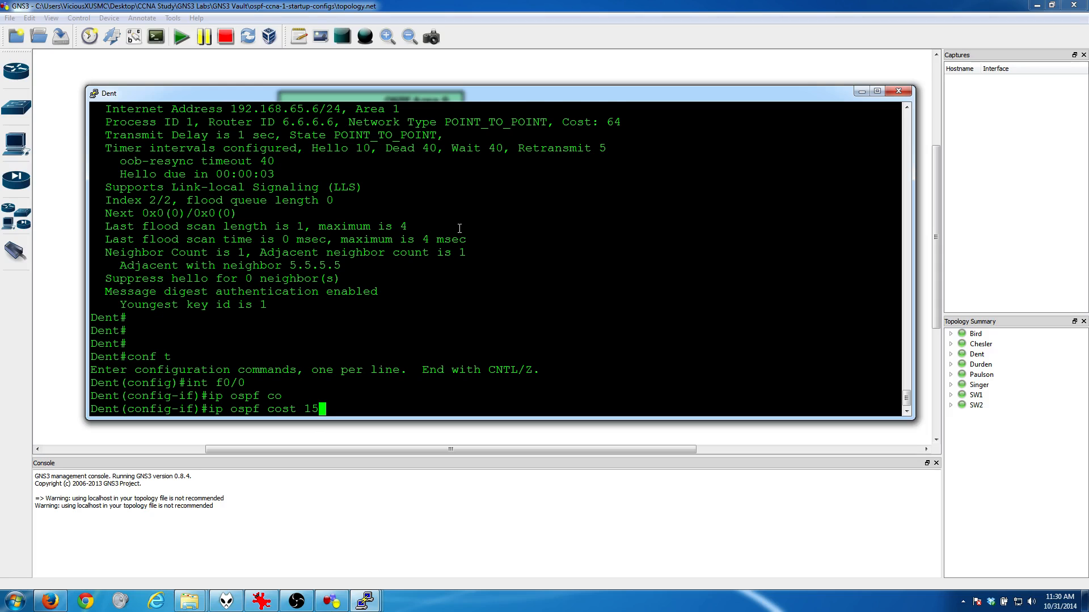
{"action": "key", "text": "Return"}
Step: Set the OSPF cost of Dent's interface s1/0 to 15 and leave interface configuration mode
{"action": "key", "text": "Return"}
{"action": "key", "text": "Return"}
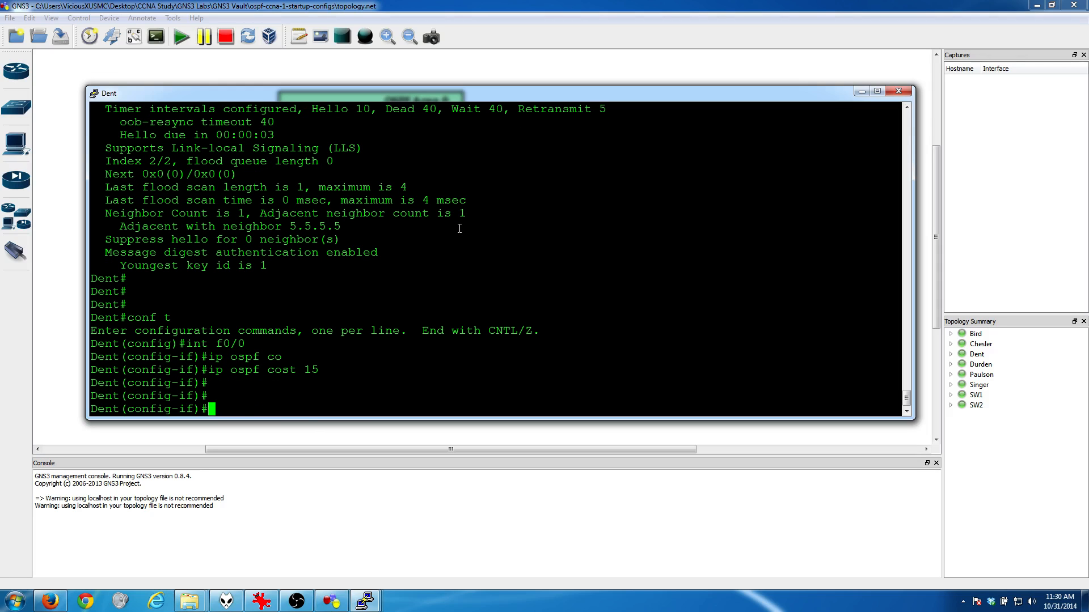
{"action": "type", "text": "exit"}
{"action": "key", "text": "Return"}
{"action": "key", "text": "Return"}
{"action": "type", "text": "int "}
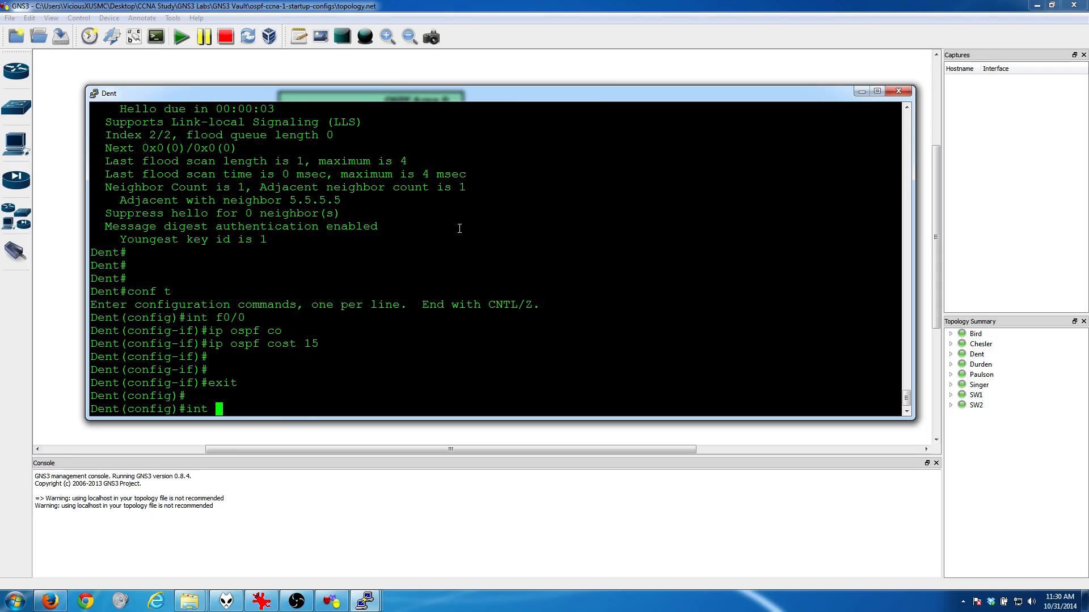
{"action": "type", "text": "s1/0"}
{"action": "key", "text": "Return"}
{"action": "type", "text": "ip sof co"}
{"action": "key", "text": "BackSpace"}
{"action": "key", "text": "BackSpace"}
{"action": "key", "text": "BackSpace"}
{"action": "key", "text": "BackSpace"}
{"action": "key", "text": "BackSpace"}
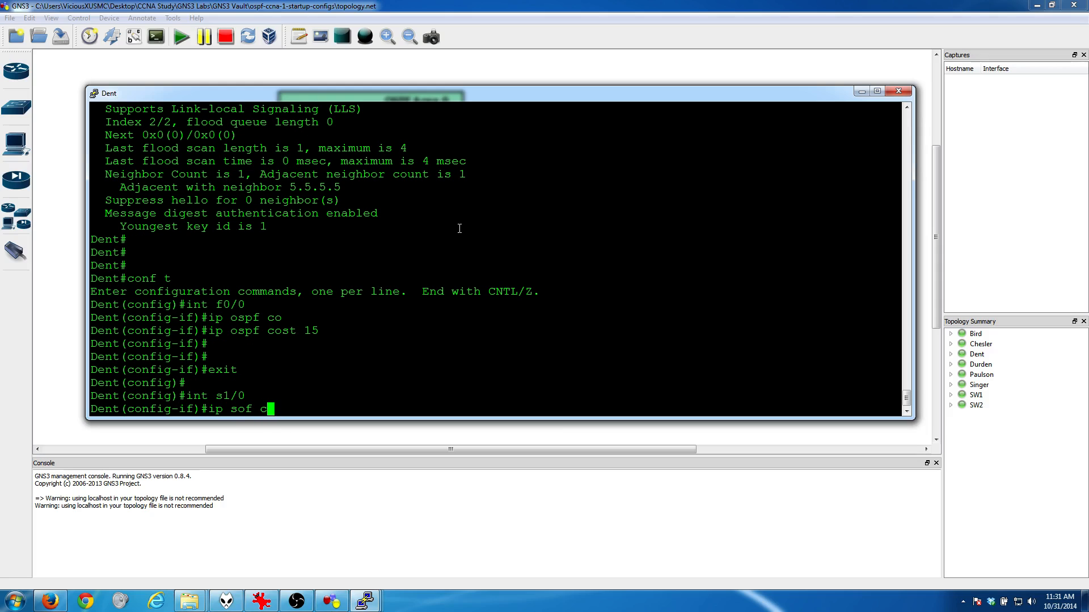
{"action": "key", "text": "BackSpace"}
{"action": "type", "text": "ospf cost 15"}
{"action": "key", "text": "Return"}
{"action": "key", "text": "Return"}
{"action": "key", "text": "Return"}
{"action": "type", "text": "exit"}
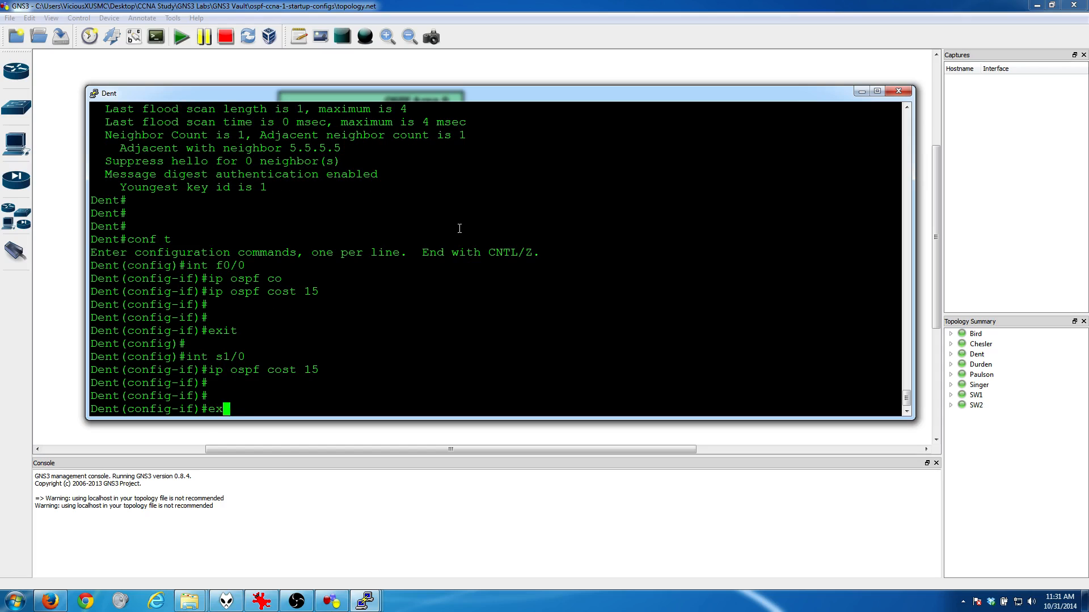
{"action": "key", "text": "Return"}
{"action": "key", "text": "Return"}
{"action": "key", "text": "Return"}
{"action": "key", "text": "Return"}
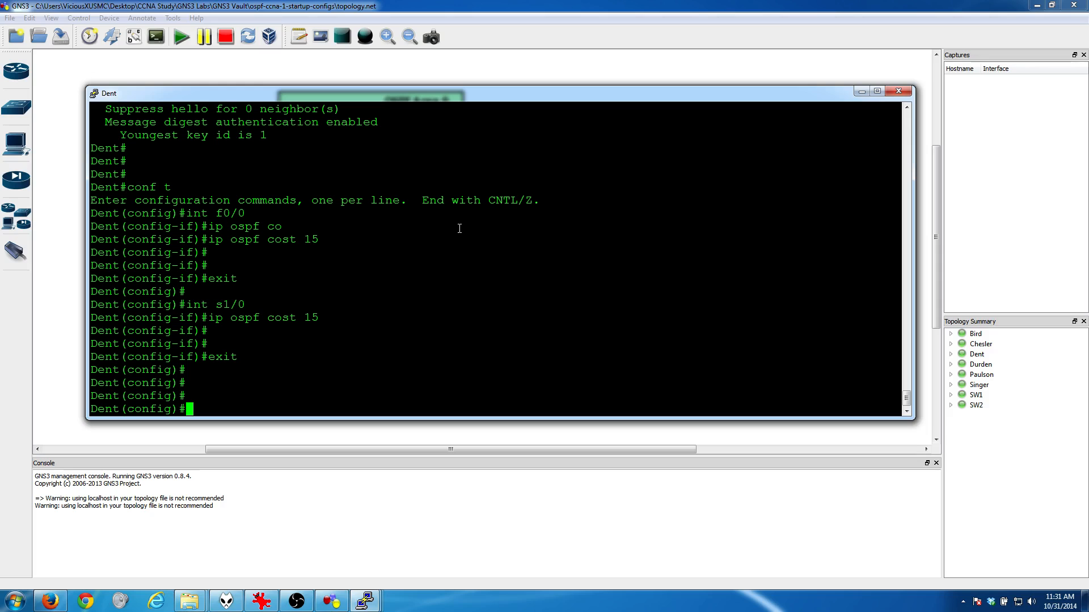
Step: Exit configuration mode on Dent and check load balancing across the whole routing table with "show ip route"
{"action": "type", "text": "exit"}
{"action": "key", "text": "Return"}
{"action": "key", "text": "Return"}
{"action": "key", "text": "Return"}
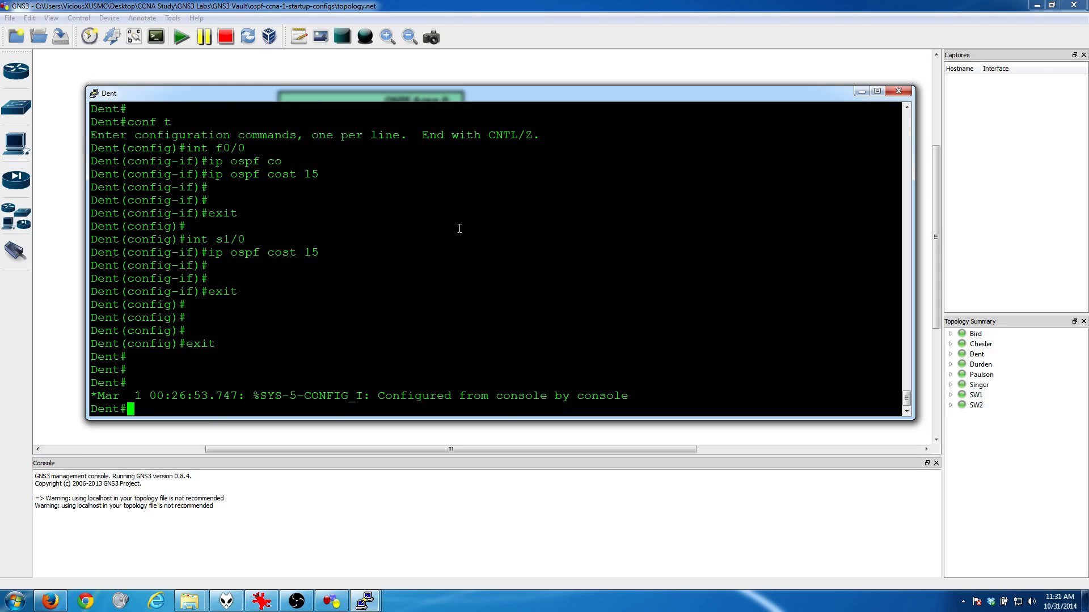
{"action": "type", "text": "show ip route"}
{"action": "key", "text": "Return"}
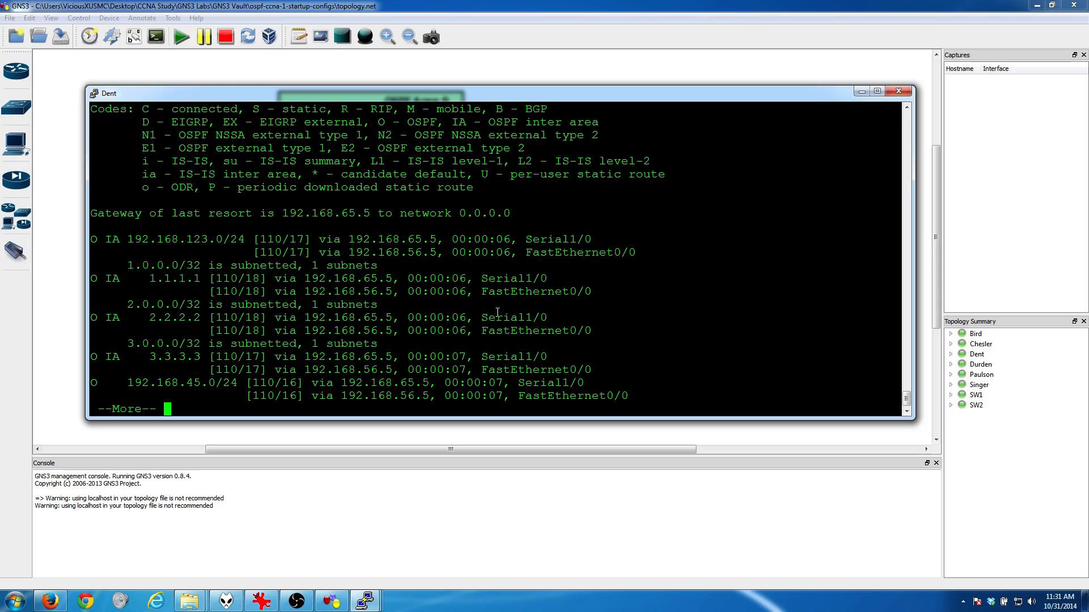
{"action": "key", "text": "space"}
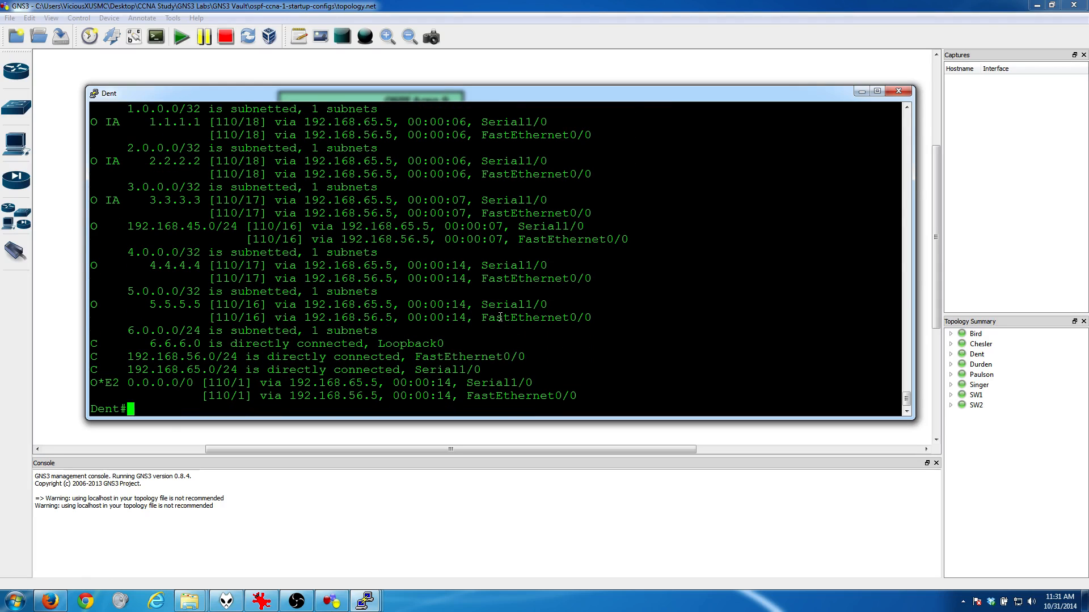
Step: Review the goal.PNG task list once more and return to the GNS3 topology
{"action": "left_click", "coordinate": [262, 600]}
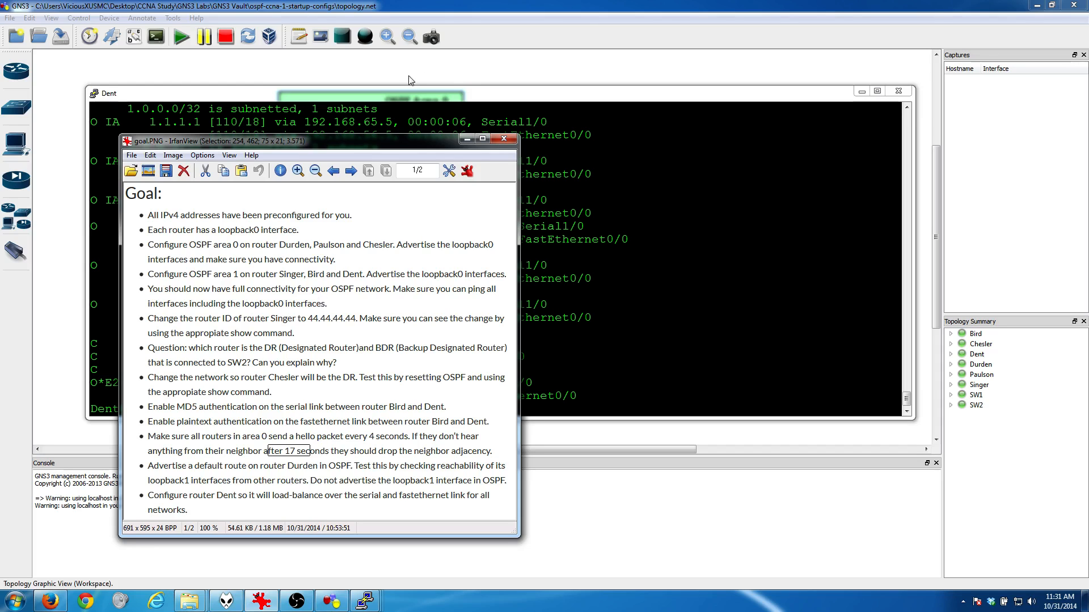
{"action": "left_click", "coordinate": [467, 139]}
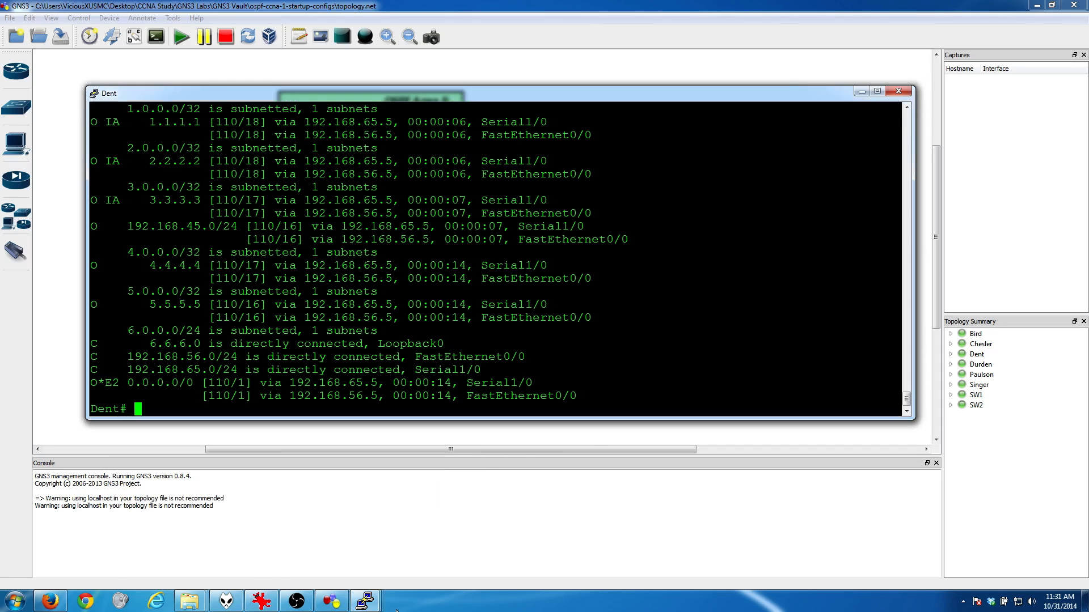
{"action": "left_click", "coordinate": [332, 604]}
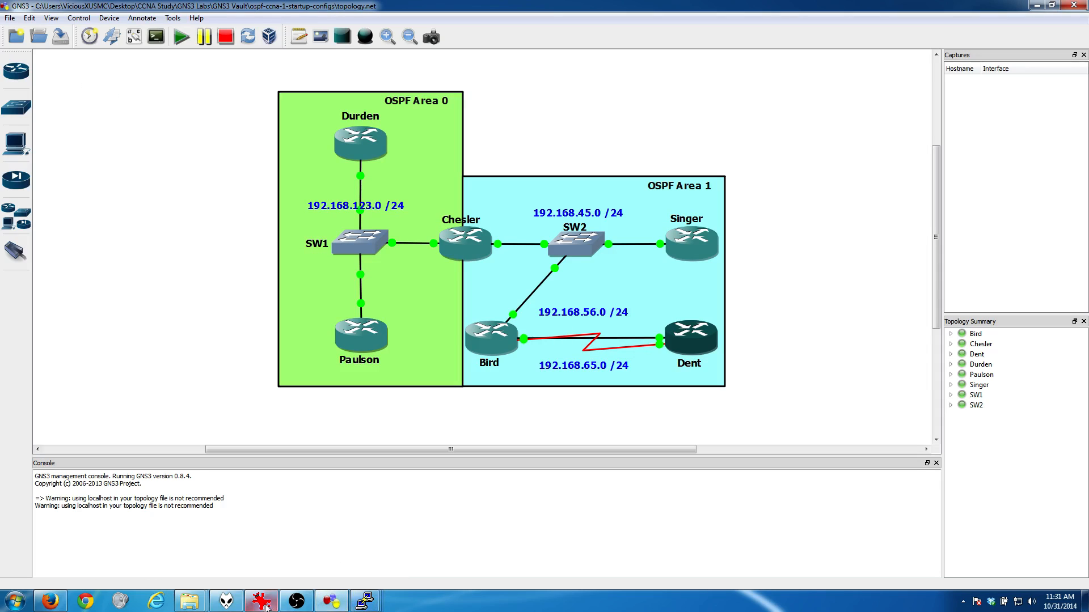
{"action": "left_click", "coordinate": [298, 605]}
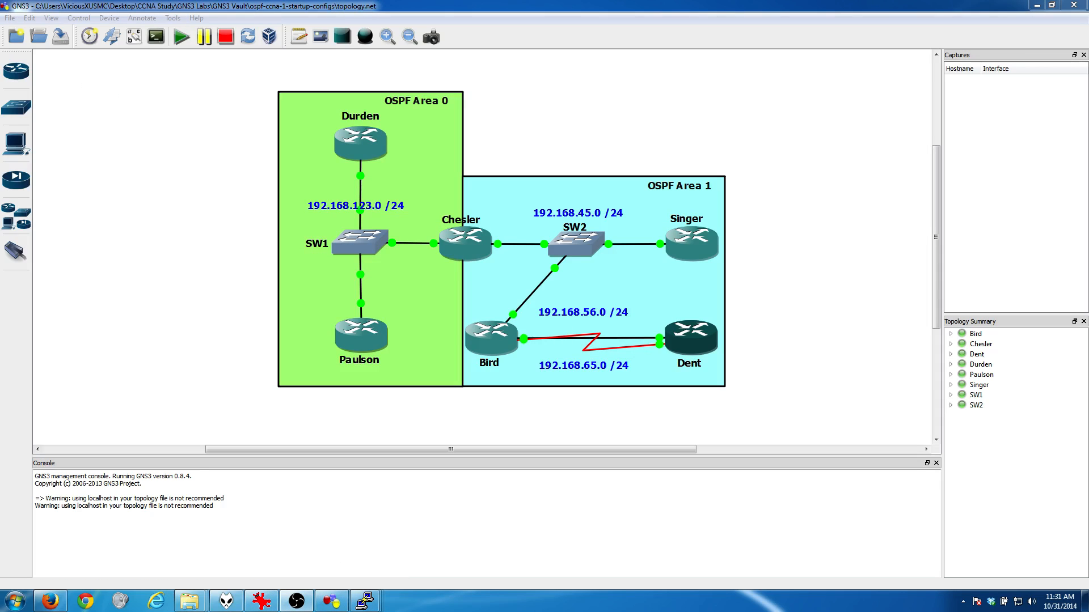